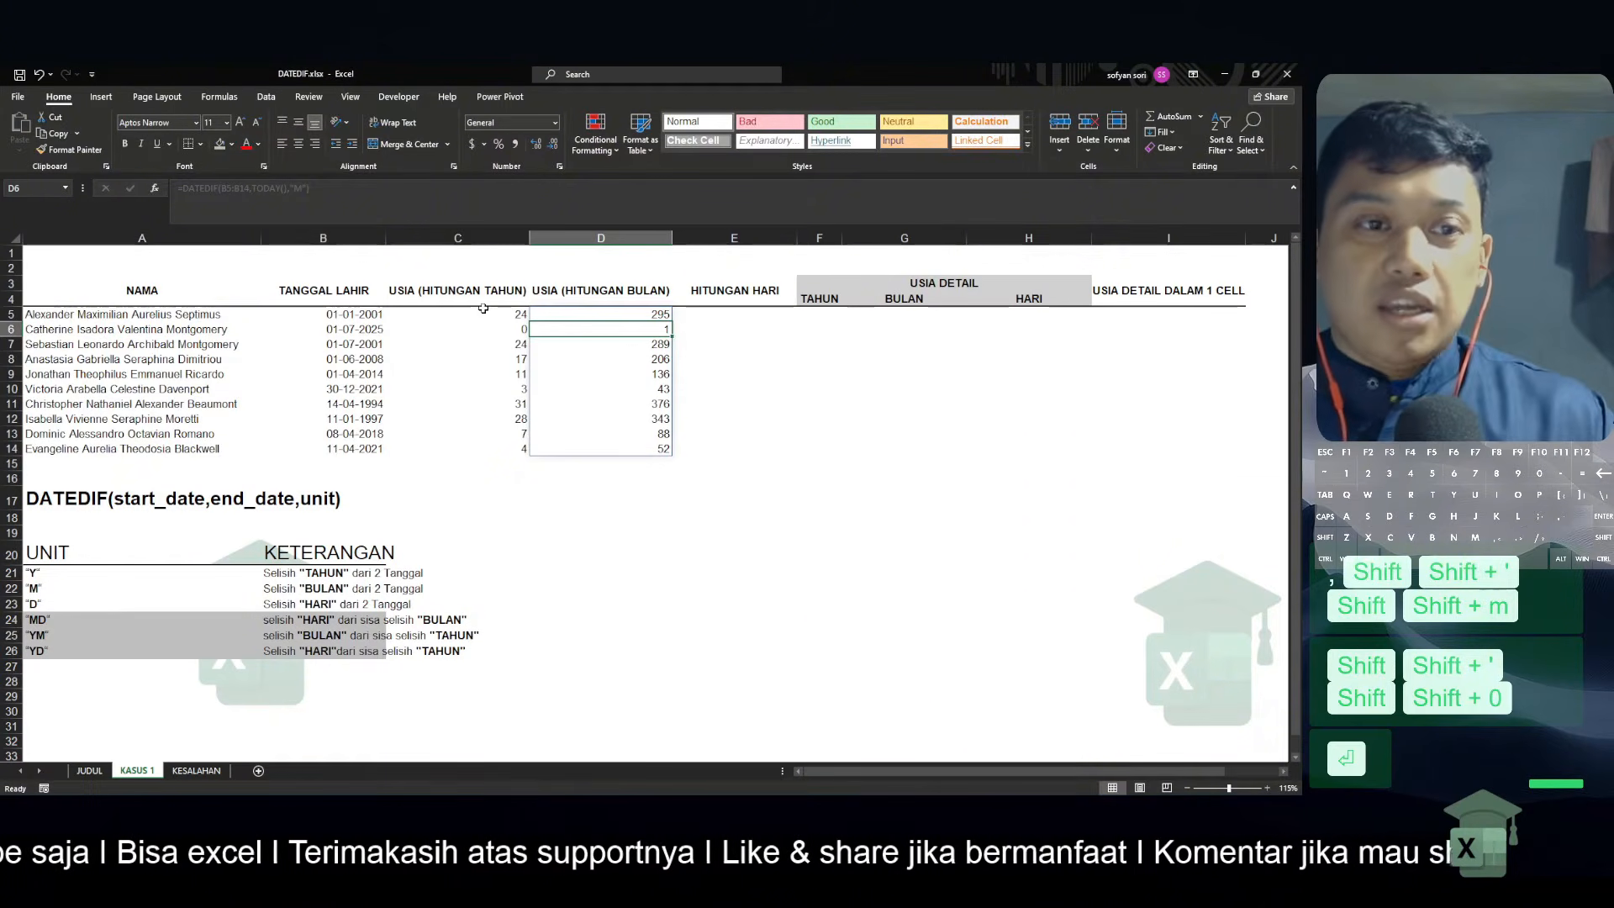
Check the first row's age in months by calculating =D5/12 in E5, and clear that check formula
left_click(444, 313)
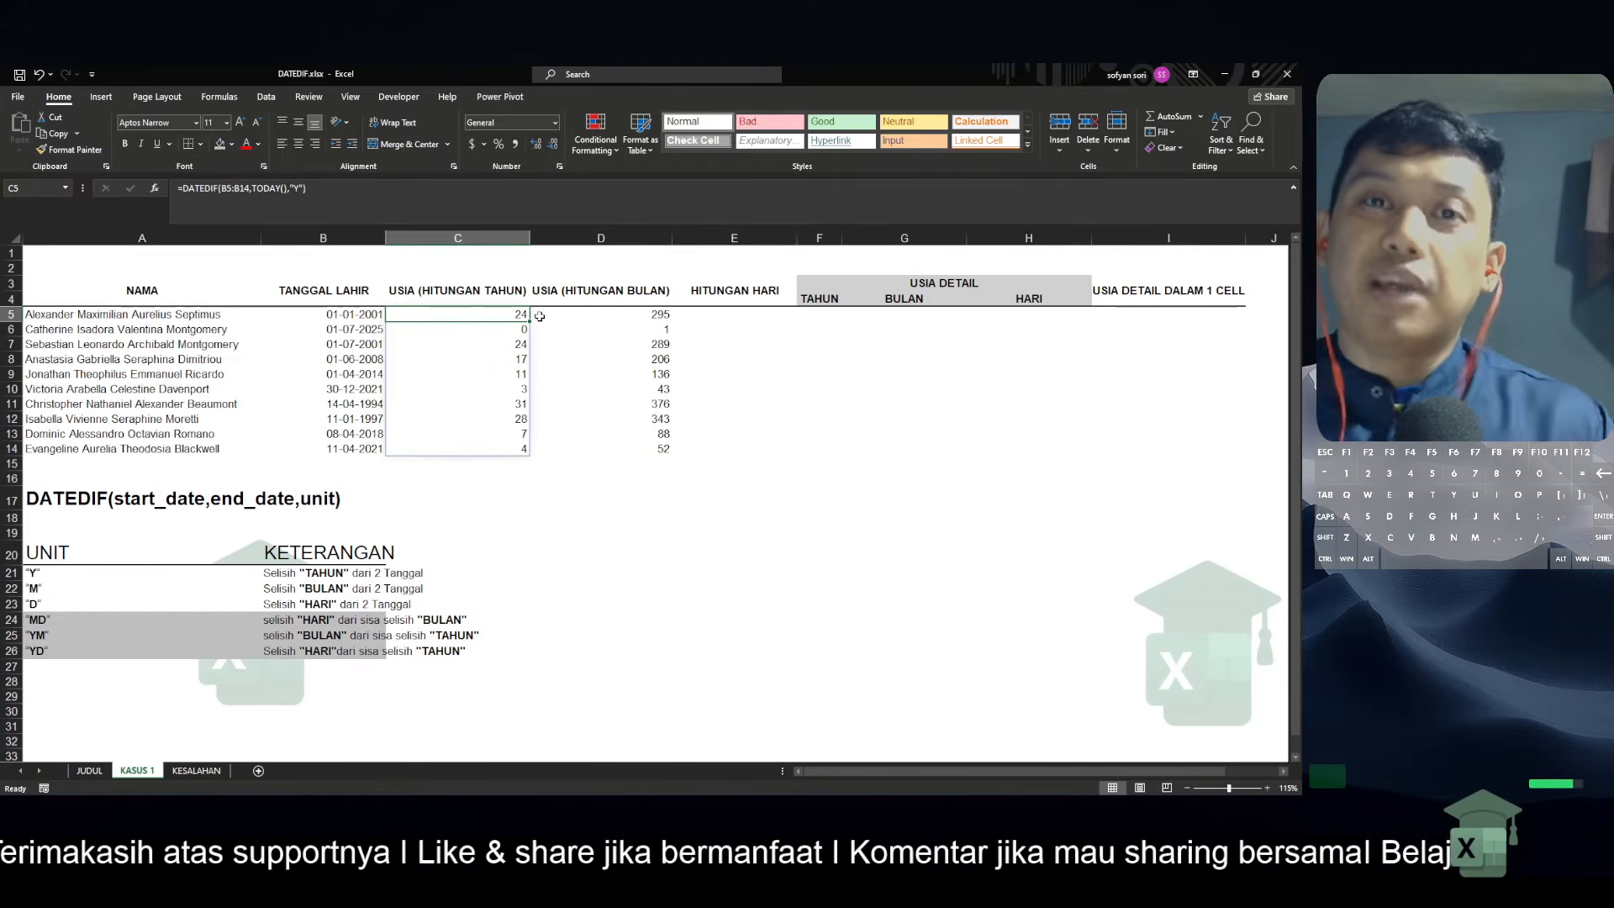
left_click(568, 314)
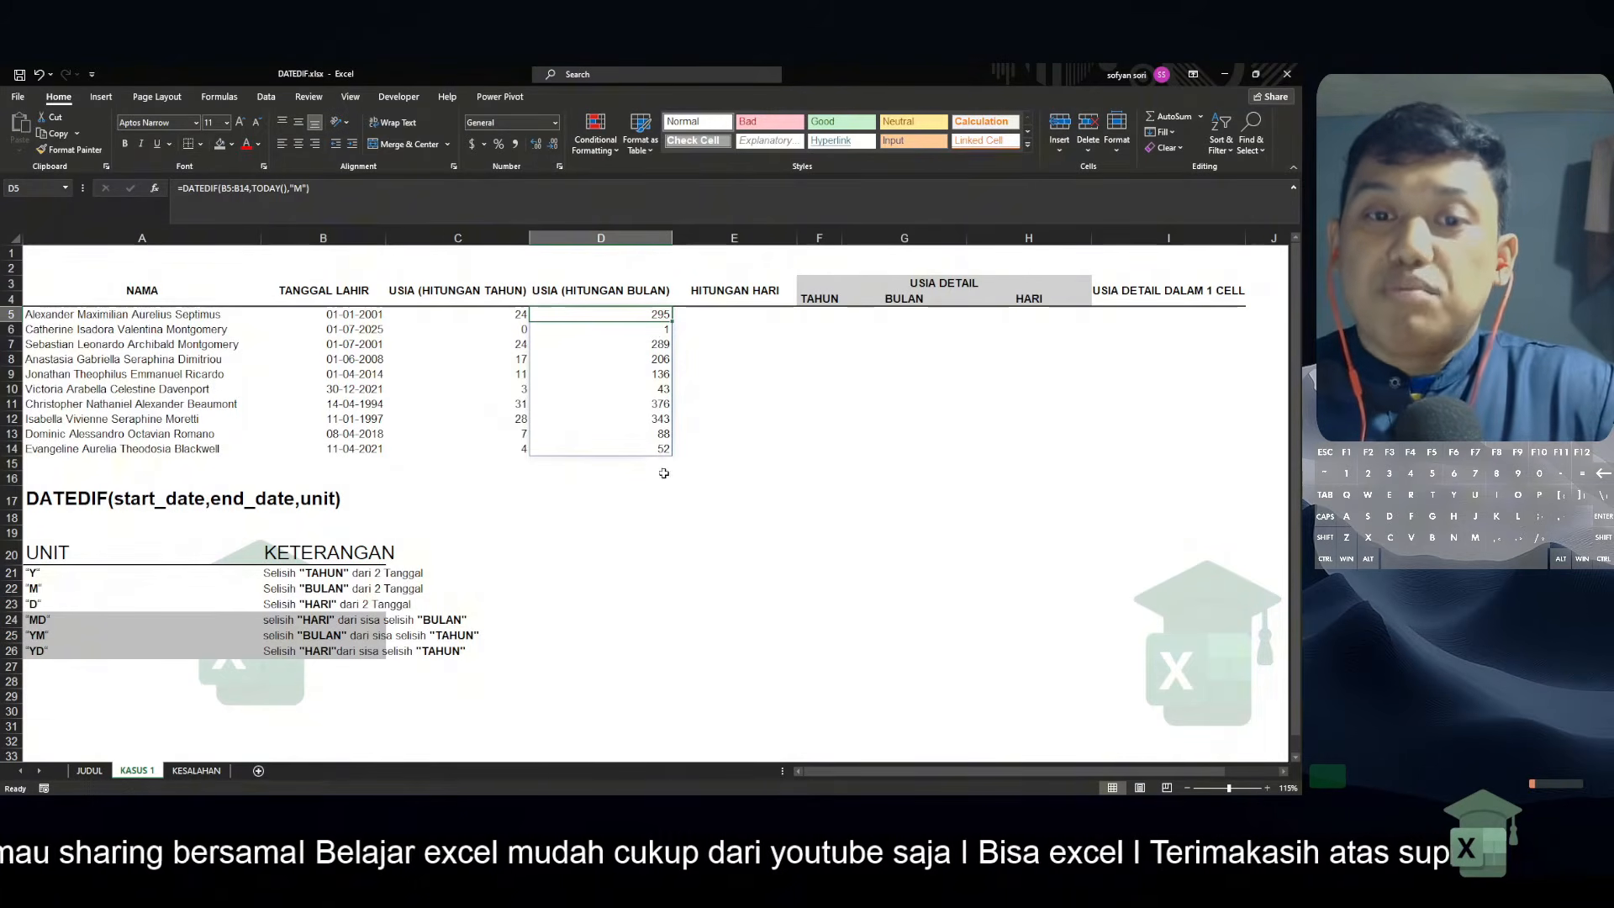
left_click(738, 321)
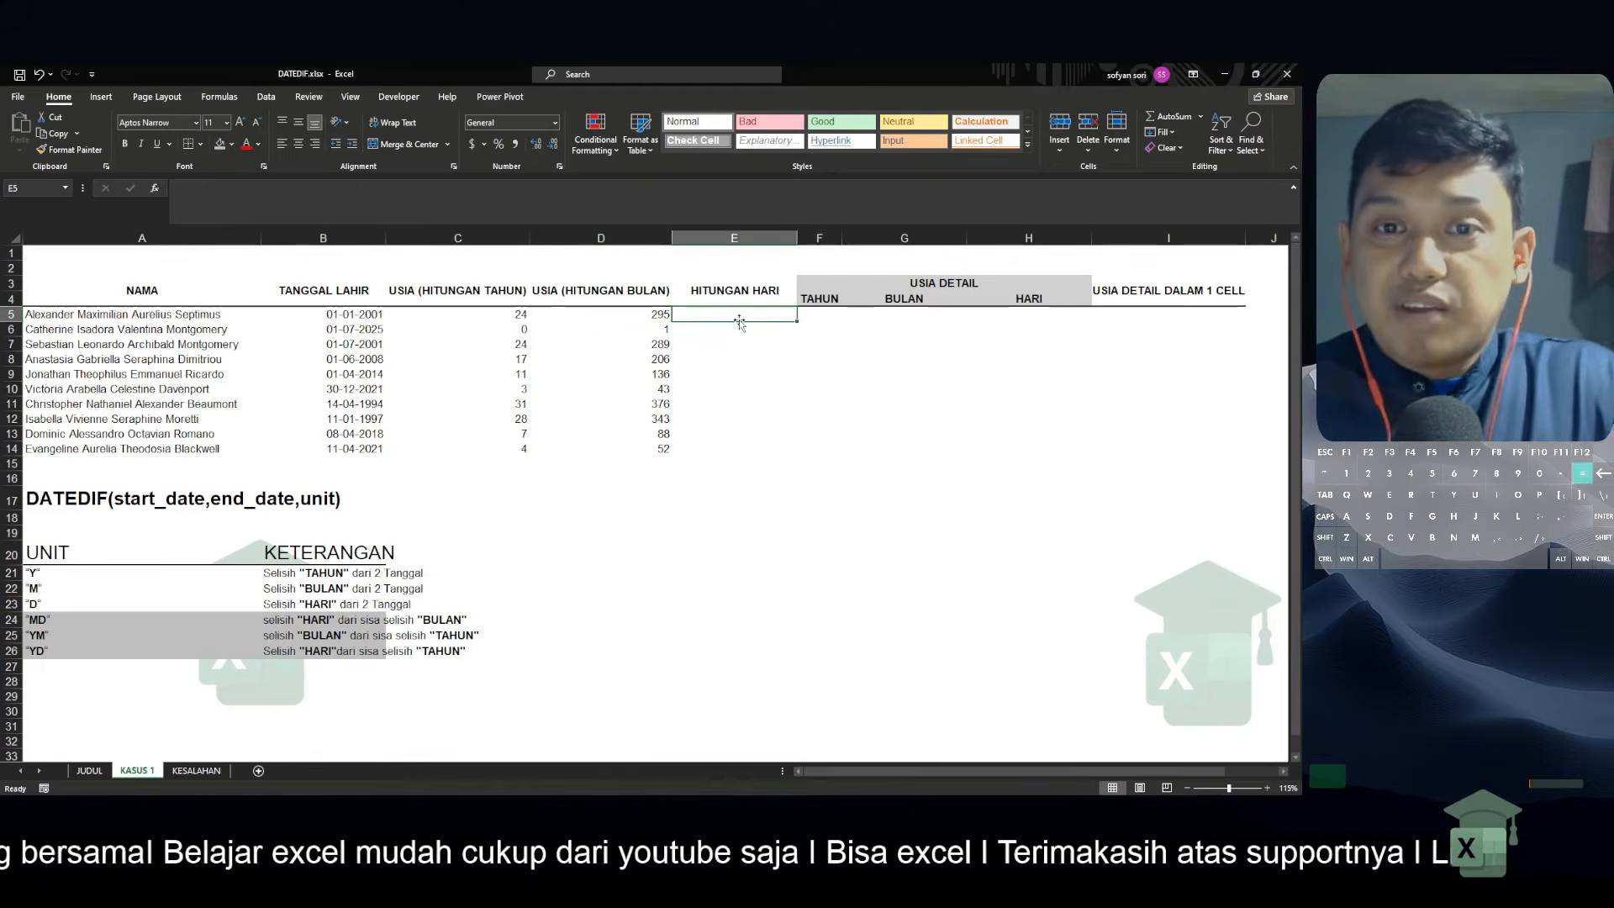
type("=")
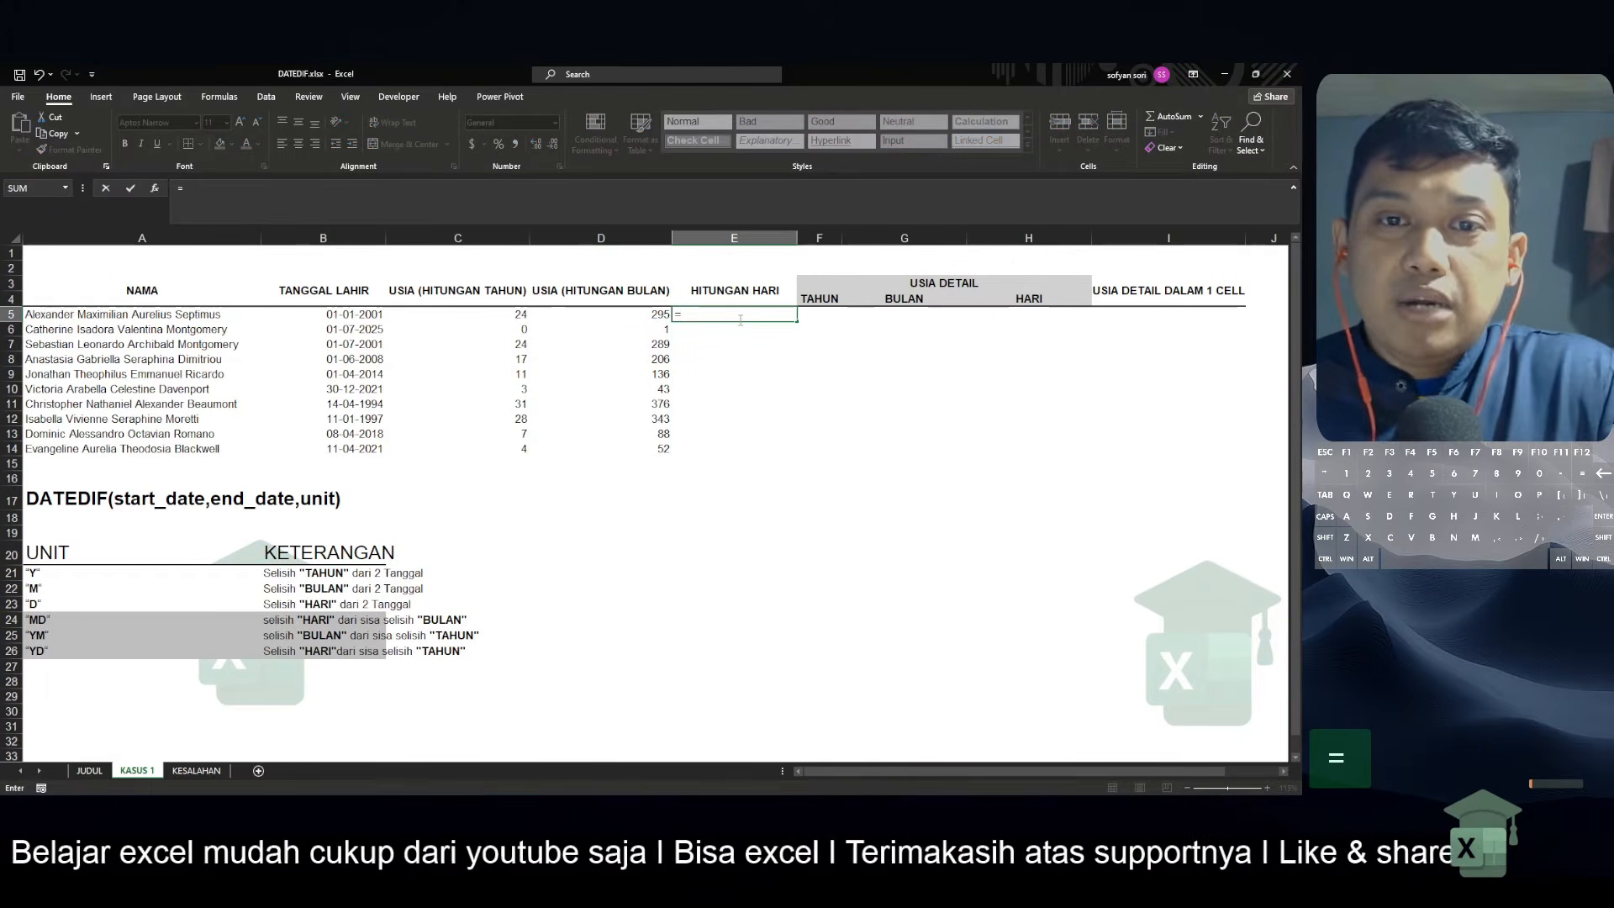
key("Left")
type("/12")
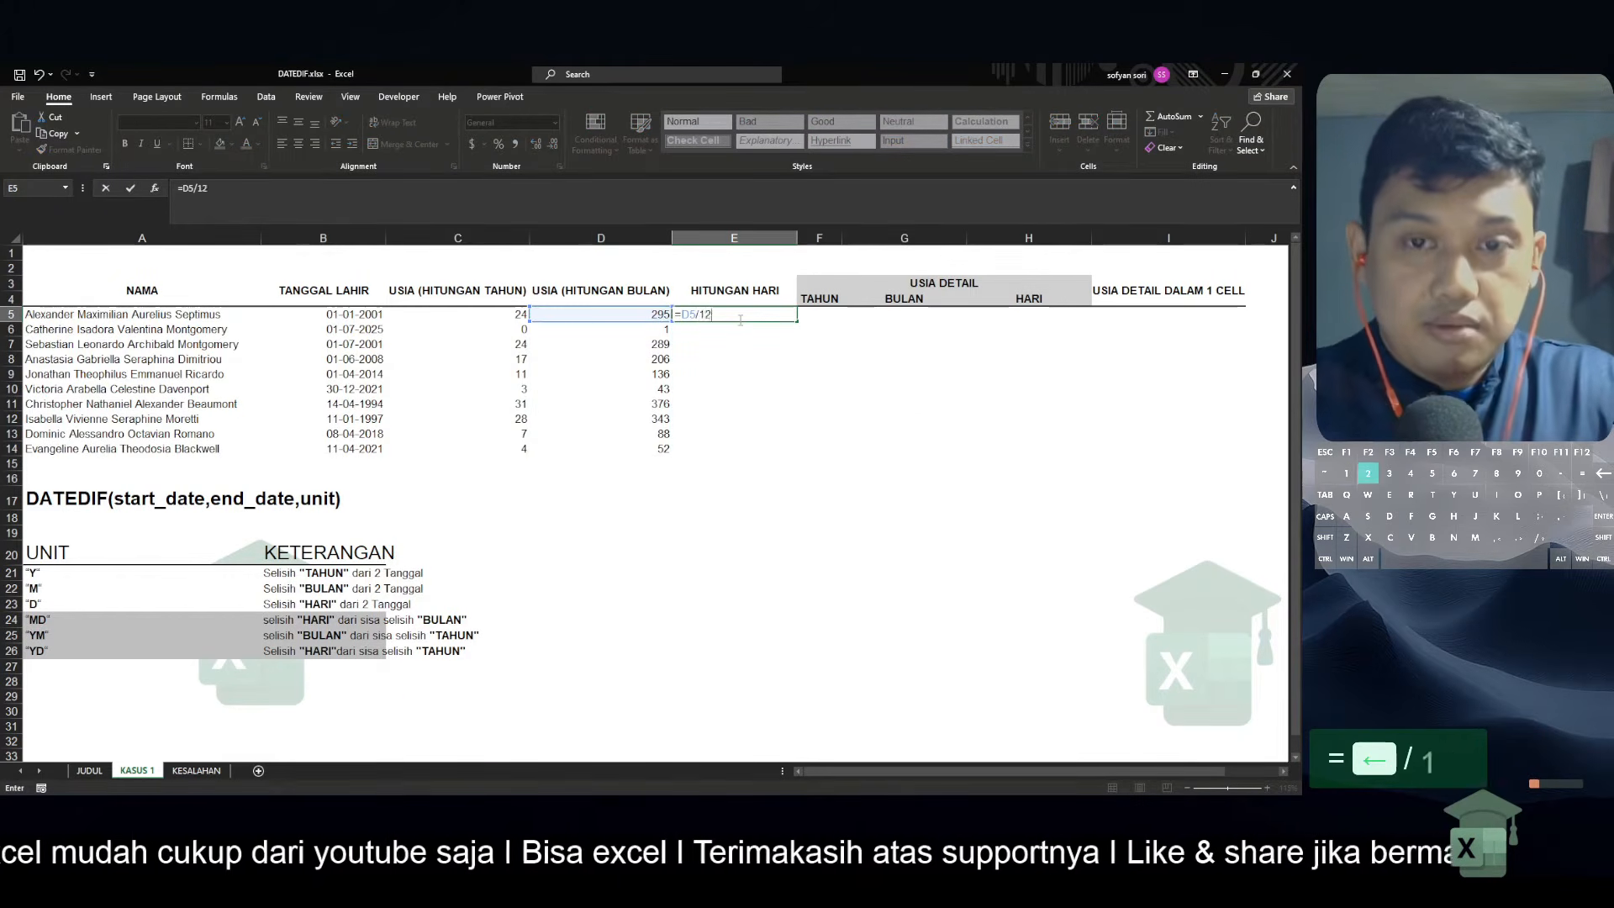
key("Return")
key("Up")
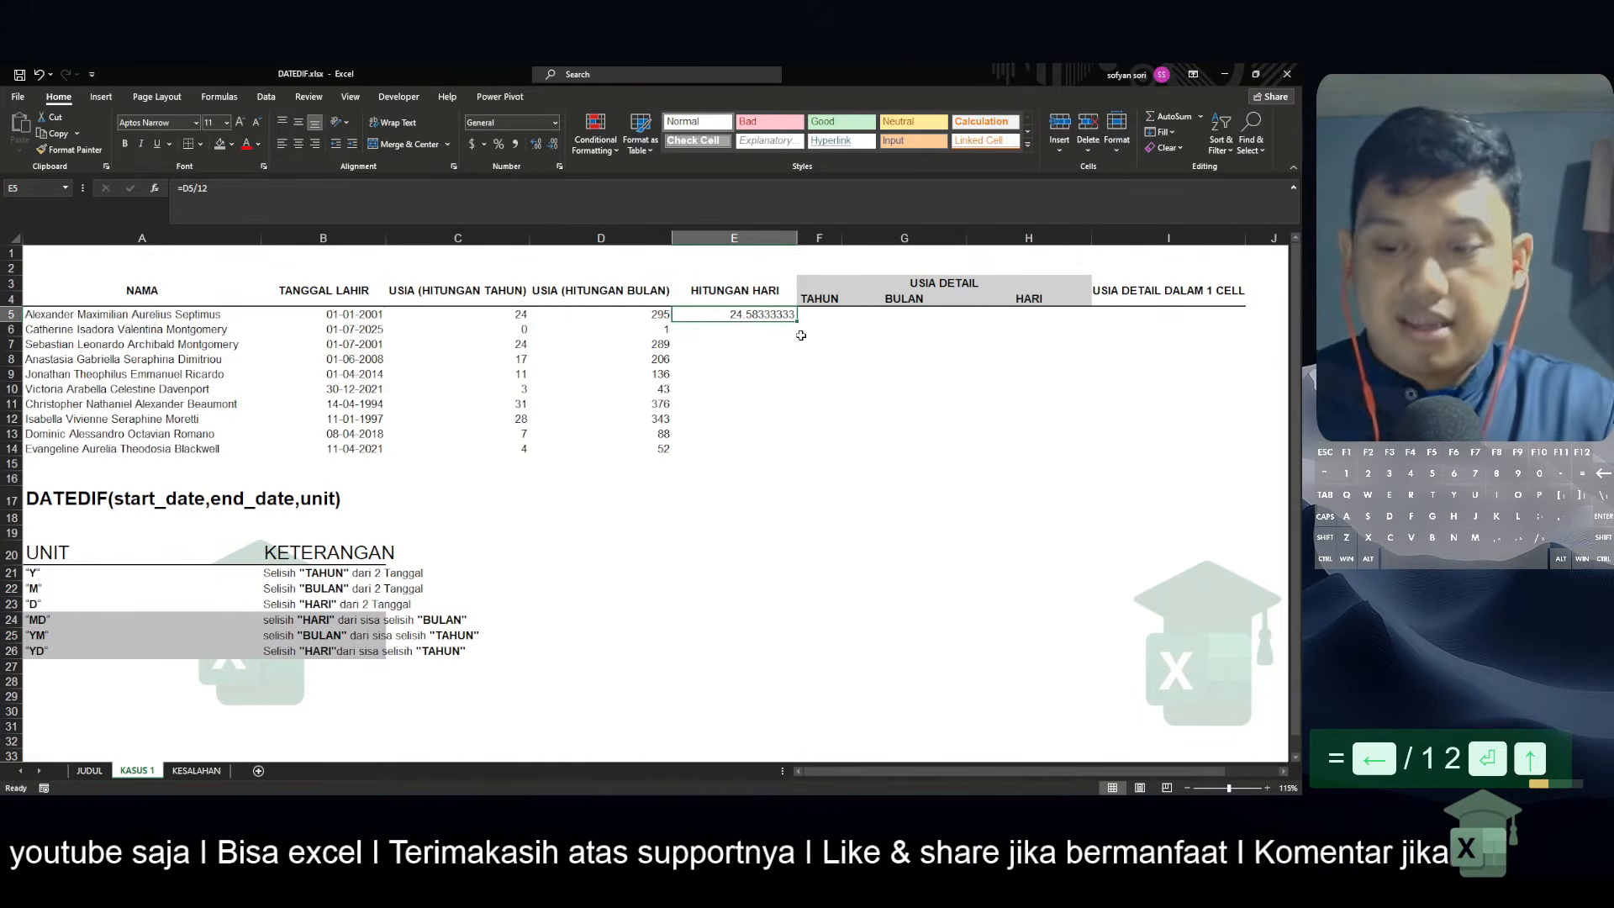
key("Delete")
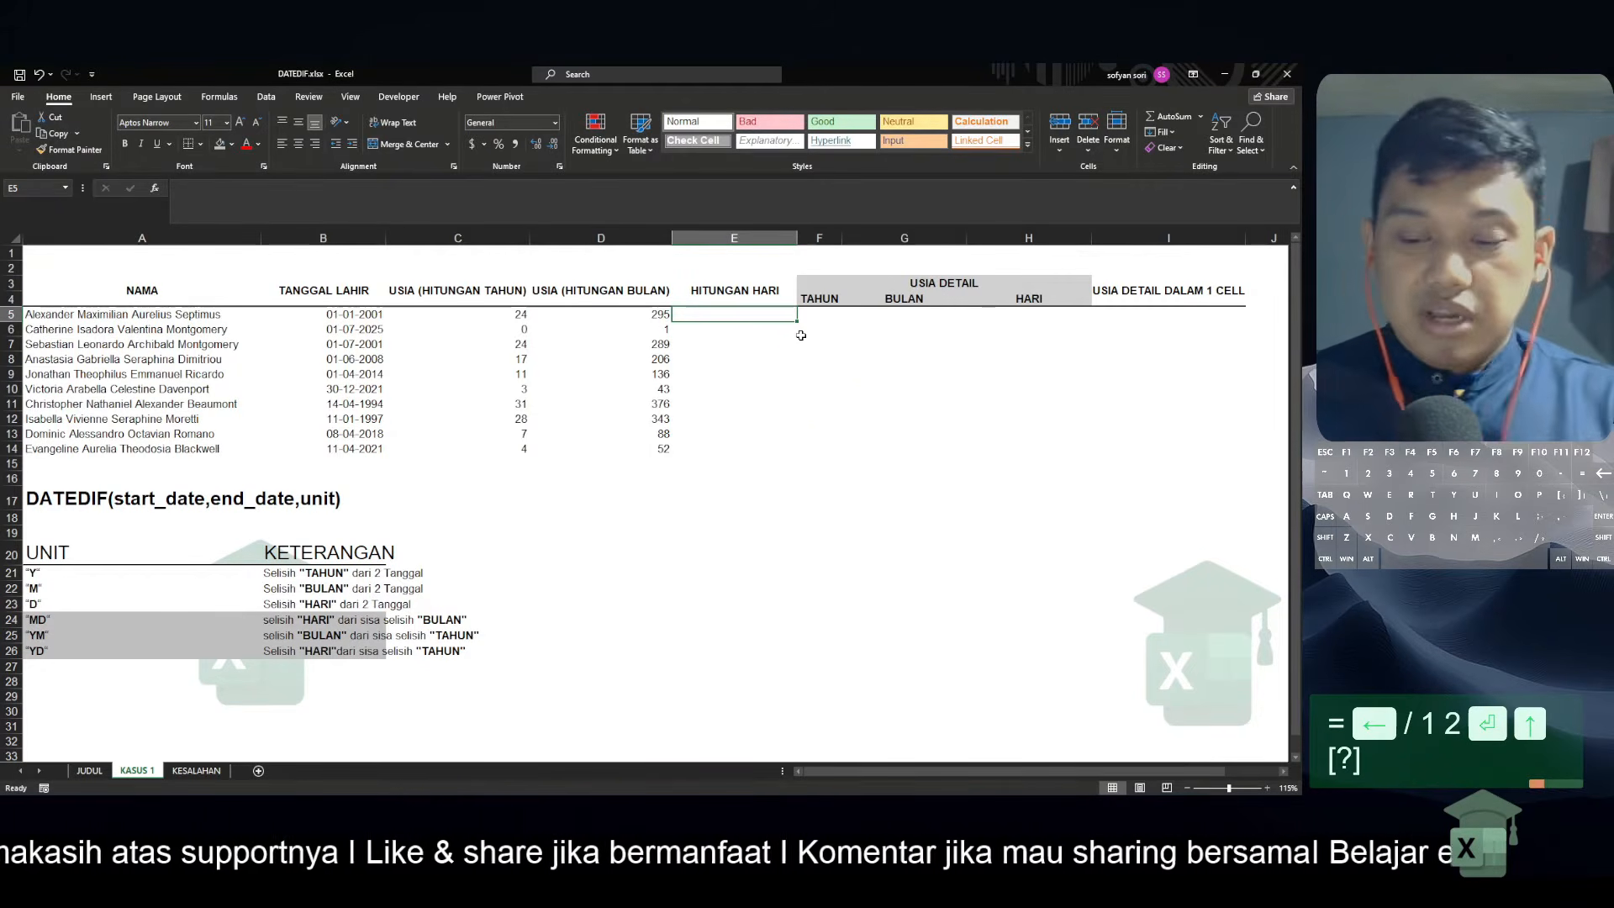
Clear the age-in-months DATEDIF formula that fills D5:D14
key("Left")
key("ctrl+shift+Down")
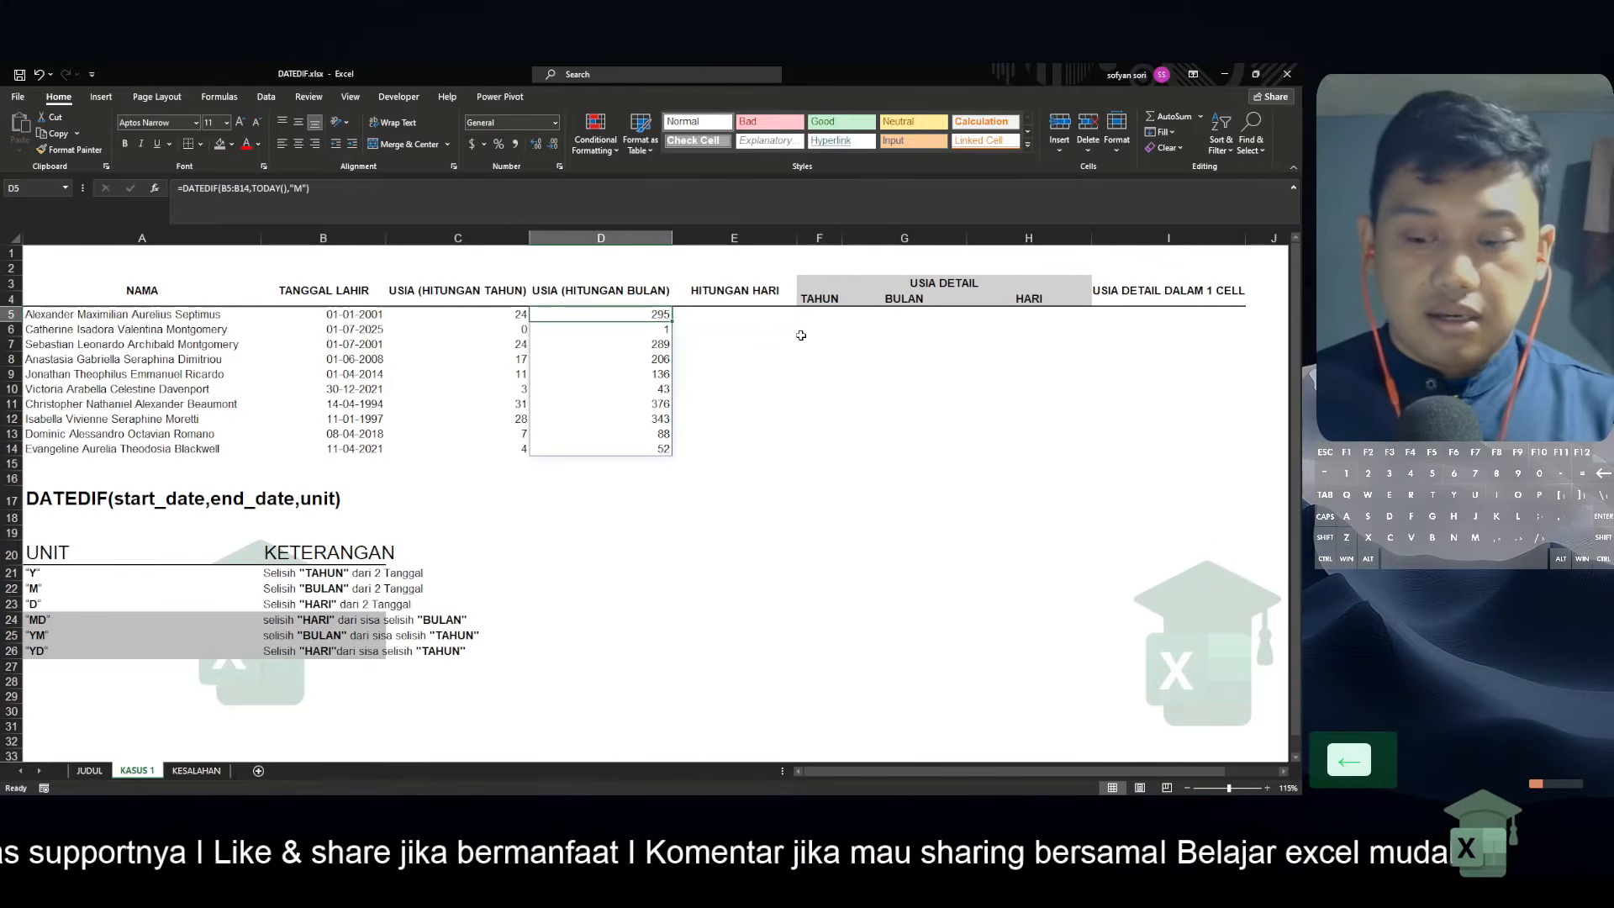
key("Delete")
key("Return")
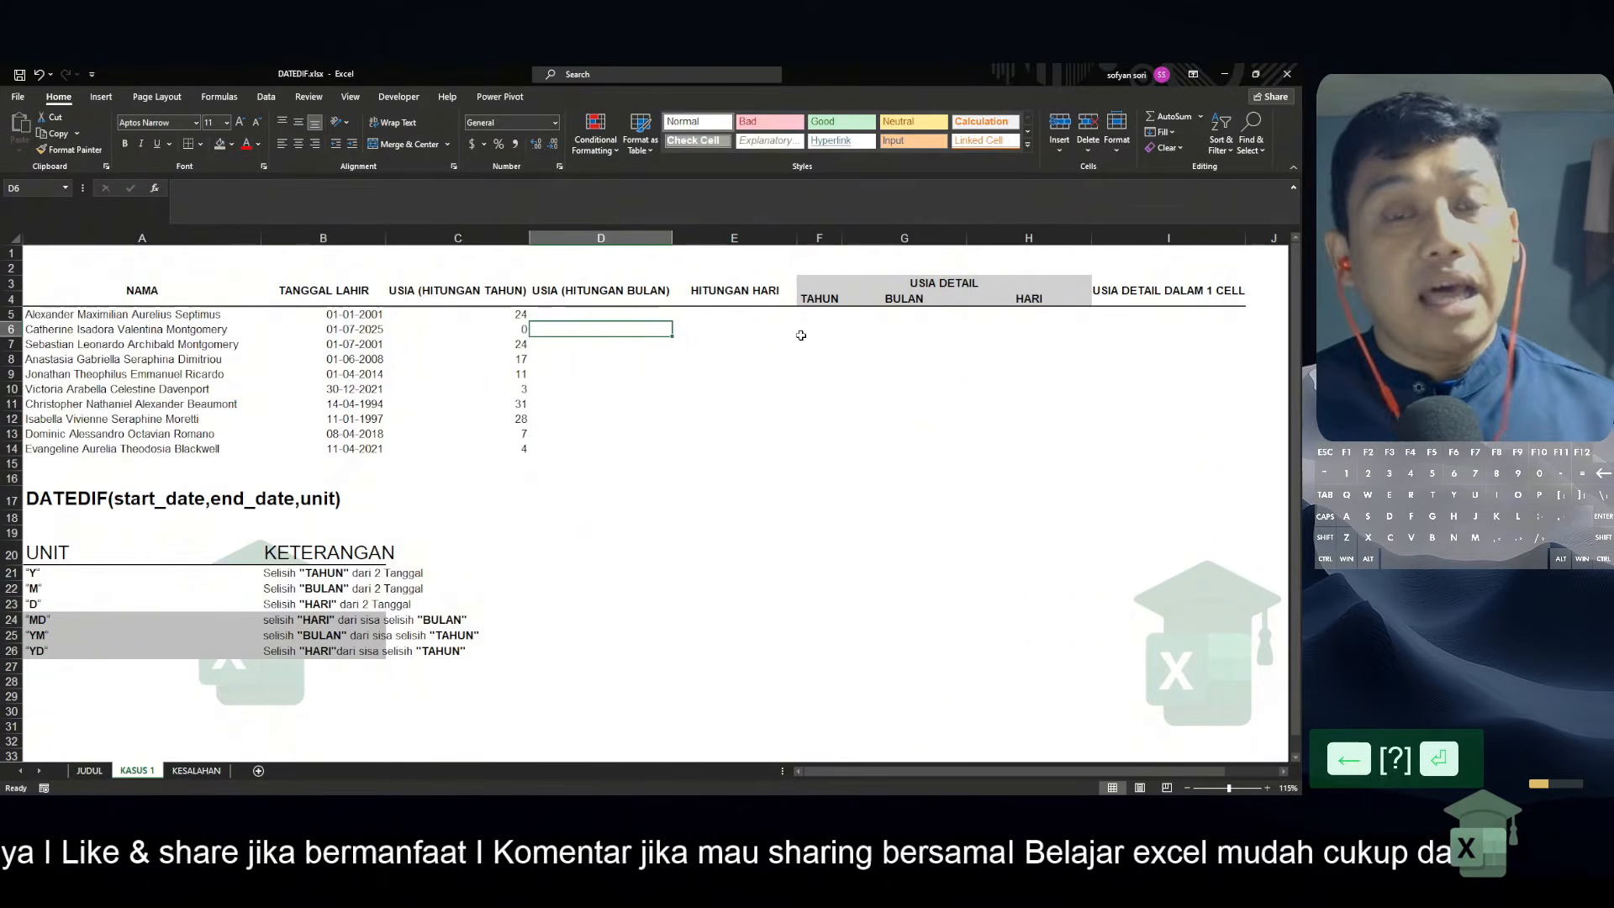
Enter the fixed end date 1/1/2024 in cell D1
key("Up")
key("Up")
key("Up")
key("Up")
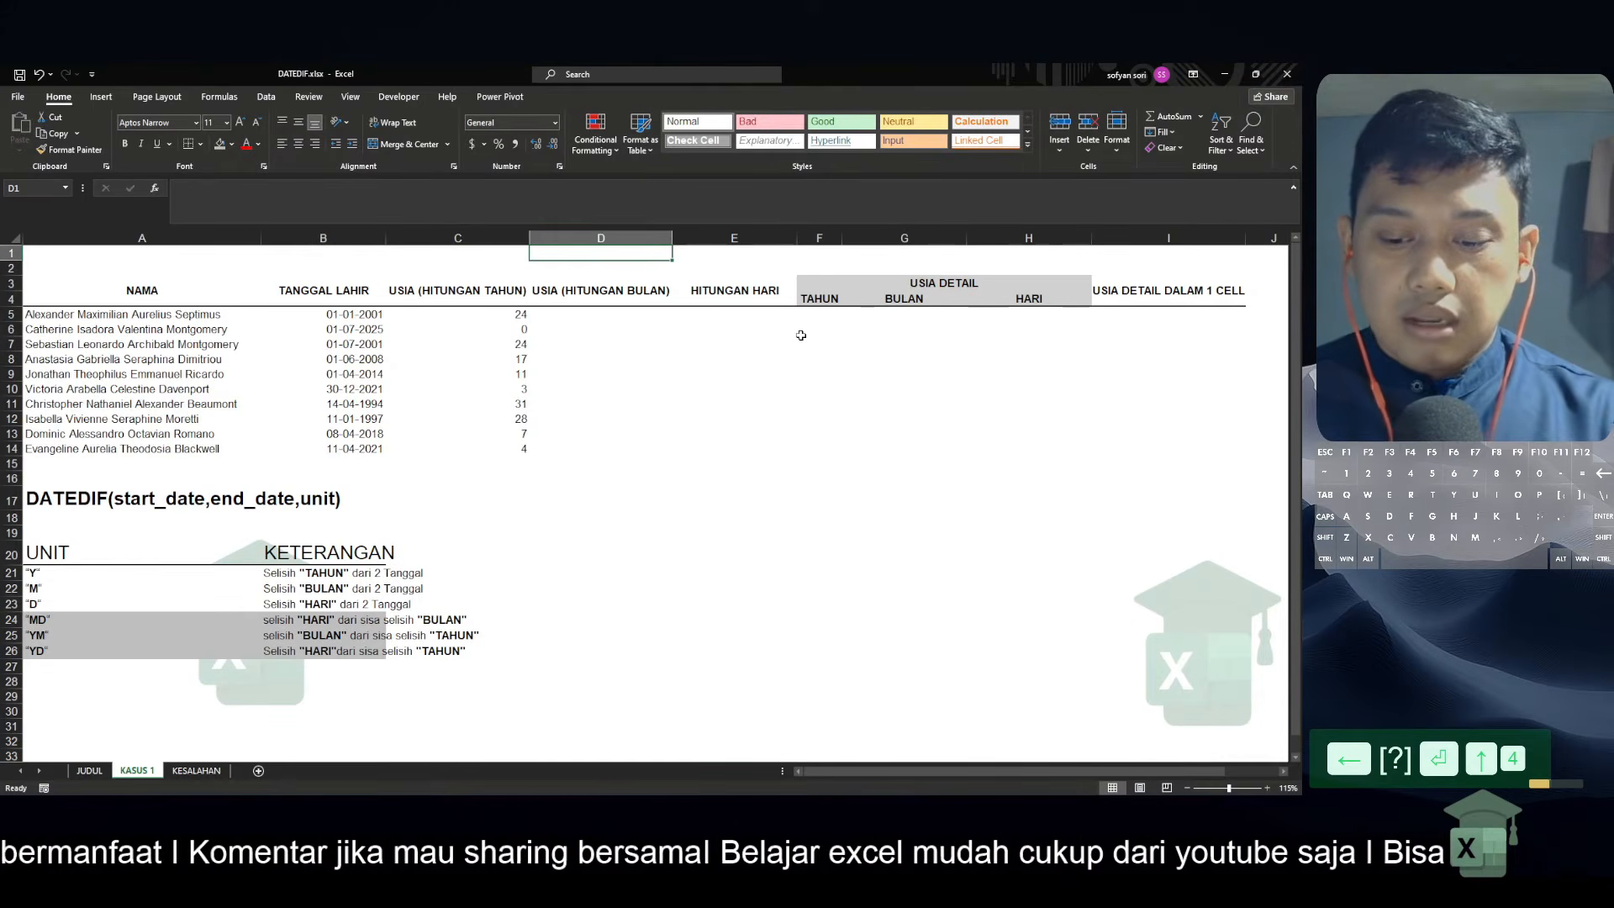
type("1/1/2024")
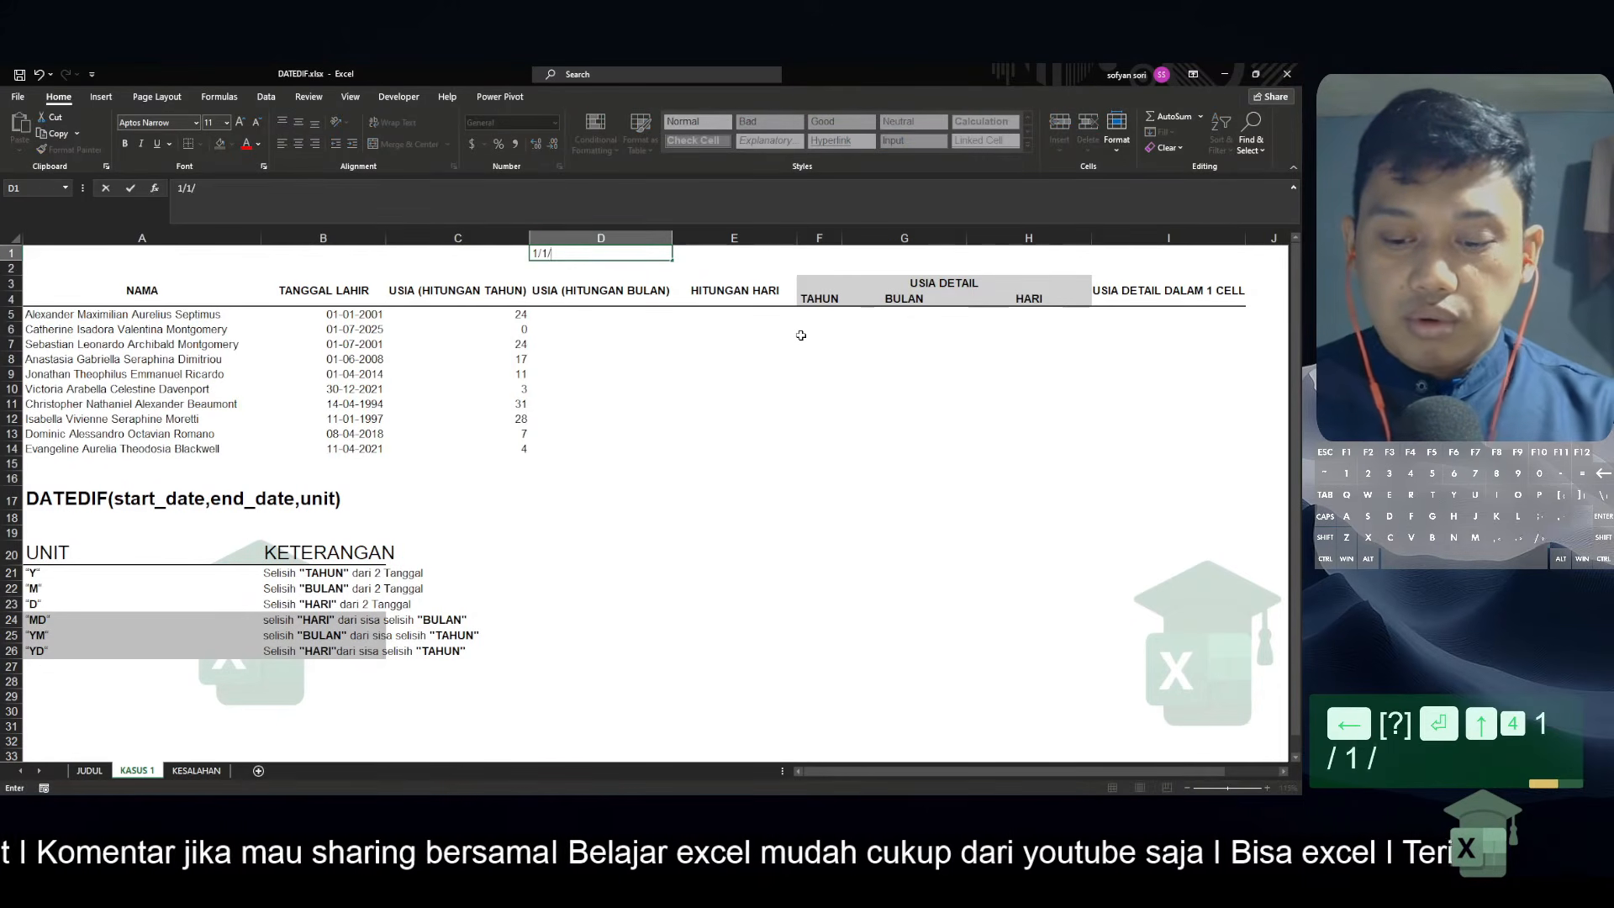
key("Return")
Calculate the ages in months in D5 with =DATEDIF(B5:B14,$D$1,"M"), using the date in D1 as an absolute reference
key("Down")
key("Down")
key("Down")
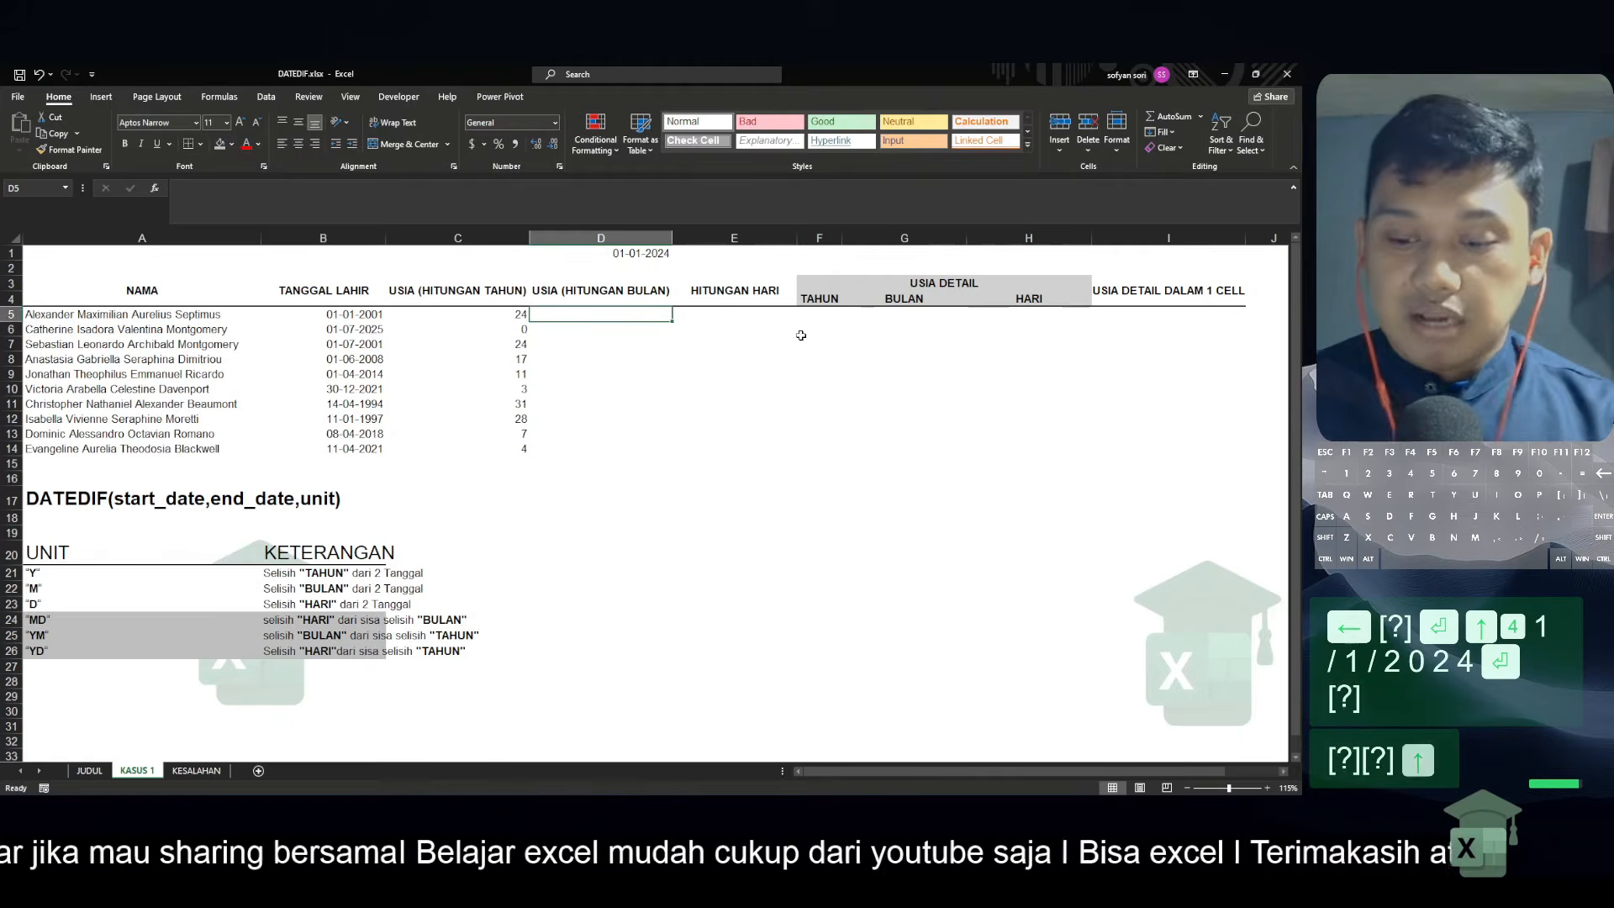
type("=datedi")
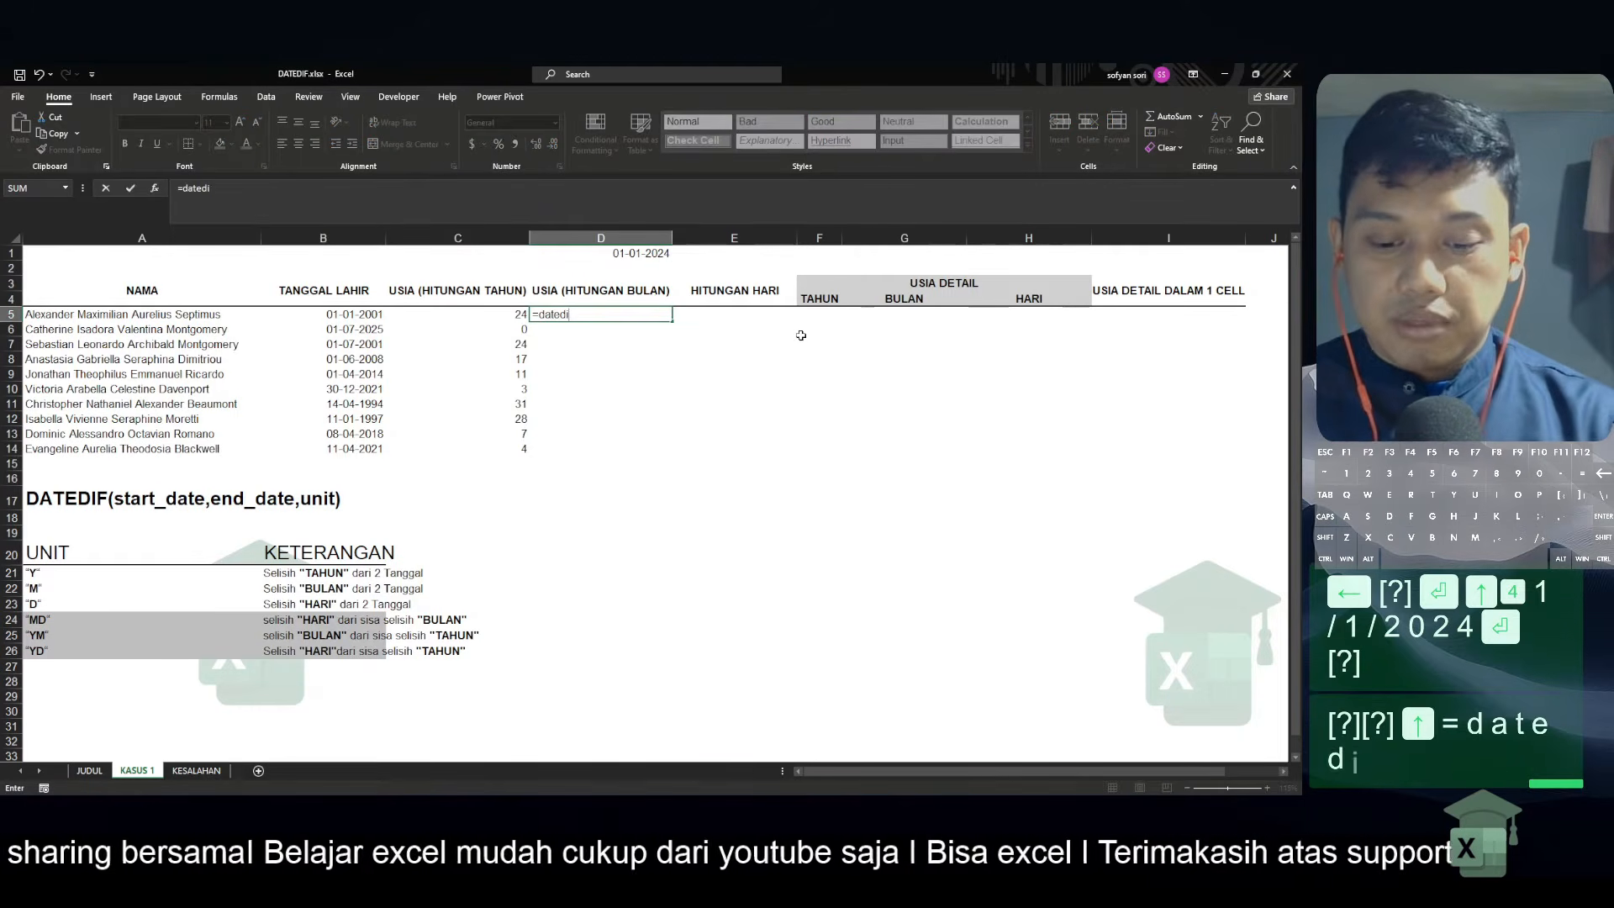
type("f(")
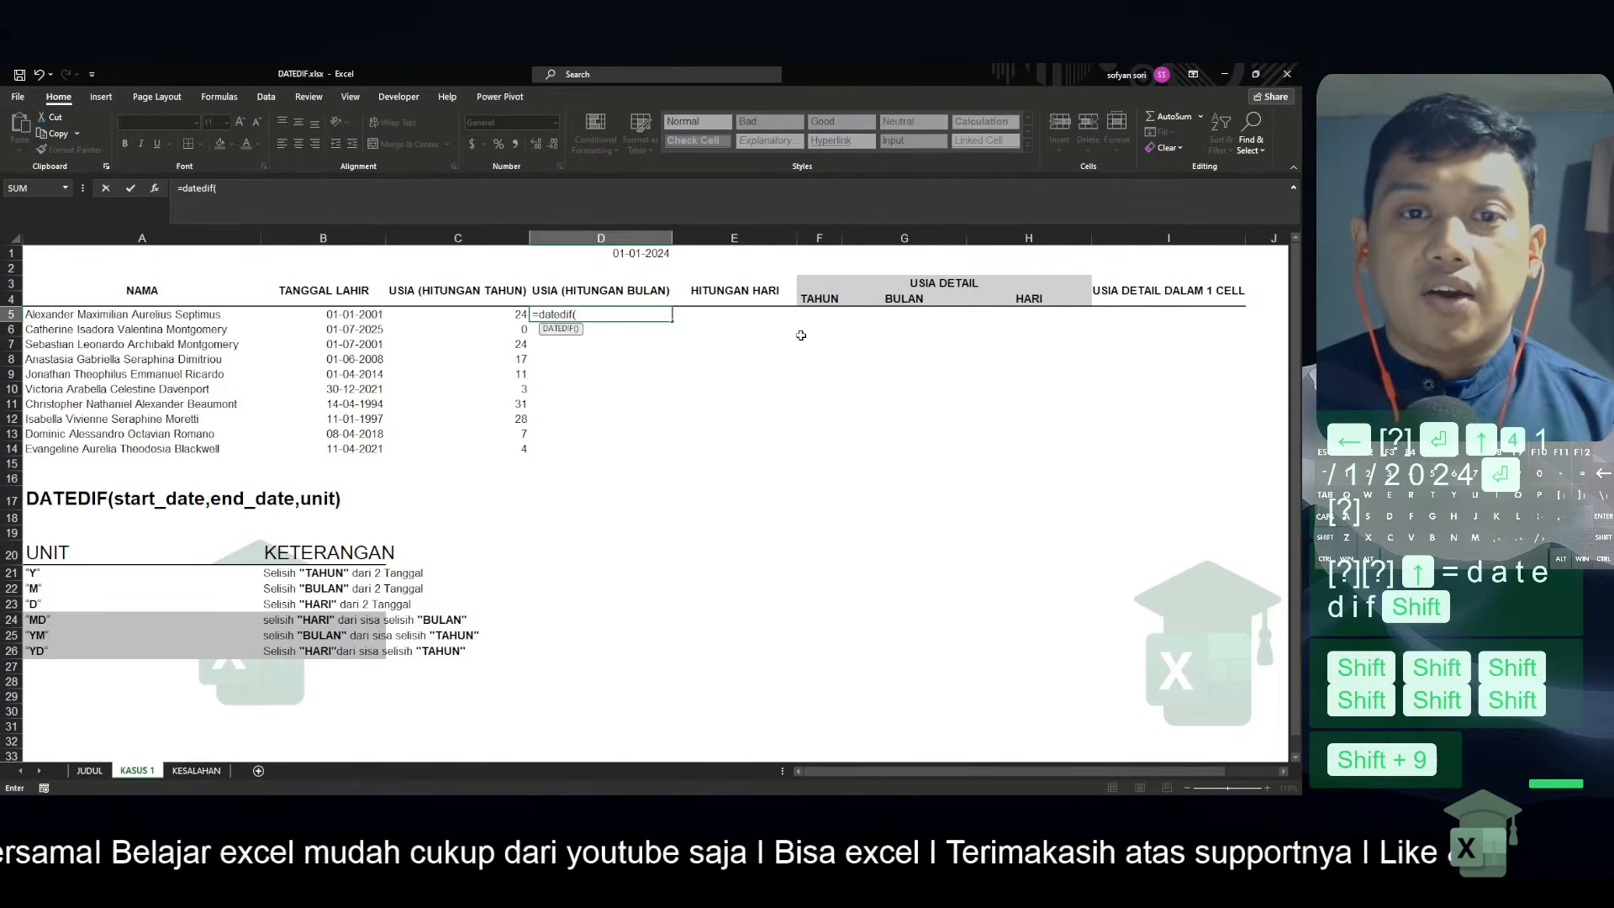
key("Left")
key("Left")
key("ctrl+shift+Down")
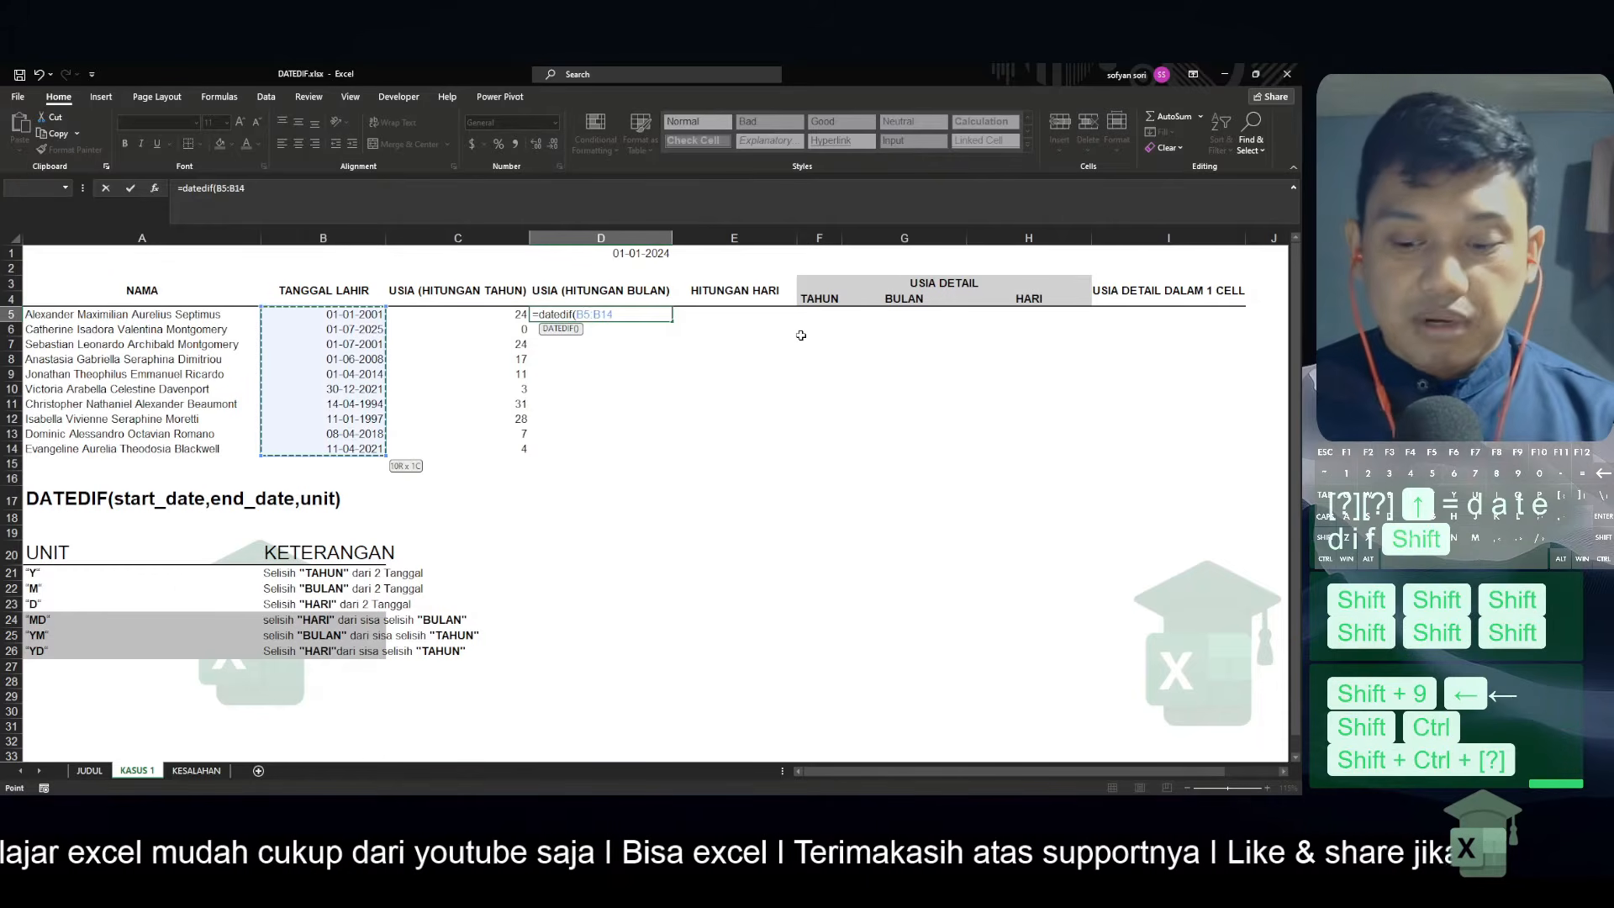
type(",")
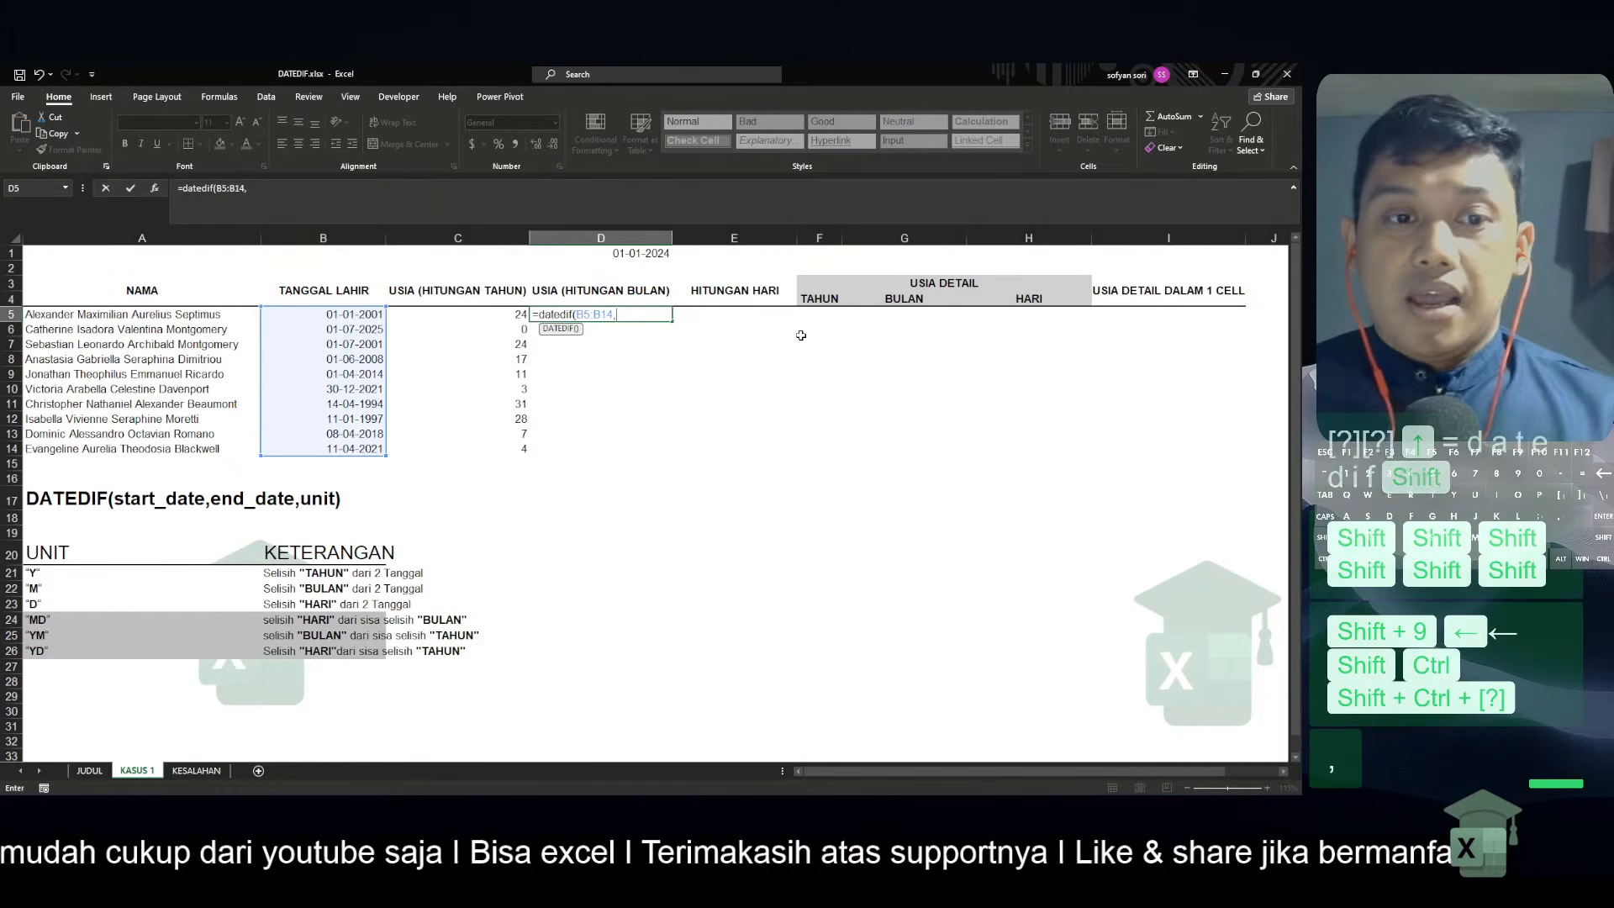
key("Up")
key("Up")
key("Up")
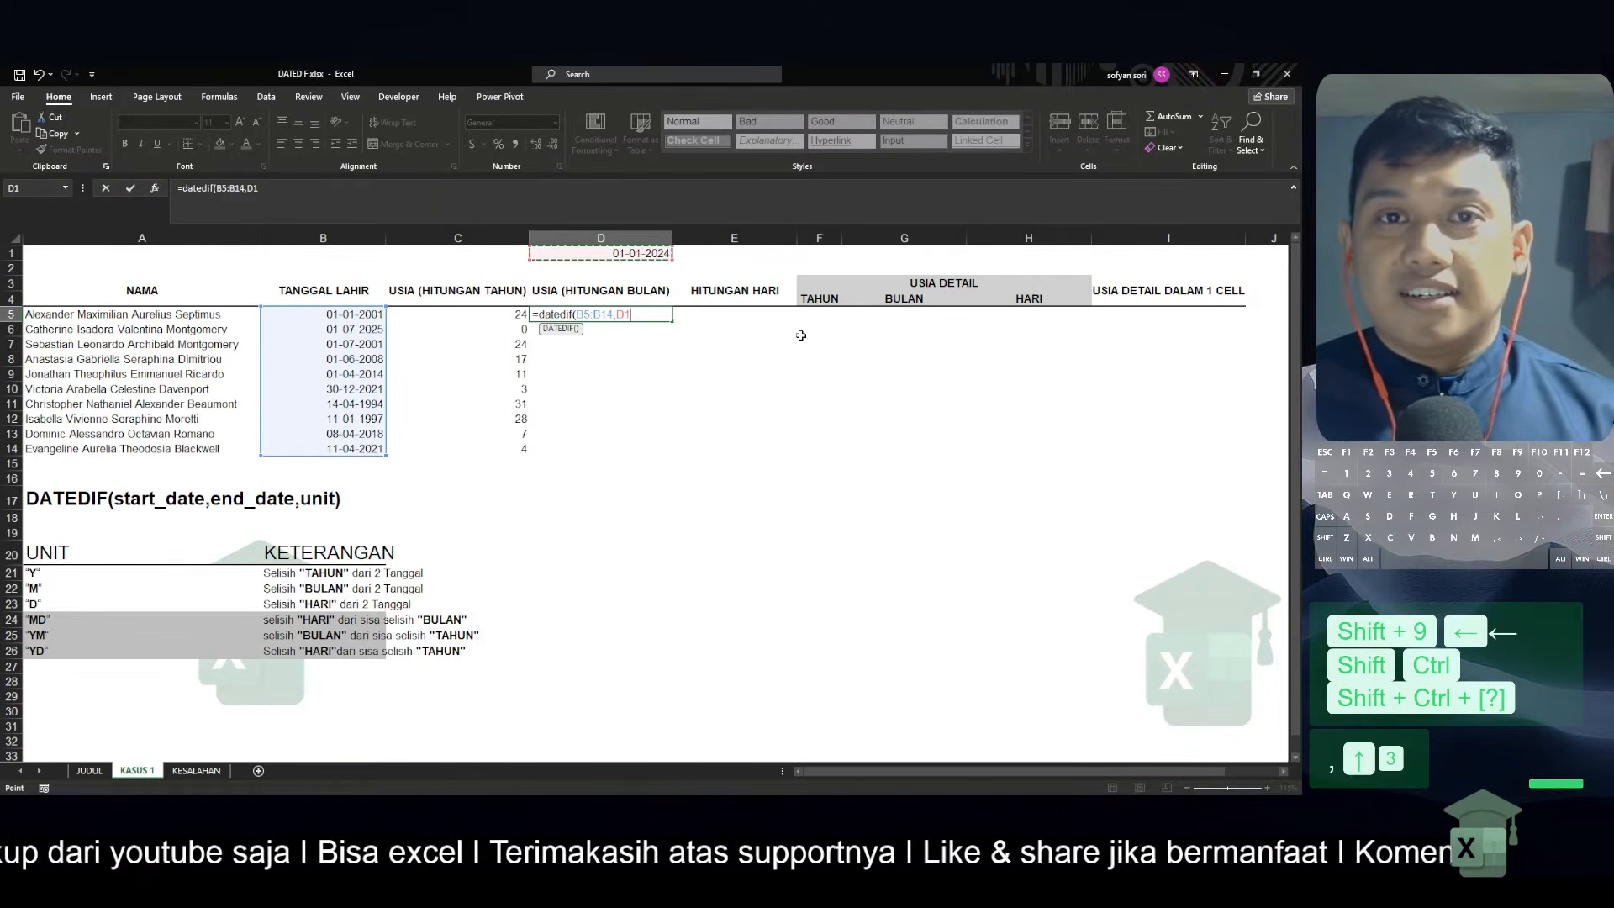
key("F4")
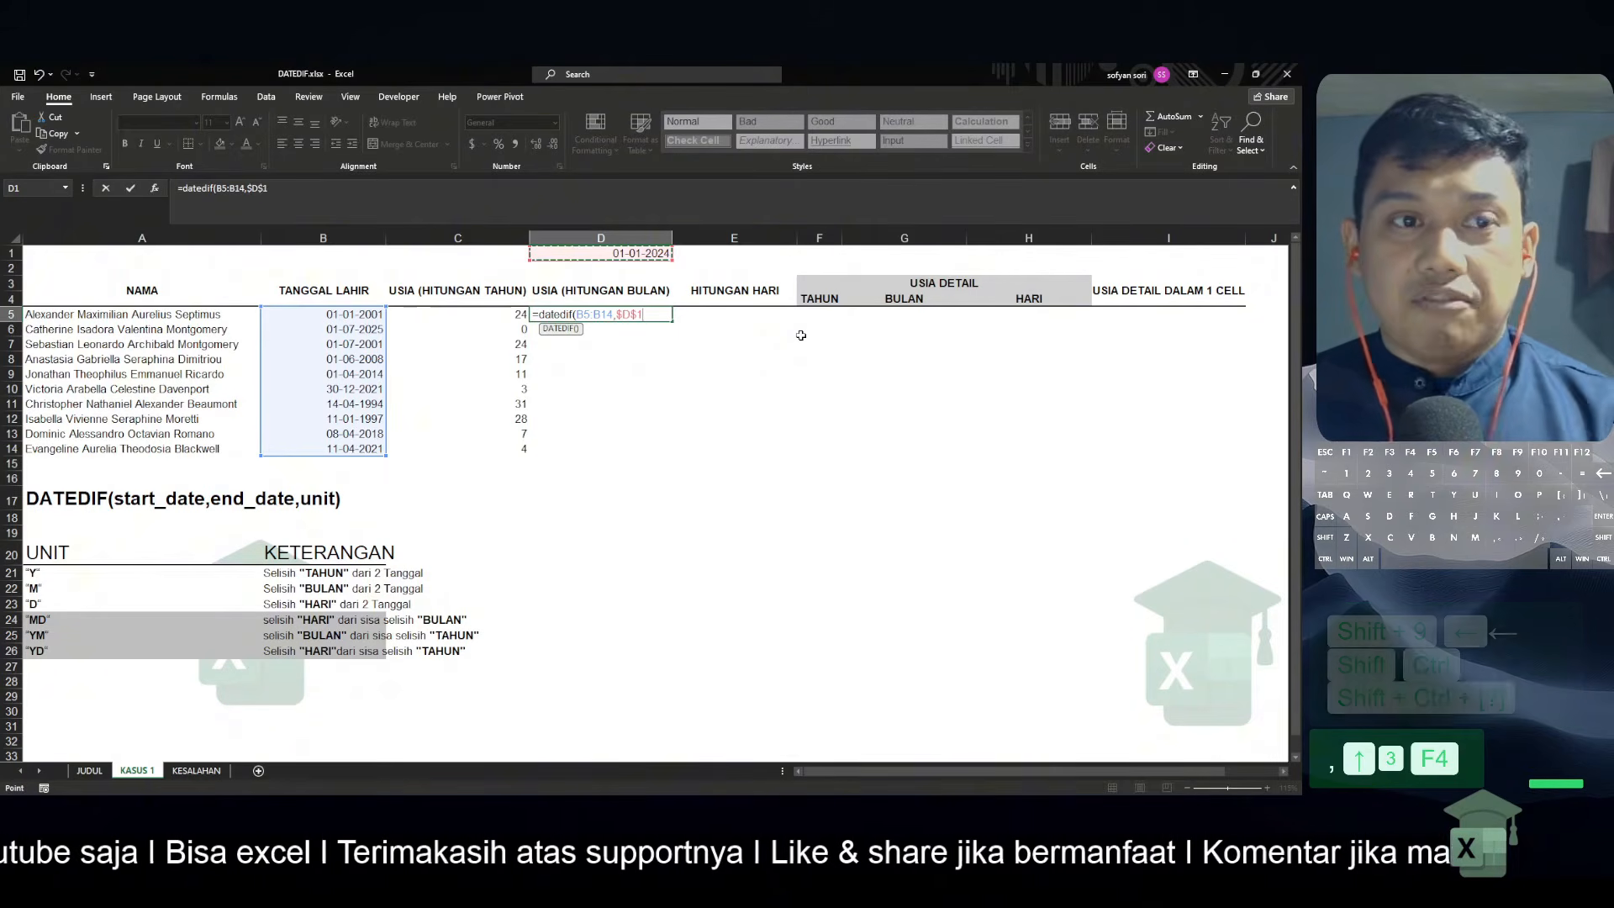
type(",\"")
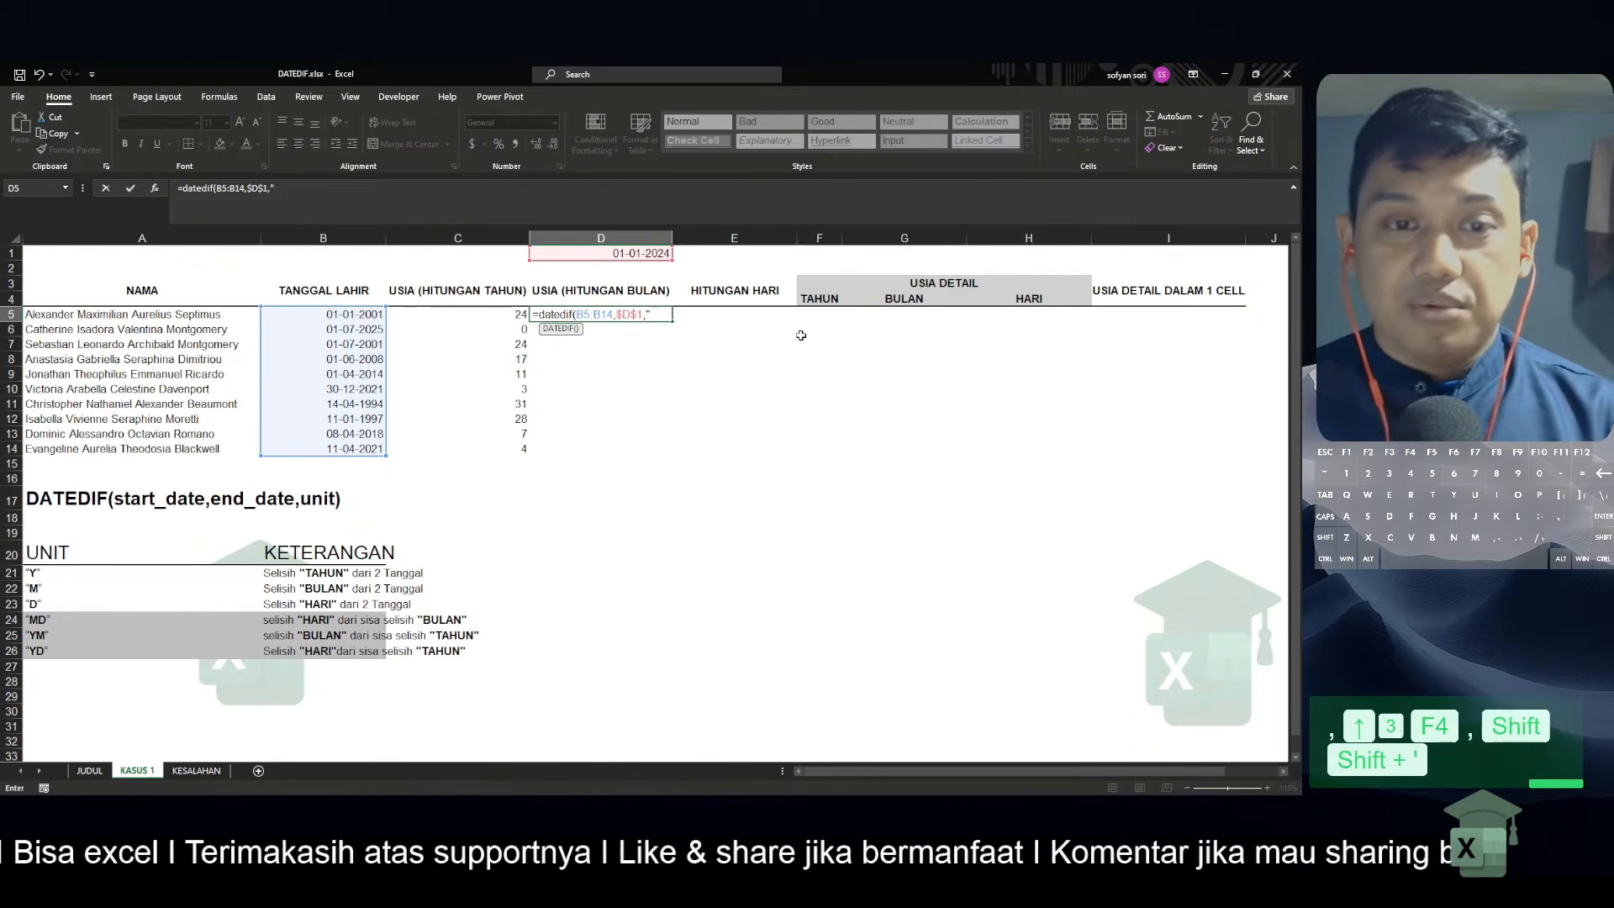
type("M\")")
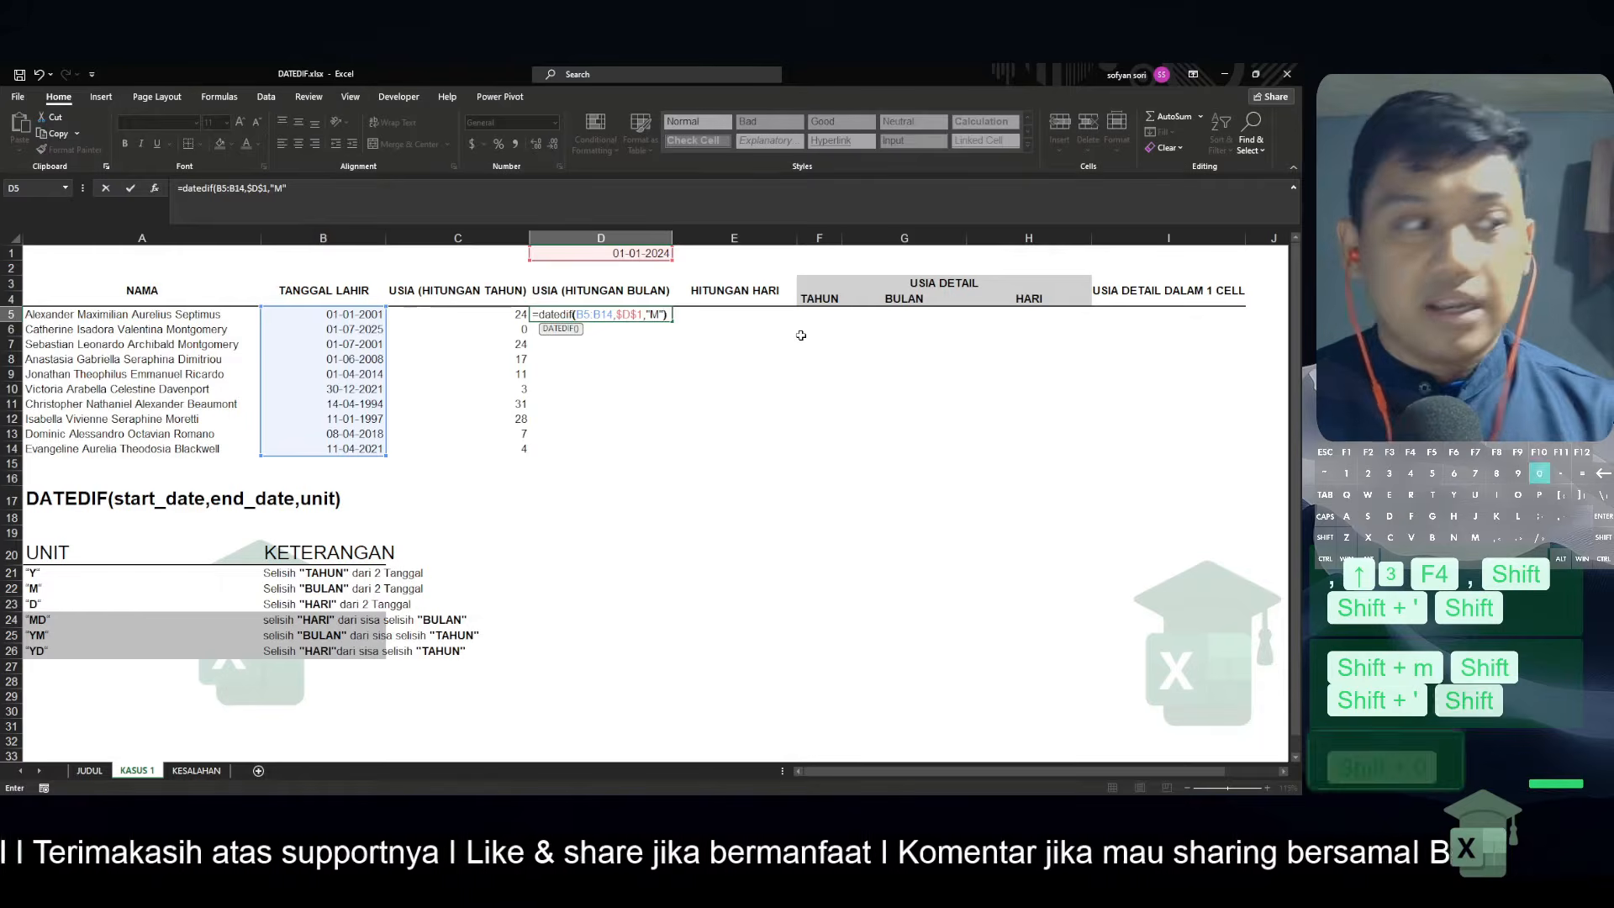
key("Return")
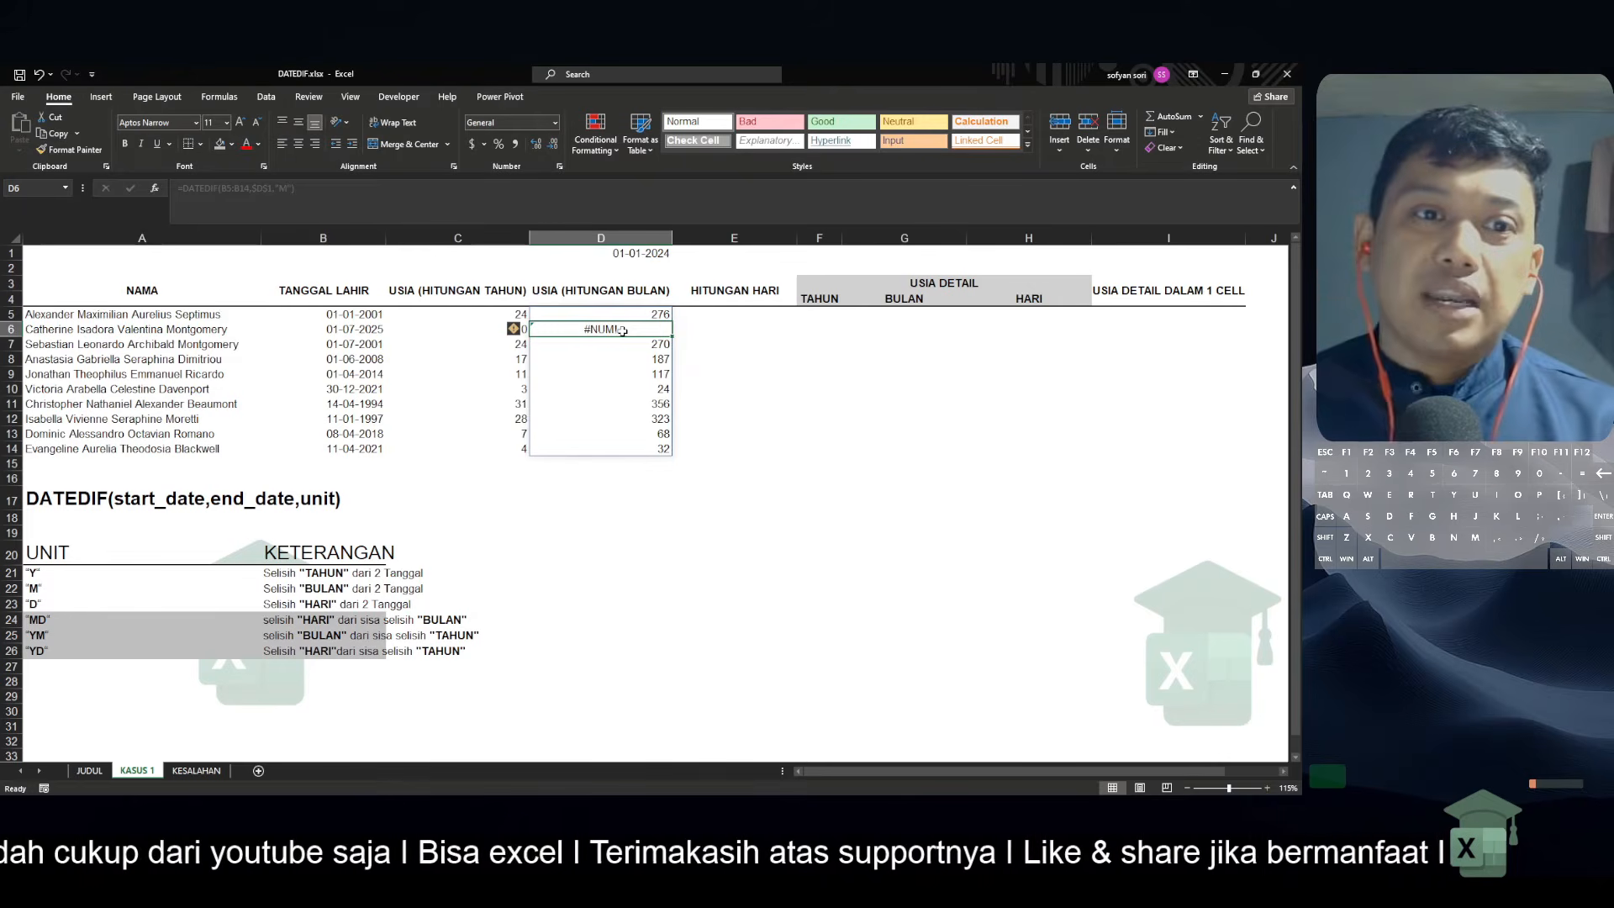
Examine the second row's year and month results in C6 and D6 and the end date in D1
left_click(403, 329)
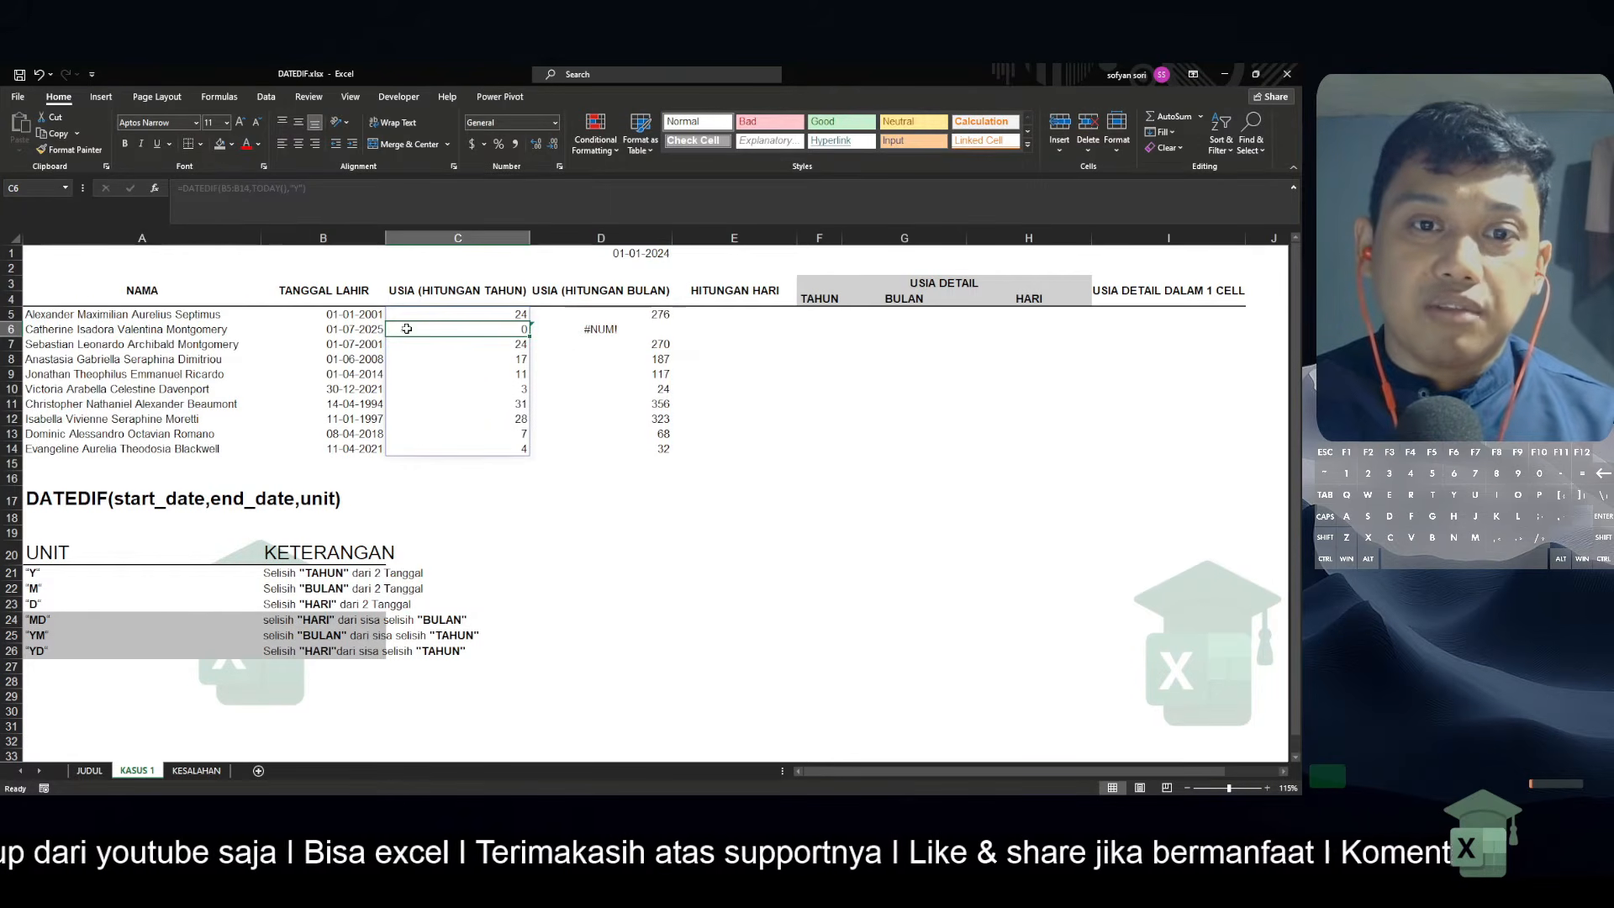
left_click(588, 331)
left_click(632, 254)
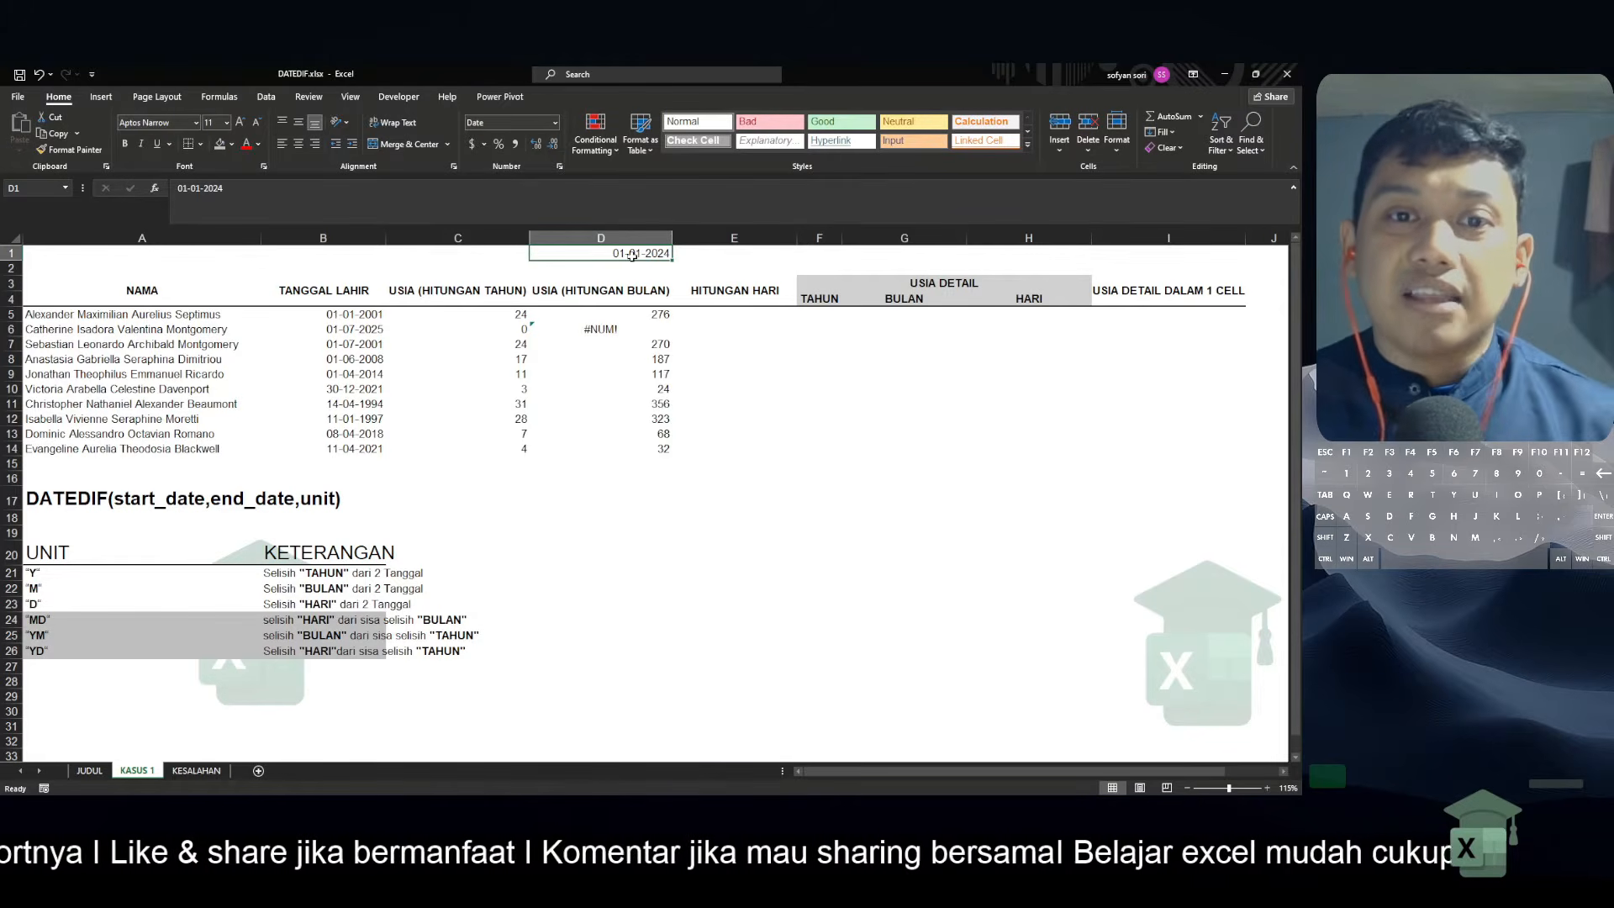
Replace the $D$1 end date in the D5 formula with TODAY(), giving =DATEDIF(B5:B14,TODAY(),"M")
left_click(632, 330)
key("ctrl+shift+Down")
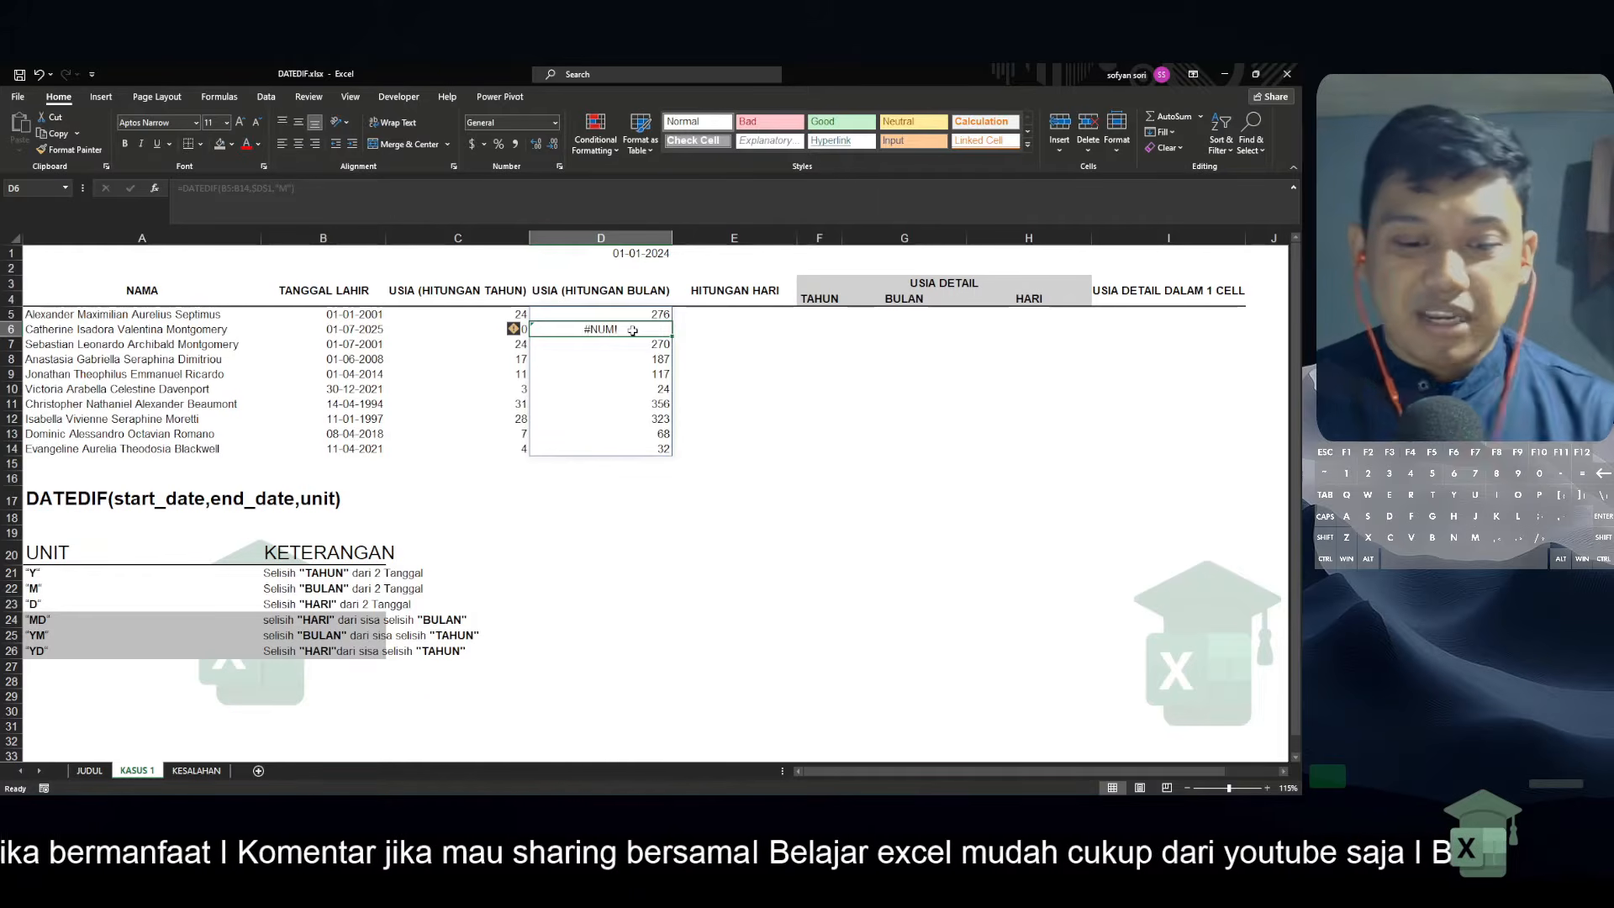
key("Up")
key("F2")
key("Left")
key("Left")
key("Left")
key("Left")
key("Left")
key("shift+Left")
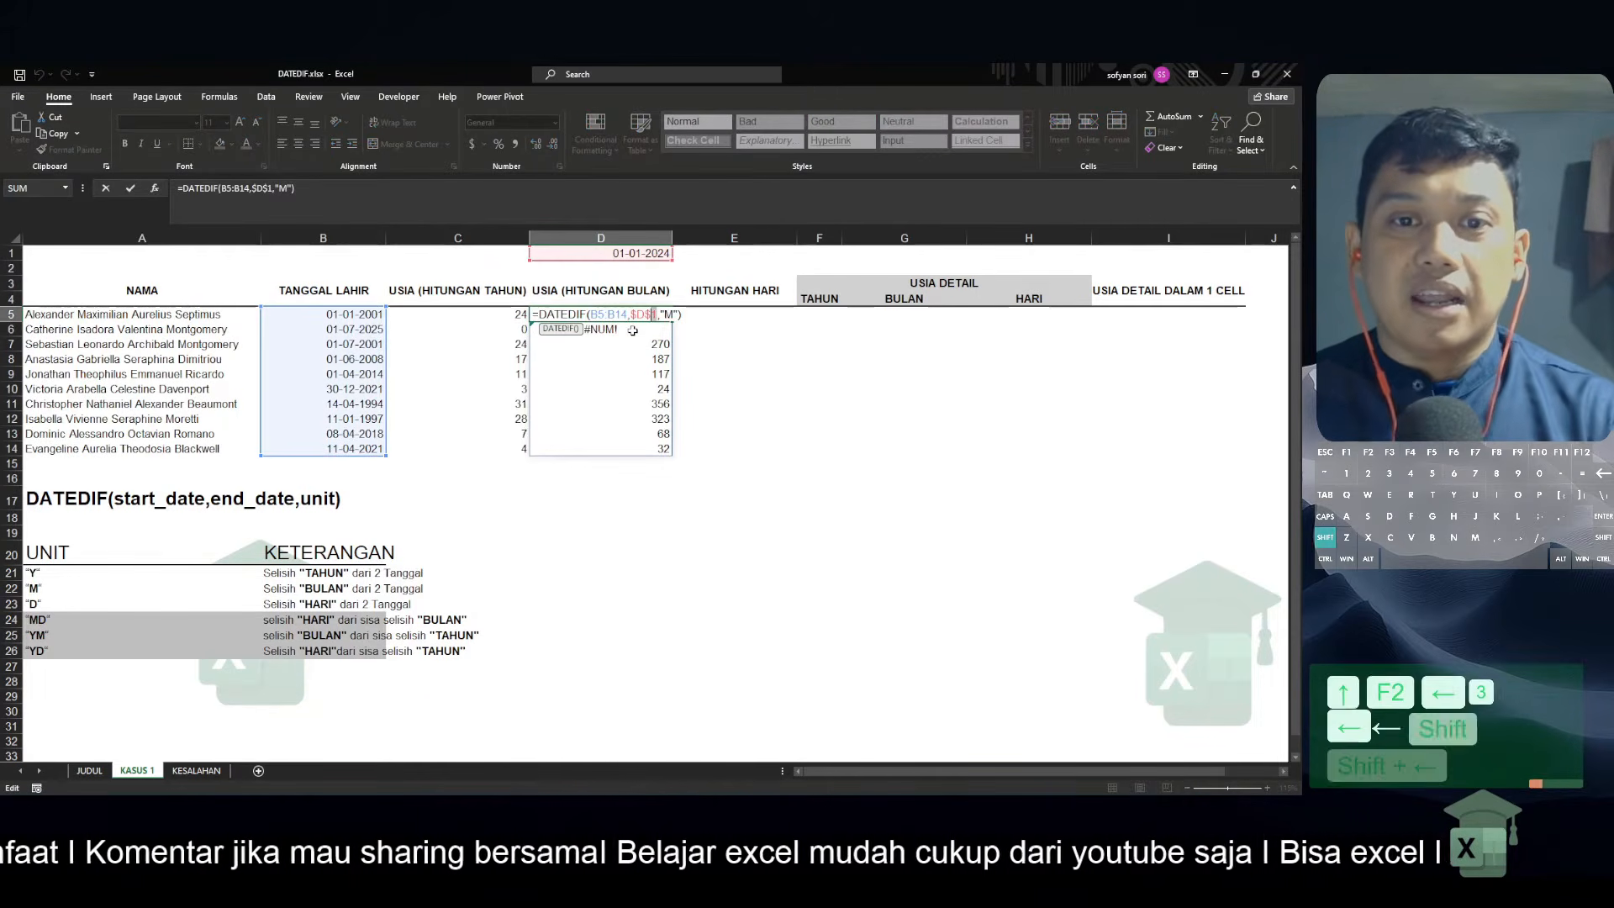
key("shift+Left")
key("shift+Left")
key("shift+Left")
type("today")
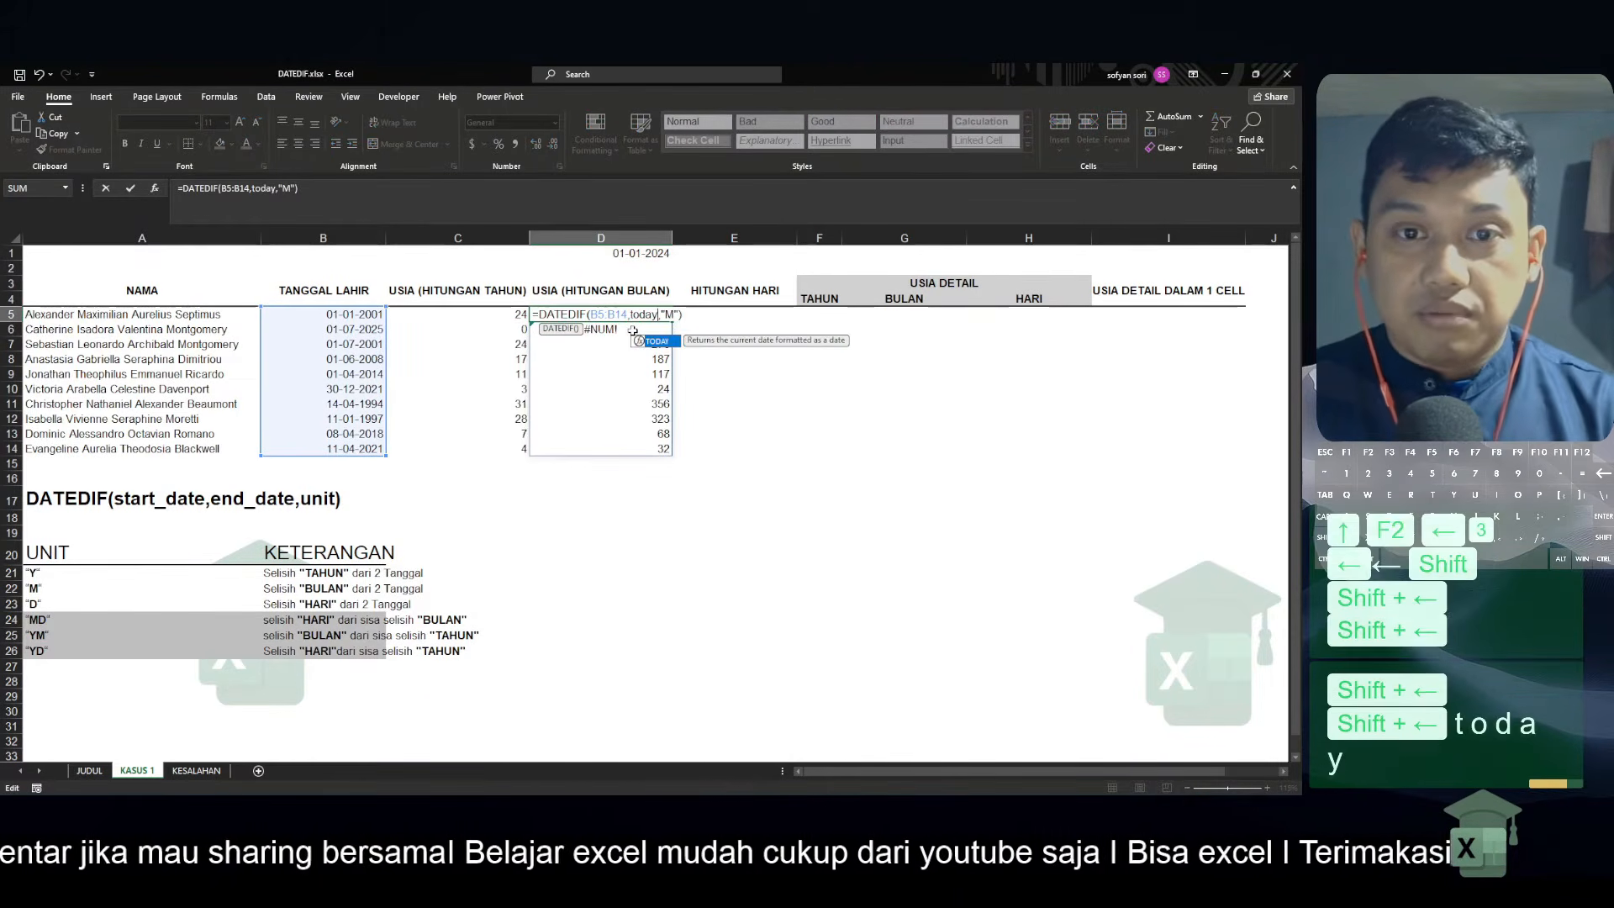
type("()")
key("Return")
key("Up")
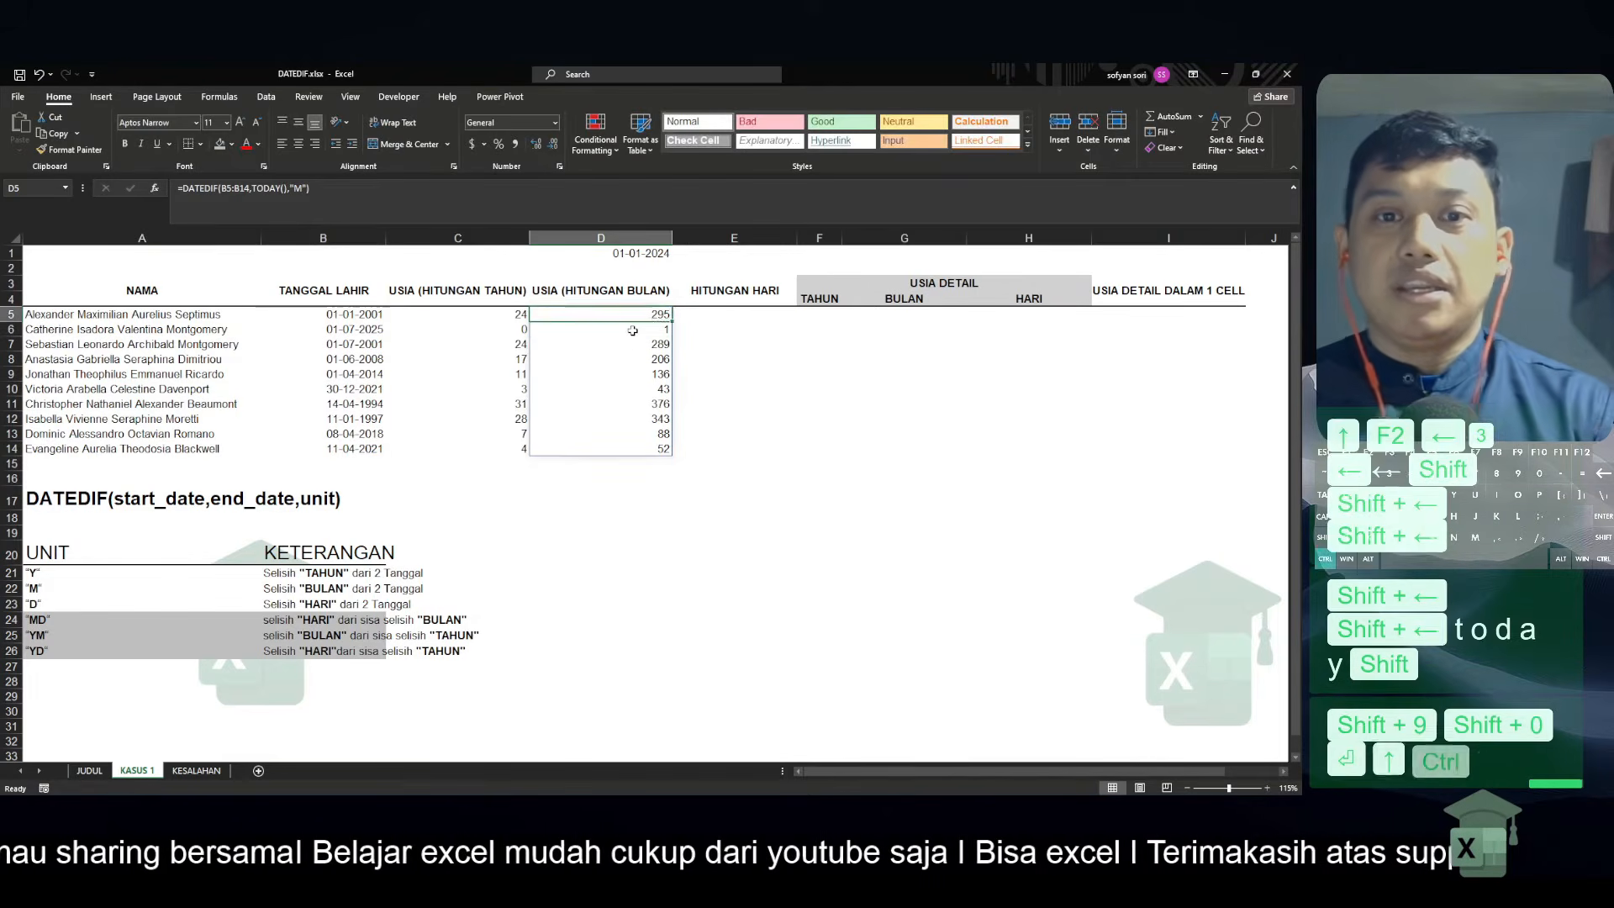
key("ctrl+c")
key("Return")
Check the "D" unit and its description in row 23 of the unit table, returning to cell E5
key("Right")
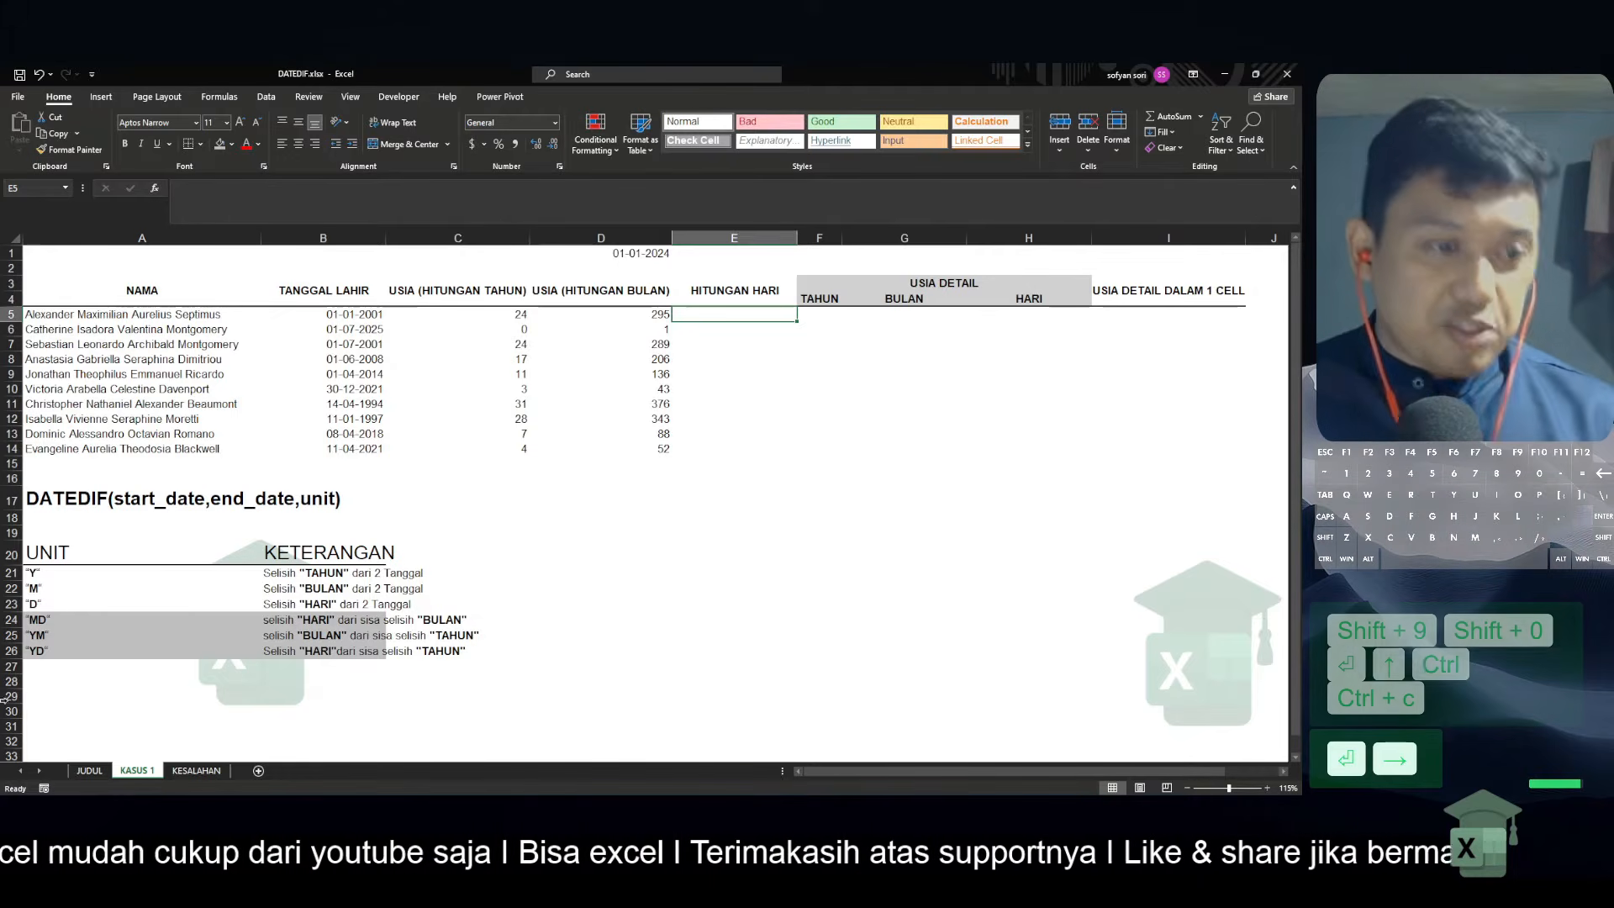
left_click_drag(69, 604, 267, 603)
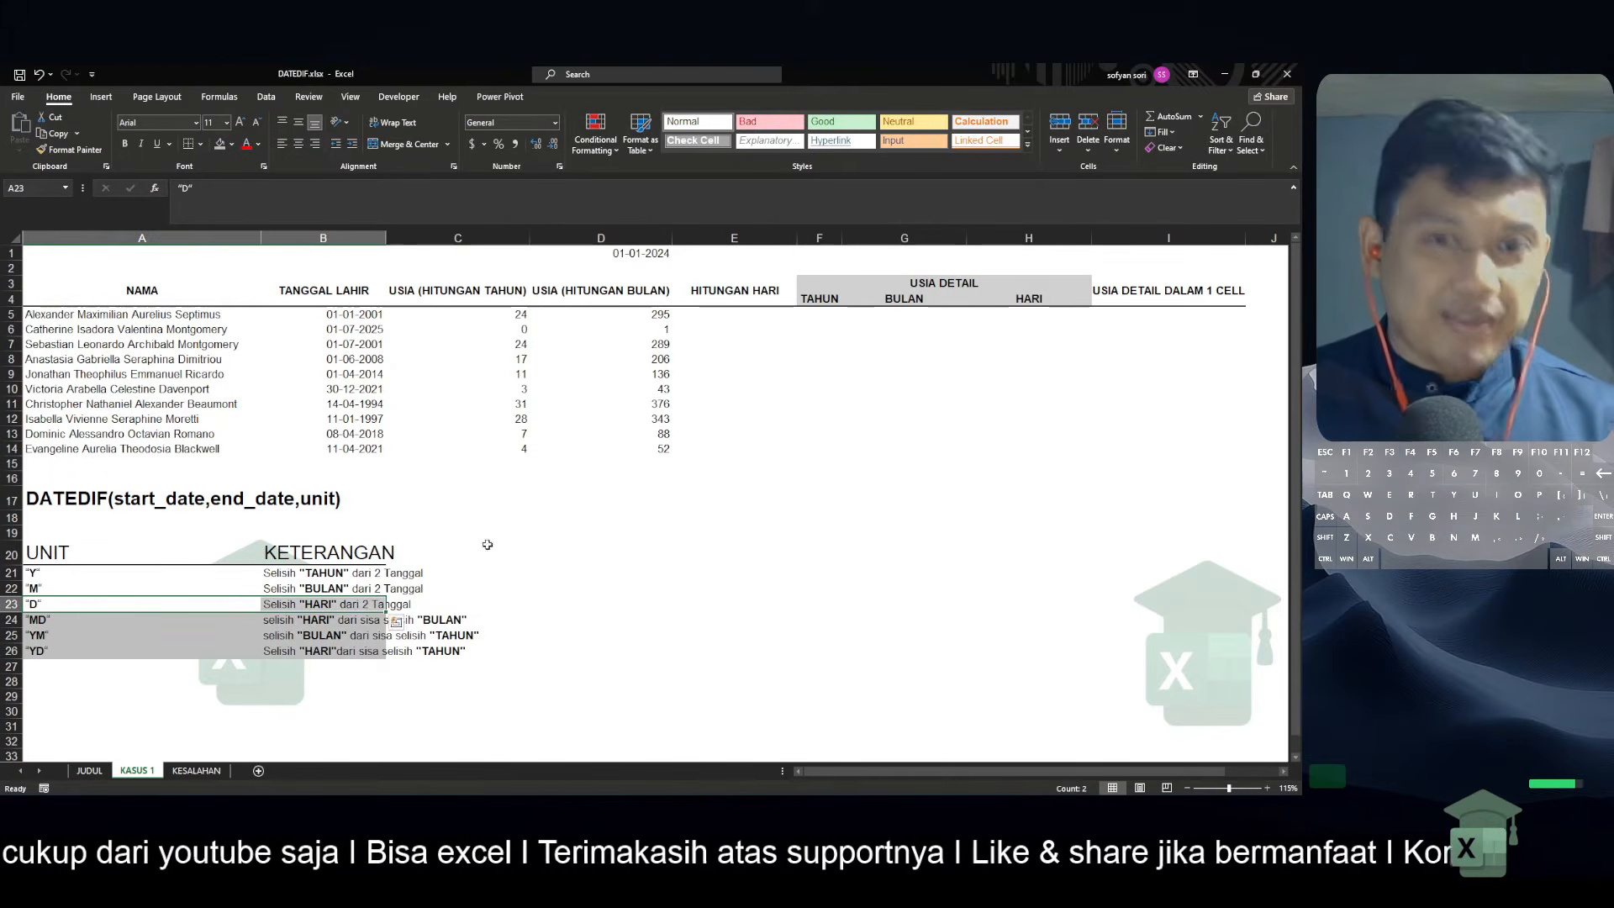
left_click(756, 319)
key("alt+Tab")
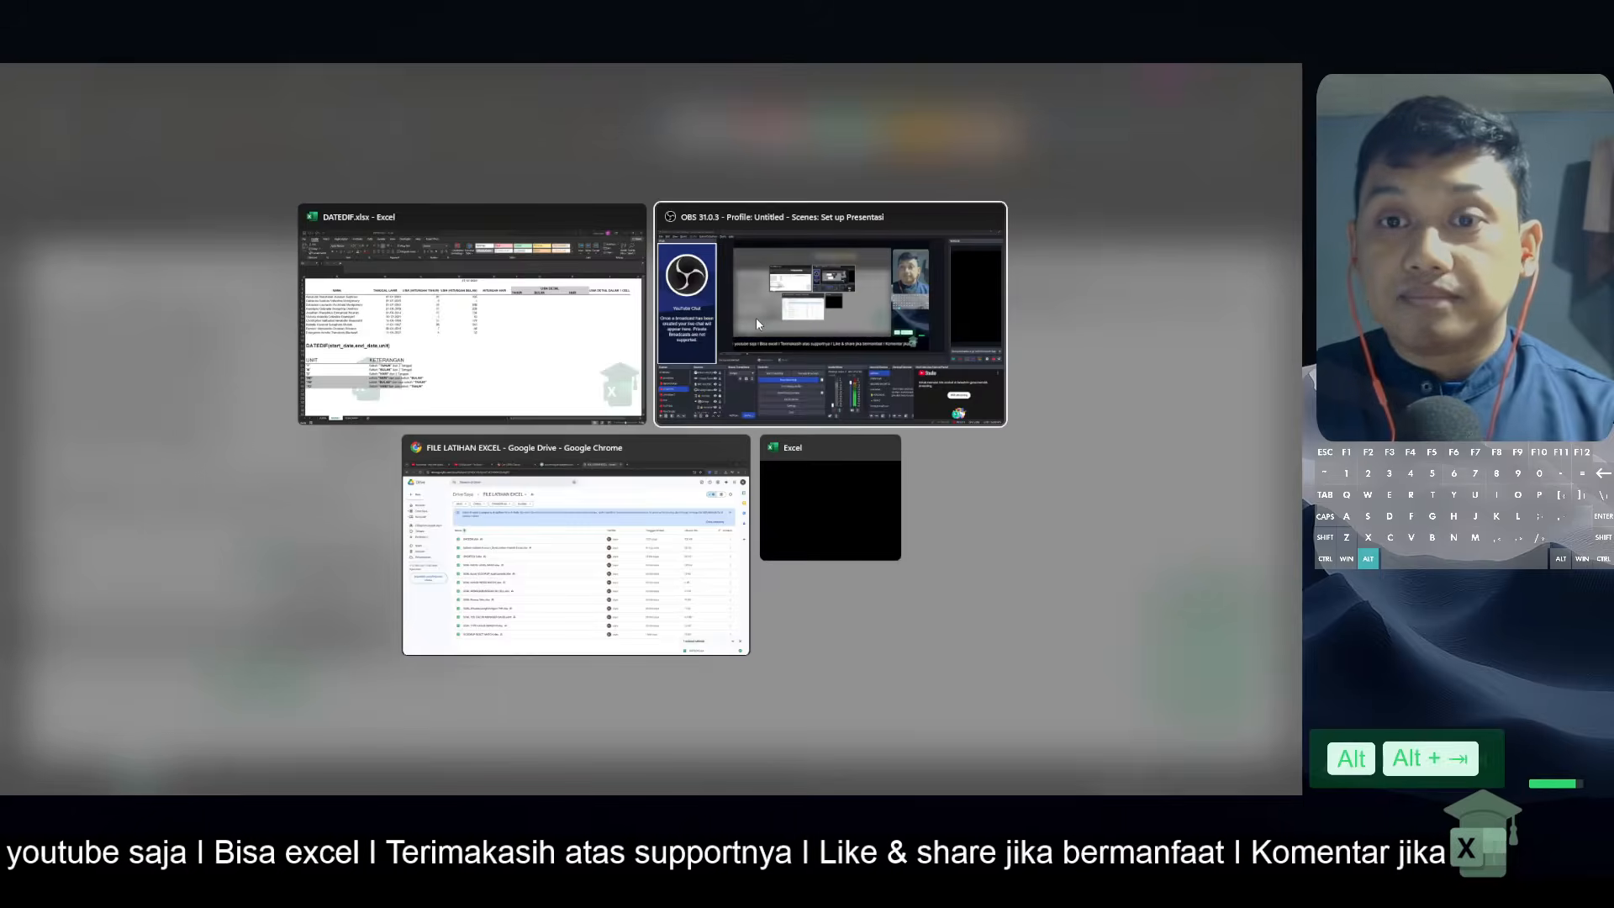
key("alt+Tab")
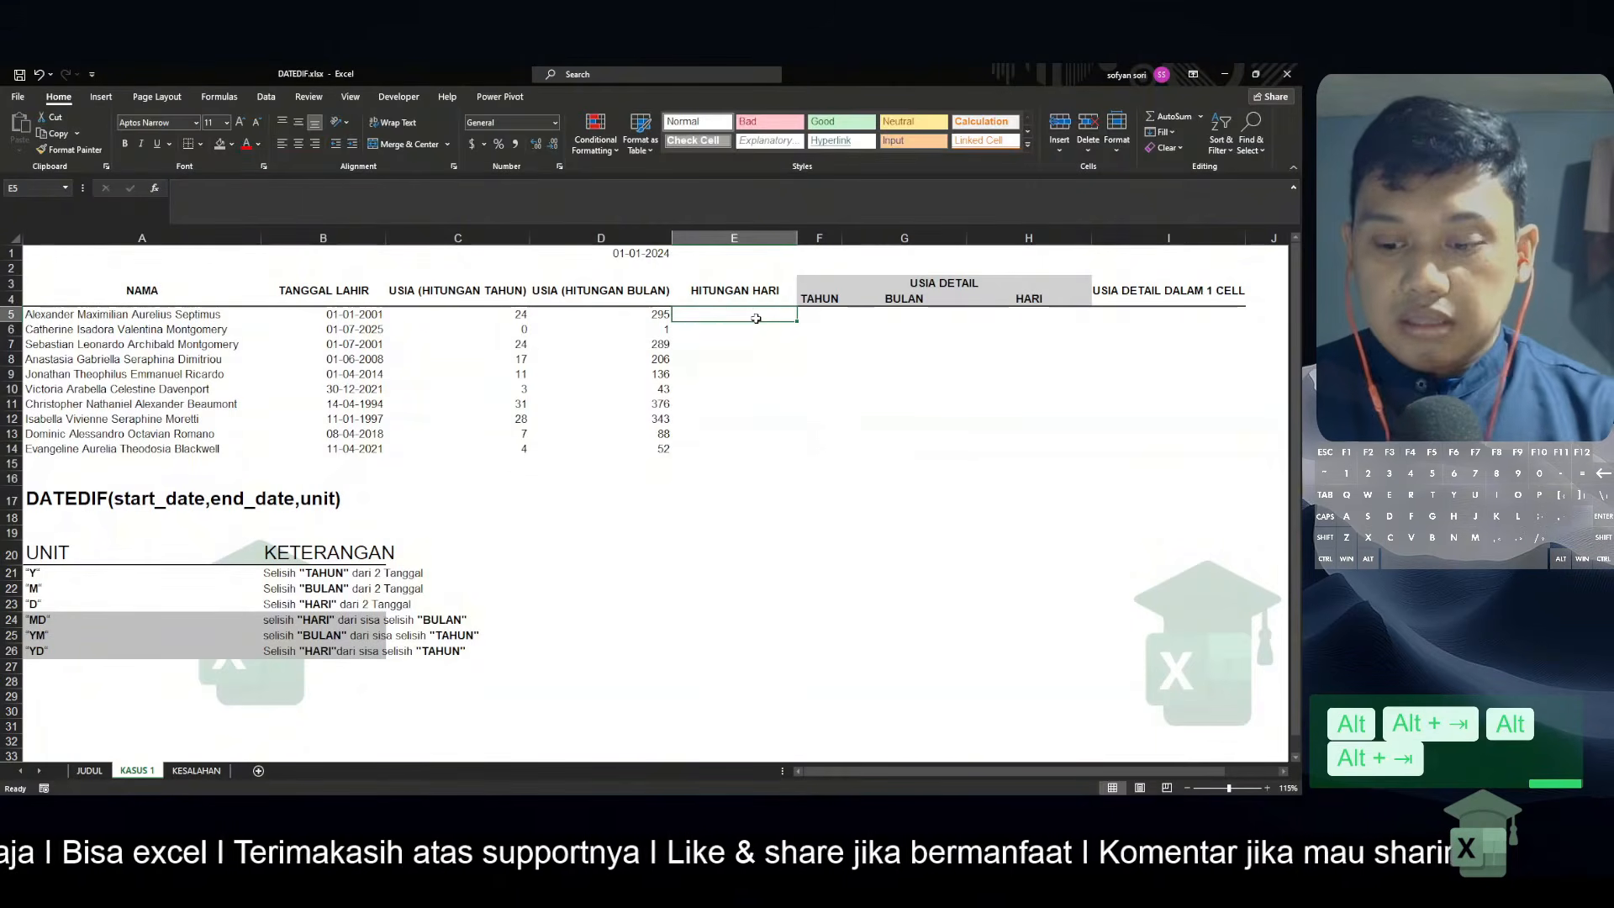
Calculate the ages in days in E5 with =DATEDIF(B5:B14,TODAY(),"D")
type("=datedif(")
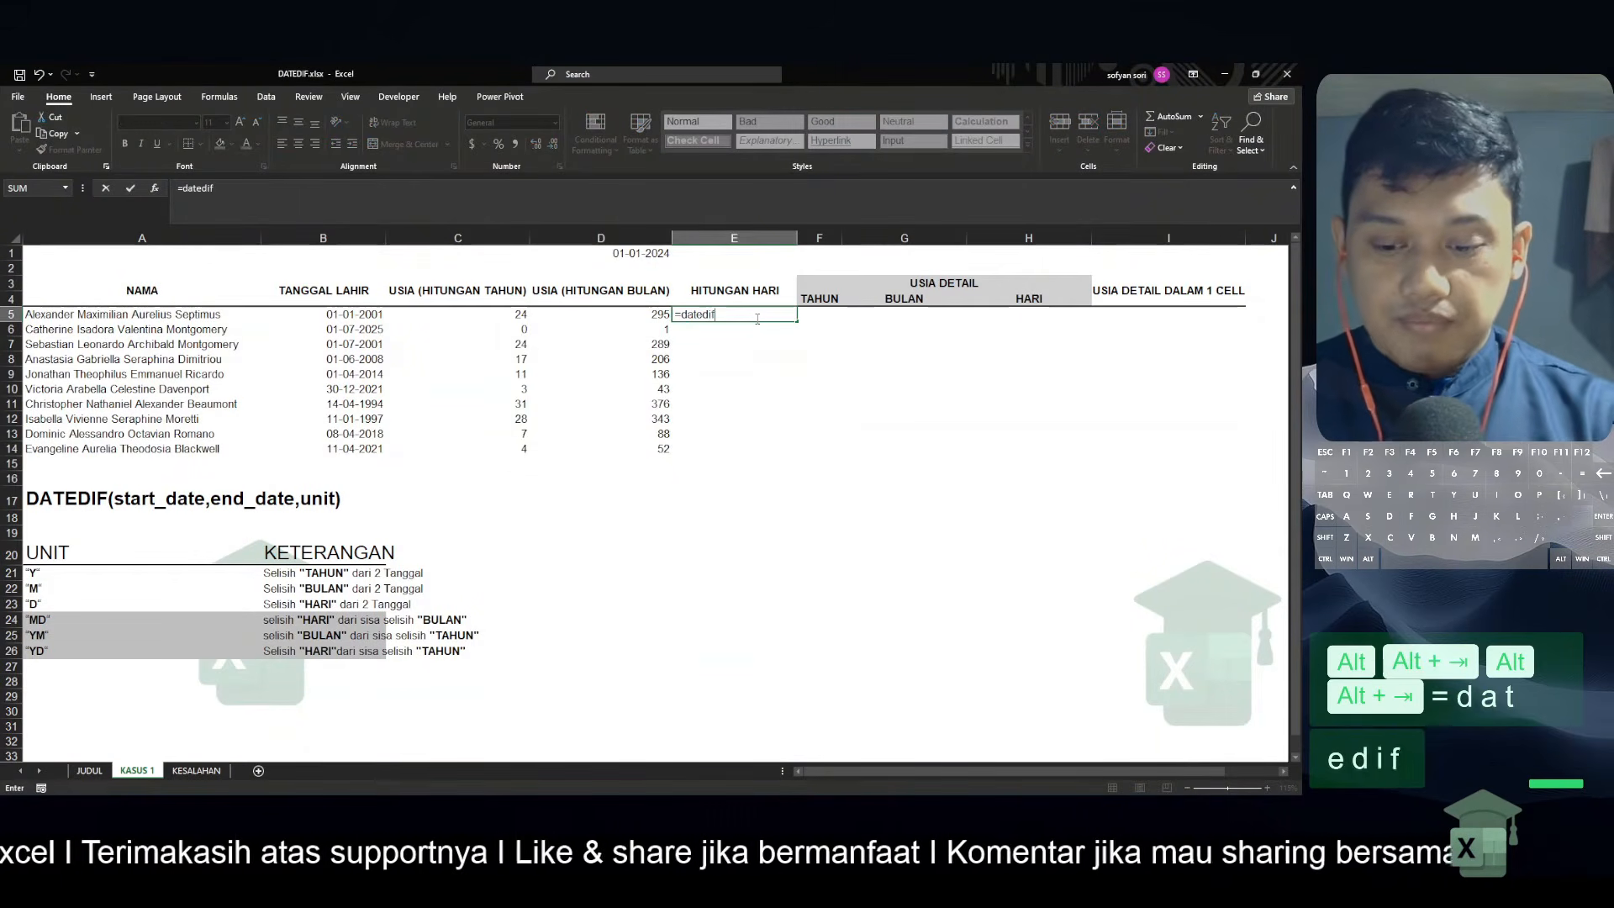
key("Left")
key("Left")
key("Left")
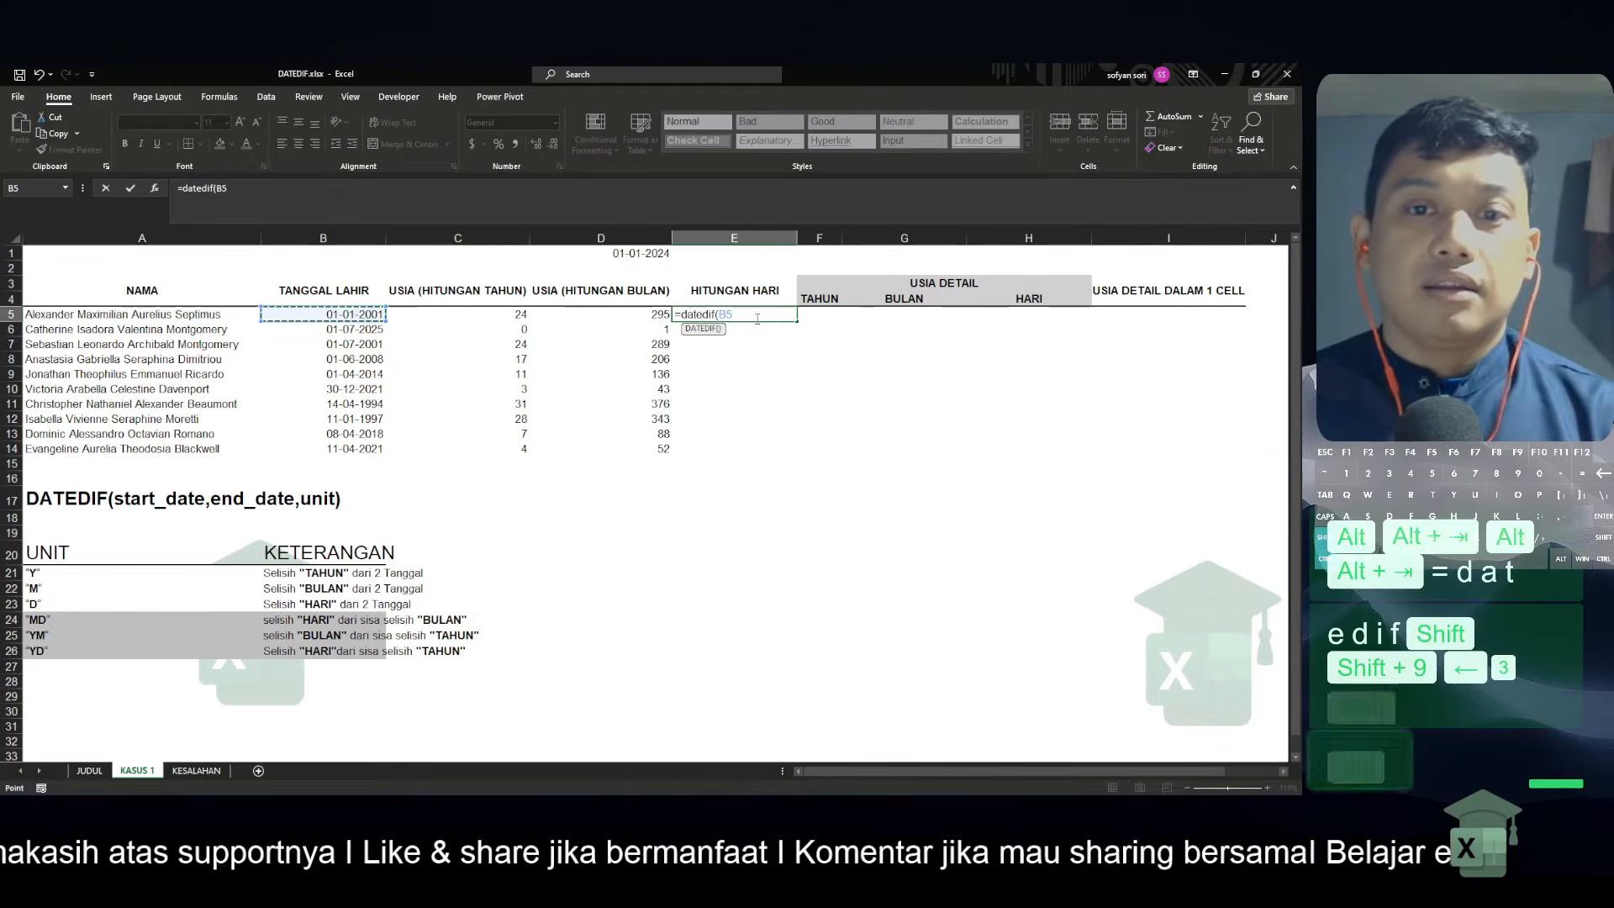
key("ctrl+shift+Down")
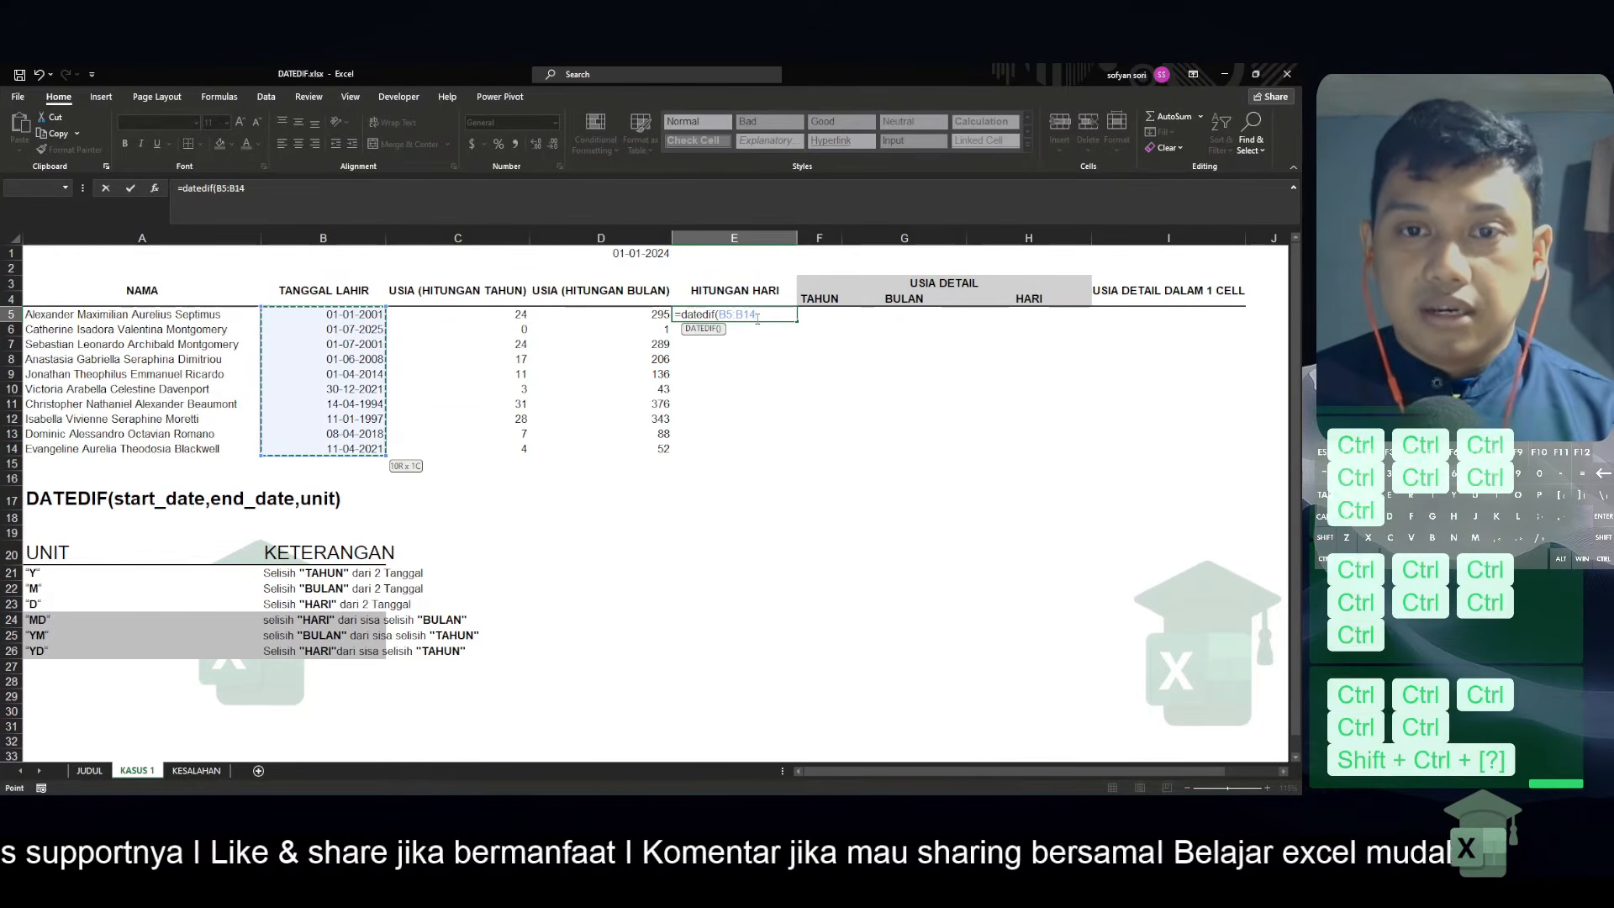
type(",")
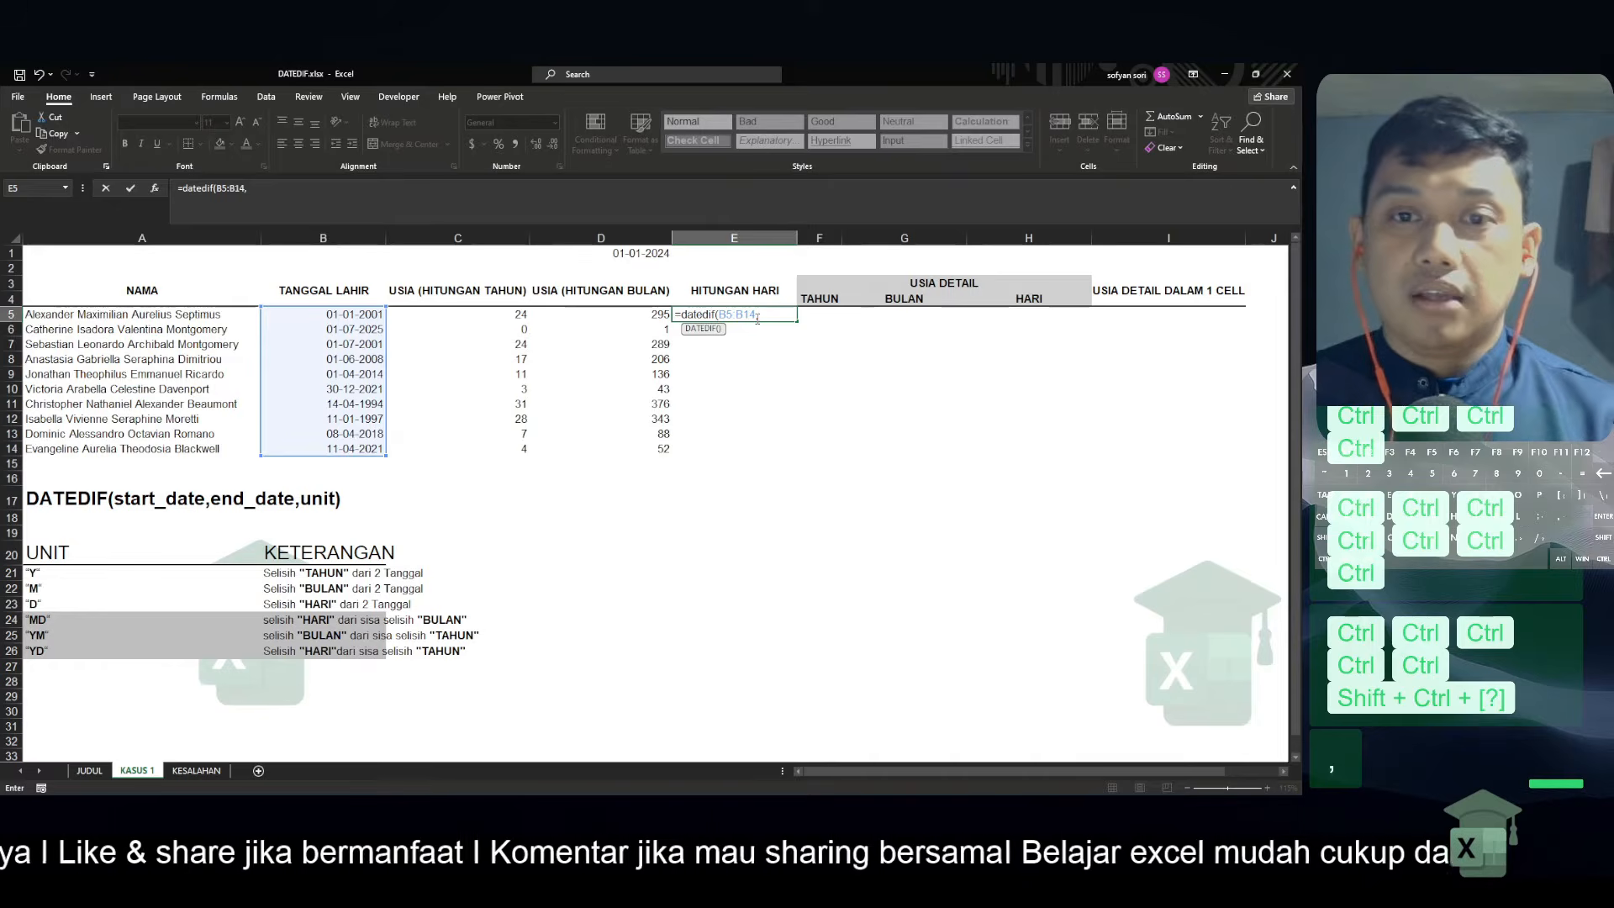
type("today")
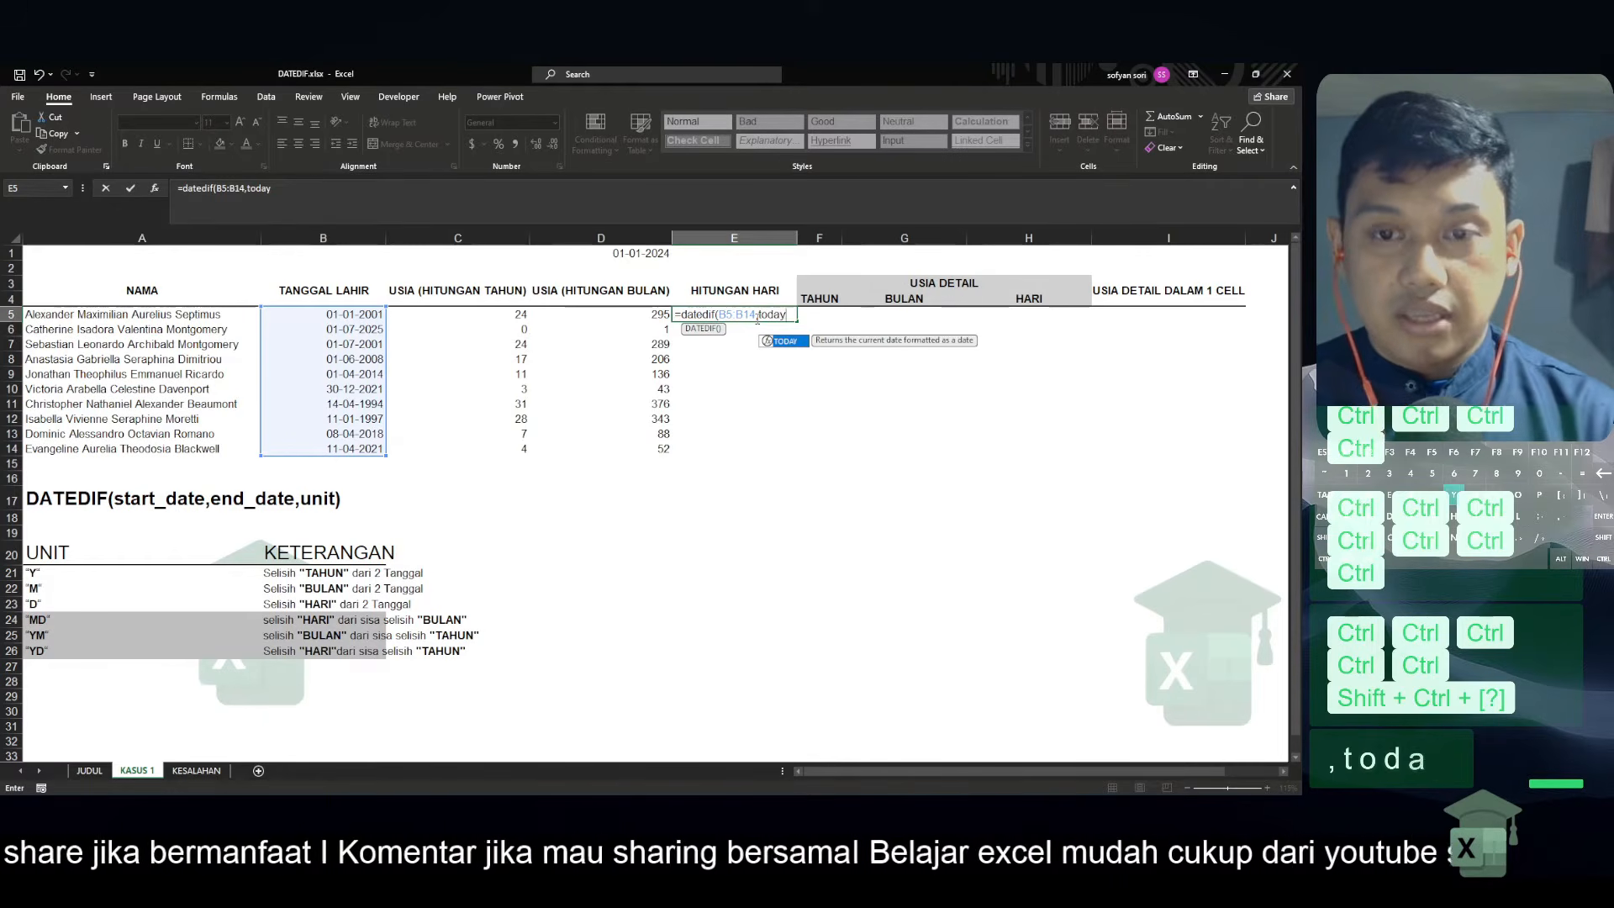
type("(),\"")
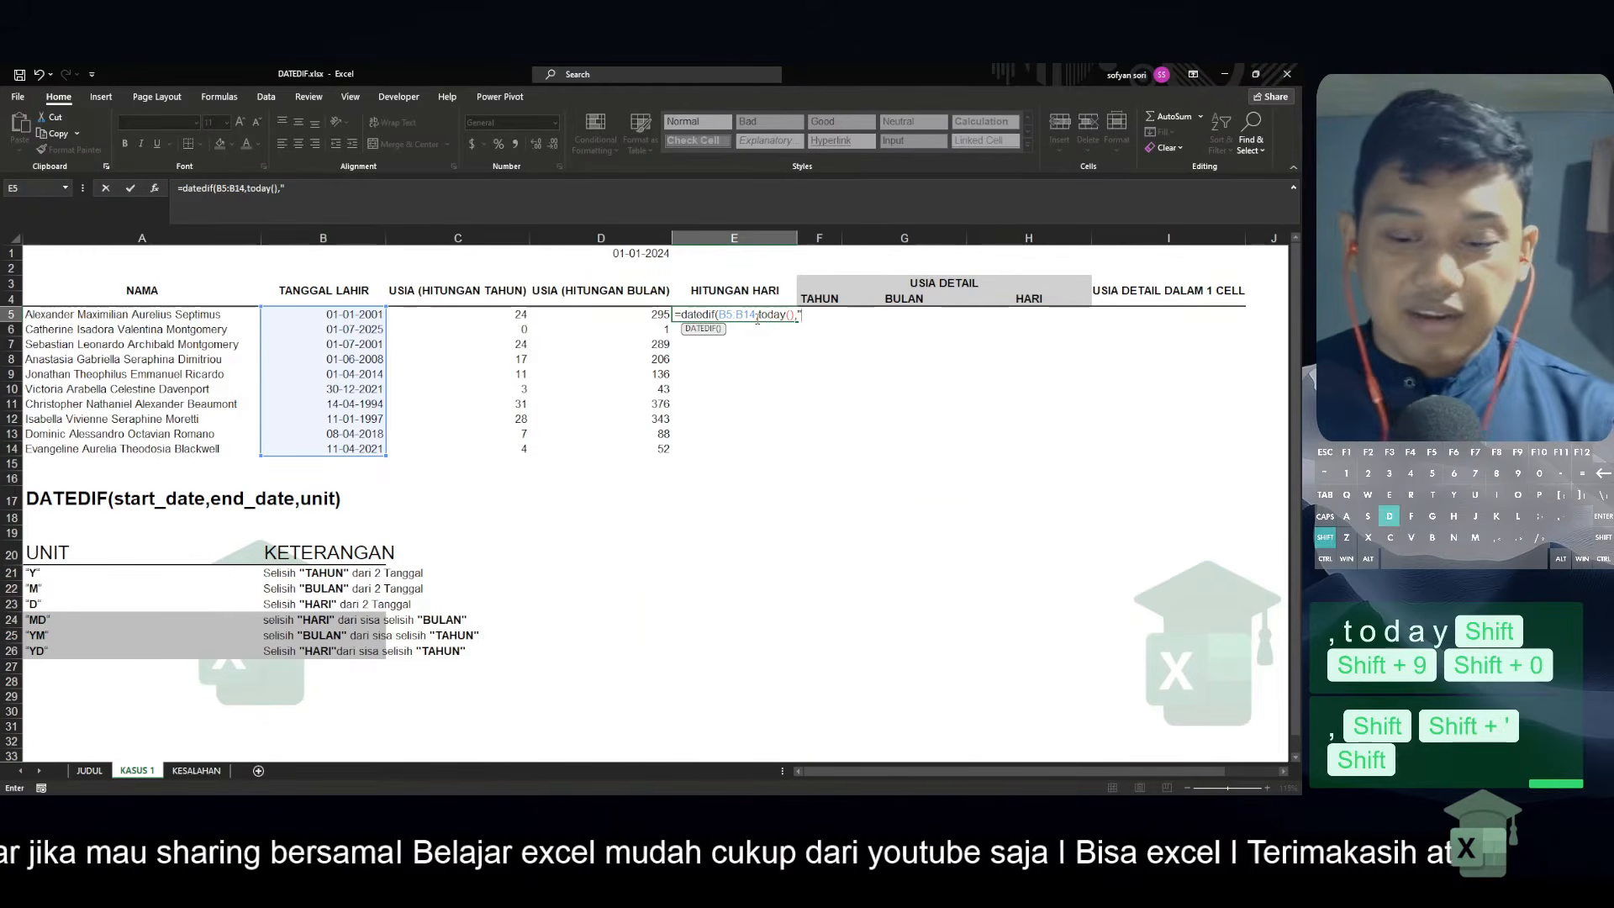
type("D\")")
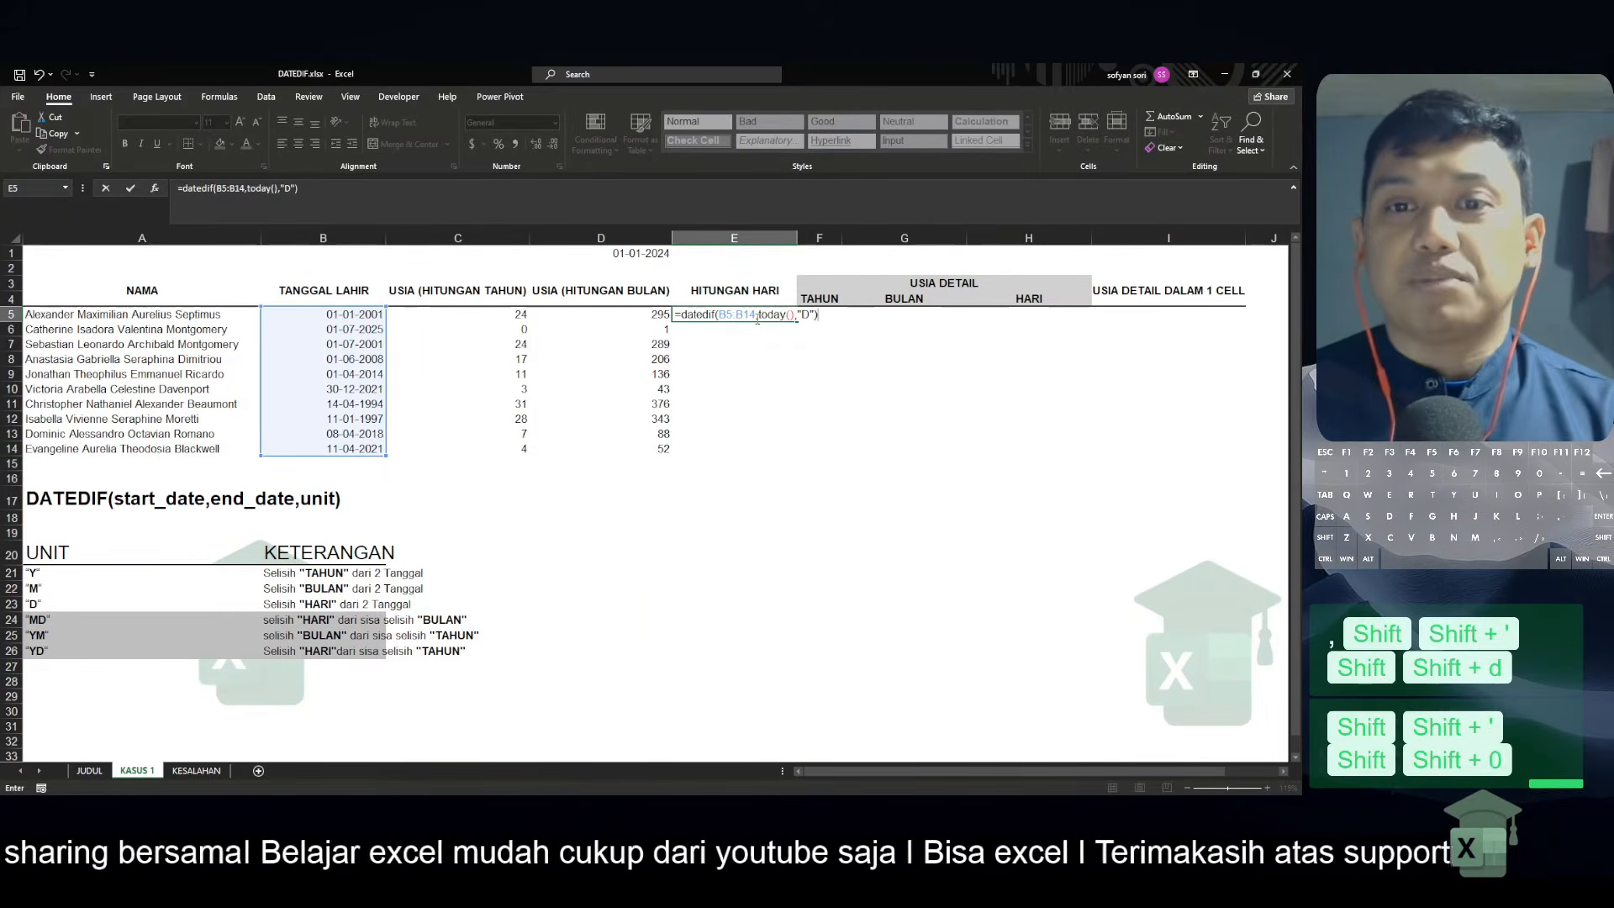
key("Return")
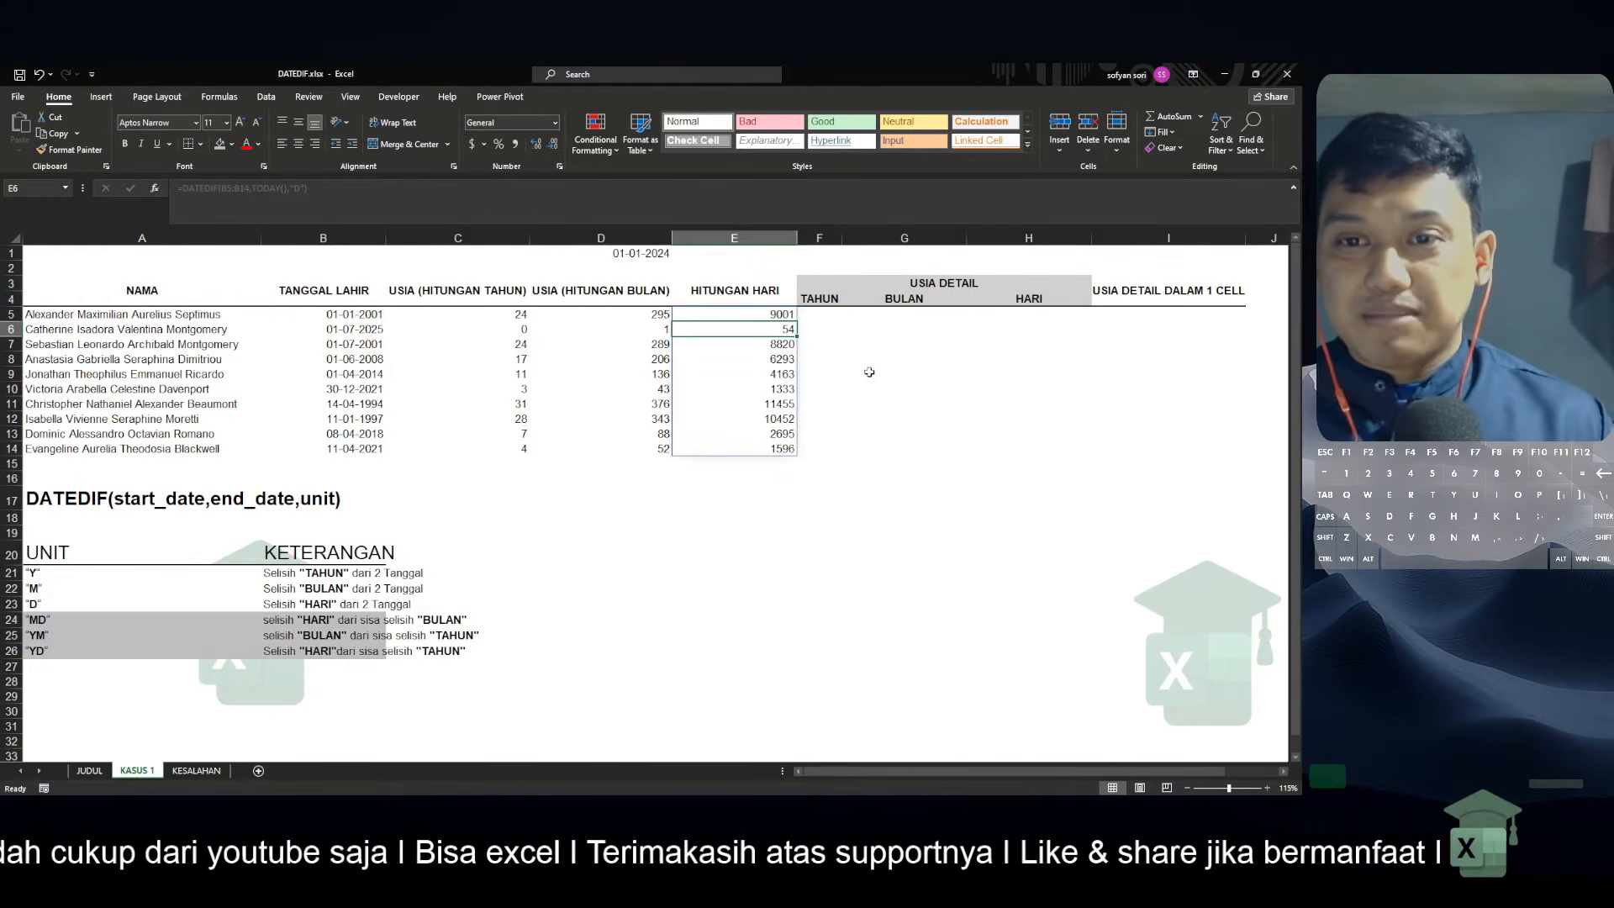
left_click(845, 322)
left_click(822, 318)
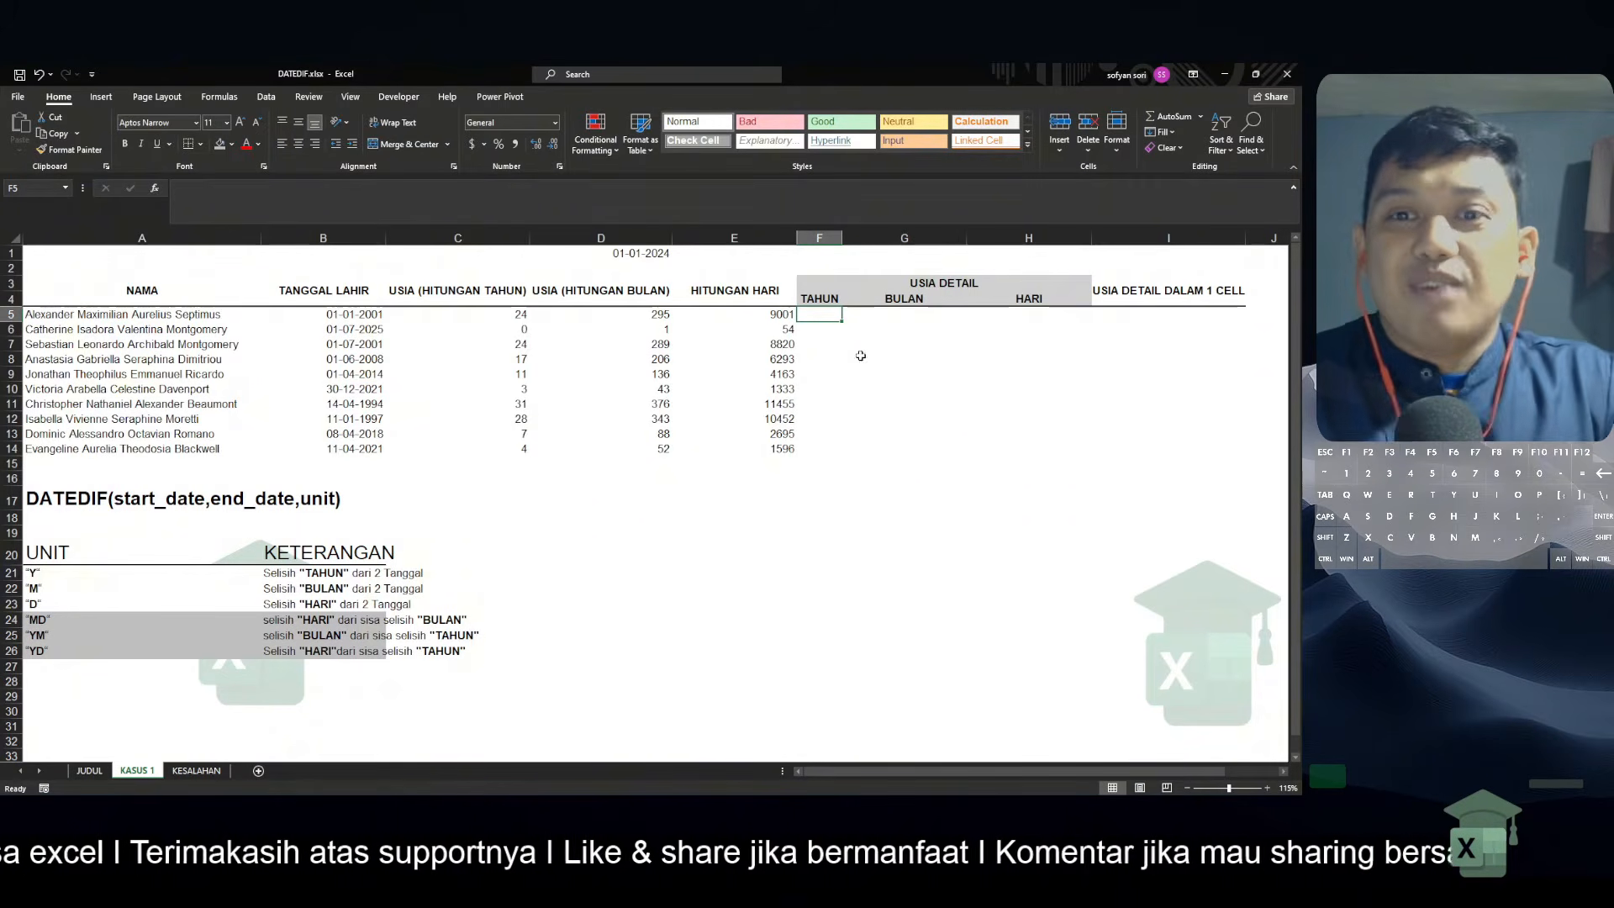
left_click_drag(828, 316, 837, 449)
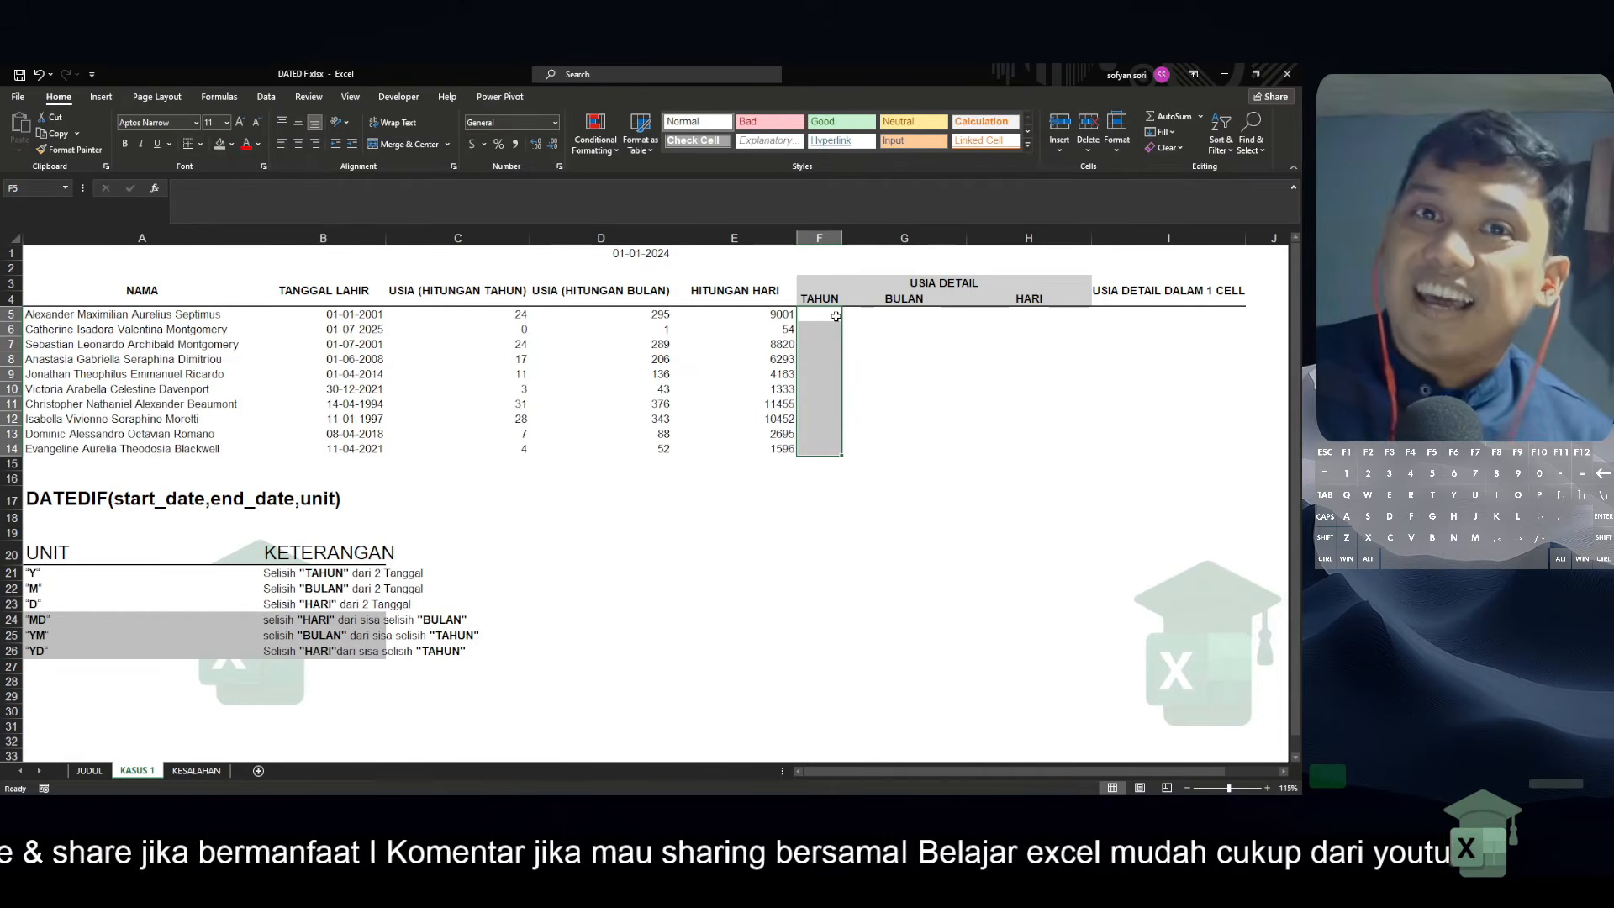
left_click(837, 314)
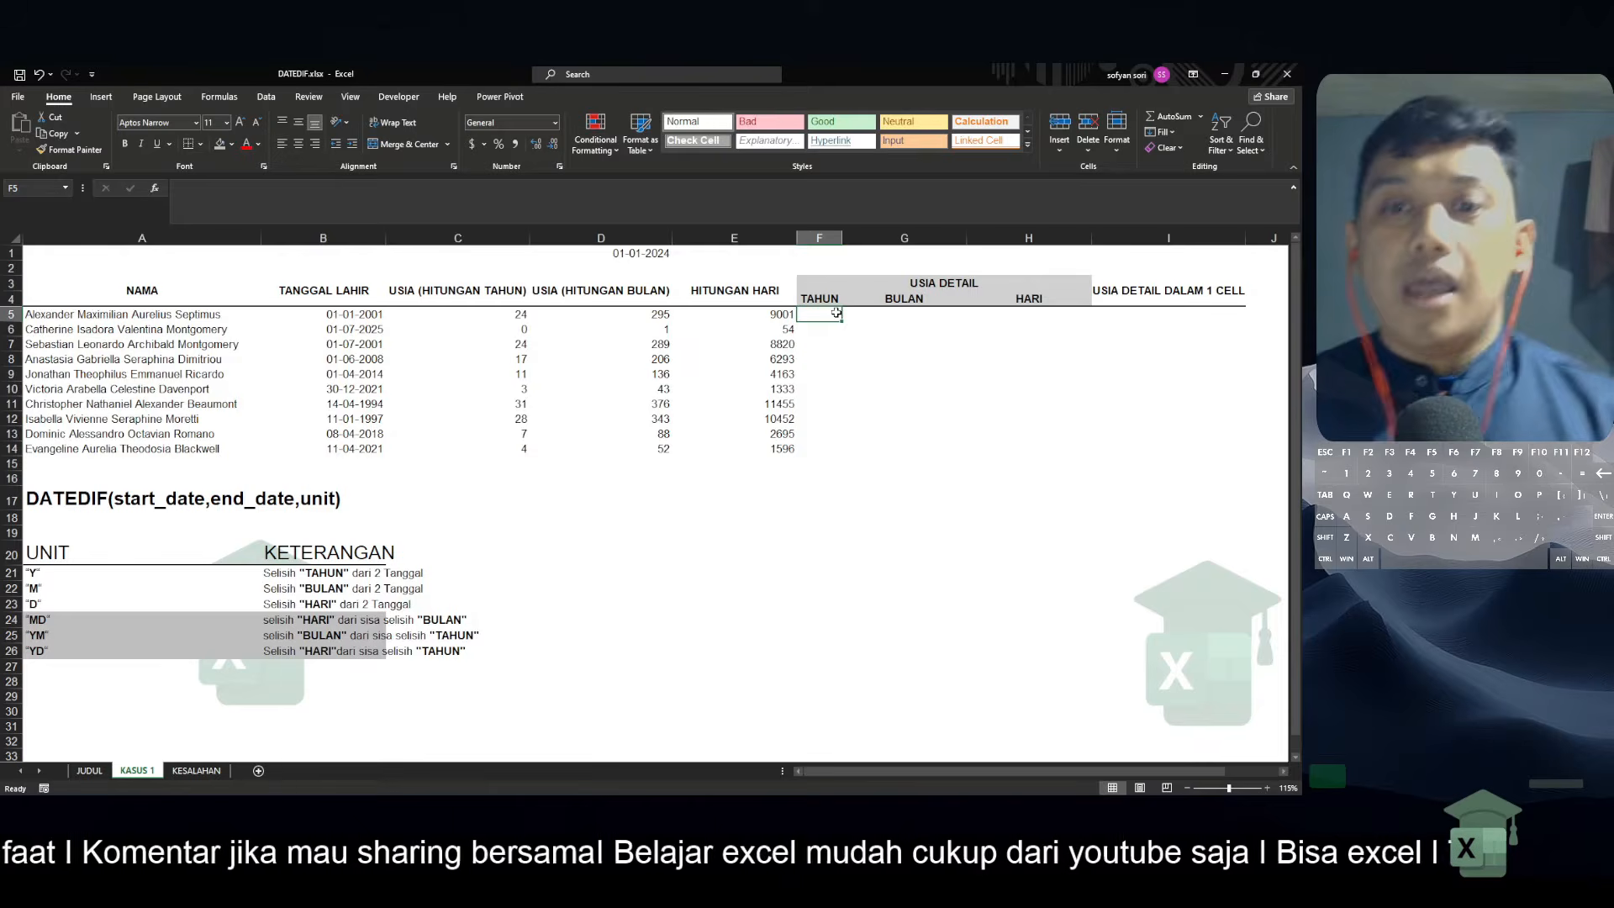
type("=")
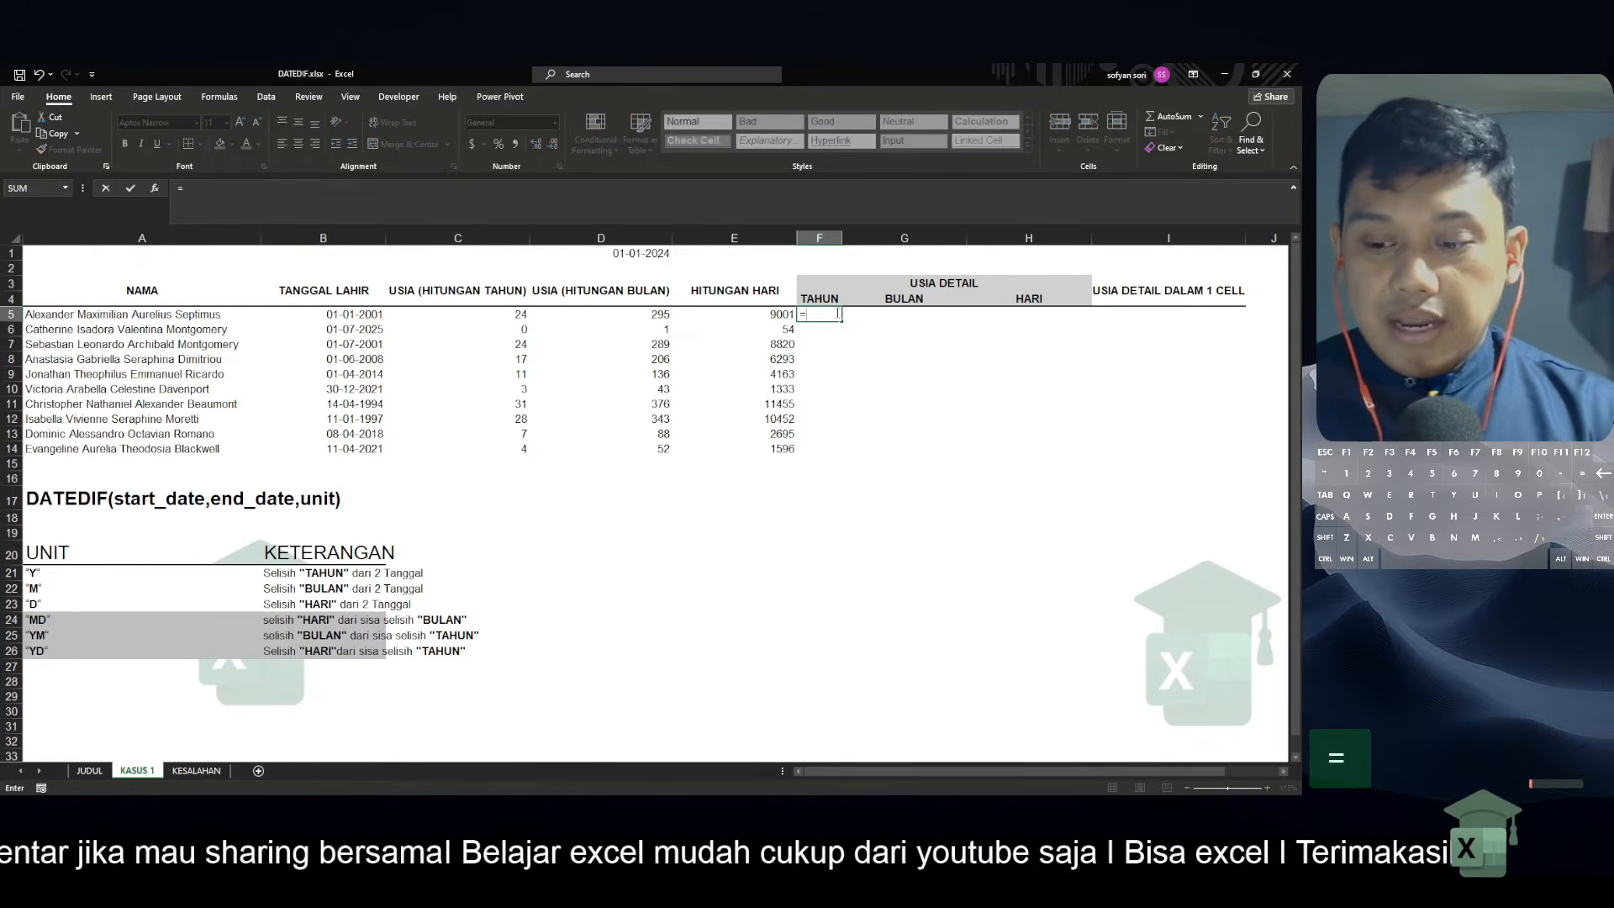
key("BackSpace")
key("Return")
Copy the text of the C5 formula =DATEDIF(B5:B14,TODAY(),"Y") into F5 under TAHUN
key("Left")
key("Left")
key("Left")
key("Up")
key("F2")
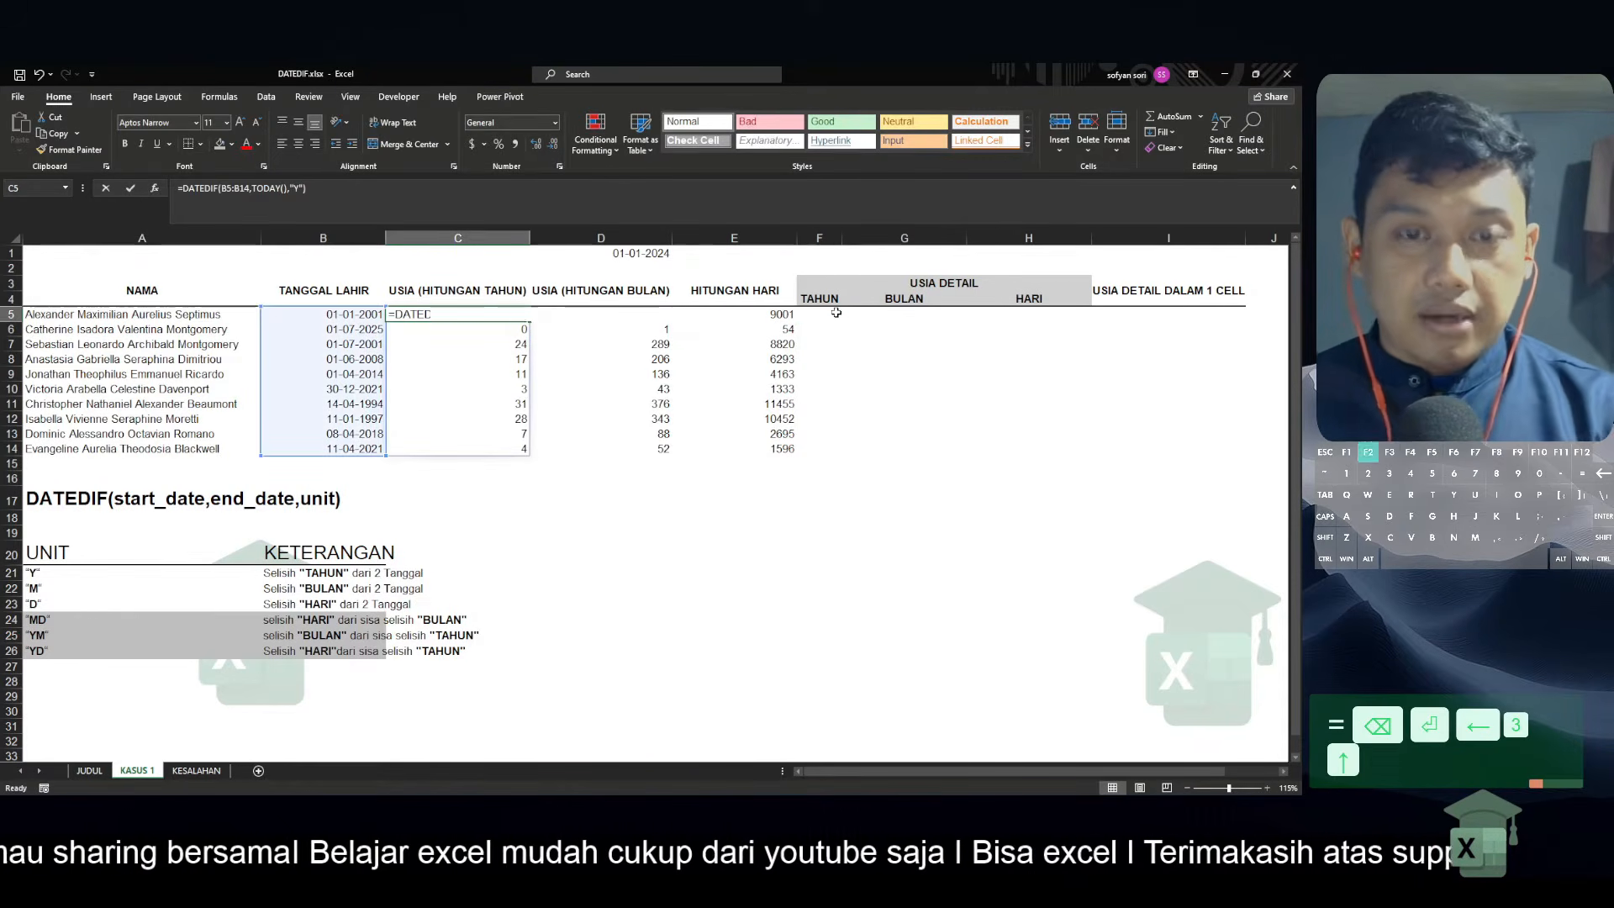
key("shift+Up")
key("ctrl+c")
key("Return")
key("Right")
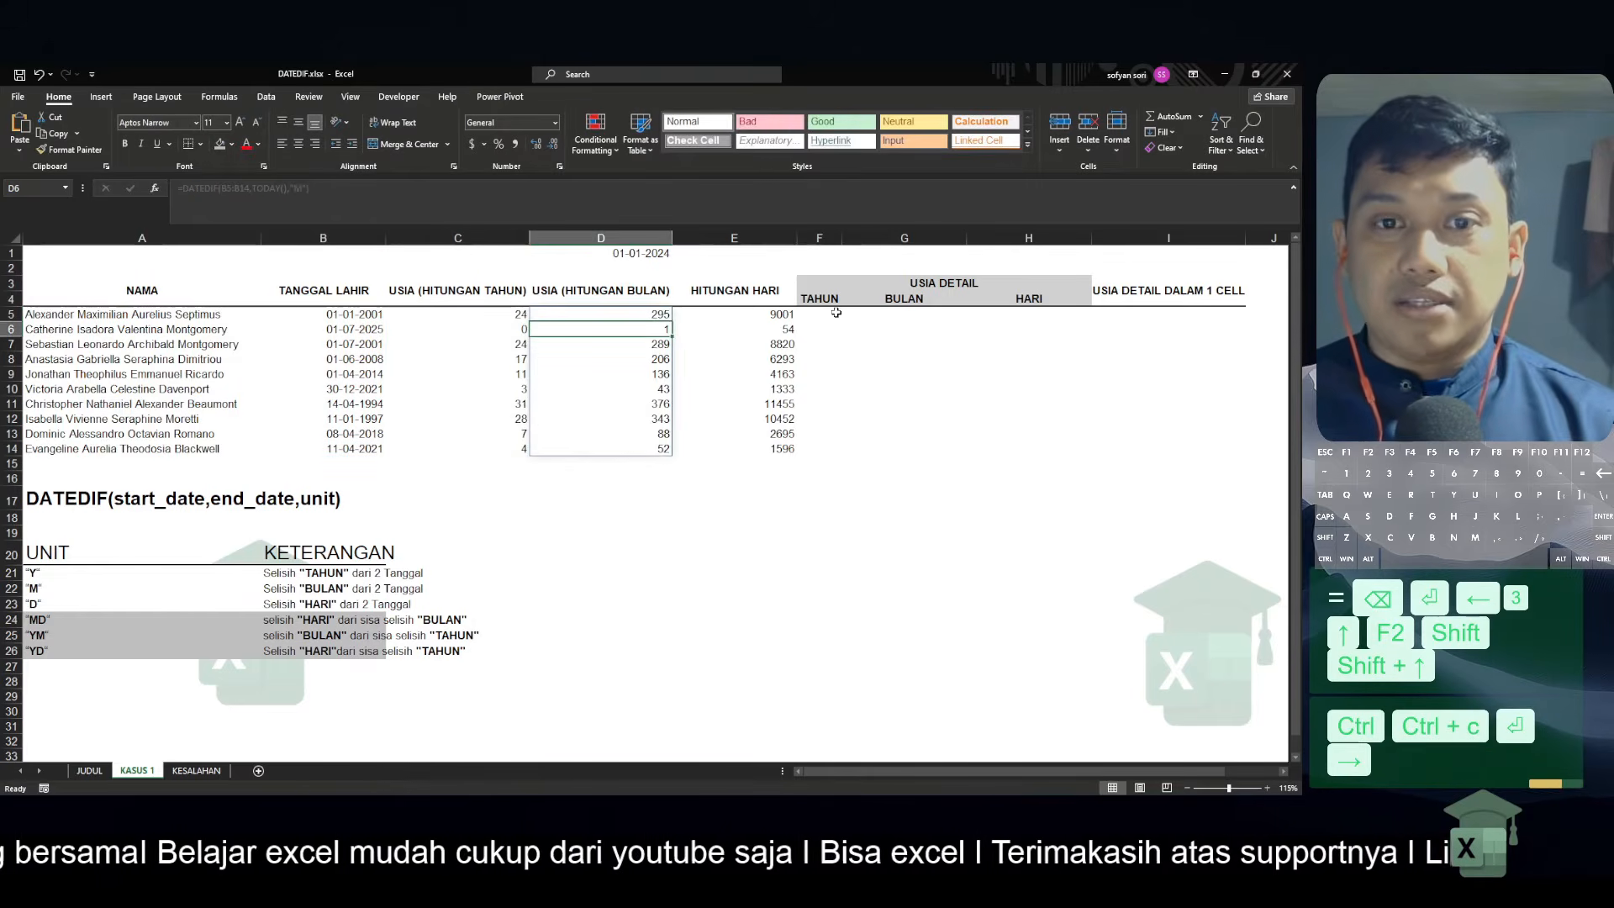
key("Up")
key("Right")
key("Right")
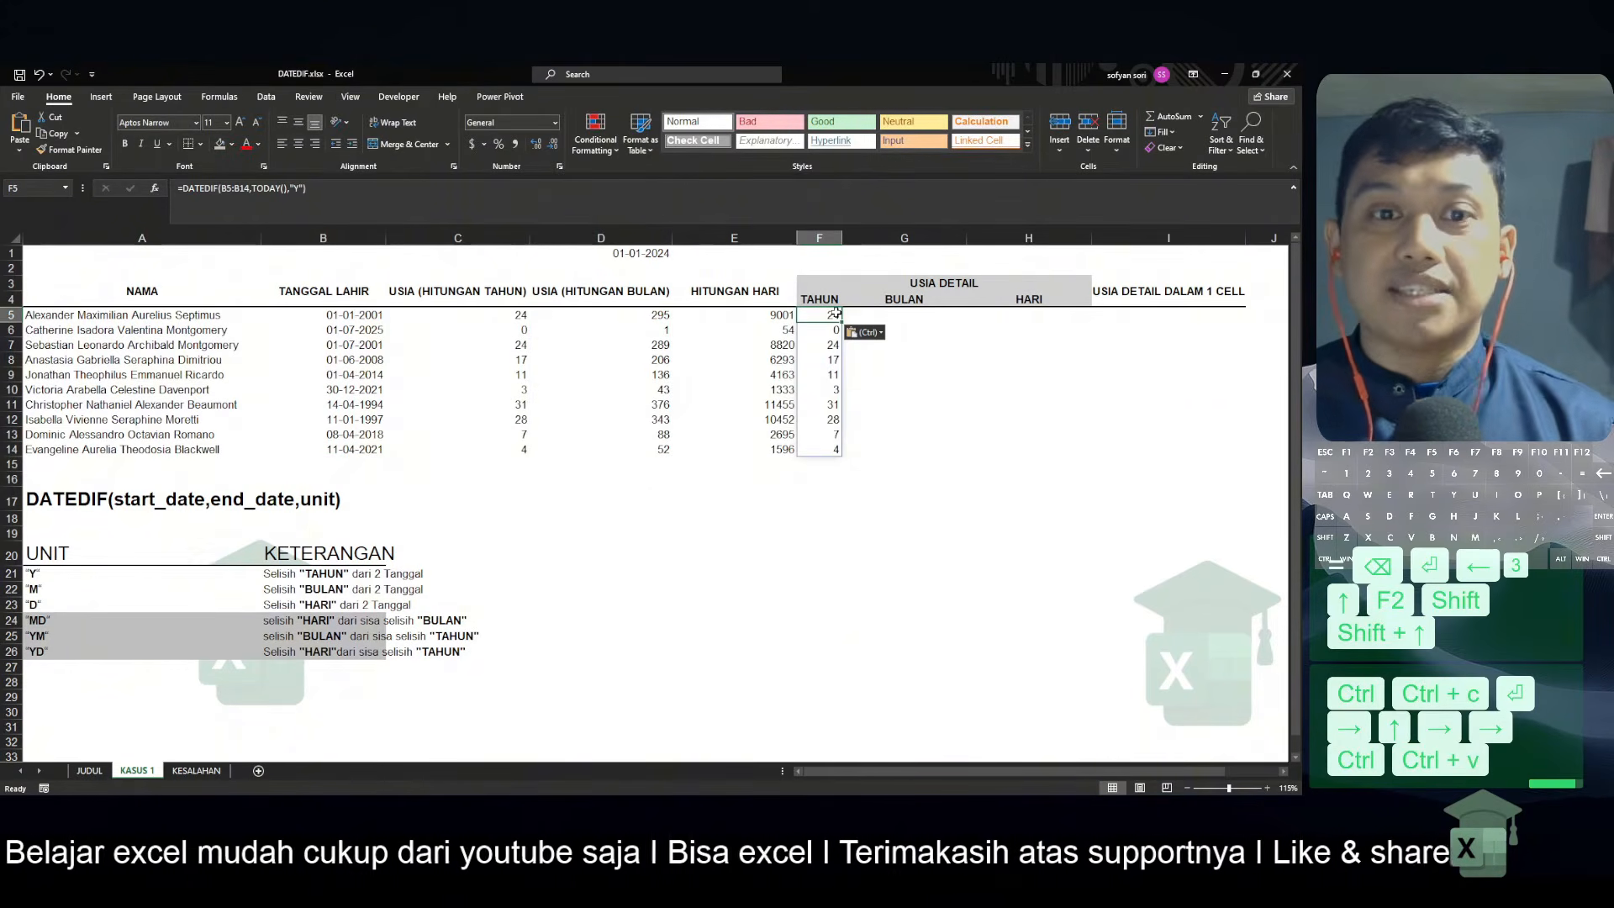
Compare the "YM" unit in A25 with the total-months formula in D5, returning to G5
left_click(901, 317)
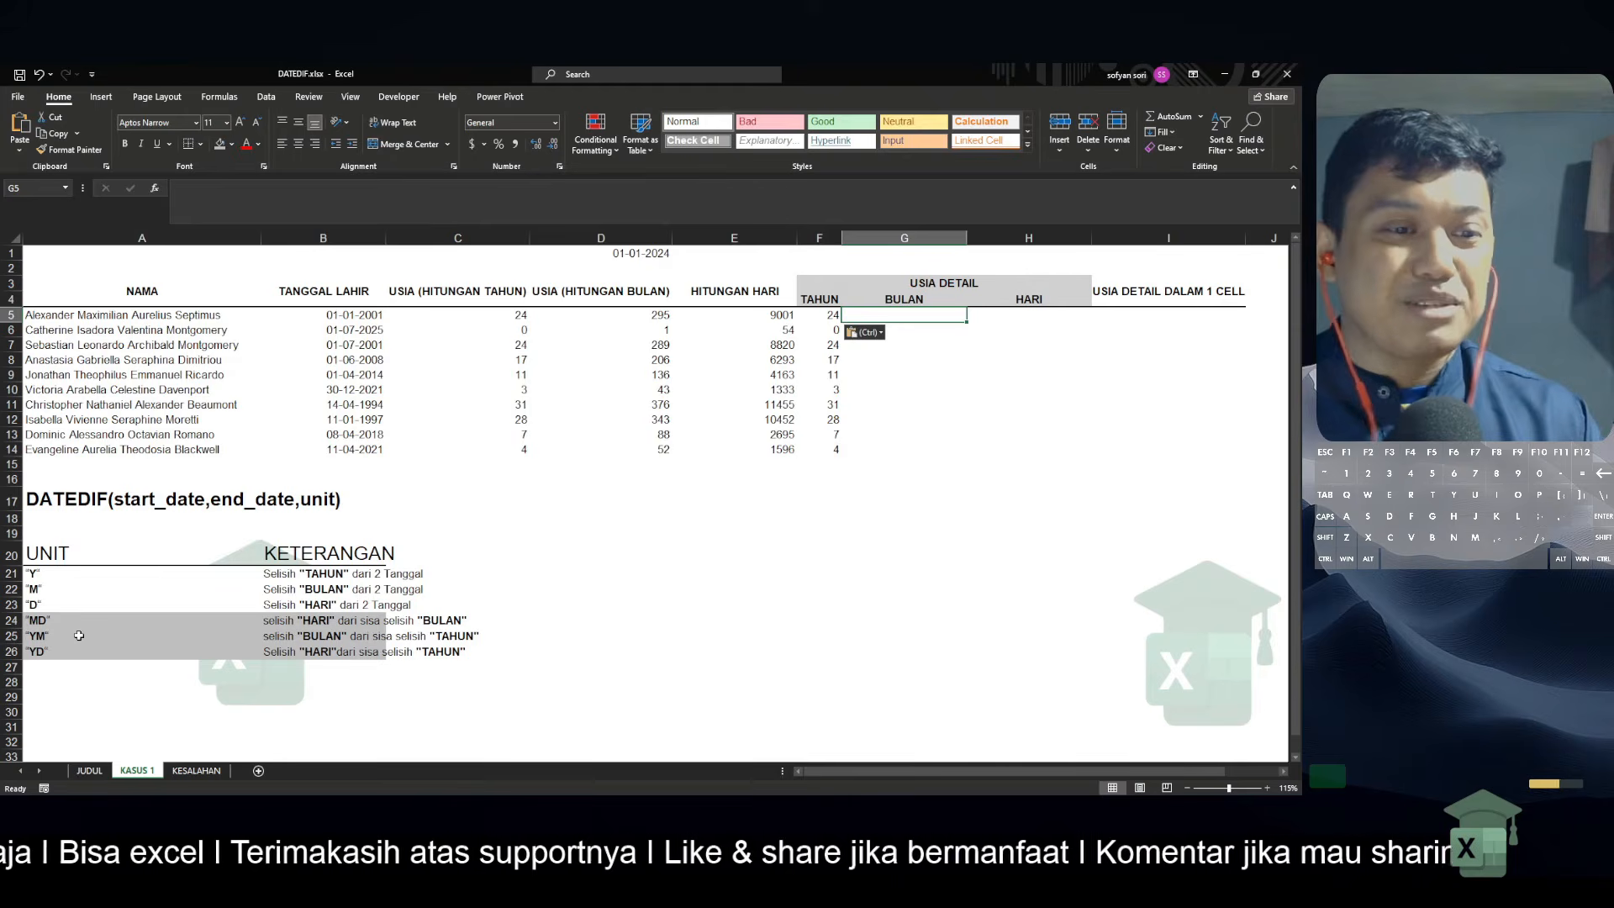
left_click(77, 636)
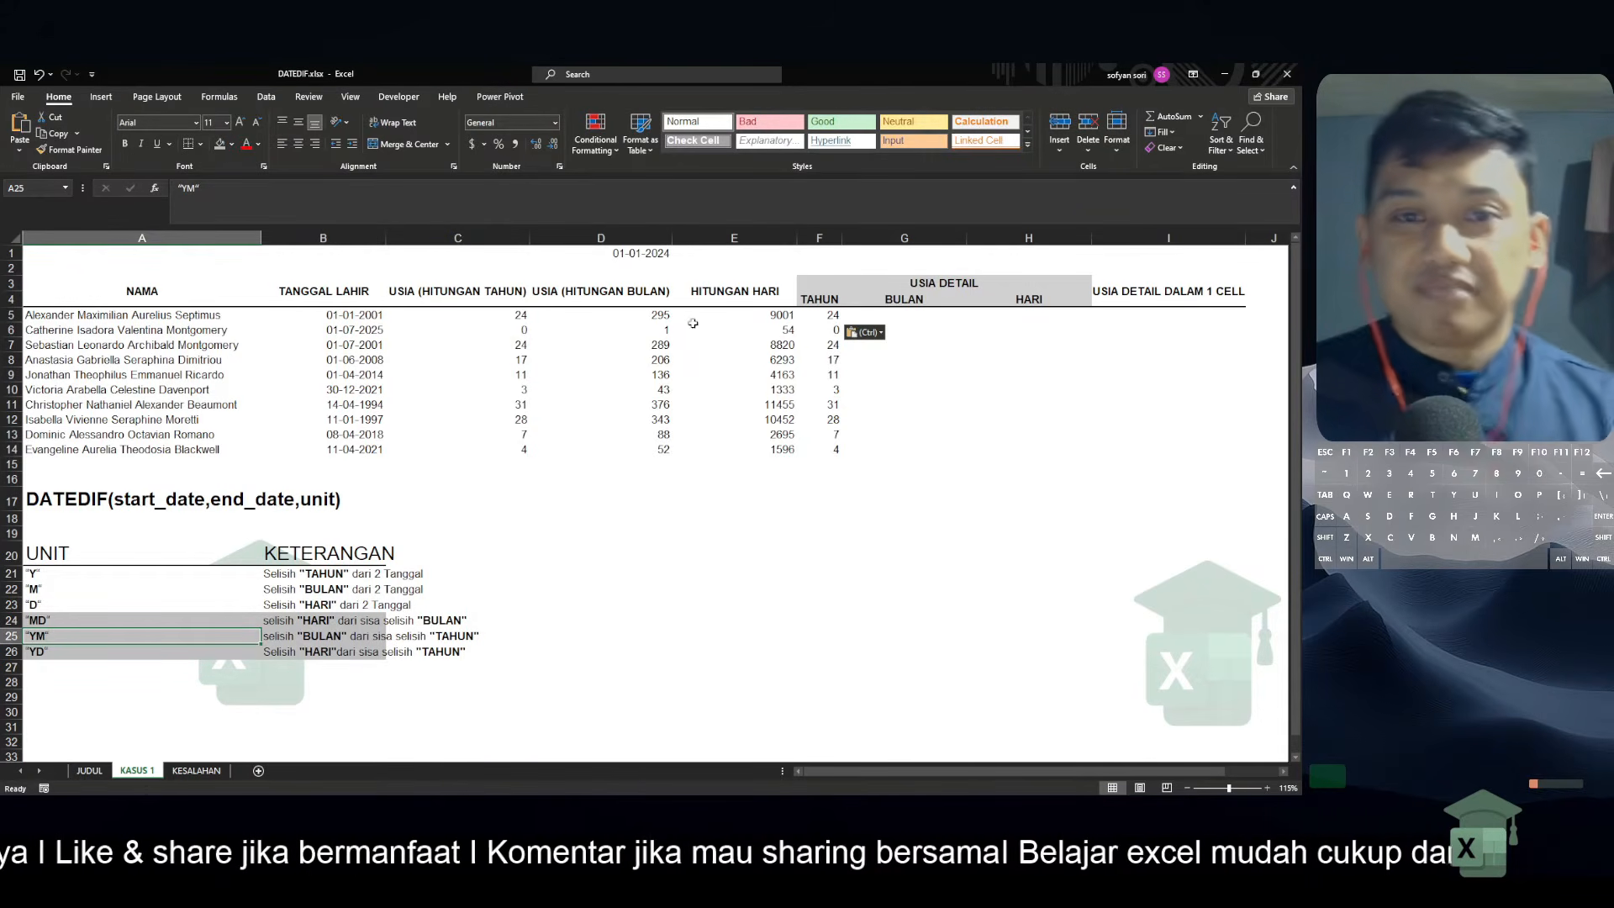
left_click(653, 315)
key("ctrl+shift+Down")
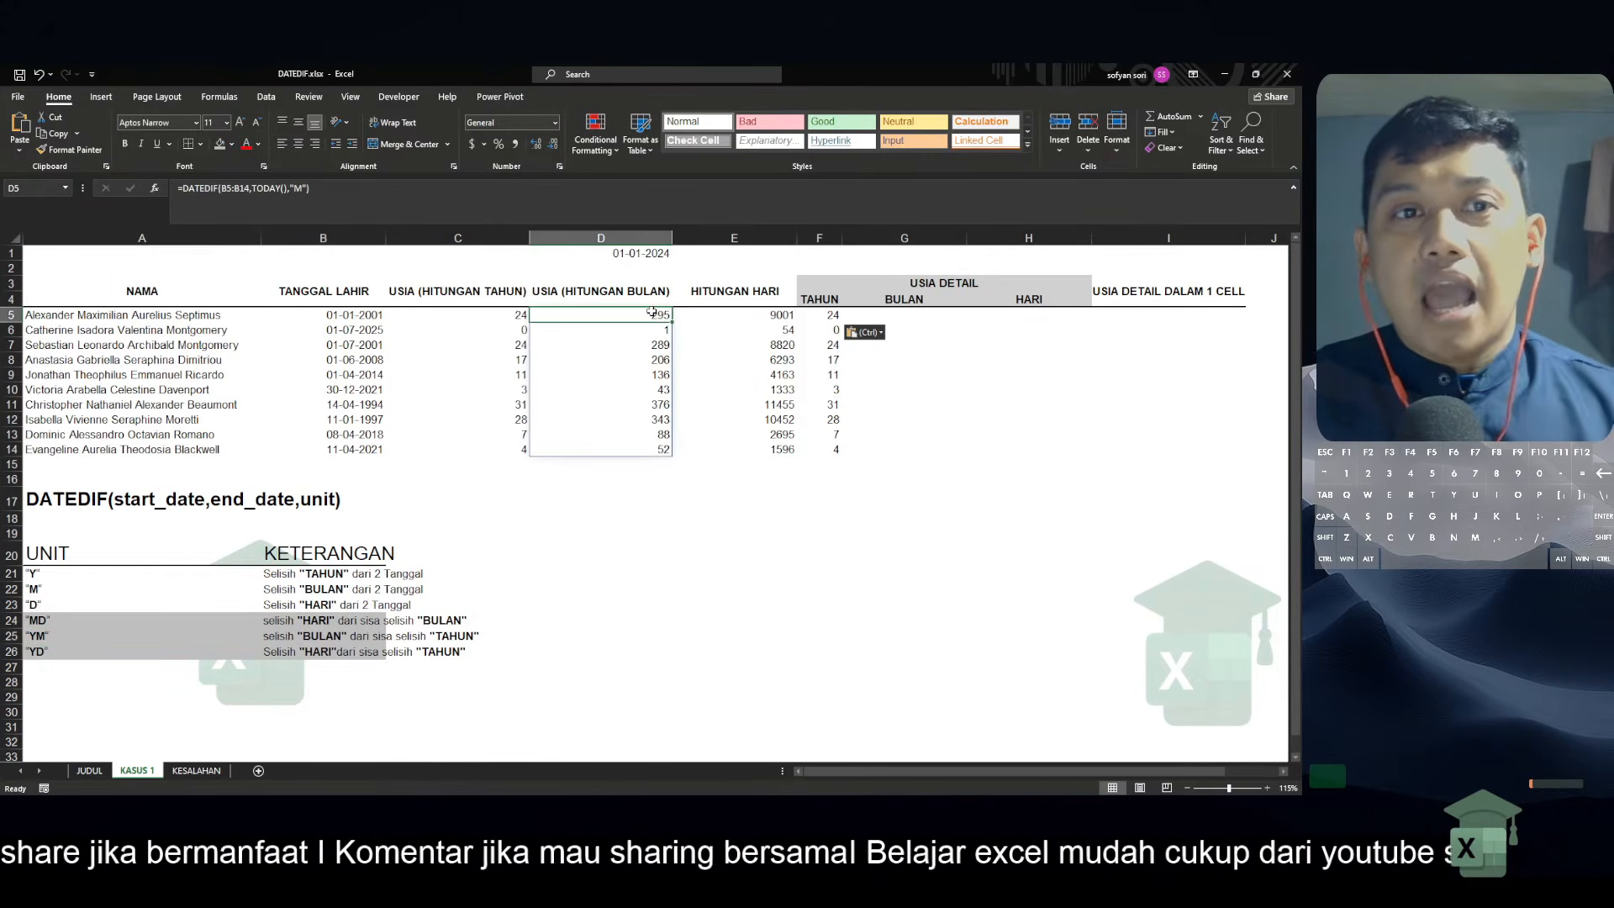
left_click(889, 316)
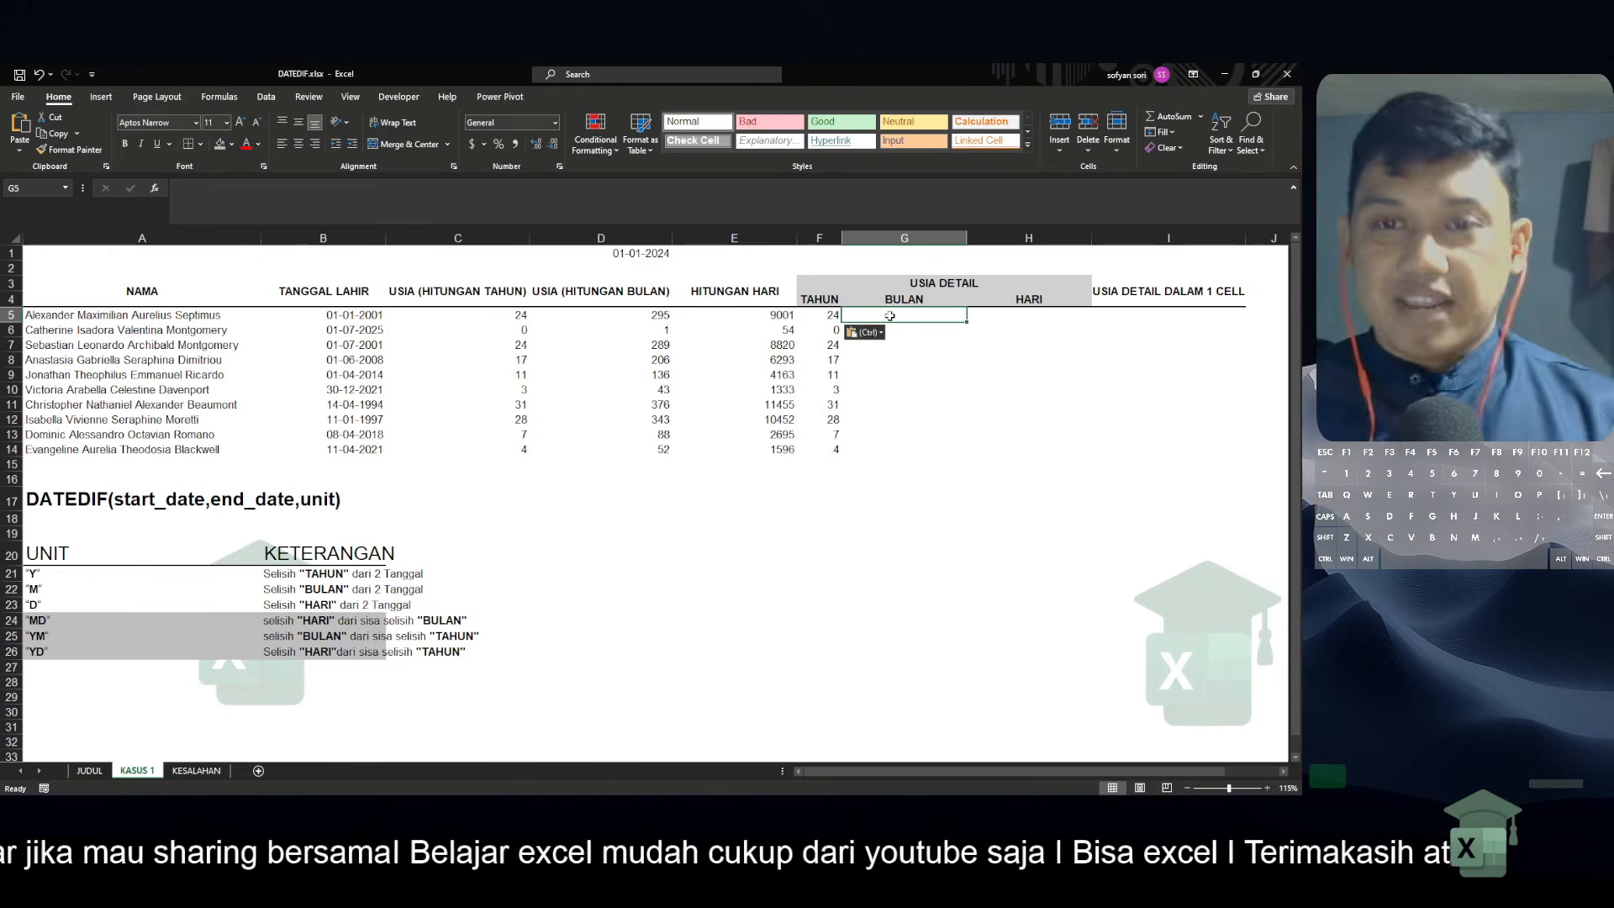
Begin a DATEDIF function in G5 under BULAN, up to its opening parenthesis
type("=d")
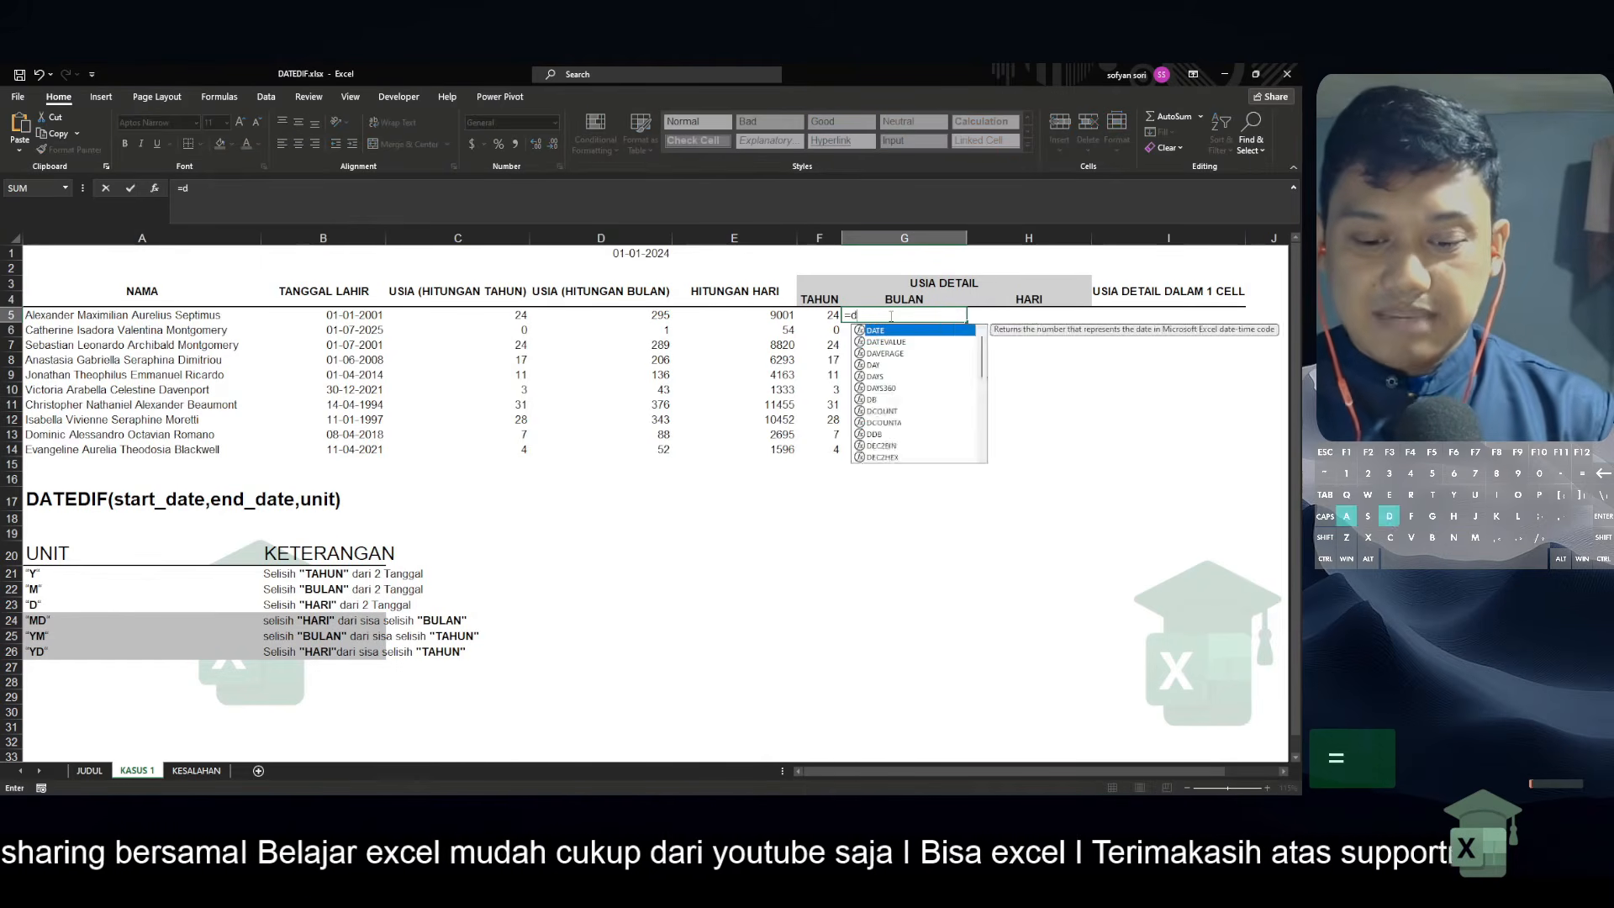
type("atedif")
key("Tab")
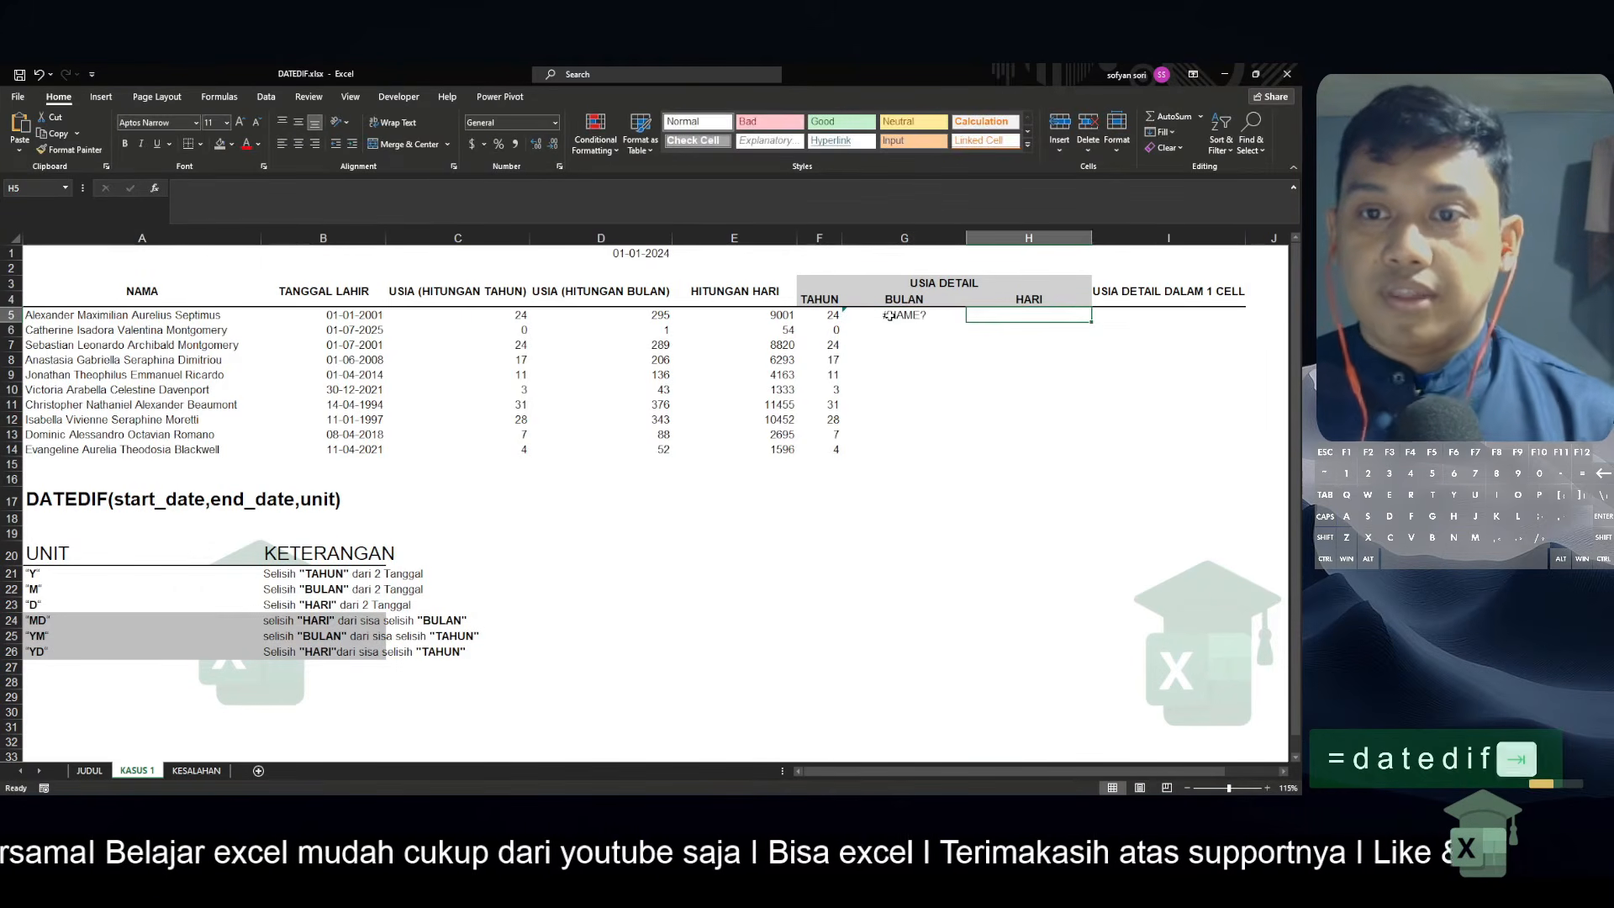
key("shift+Tab")
key("F2")
type("(")
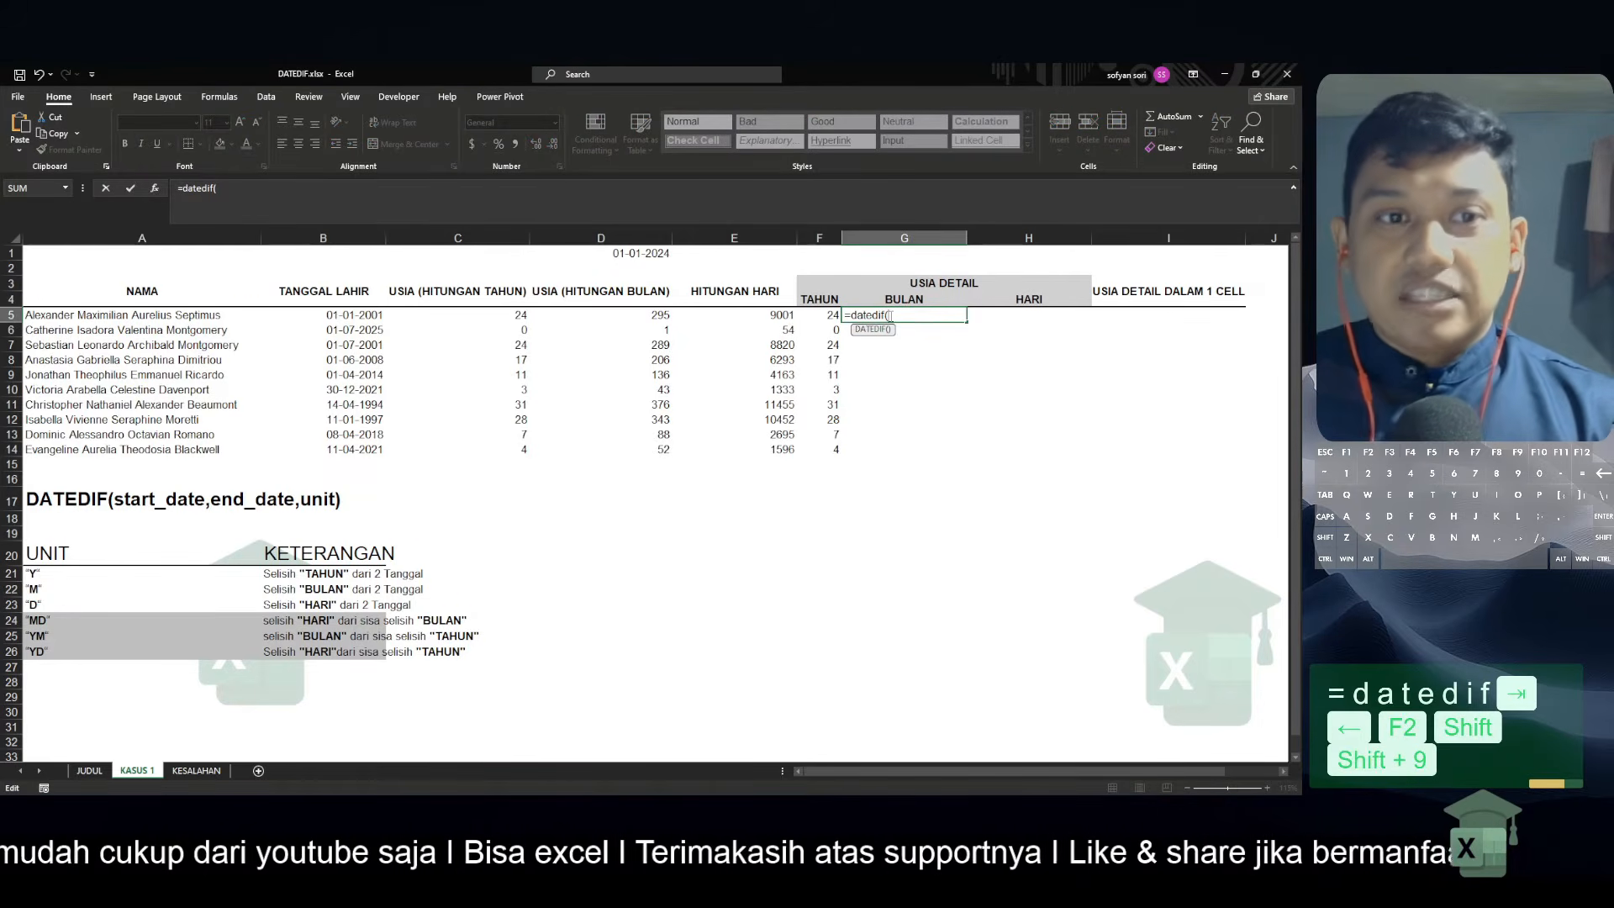
key("Left")
key("Left")
key("Left")
key("Left")
key("Right")
key("Right")
key("Right")
key("Right")
key("Right")
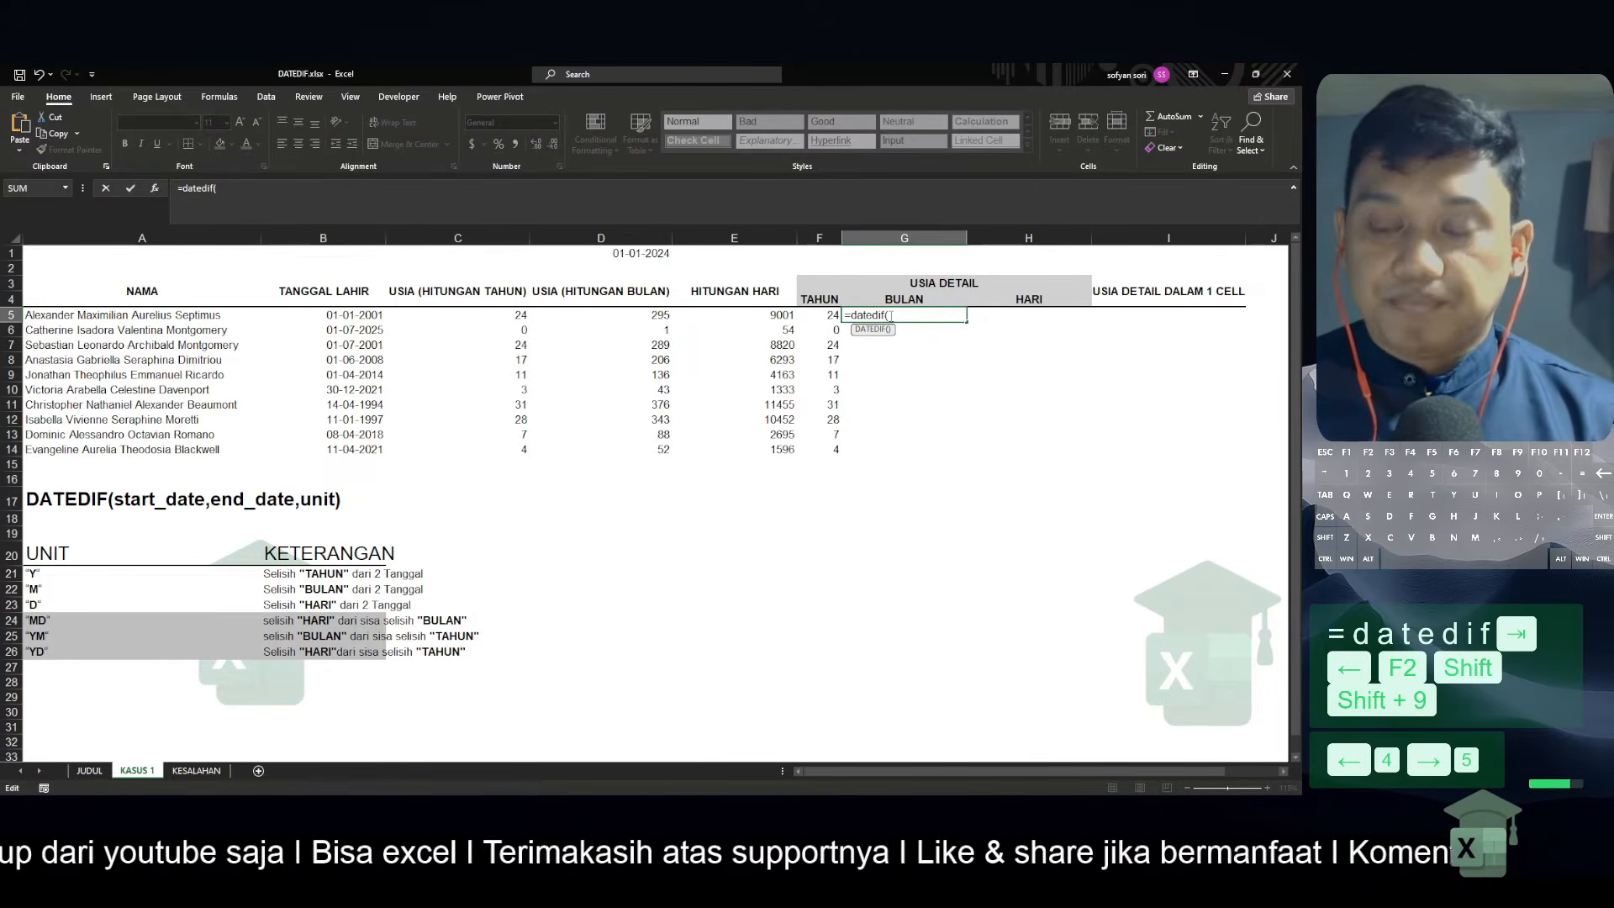
Complete the remaining-months formula in G5 as =DATEDIF(B5:B14,TODAY(),"YM") and compare it with the total months in D5
left_click(360, 315)
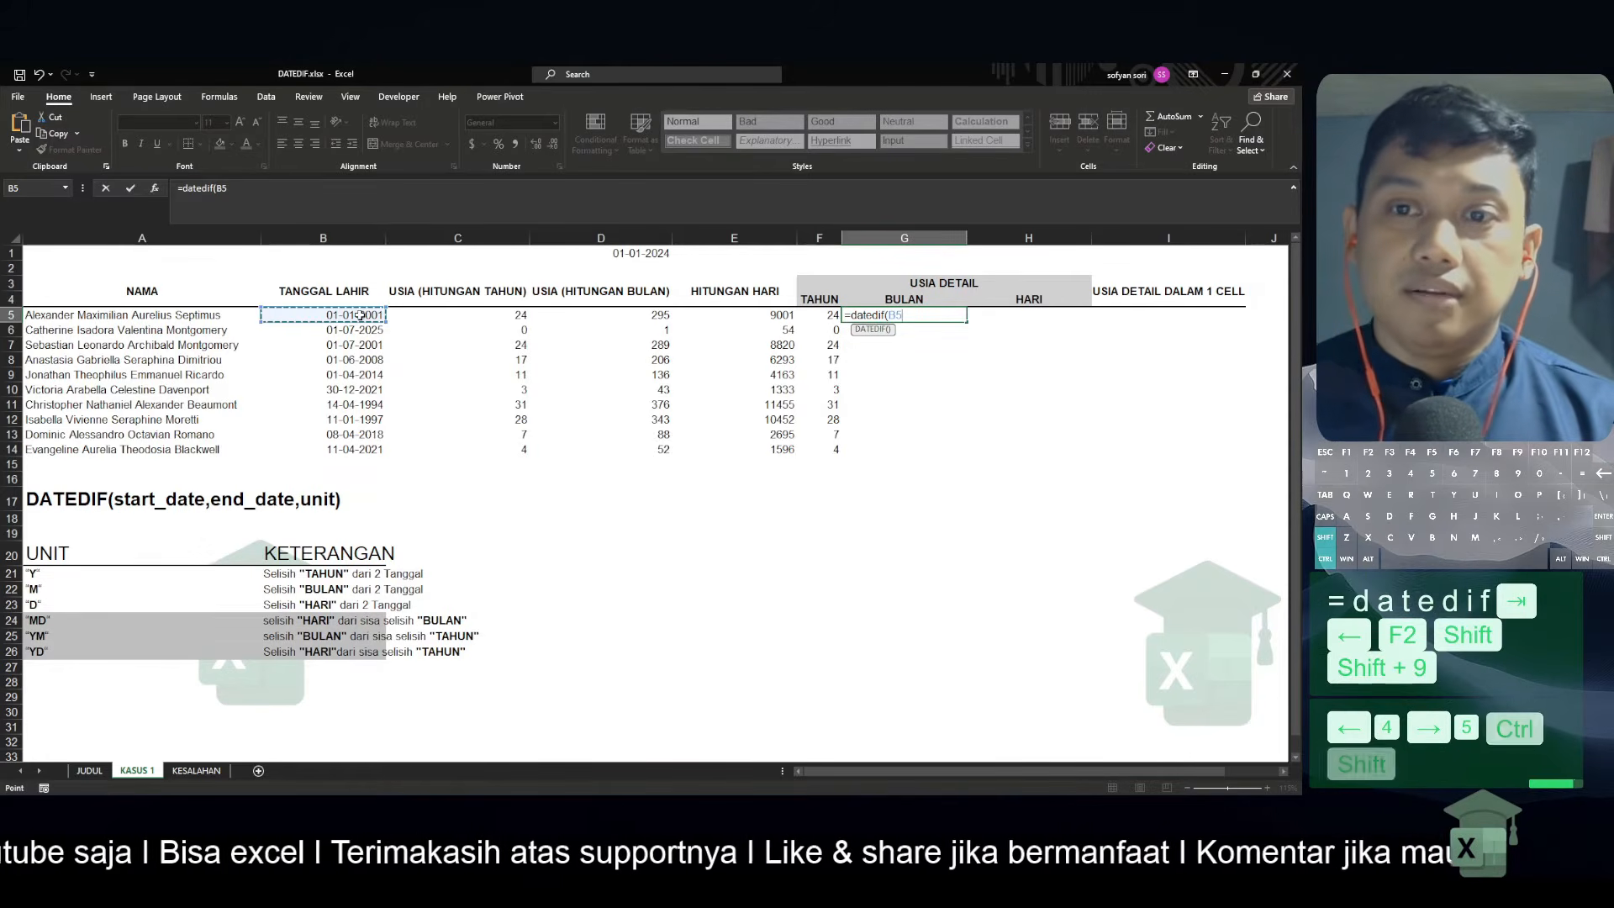
key("ctrl+shift+Down")
type(",")
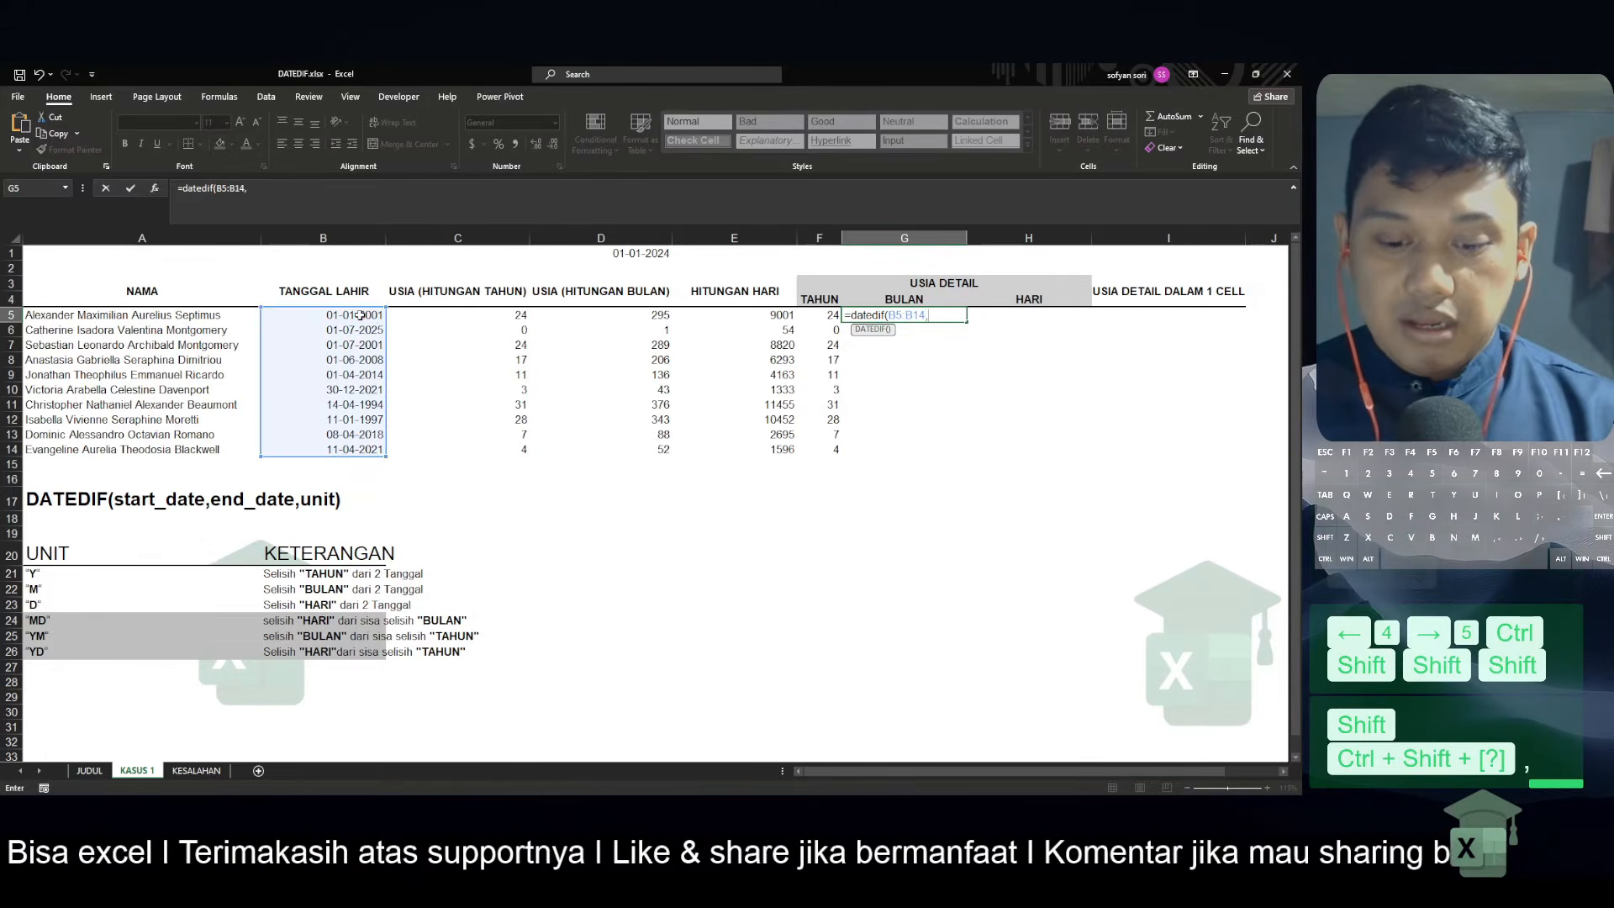
type("today")
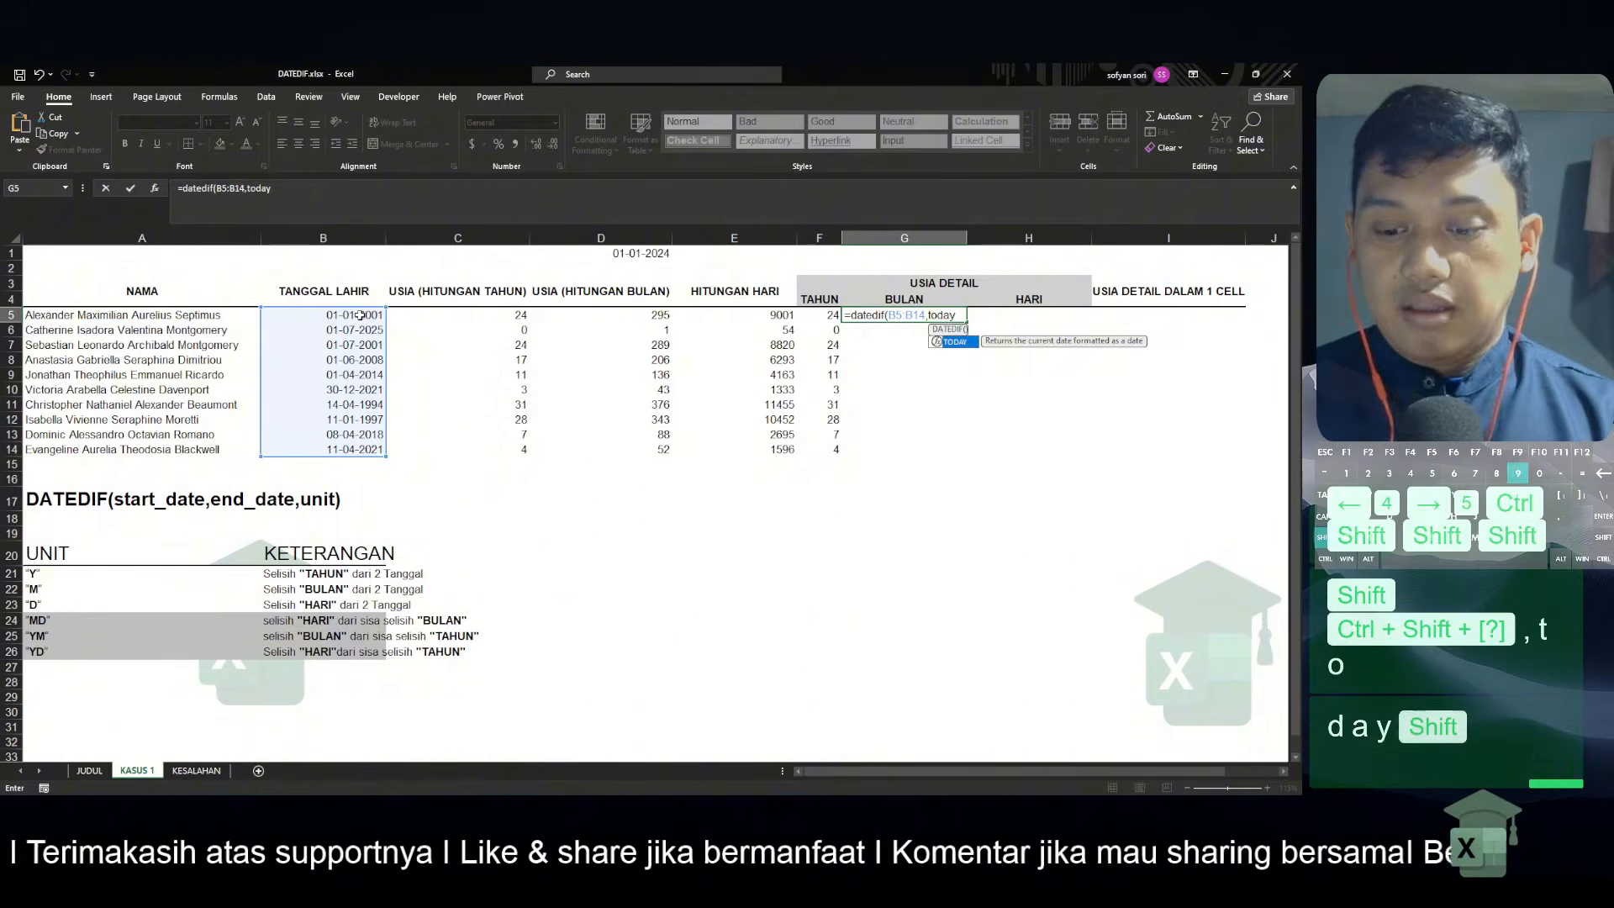
type("(),")
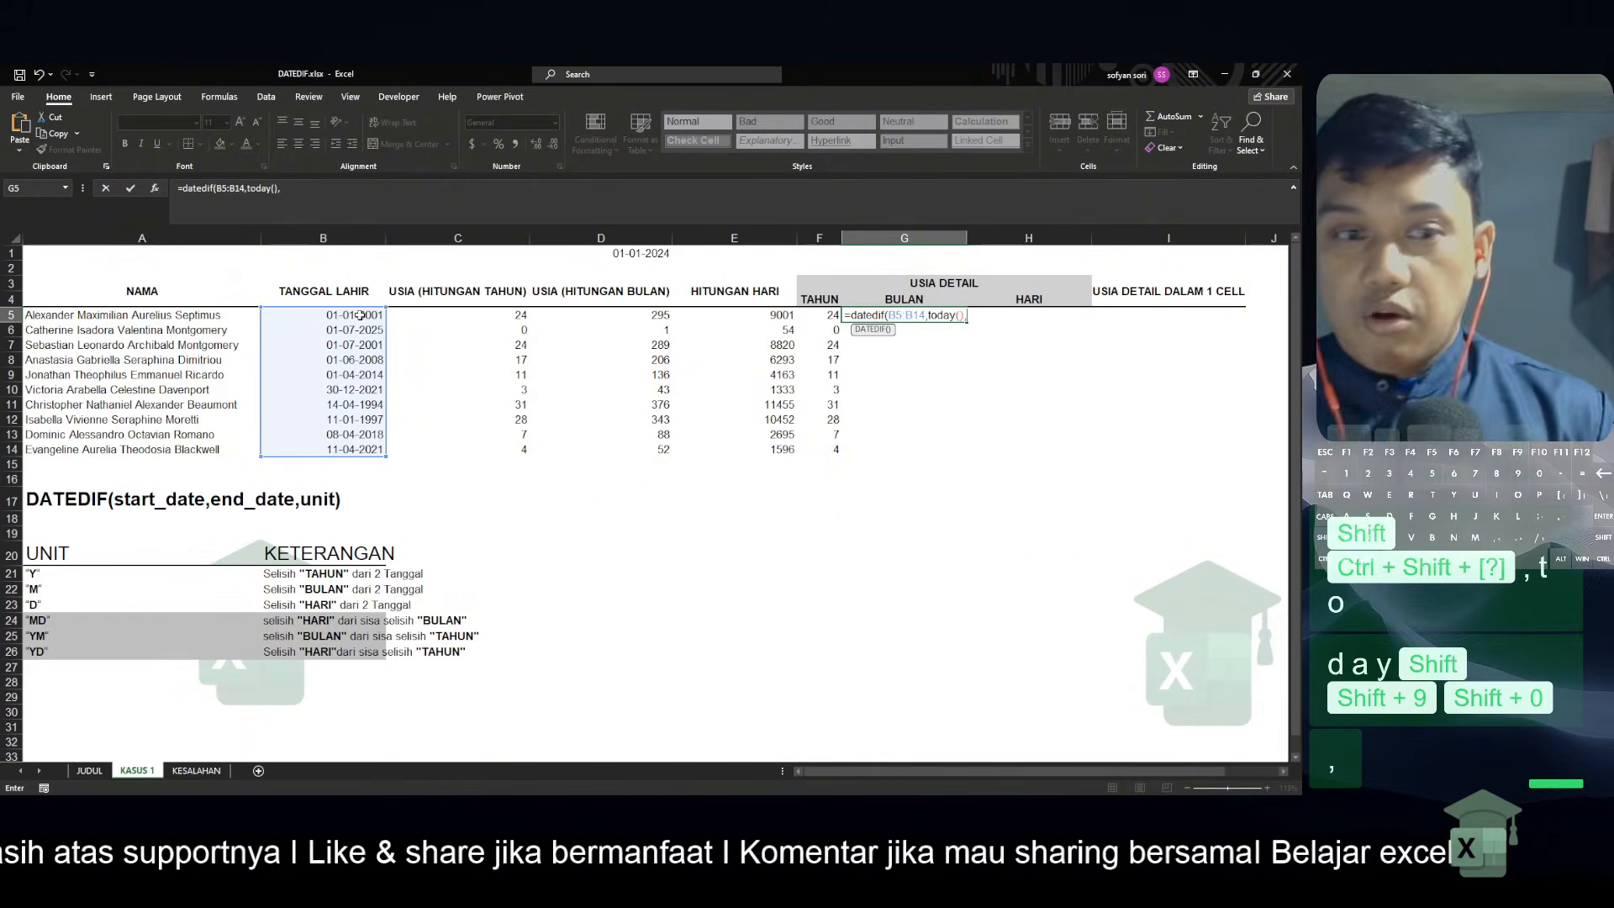
type("\"")
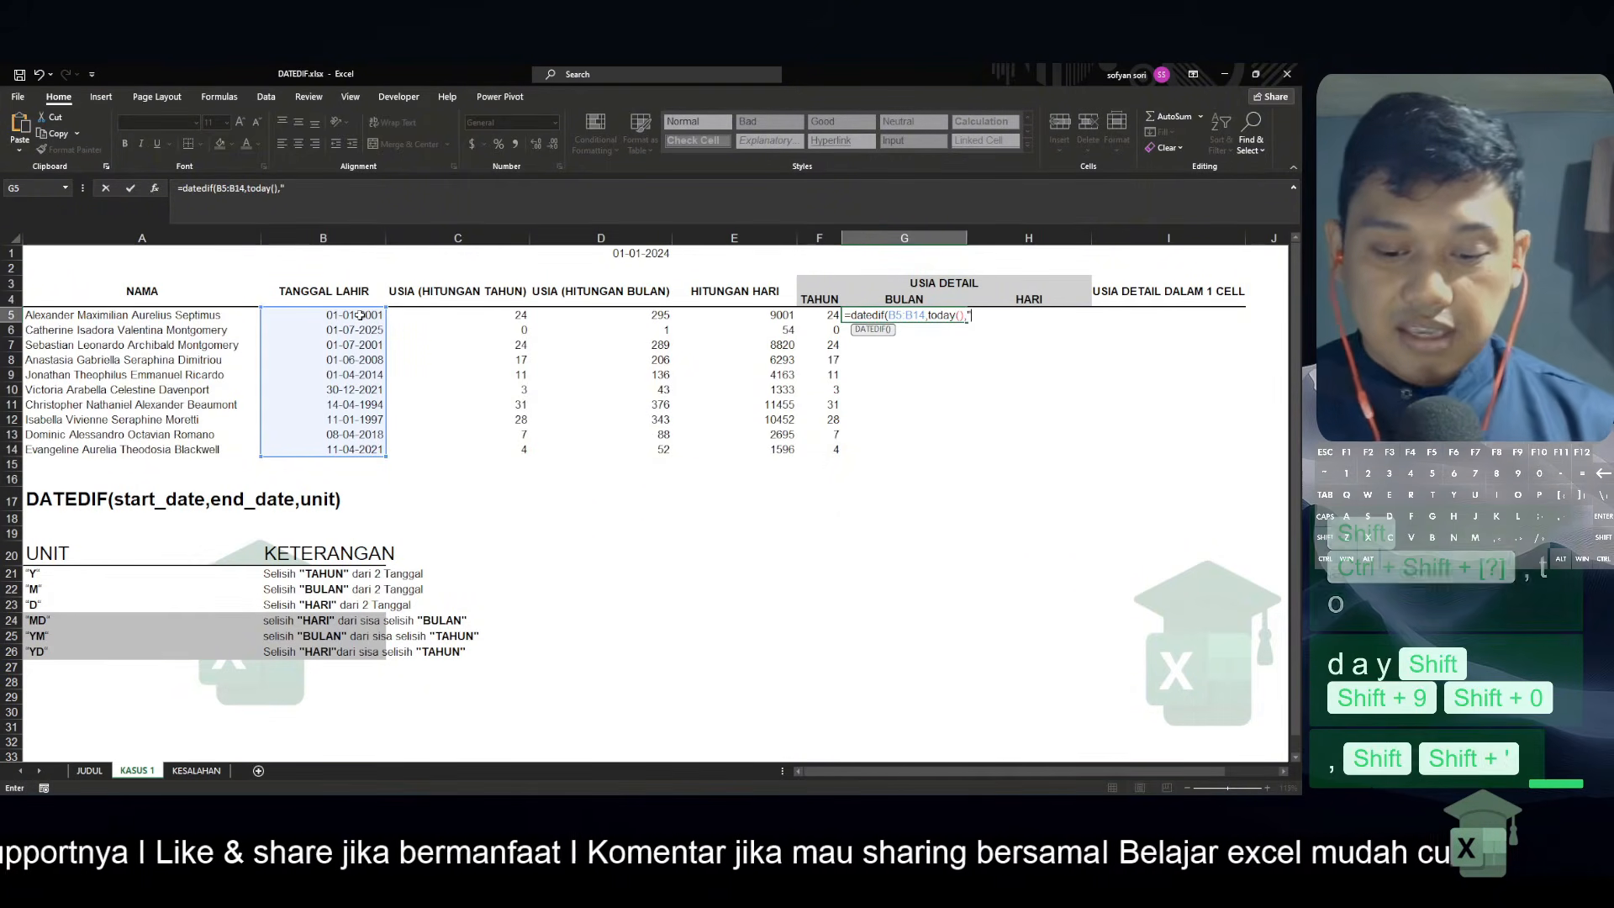
type("YM\")")
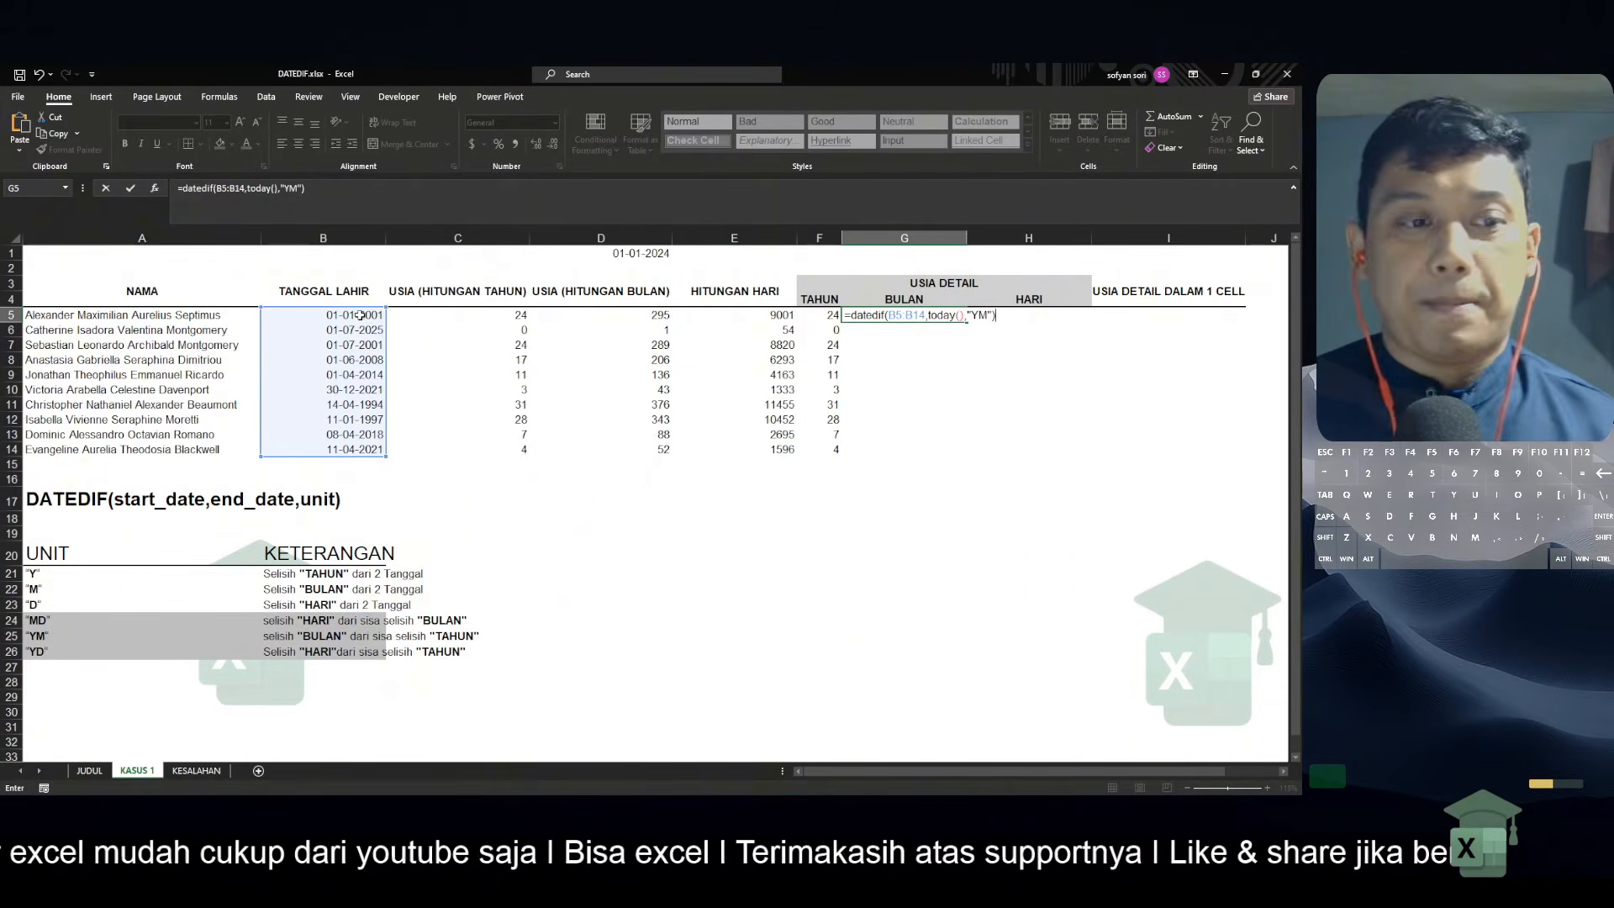
key("Return")
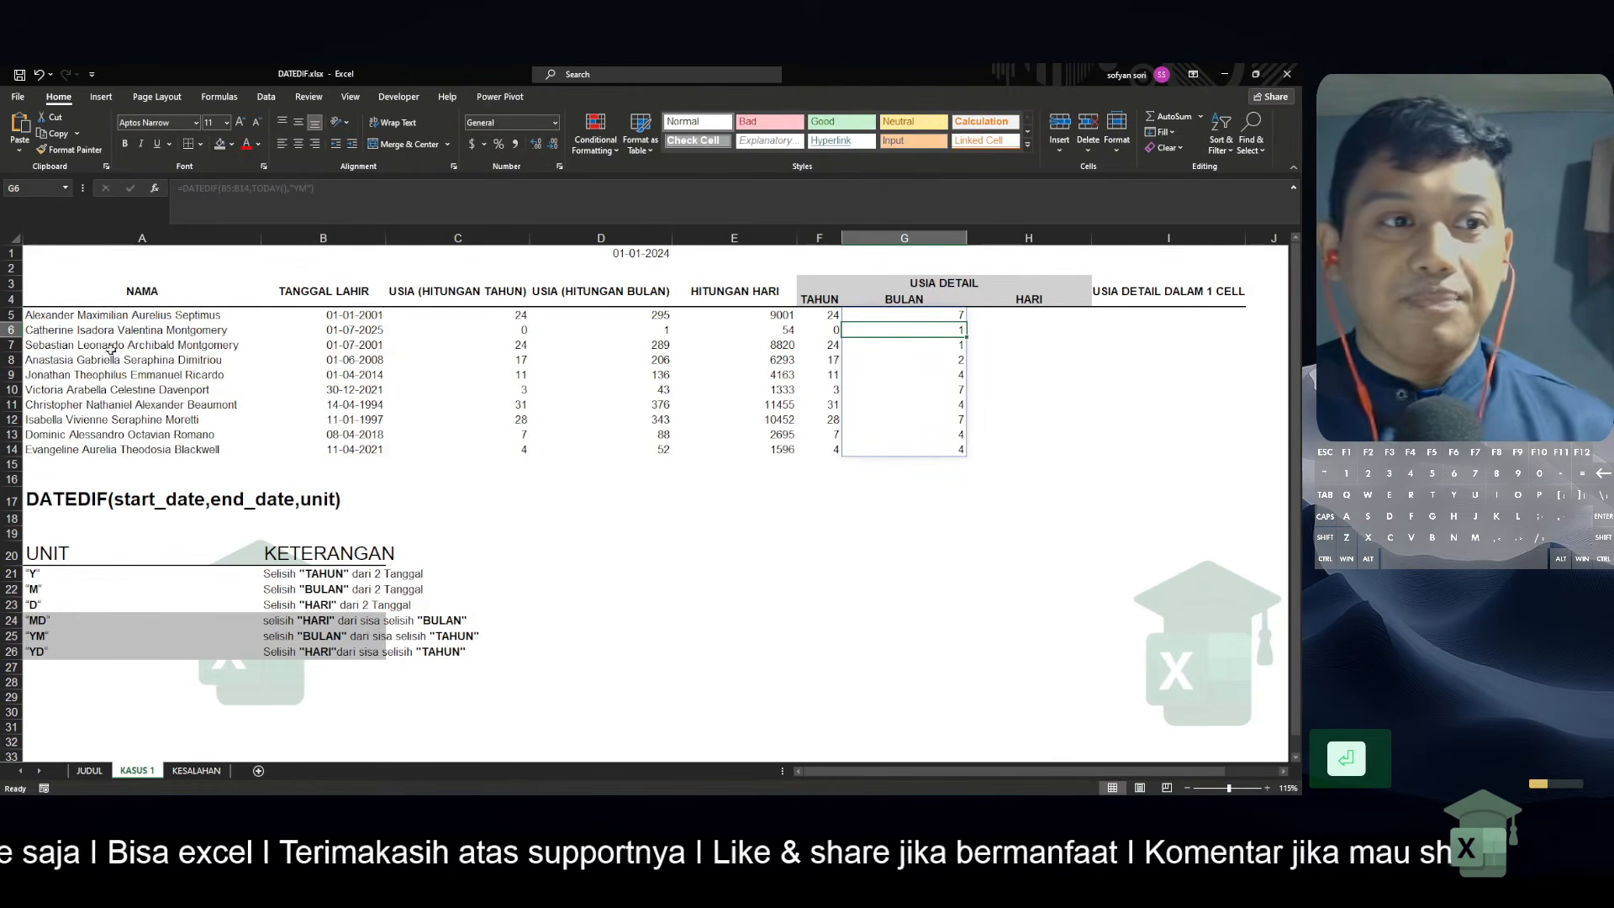
left_click(628, 312)
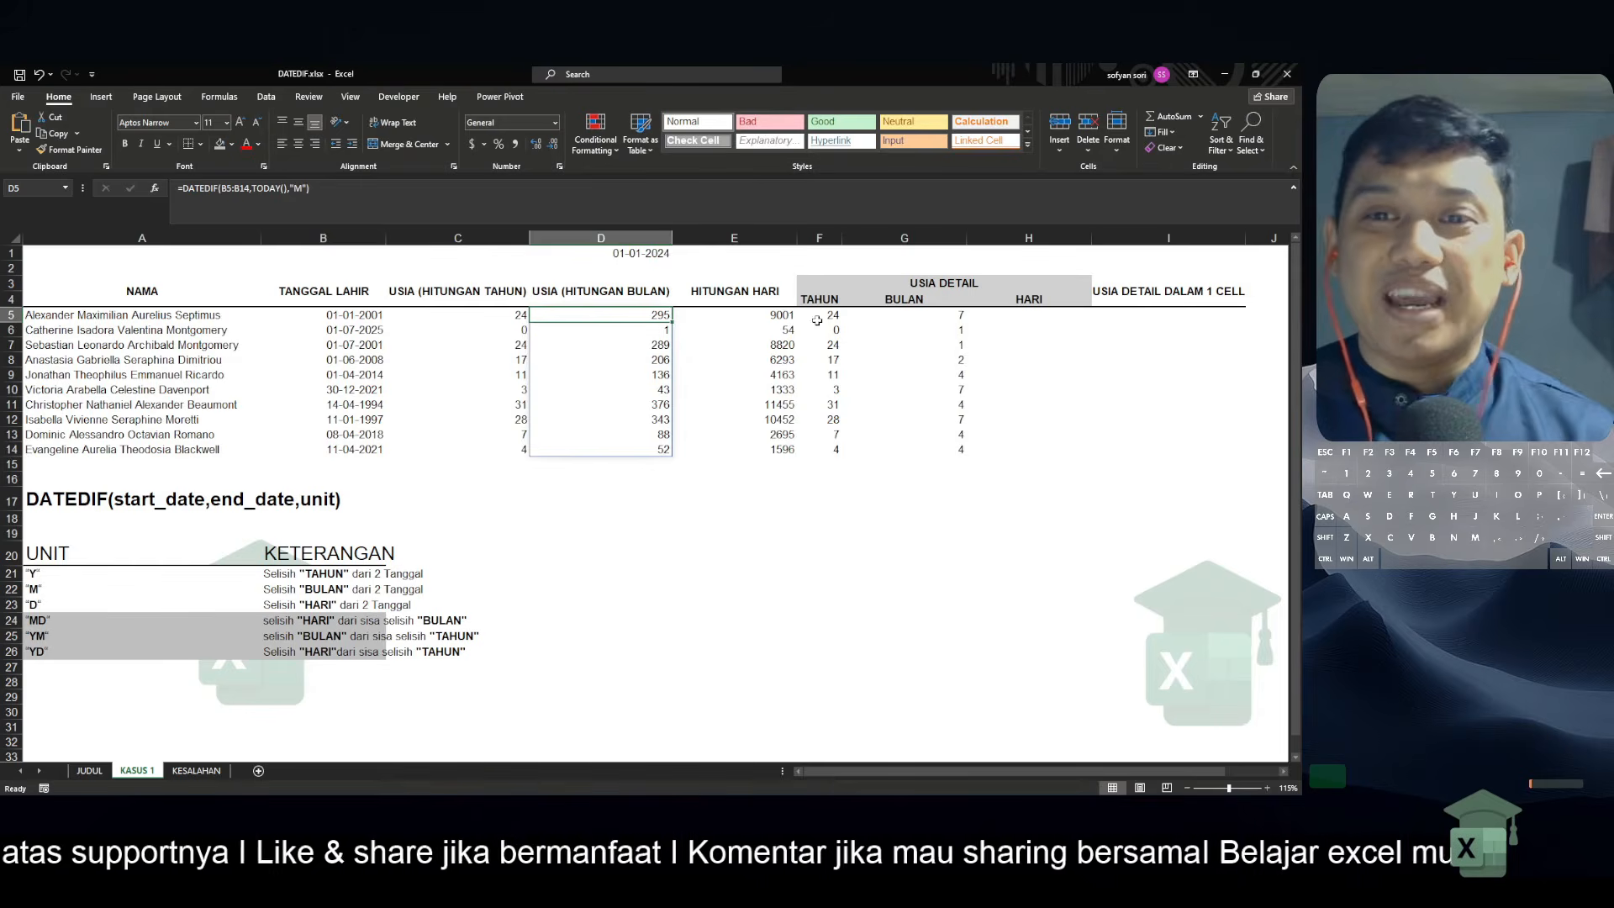
Review the TAHUN and BULAN results in the first two data rows, ending at H5 under HARI
left_click(818, 318)
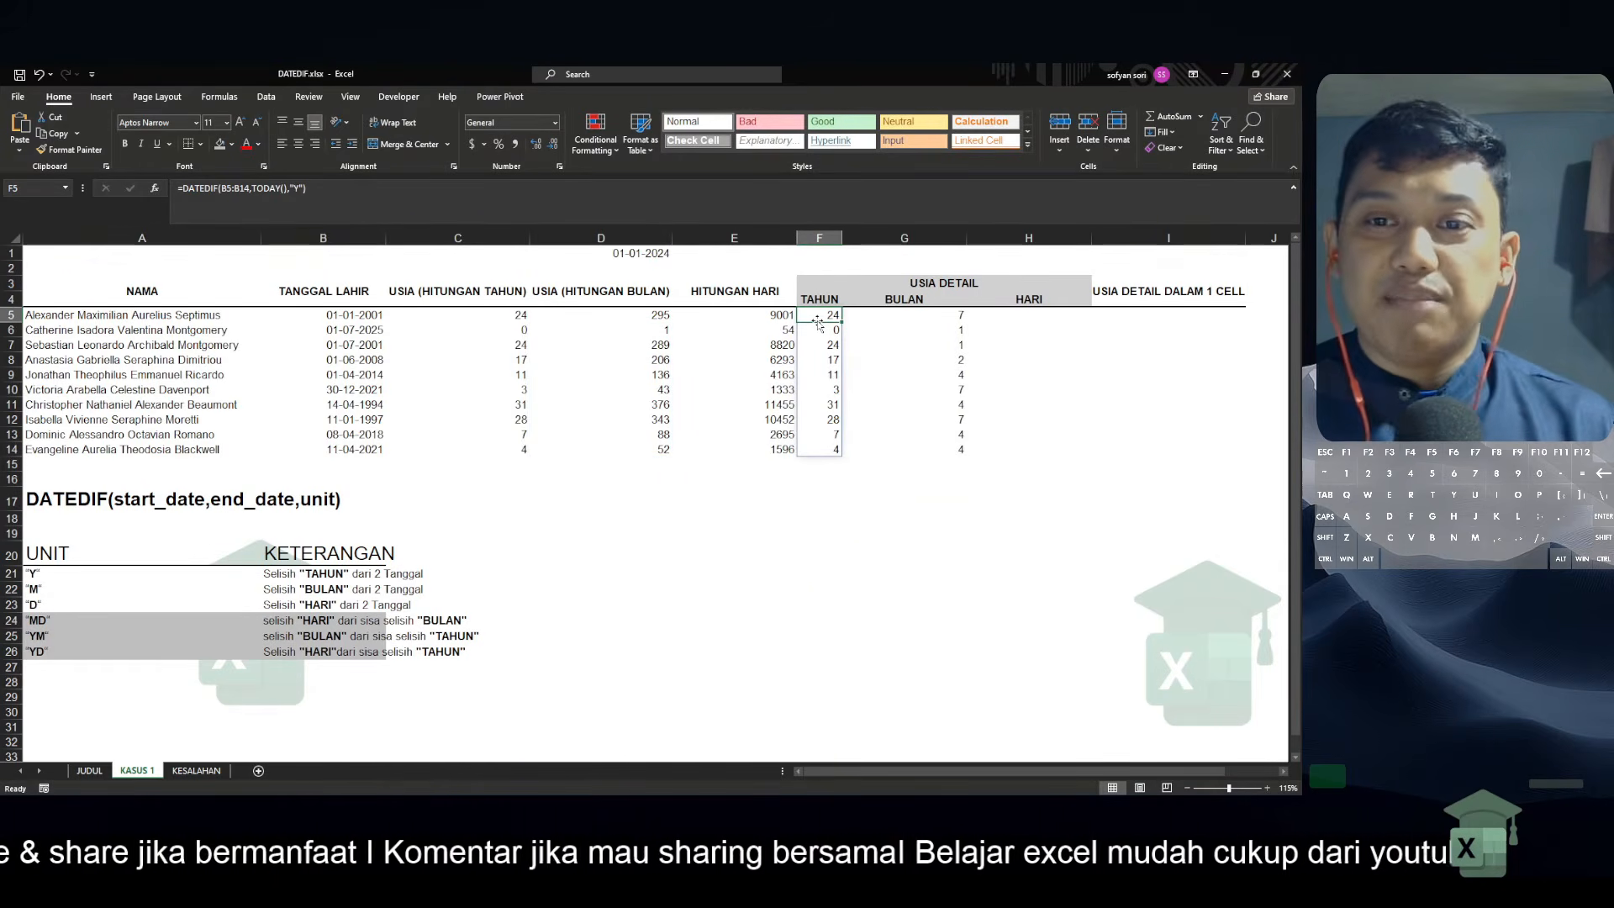
key("Down")
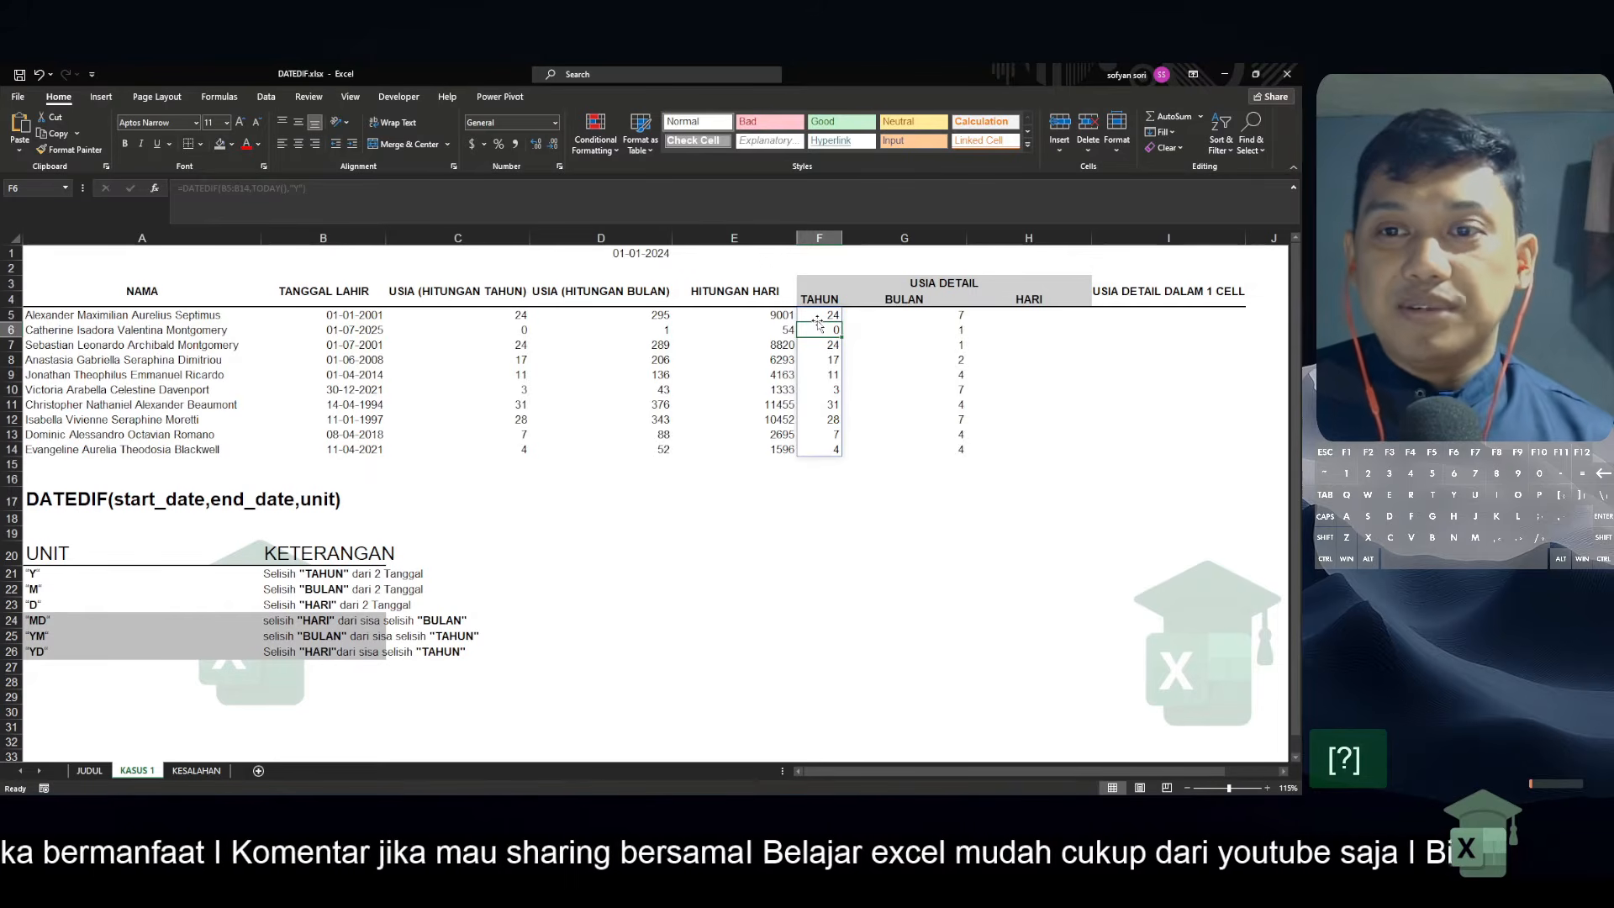
key("Right")
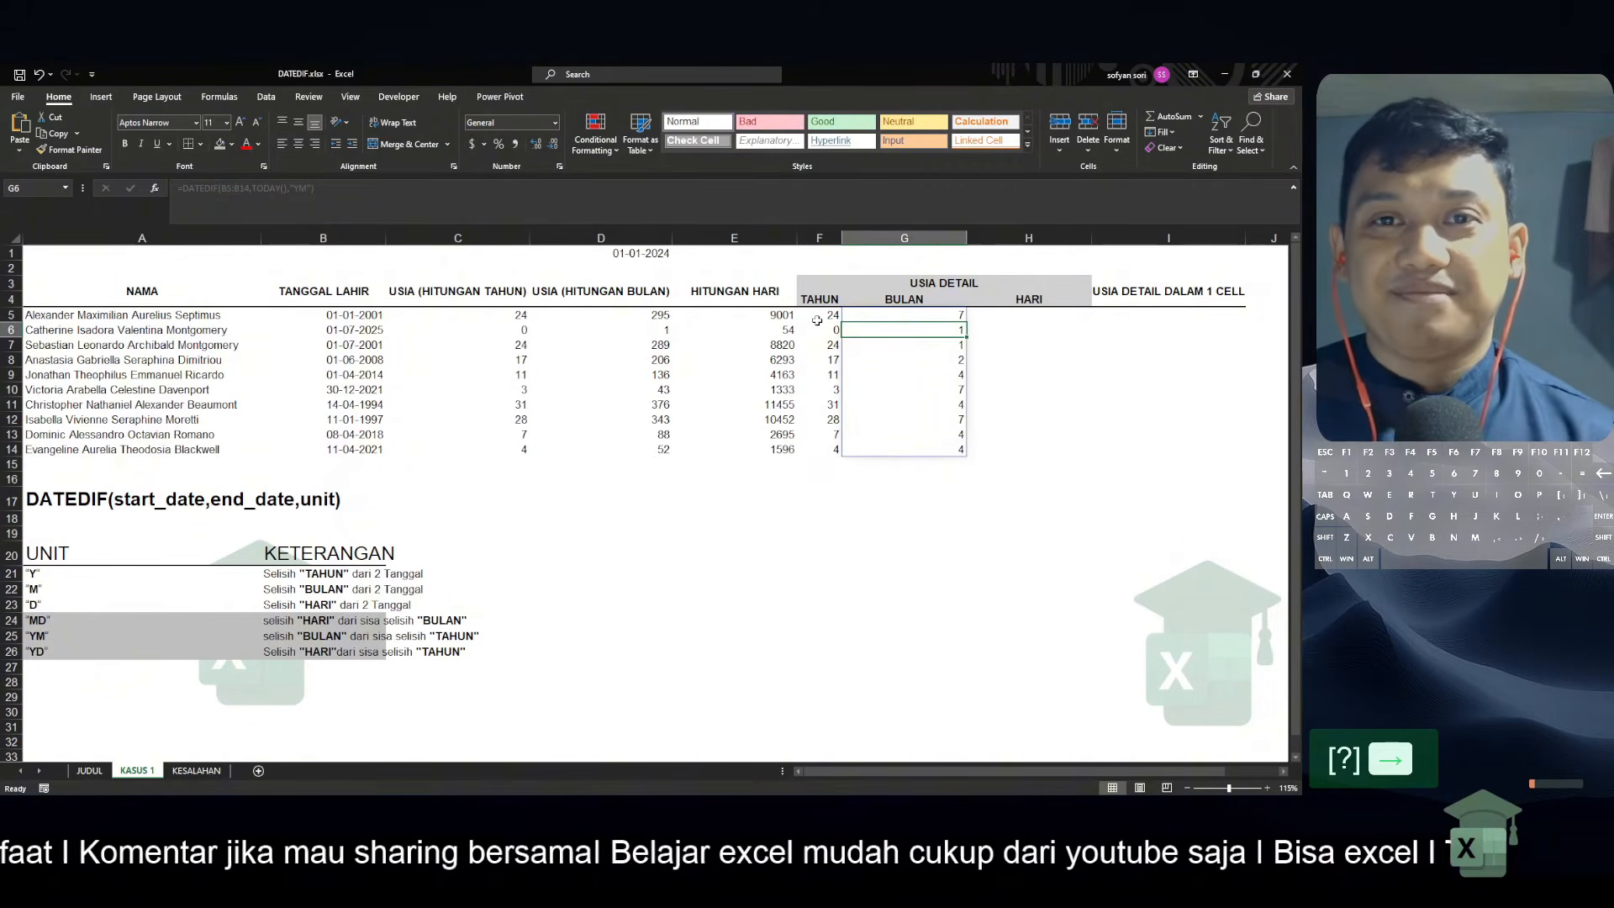
key("Right")
key("Up")
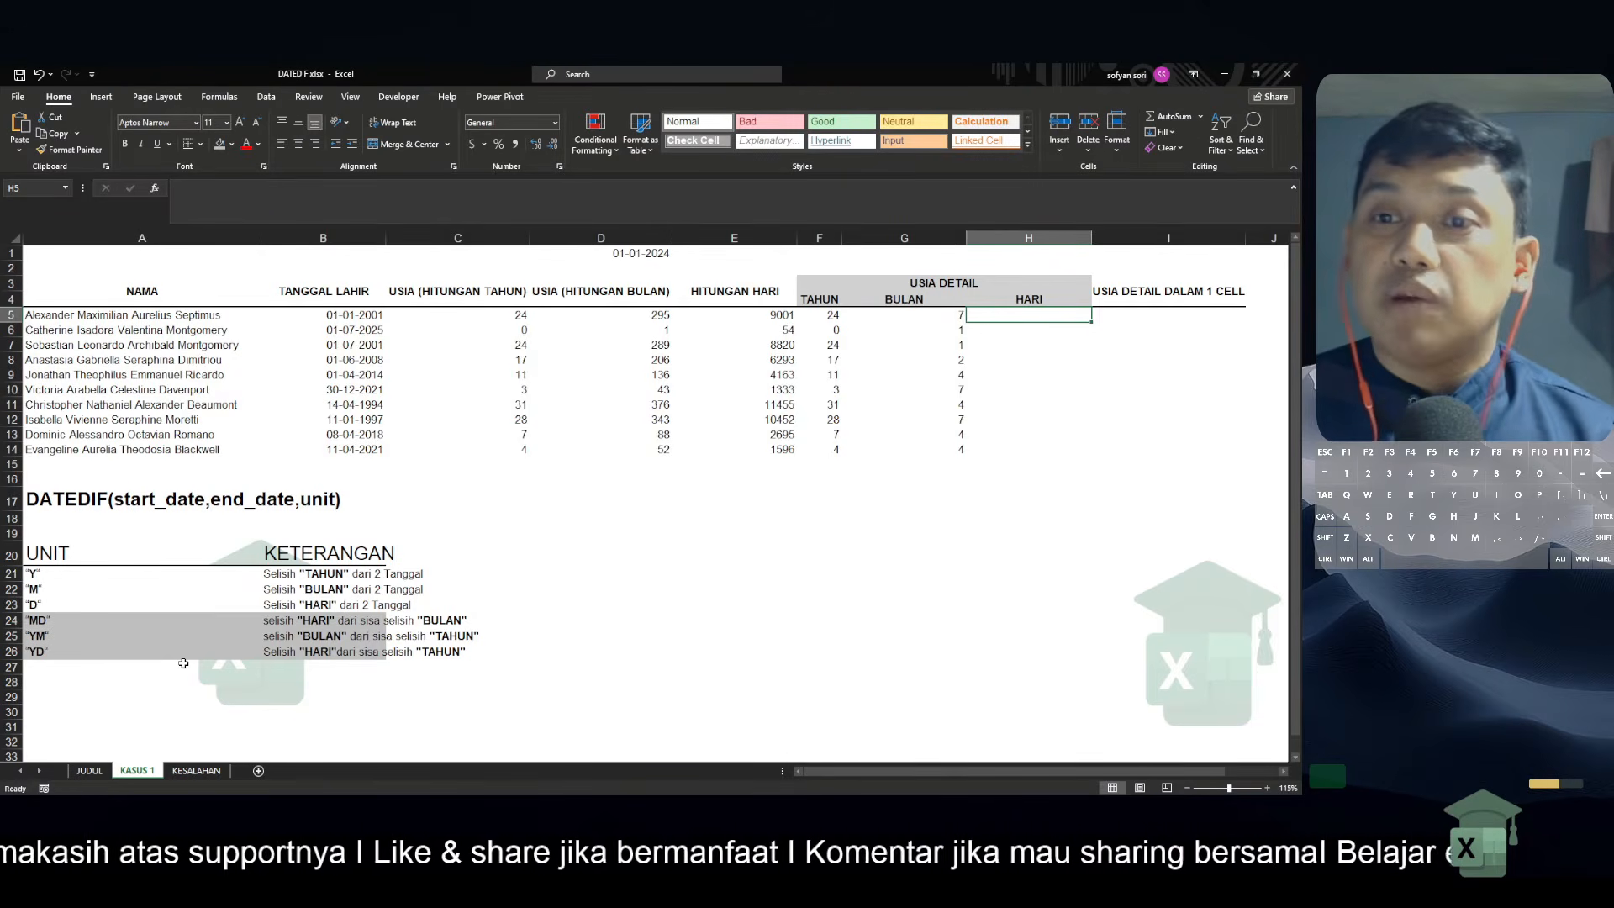
Copy the text of the G5 formula =DATEDIF(B5:B14,TODAY(),"YM") into H5 under HARI
key("Left")
key("F2")
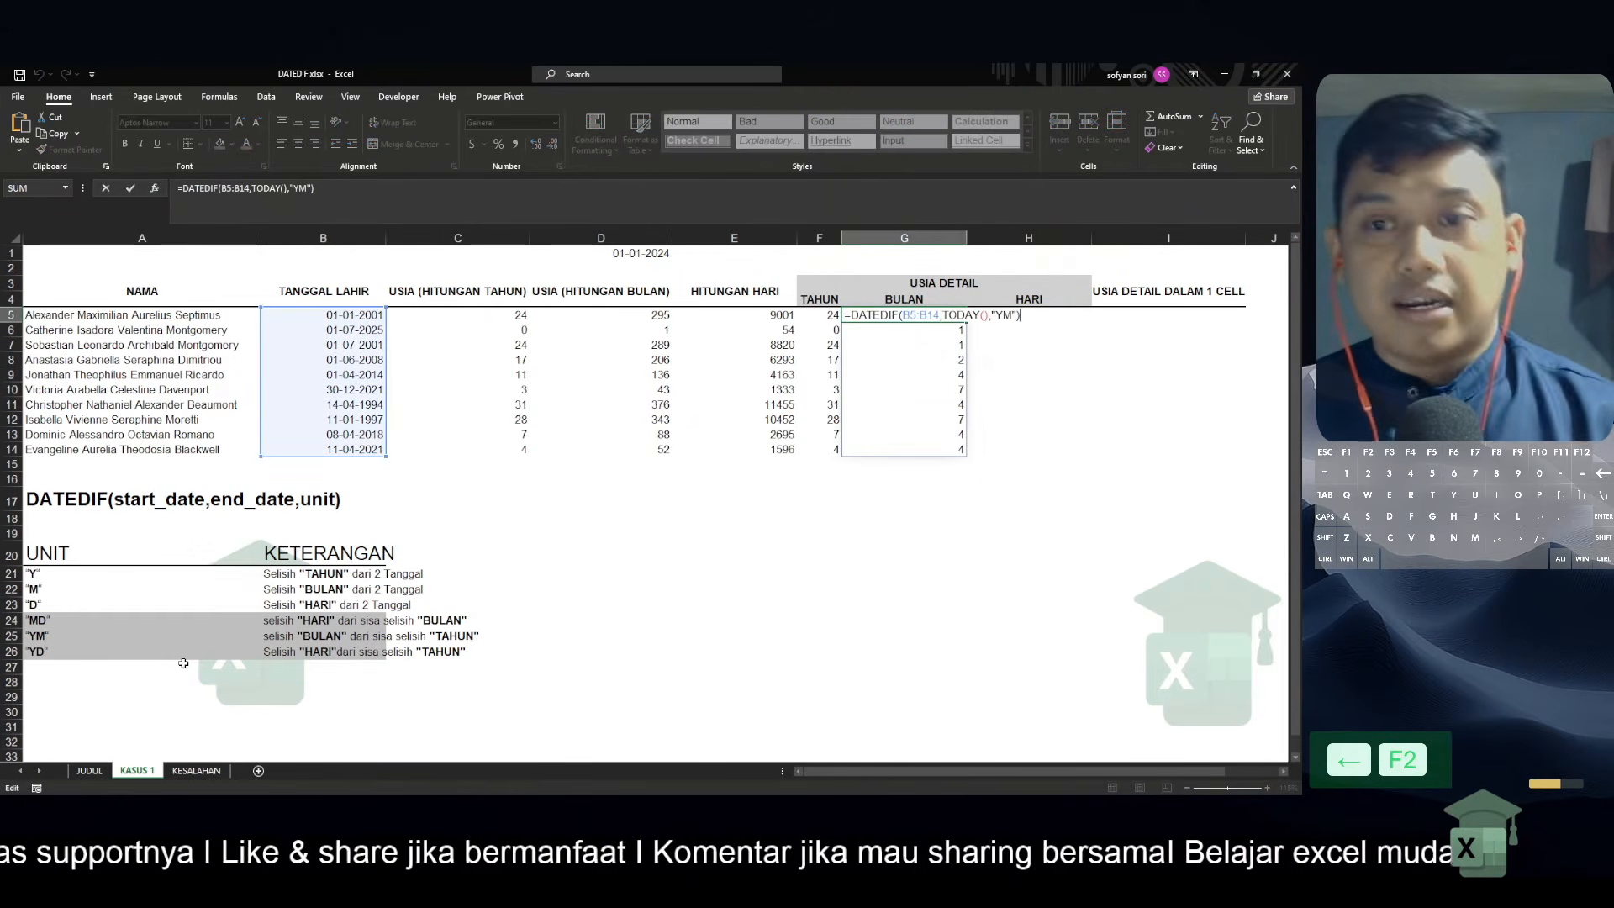
key("shift+Up")
key("ctrl+c")
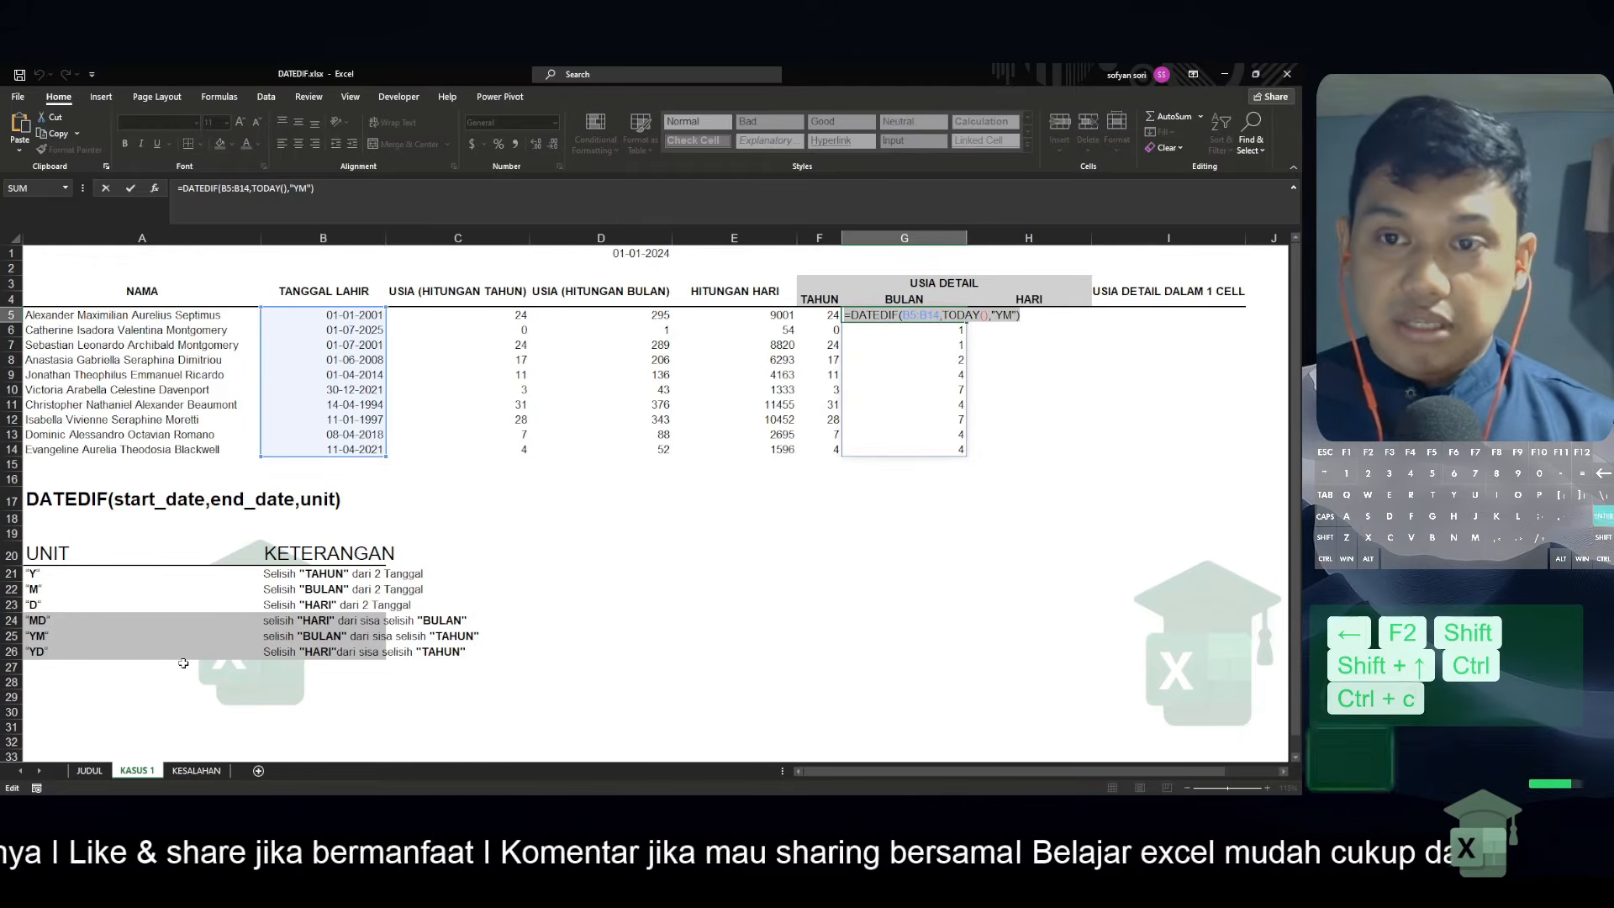
key("Return")
key("Up")
key("Right")
key("ctrl+v")
Change the unit in the H5 formula to "md" for the remaining days and compare the result with the years in F5
key("F2")
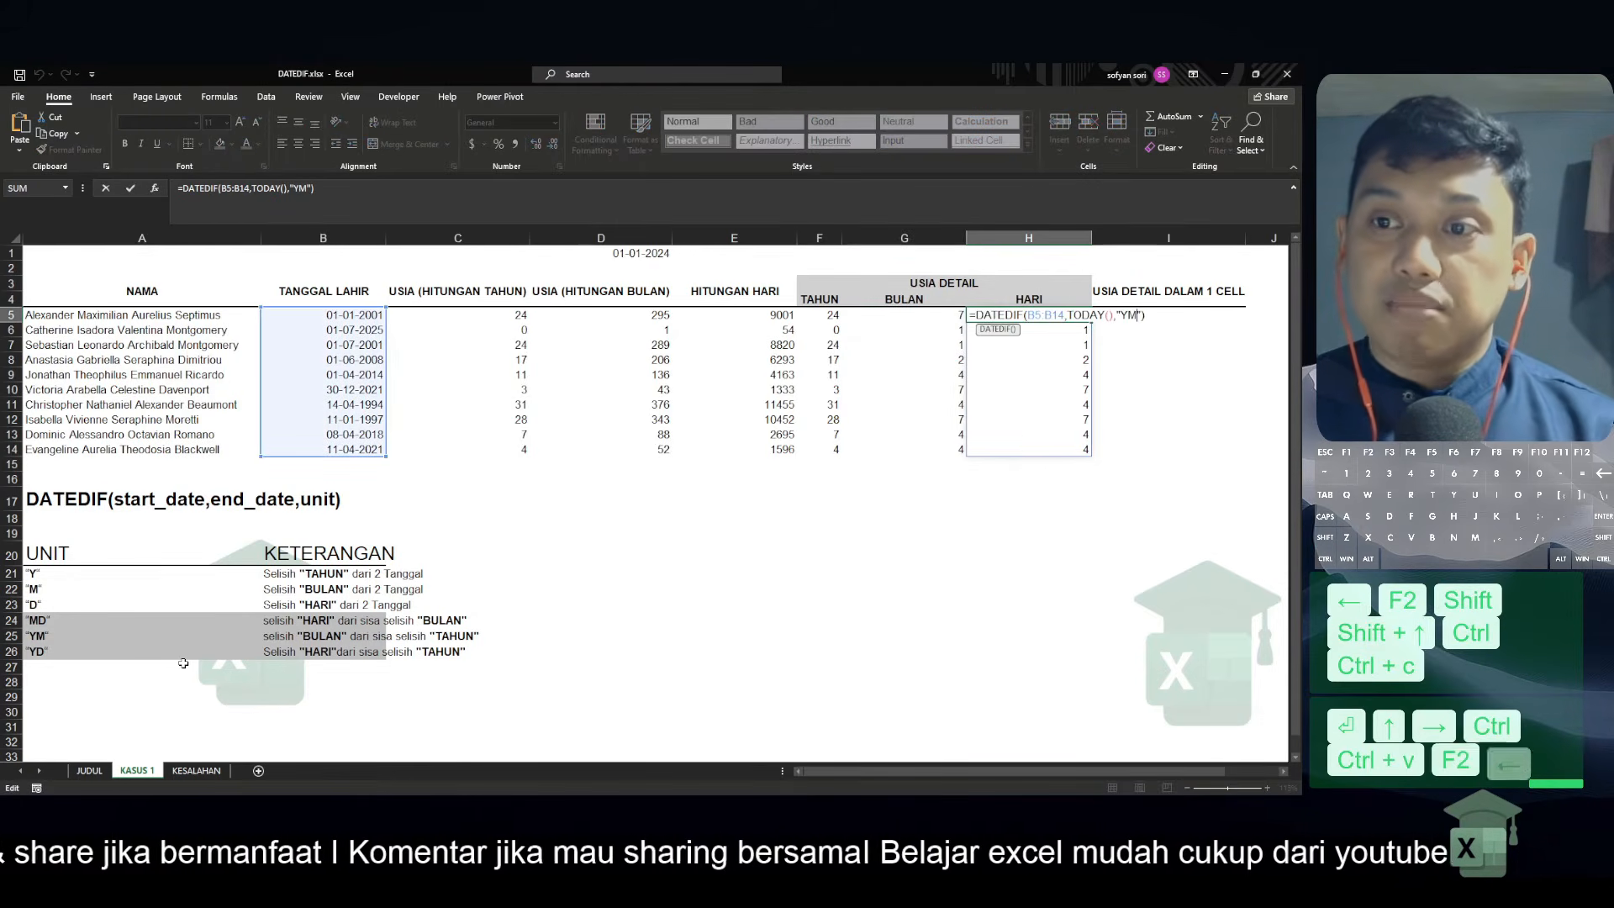
key("Left")
key("shift+Left")
key("shift+Left")
key("BackSpace")
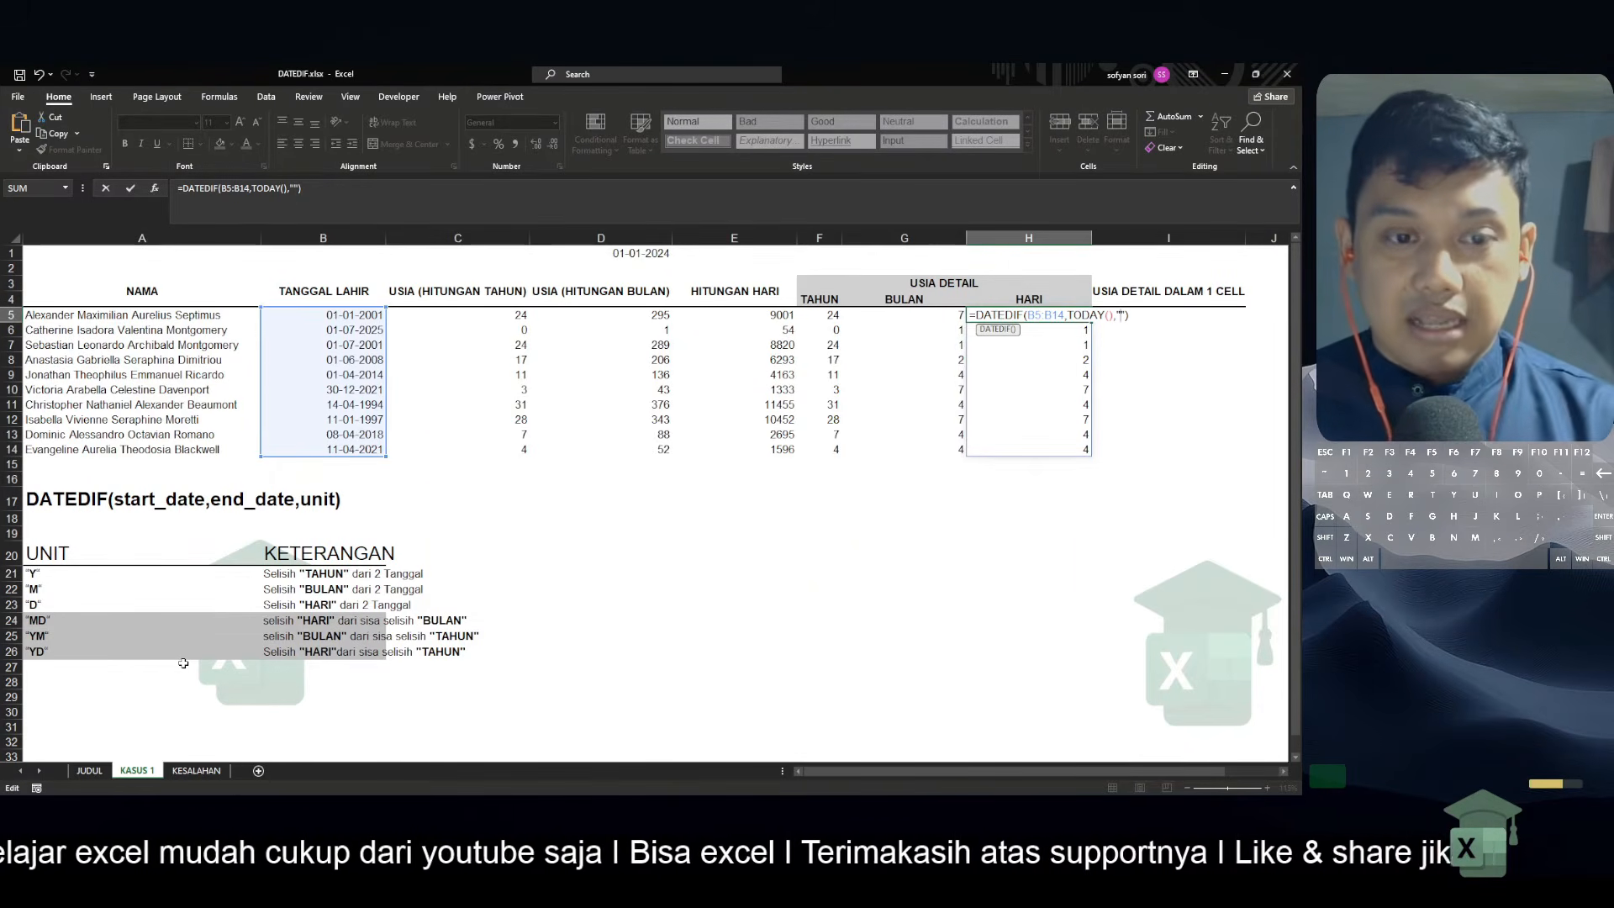
type("md")
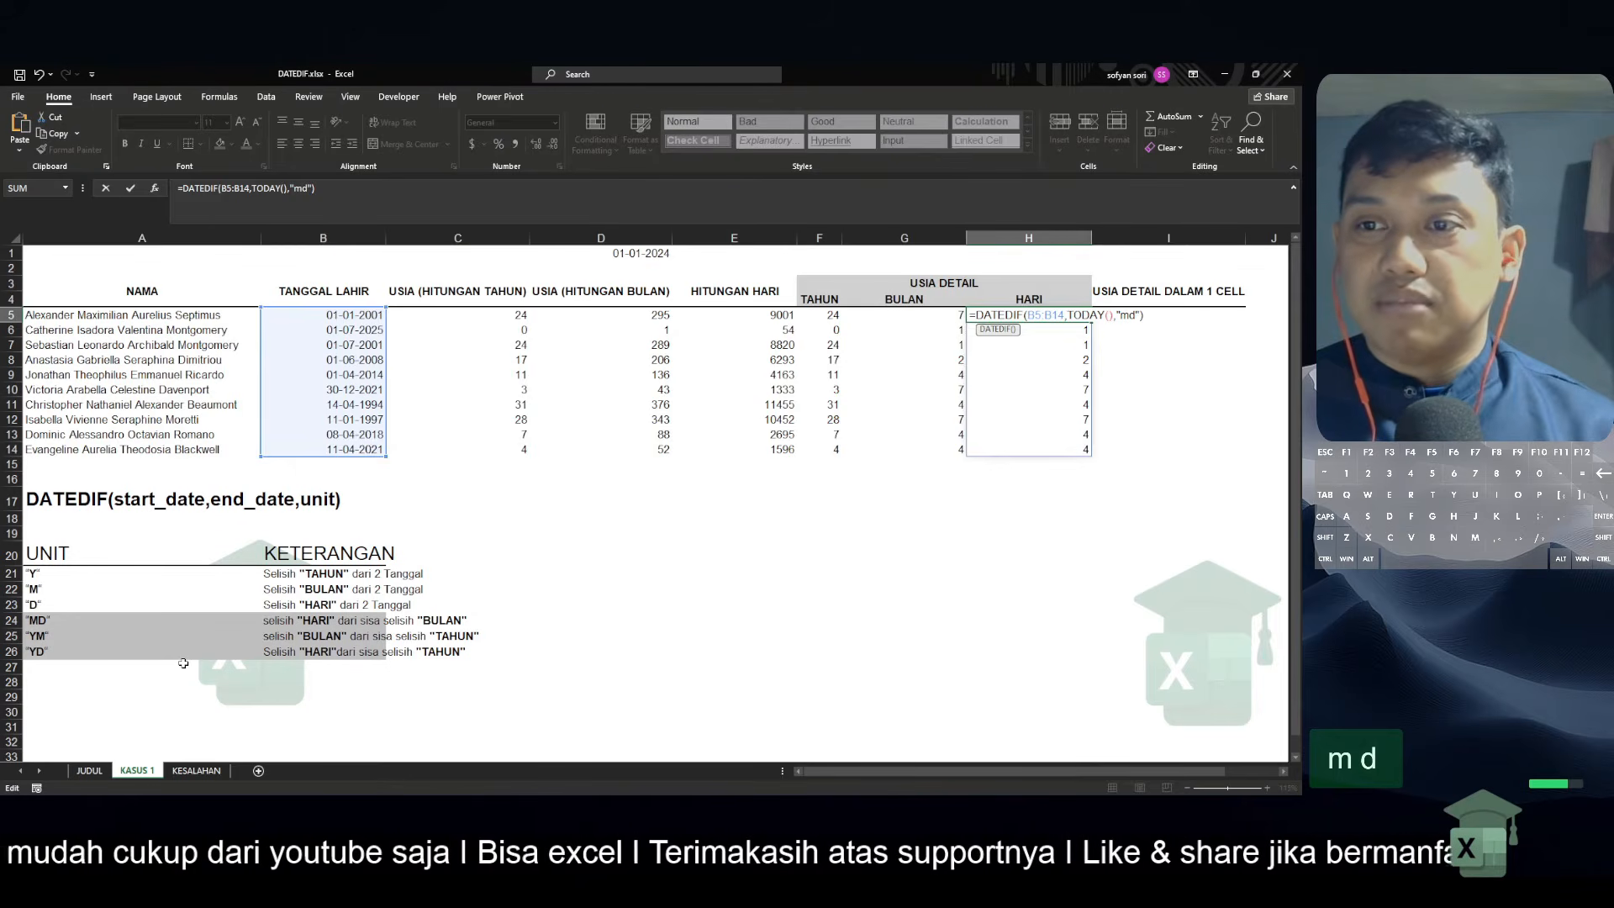
key("Return")
key("Up")
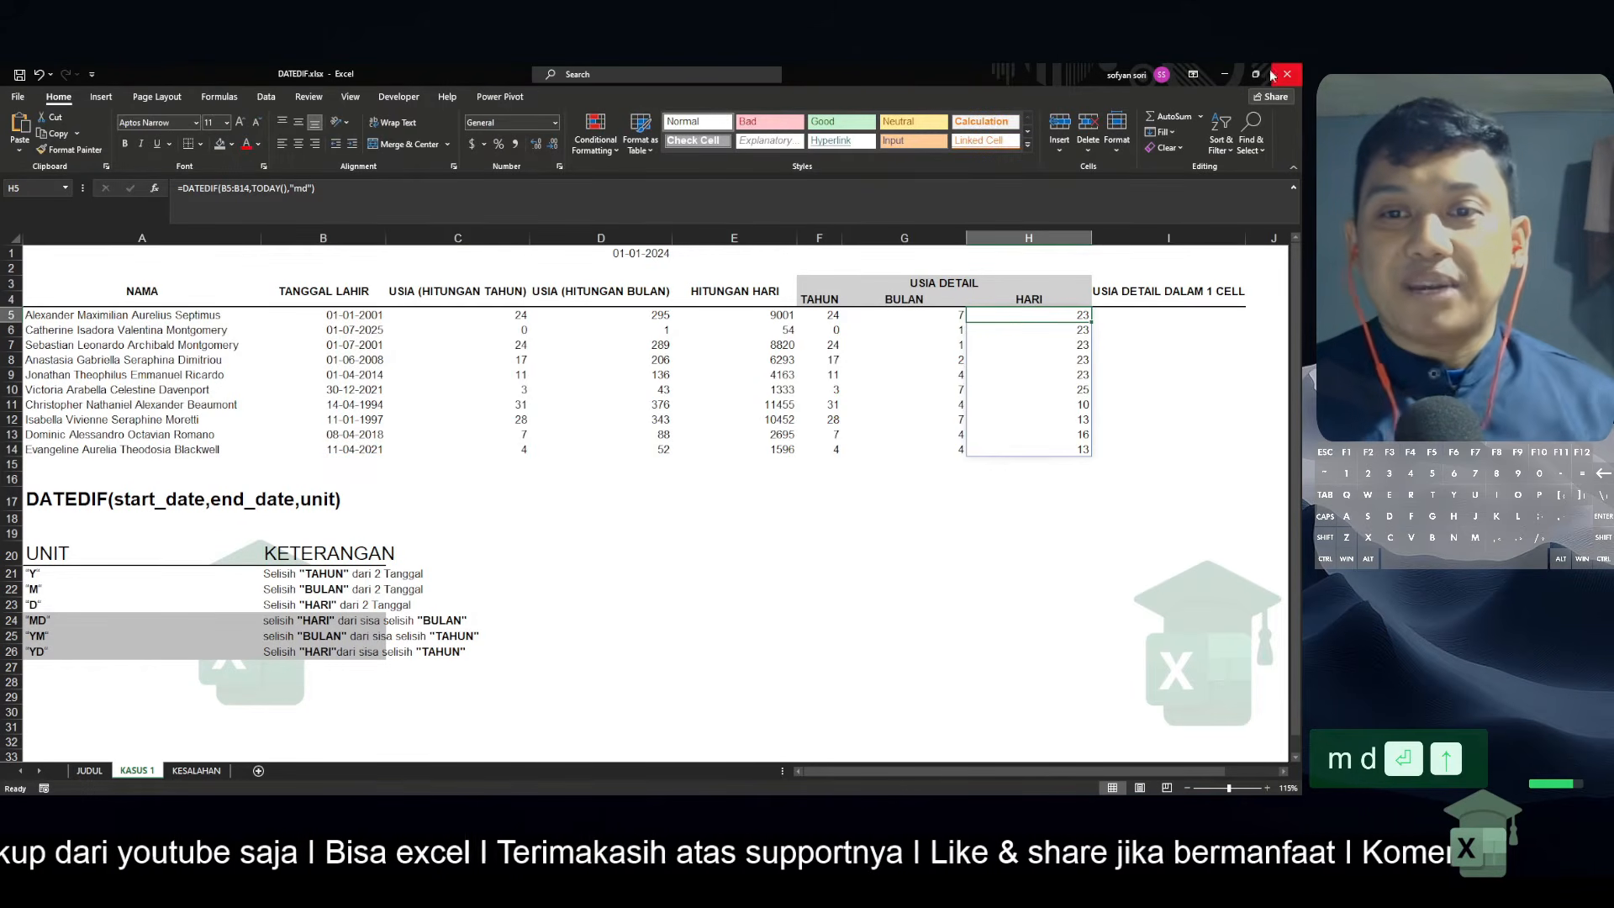
left_click(836, 316)
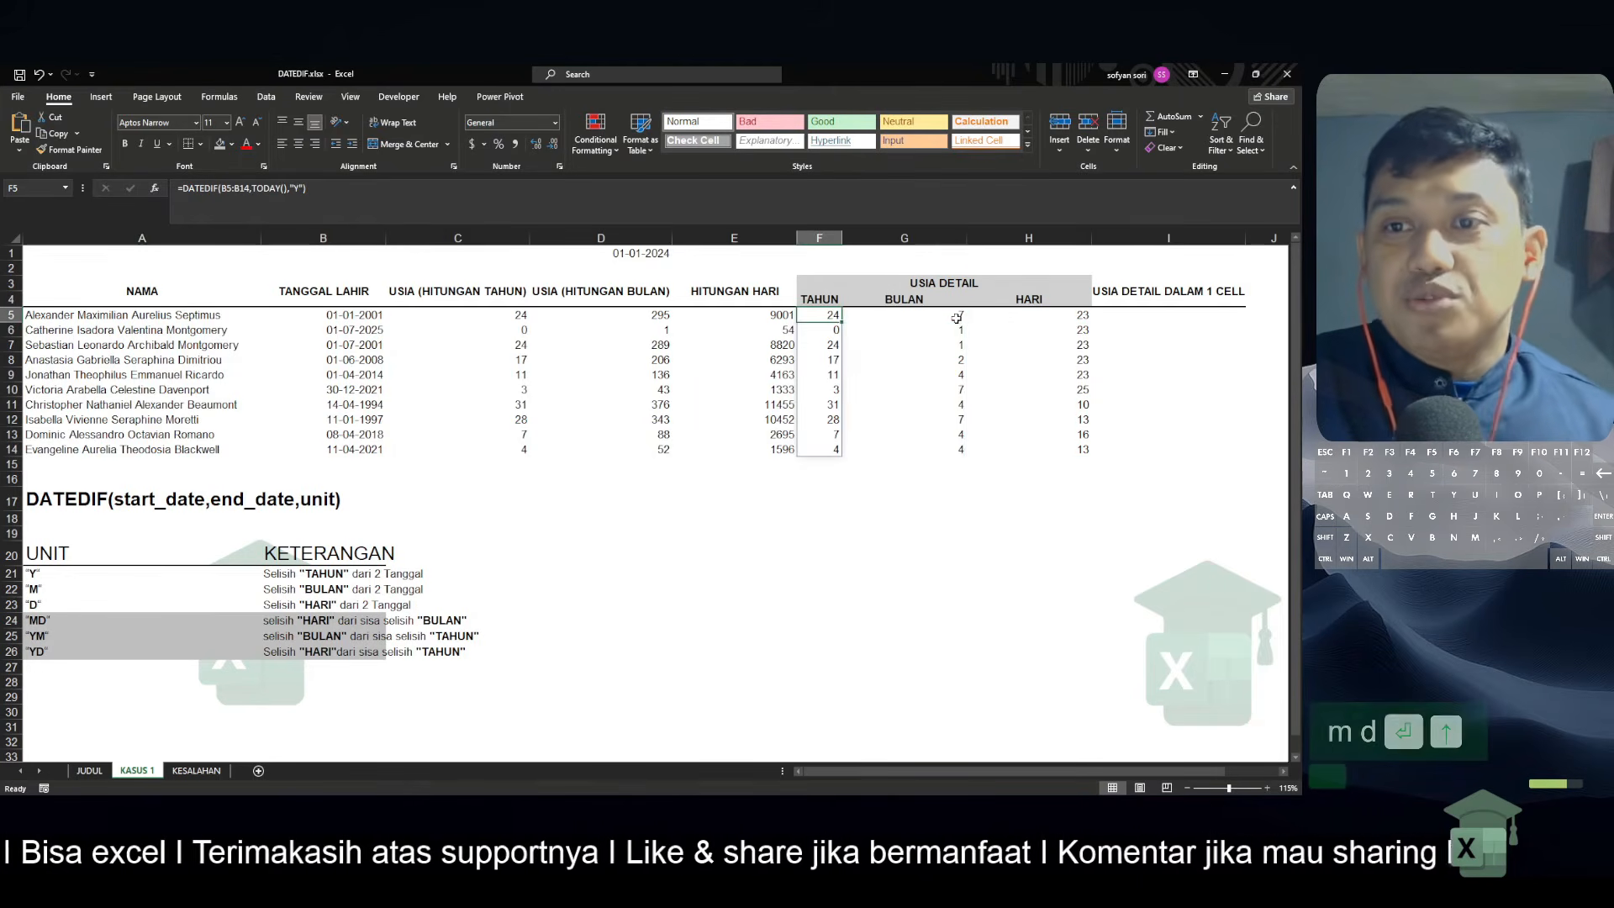
left_click(1029, 316)
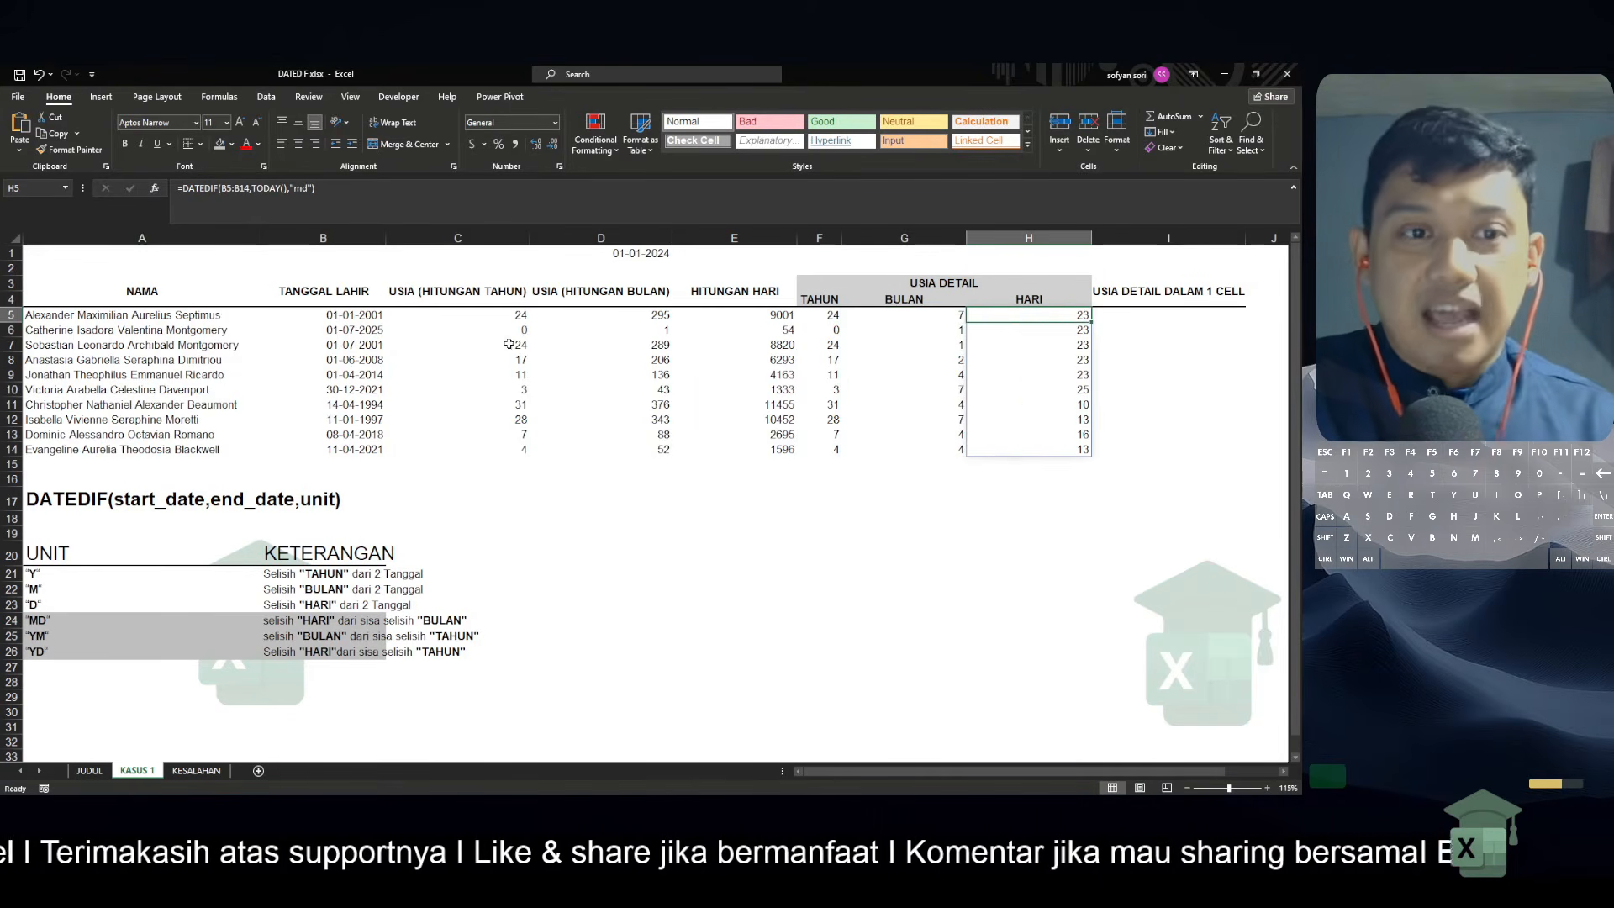
Check the age breakdown in row 6 against today's date in the system calendar, ending at H6
left_click(422, 330)
key("Caps_Lock")
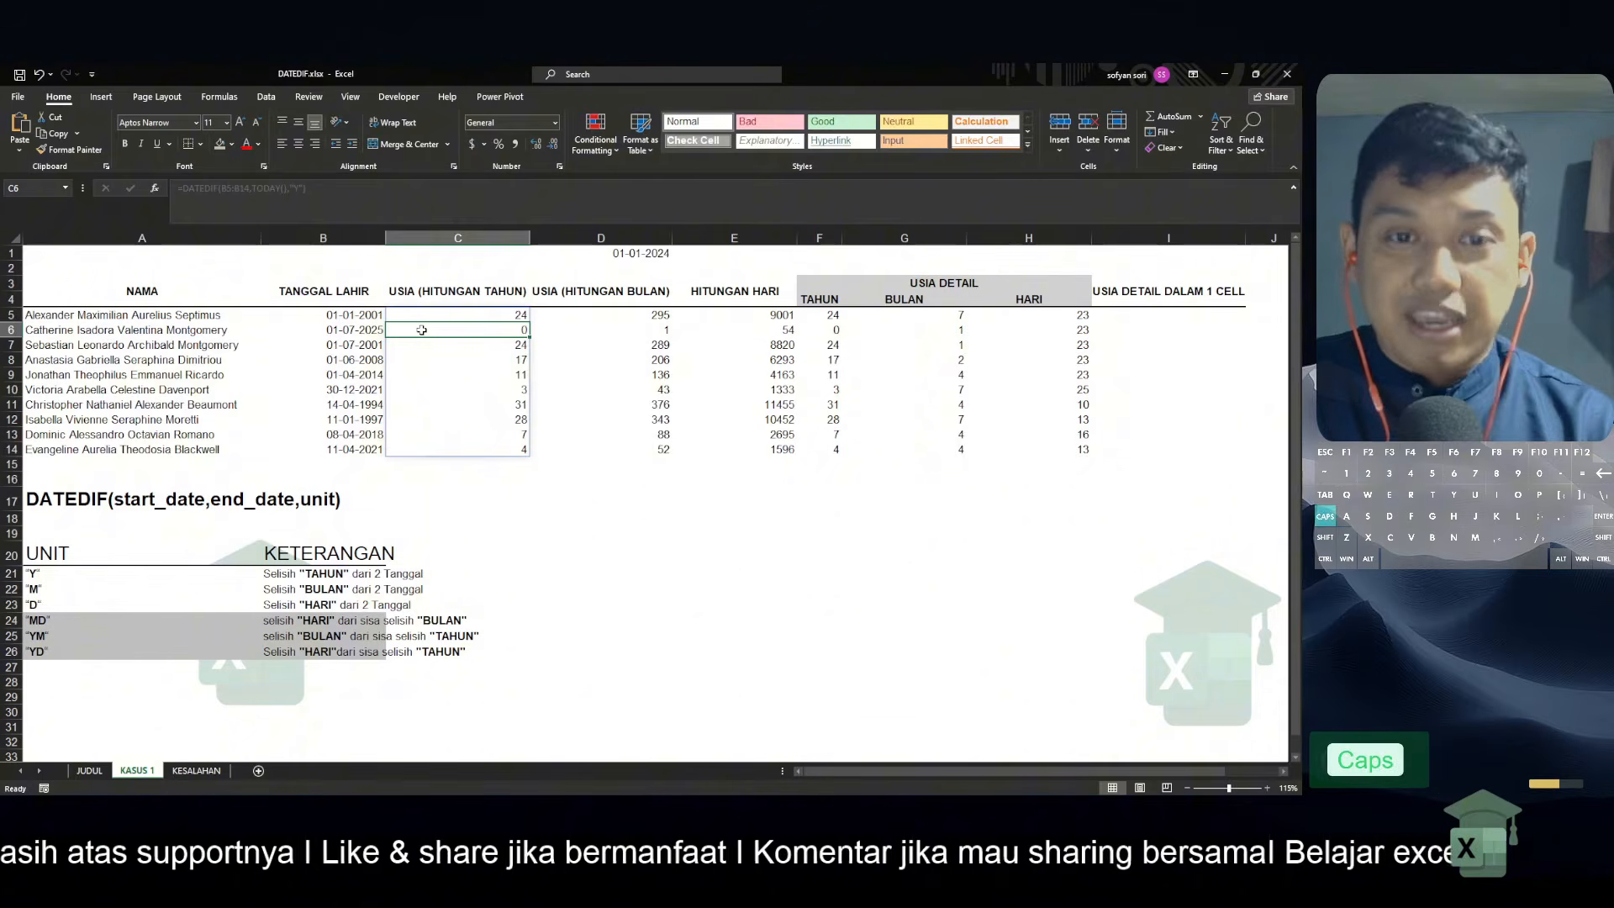
key("ctrl+z")
key("Up")
key("Down")
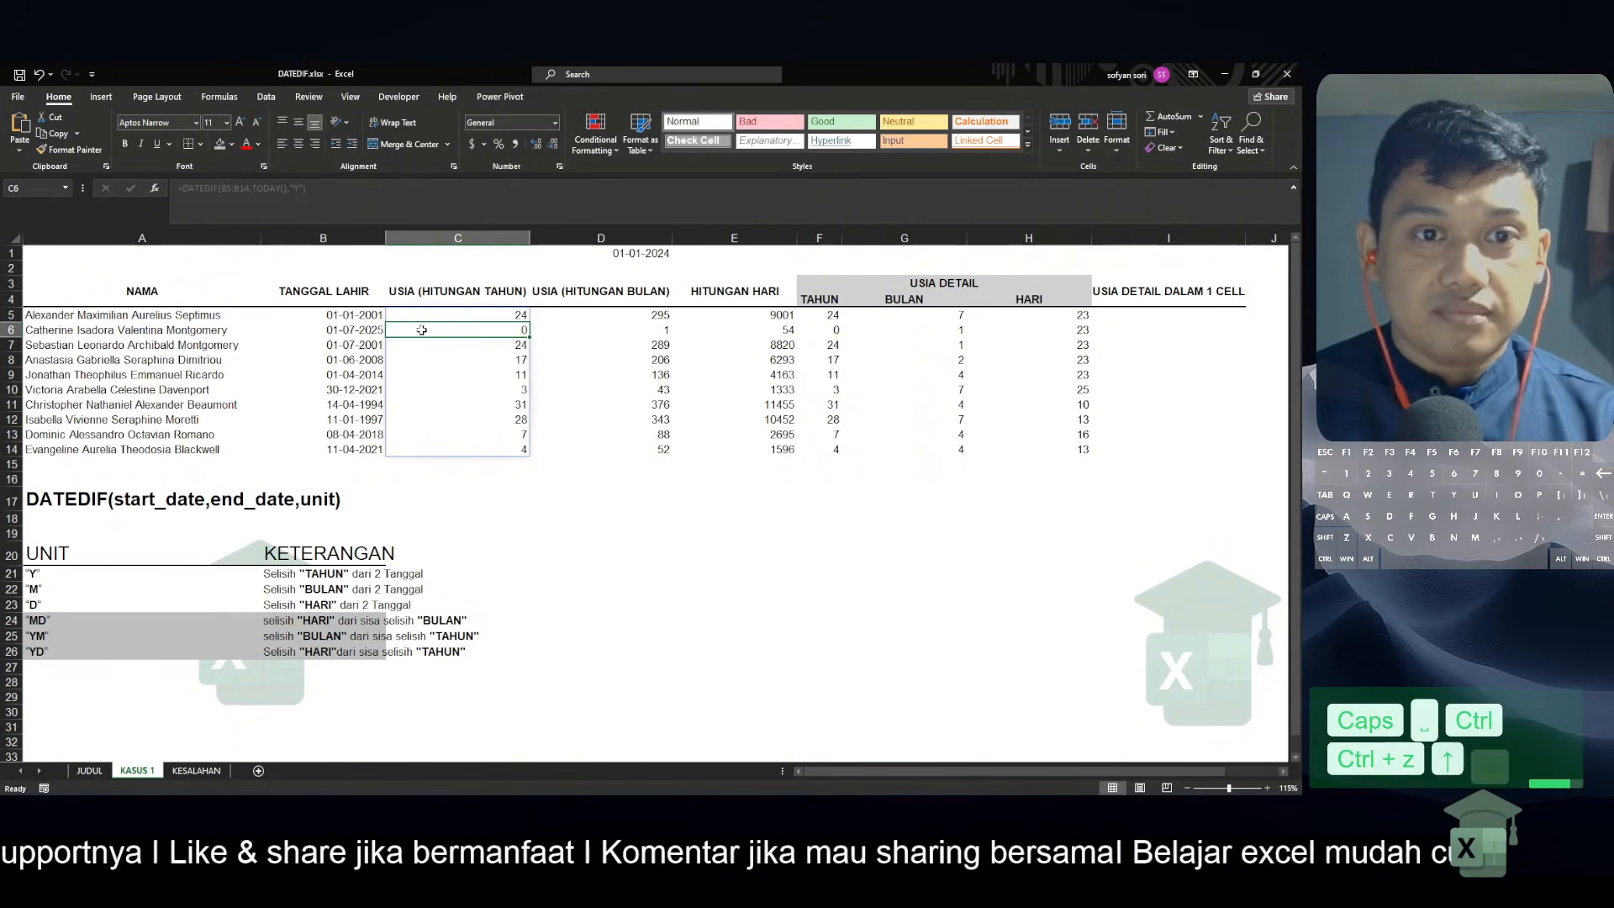
key("ctrl+z")
key("shift+space")
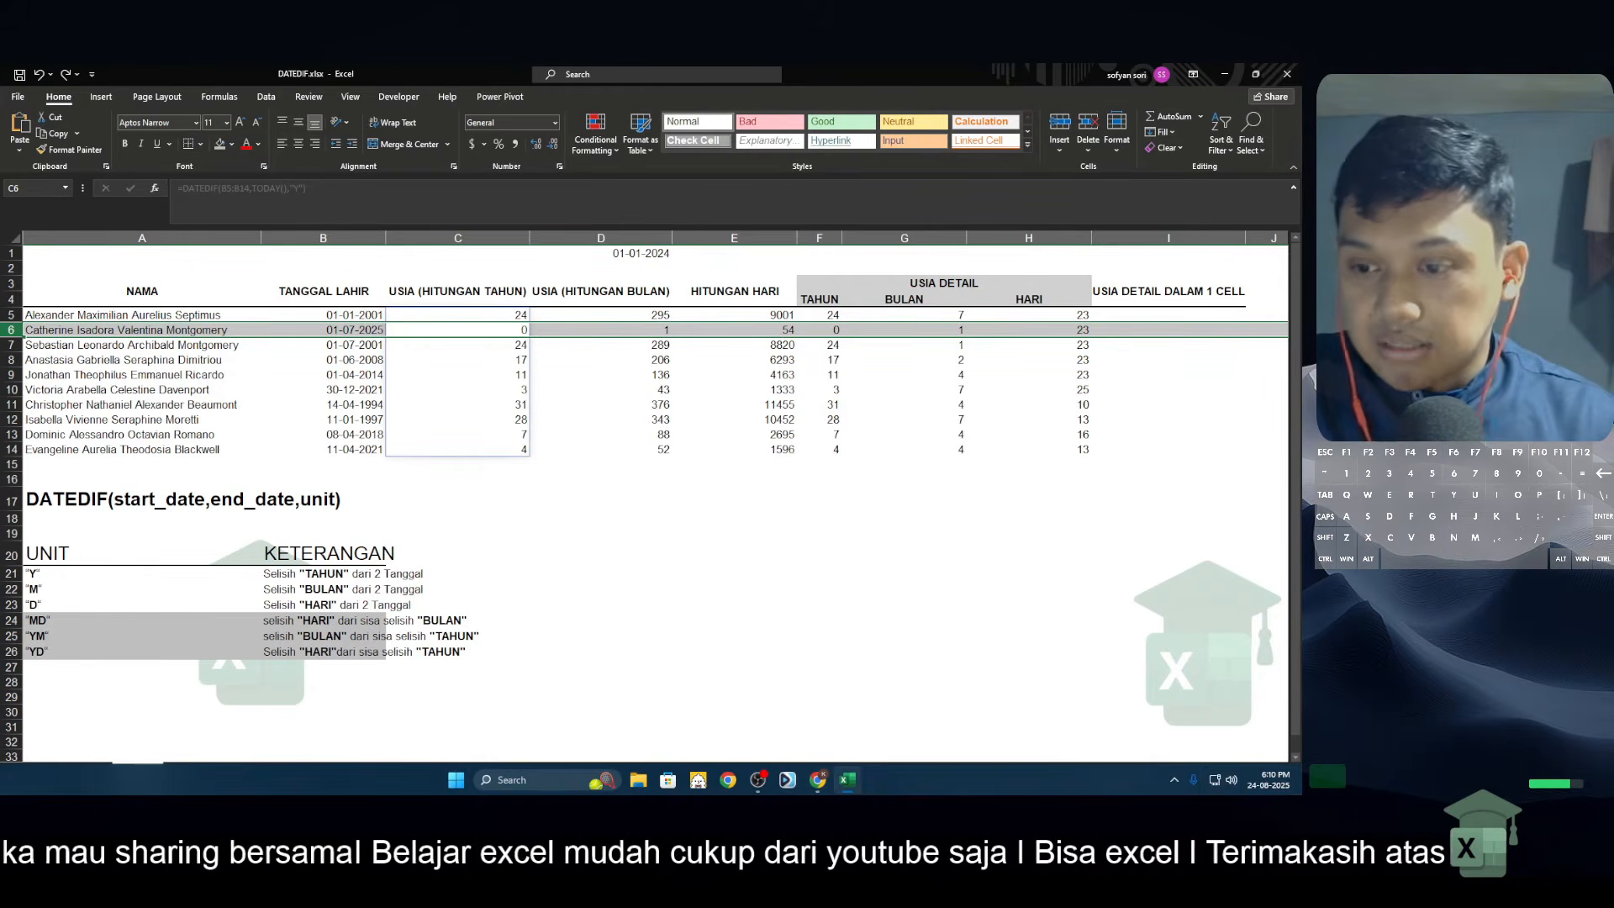
left_click(1257, 783)
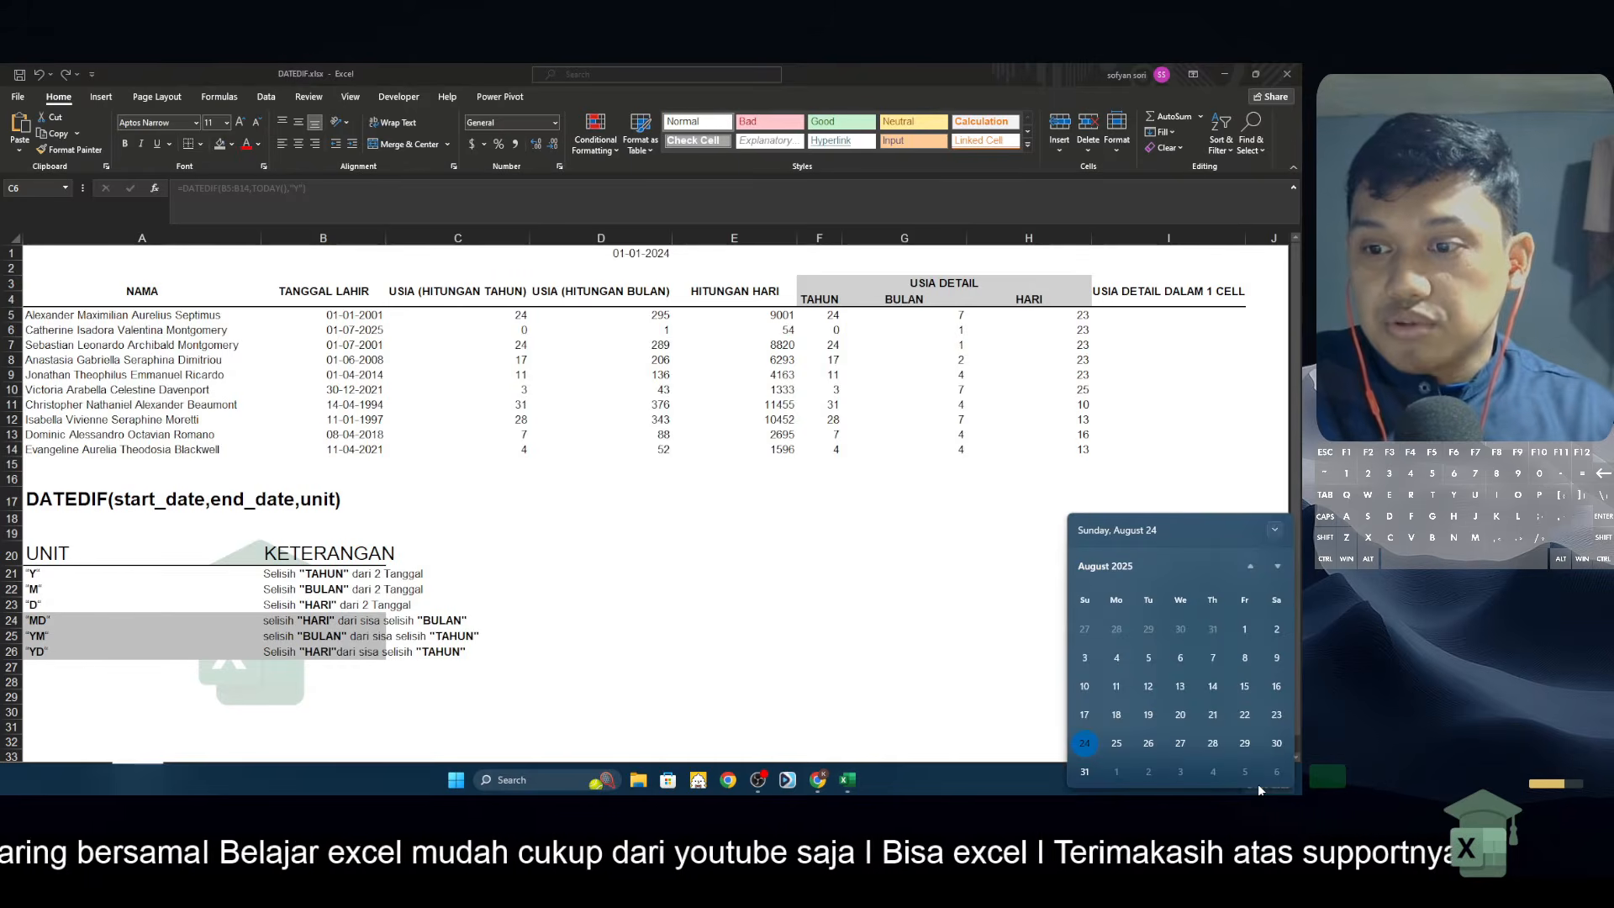
left_click(830, 340)
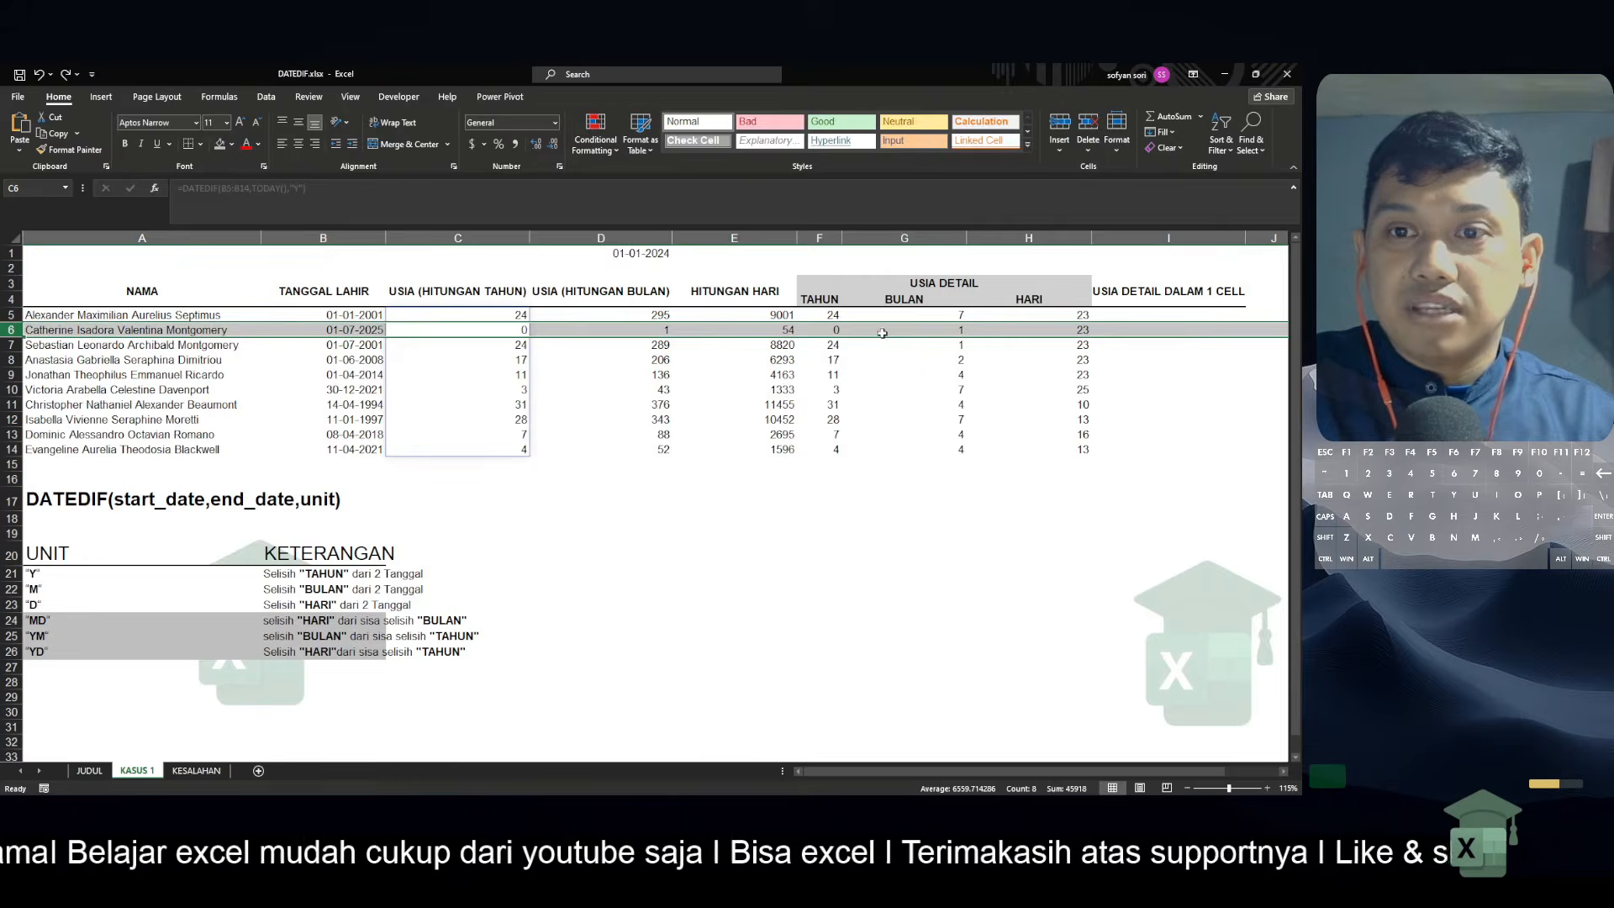
left_click(1070, 336)
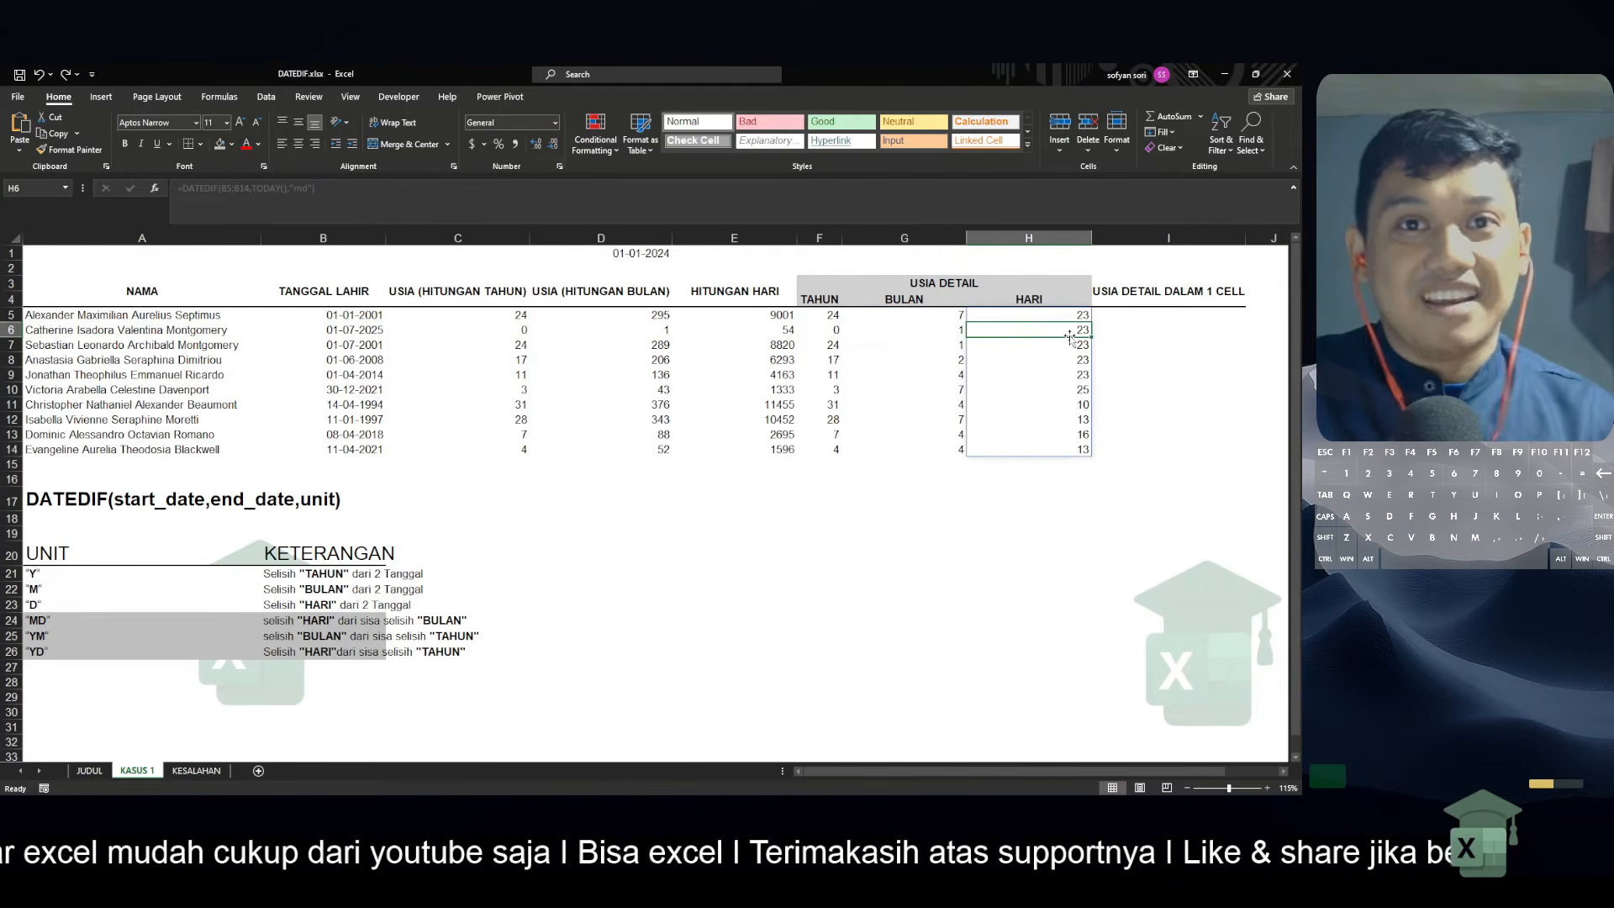
Begin a TEXTJOIN function in I5 with a space " " as delimiter and 1 to ignore empty cells
left_click(1175, 318)
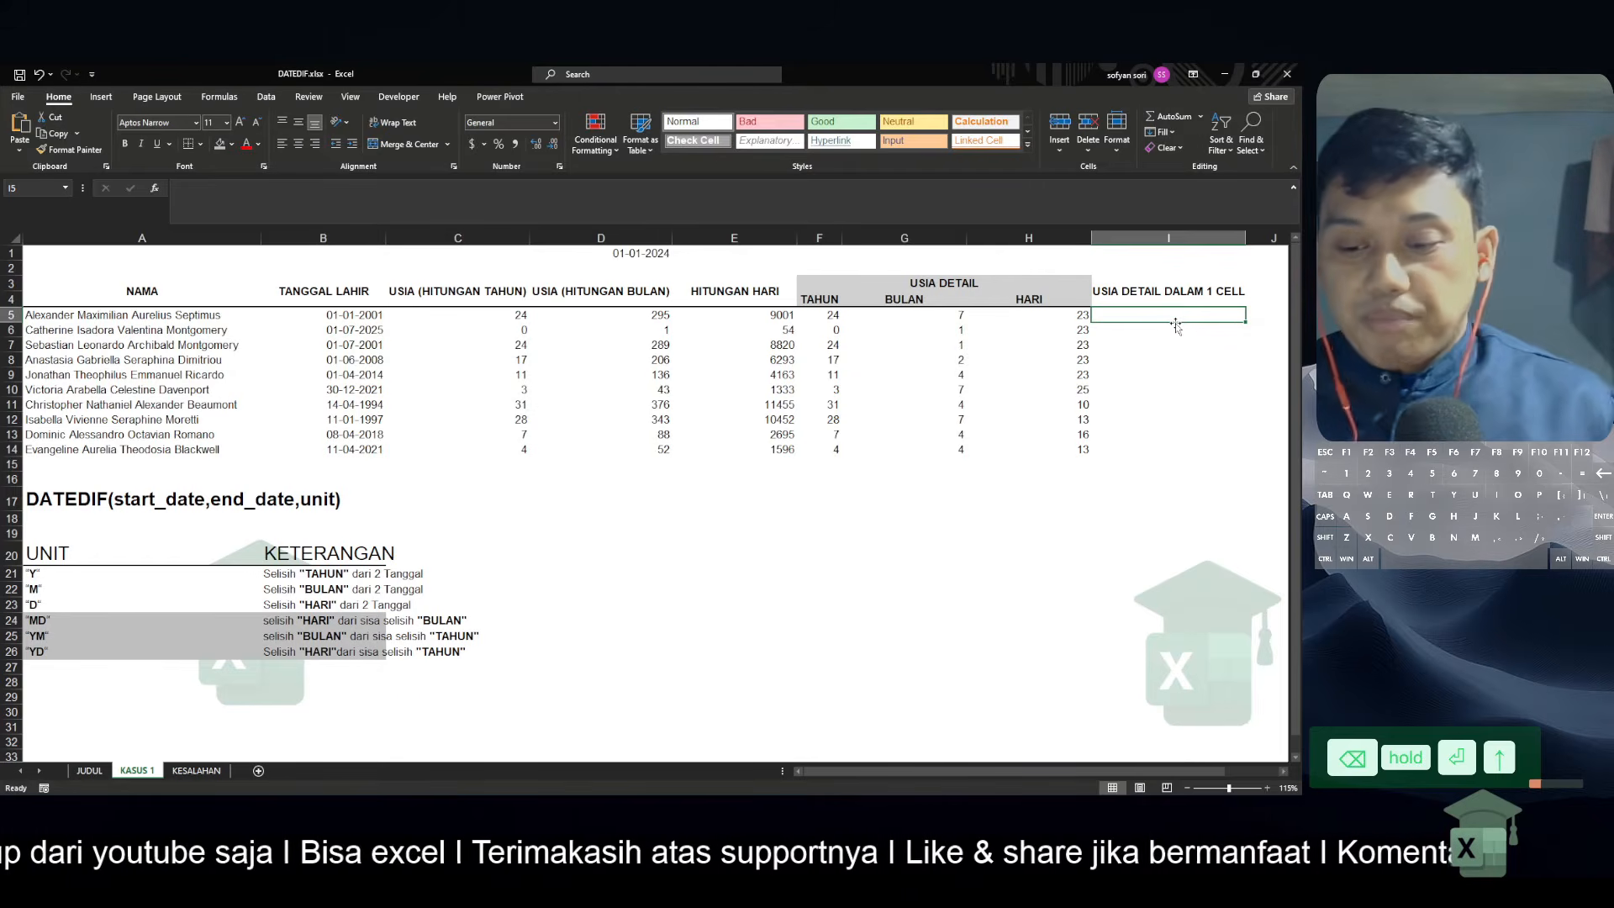
type("=TEXT")
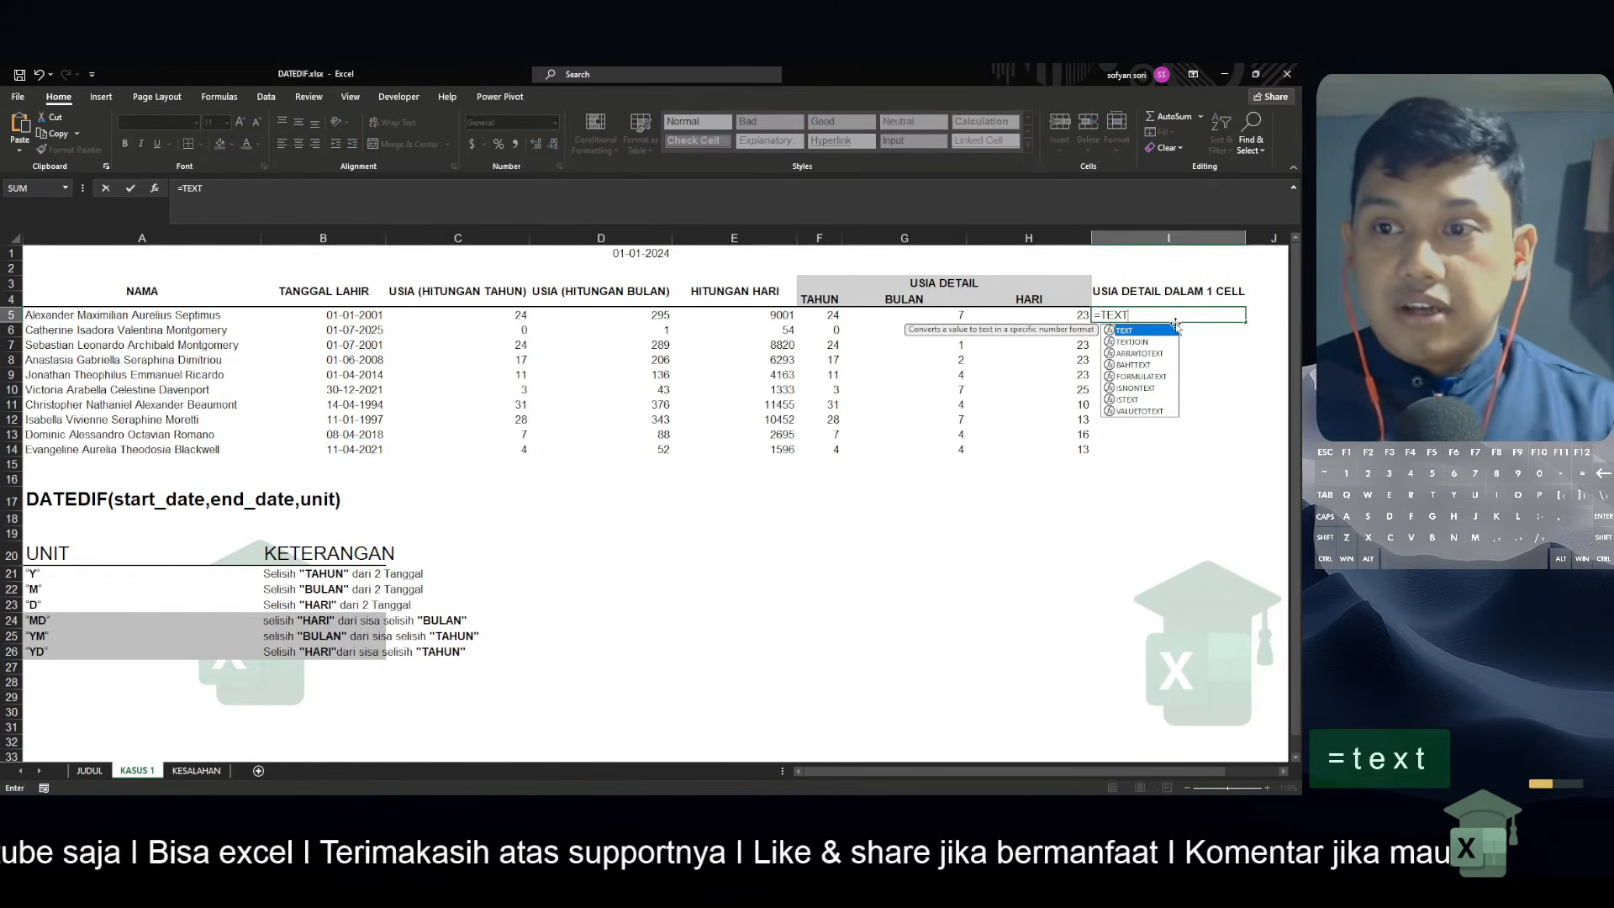
key("Down")
key("Tab")
type("\"")
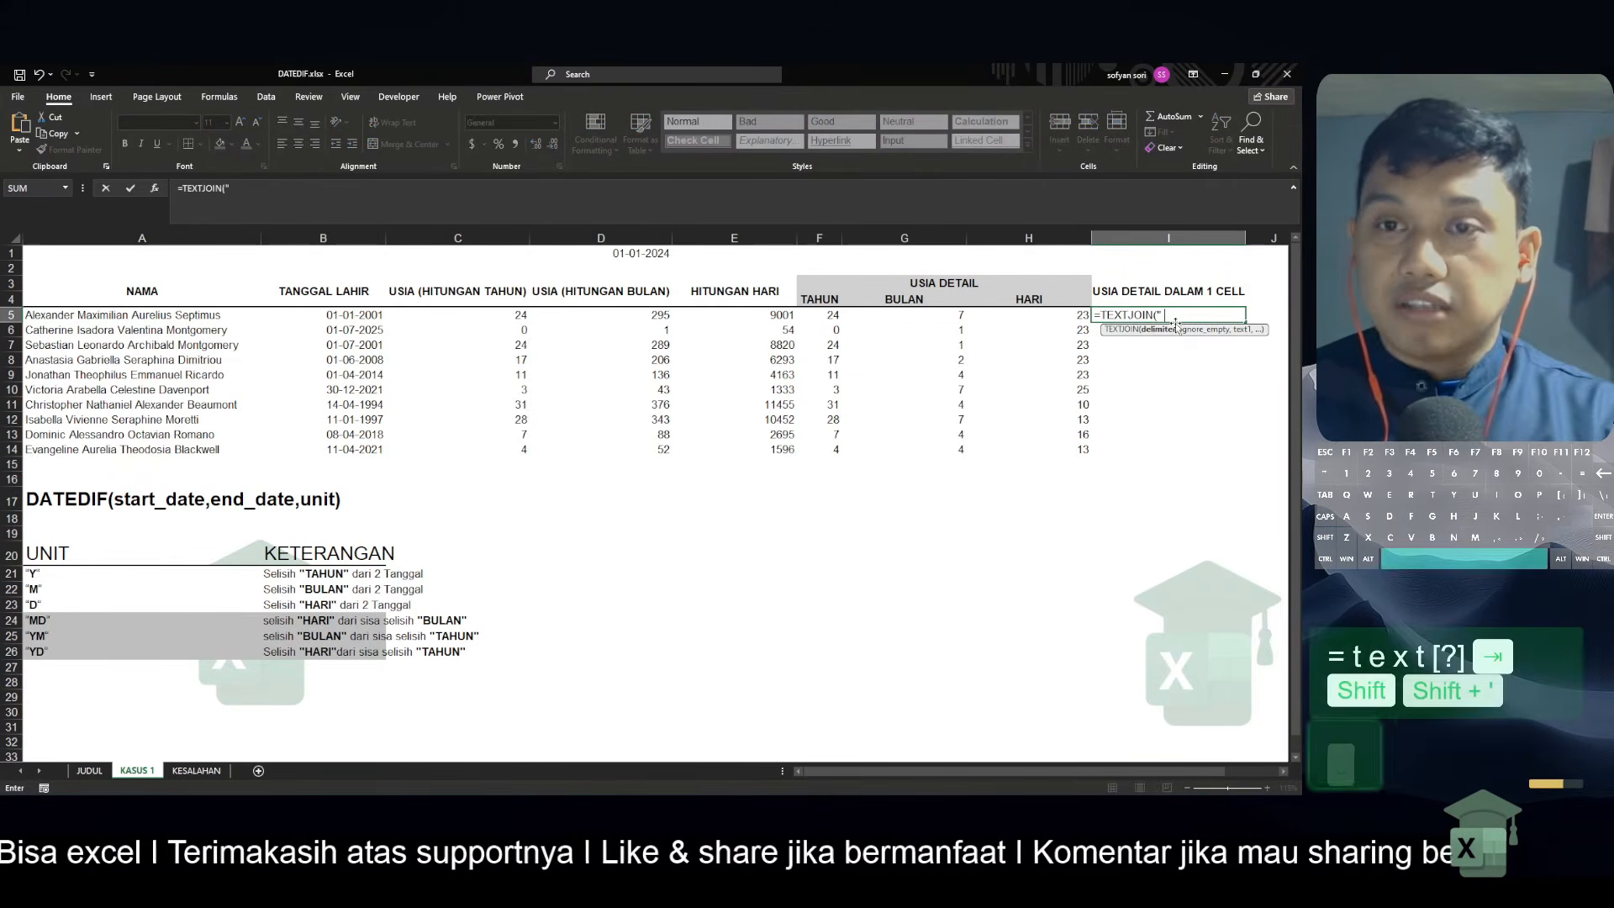
type(" \"")
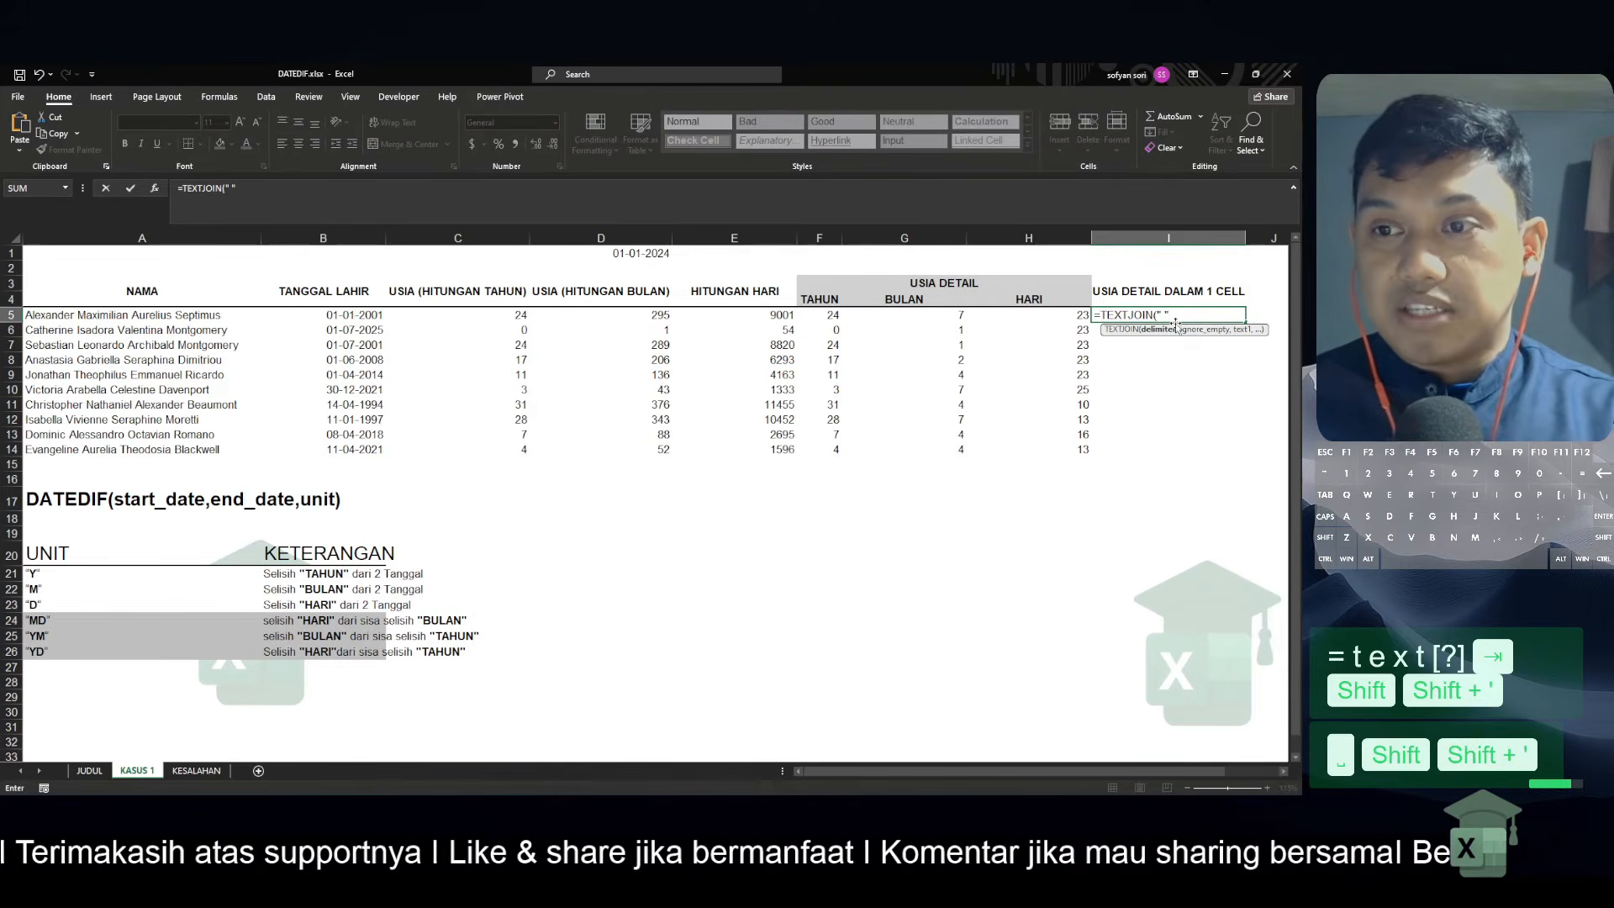
type(",")
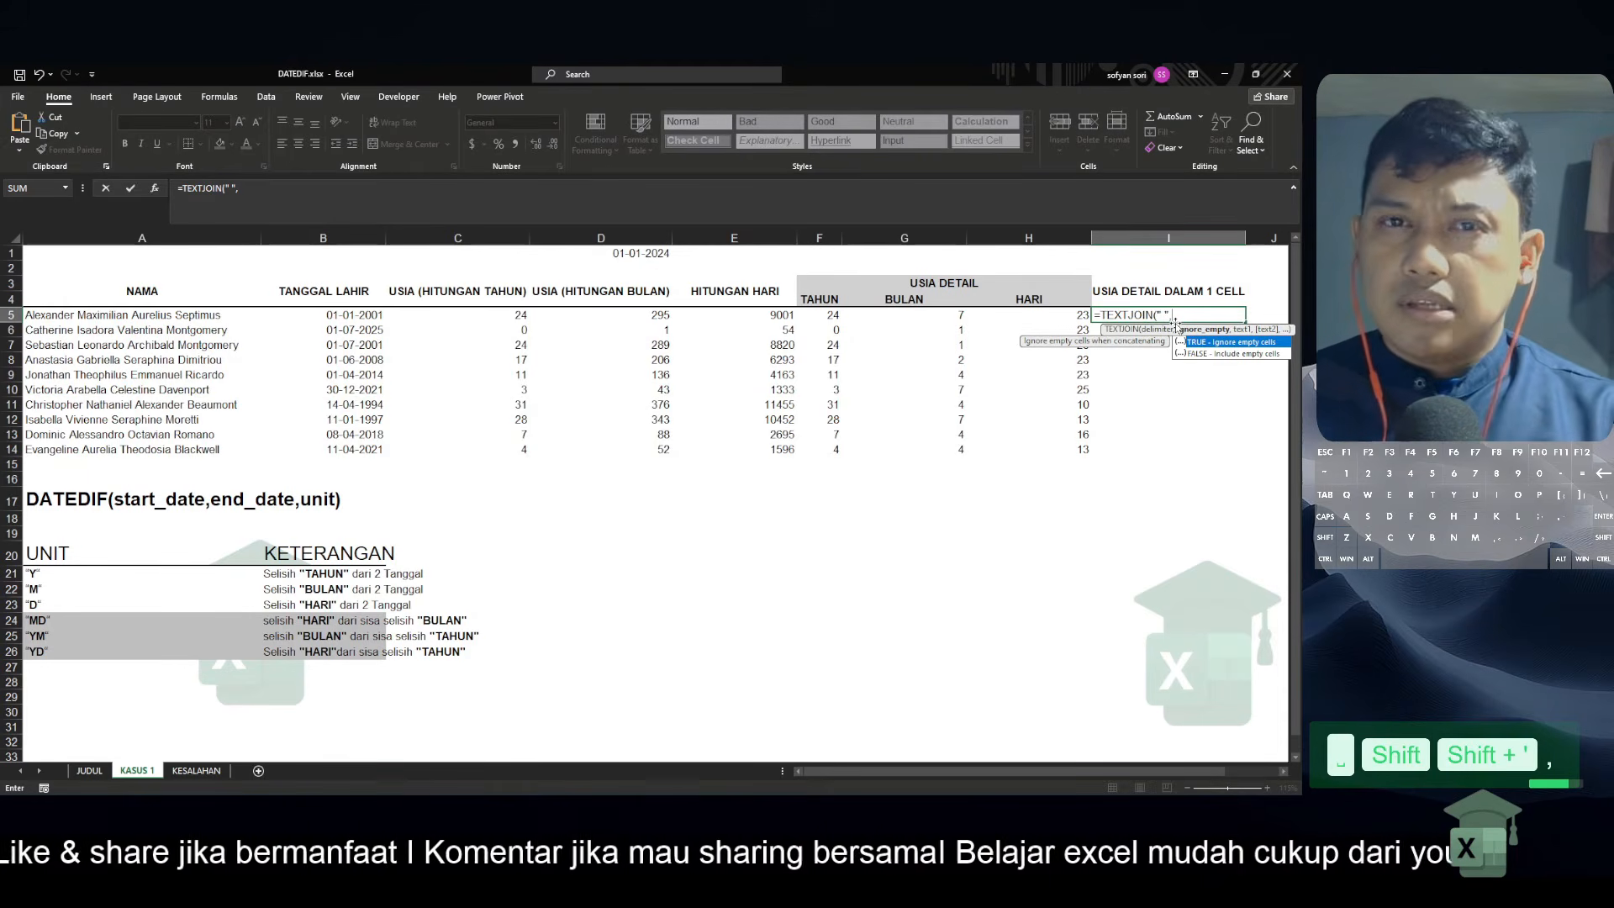
type("1,")
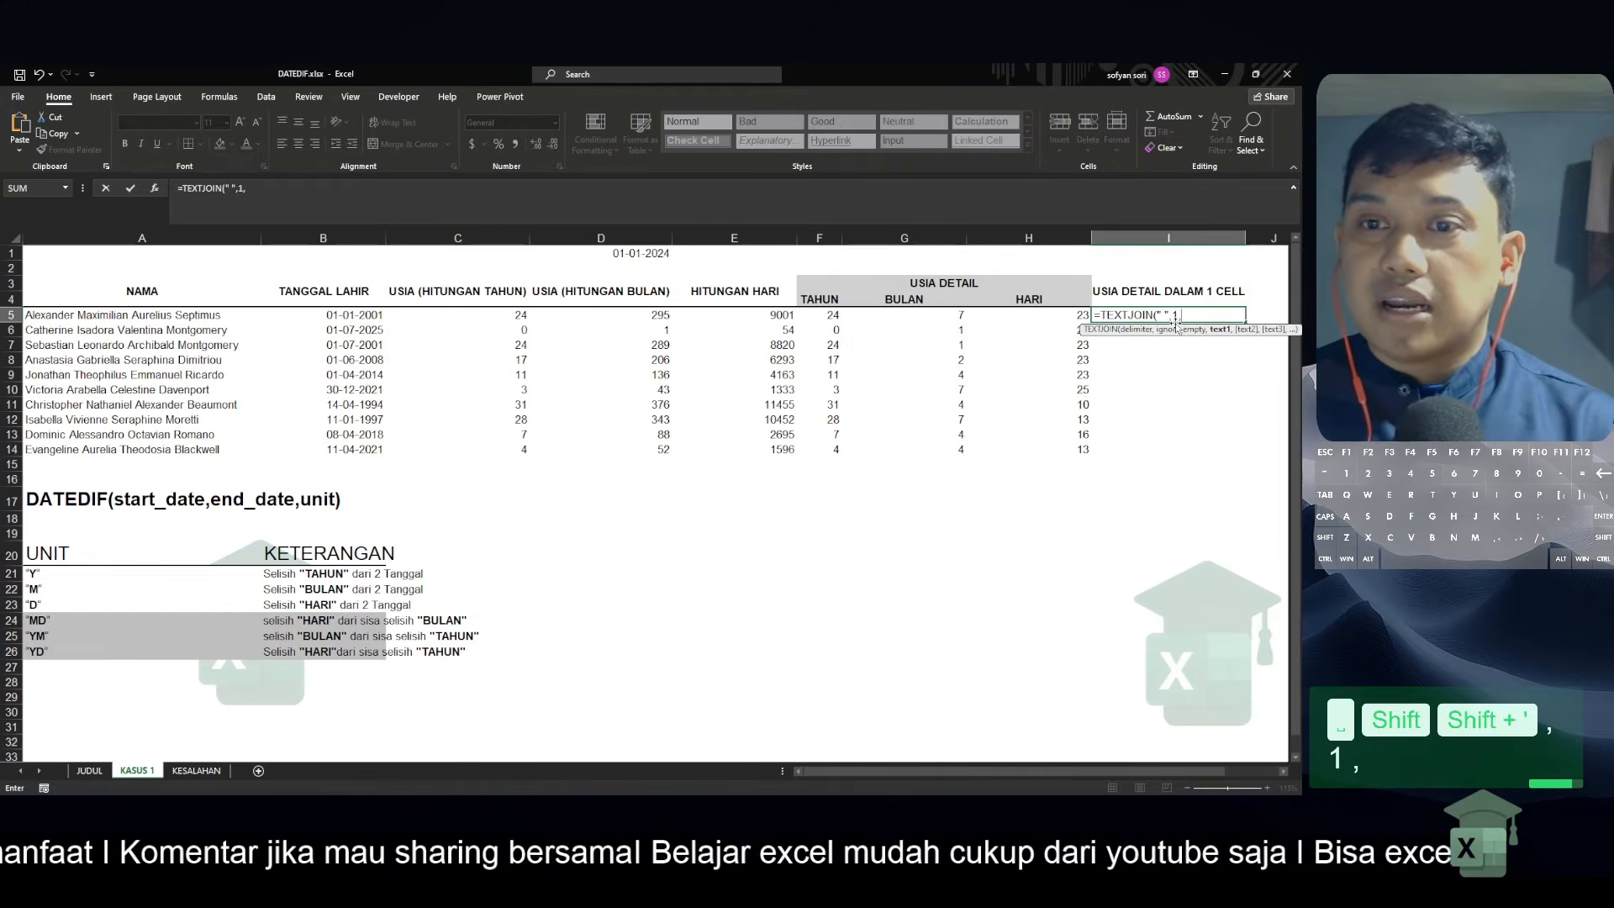
Add F5, G5 and H5 as the joined texts and complete the I5 formula as =TEXTJOIN(" ",1,F5,G5,H5)
key("Left")
key("Left")
key("Left")
type(",")
key("Left")
key("Left")
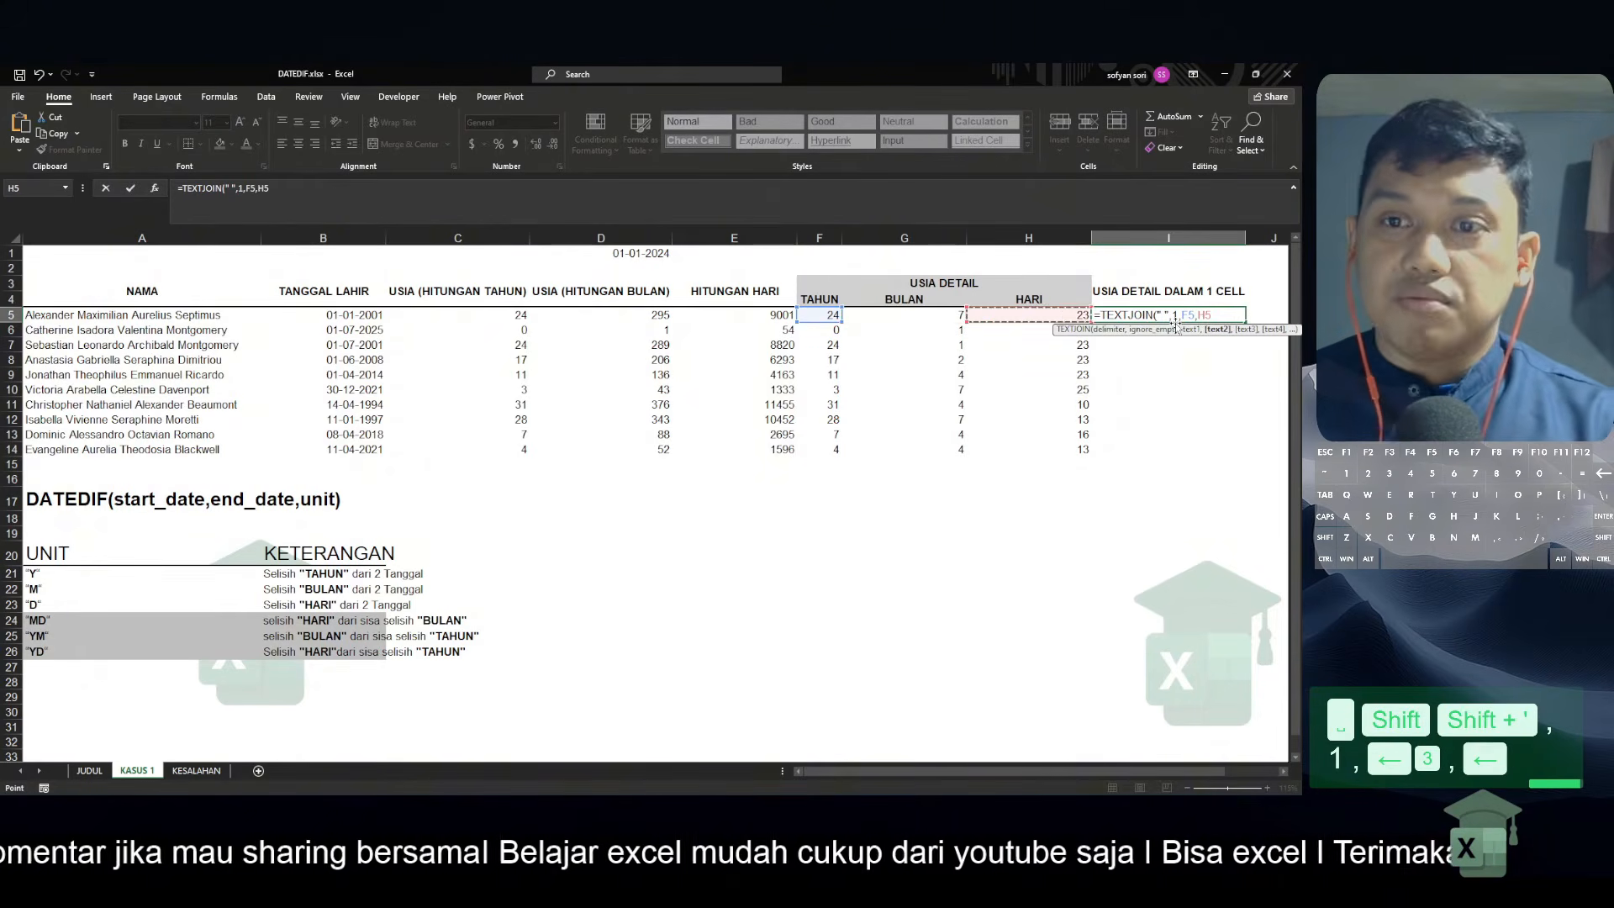
type(",")
key("Left")
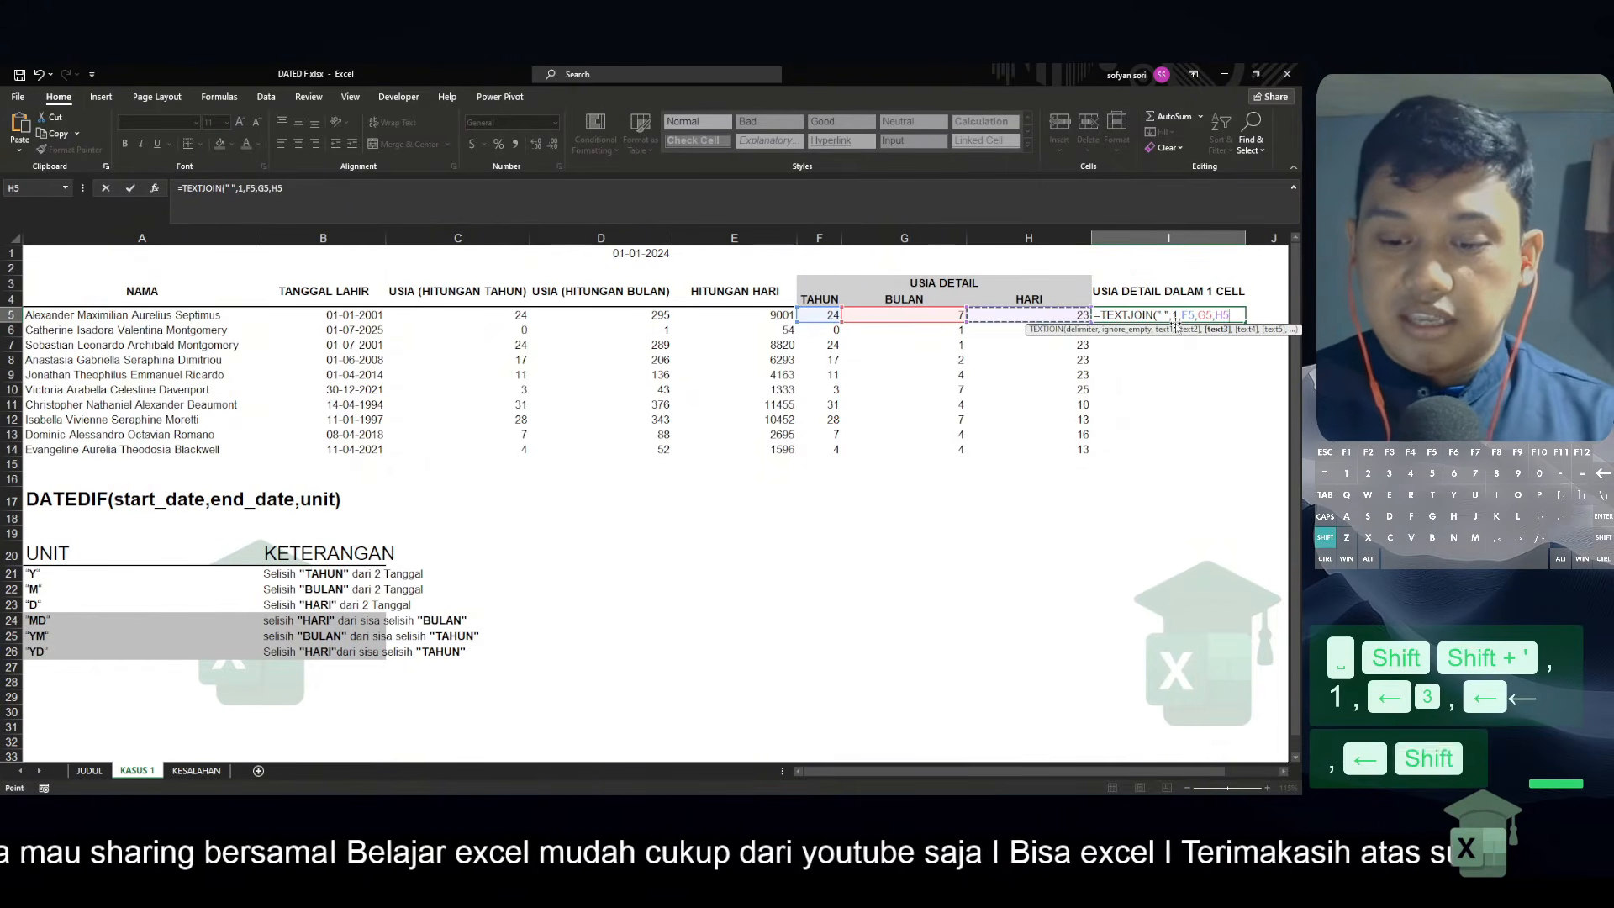
type(")")
key("Return")
key("Up")
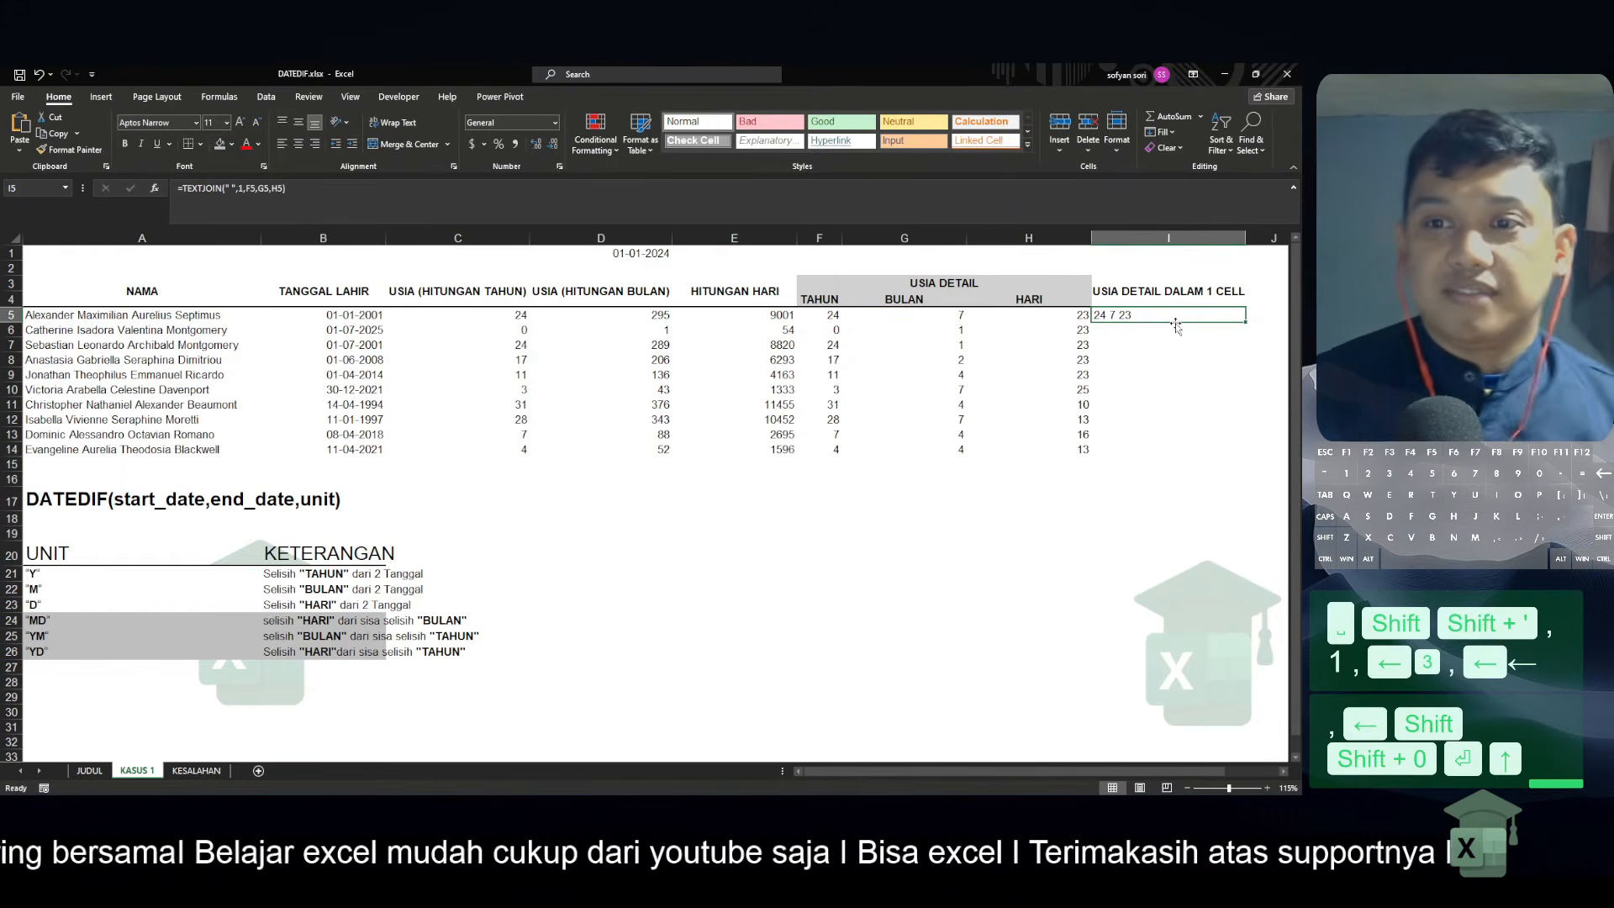
Copy the TEXTJOIN formula from I5 through I14
key("ctrl+c")
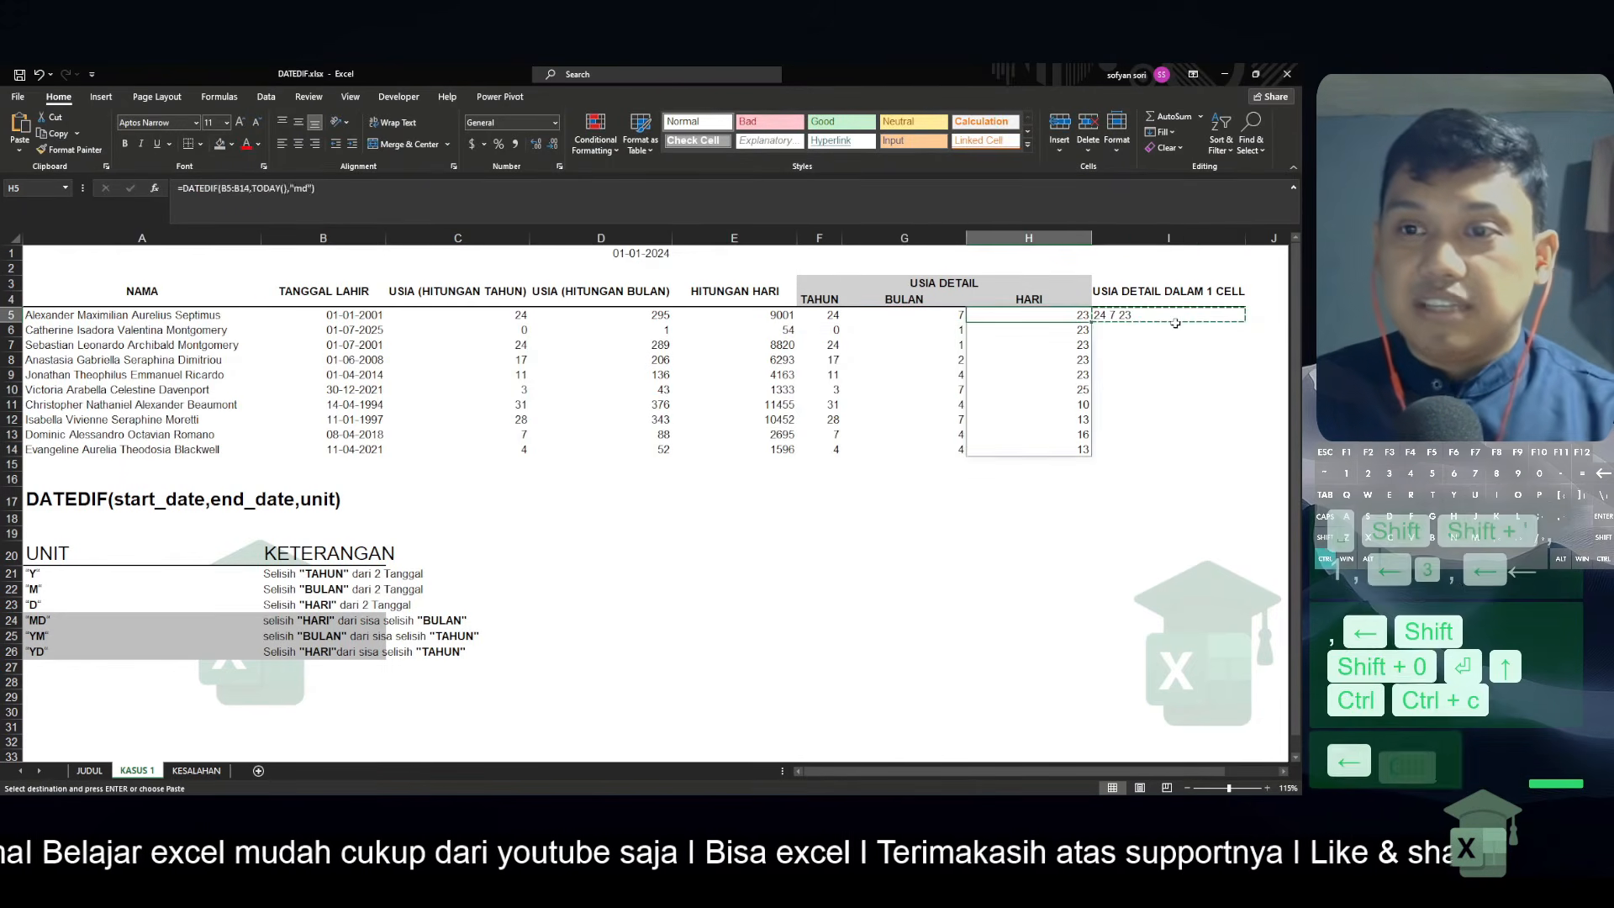
key("Left")
key("ctrl+Down")
key("Right")
key("ctrl+shift+Up")
key("ctrl+v")
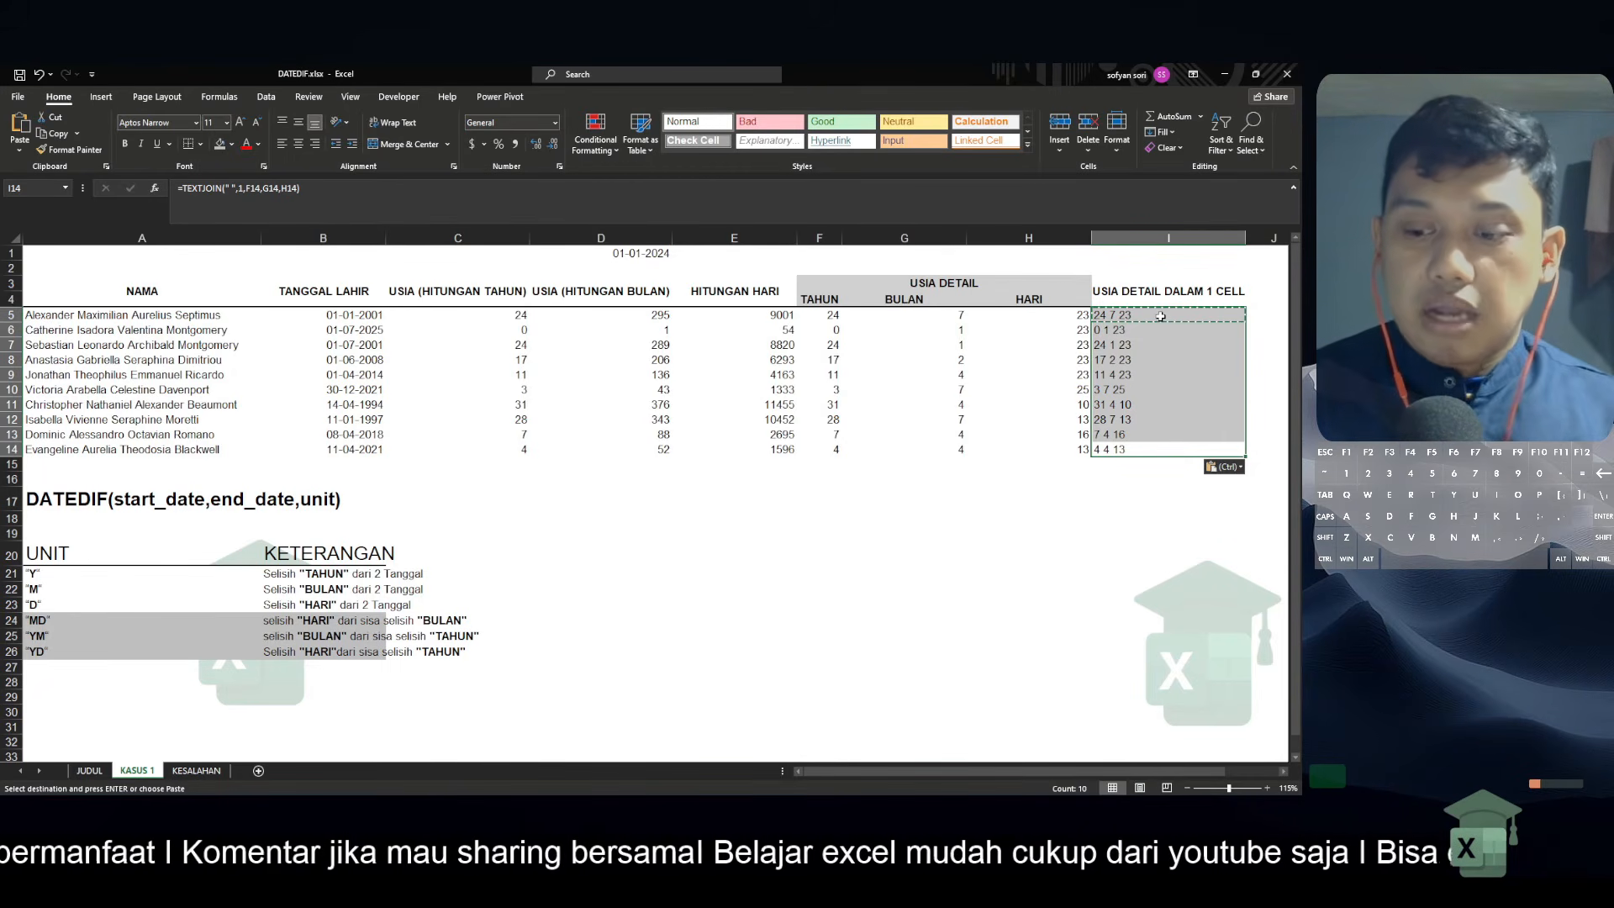
Clear the TEXTJOIN formulas from I5:I14 and return to I5
key("Delete")
key("Up")
key("Up")
key("Up")
key("Up")
key("Up")
key("Up")
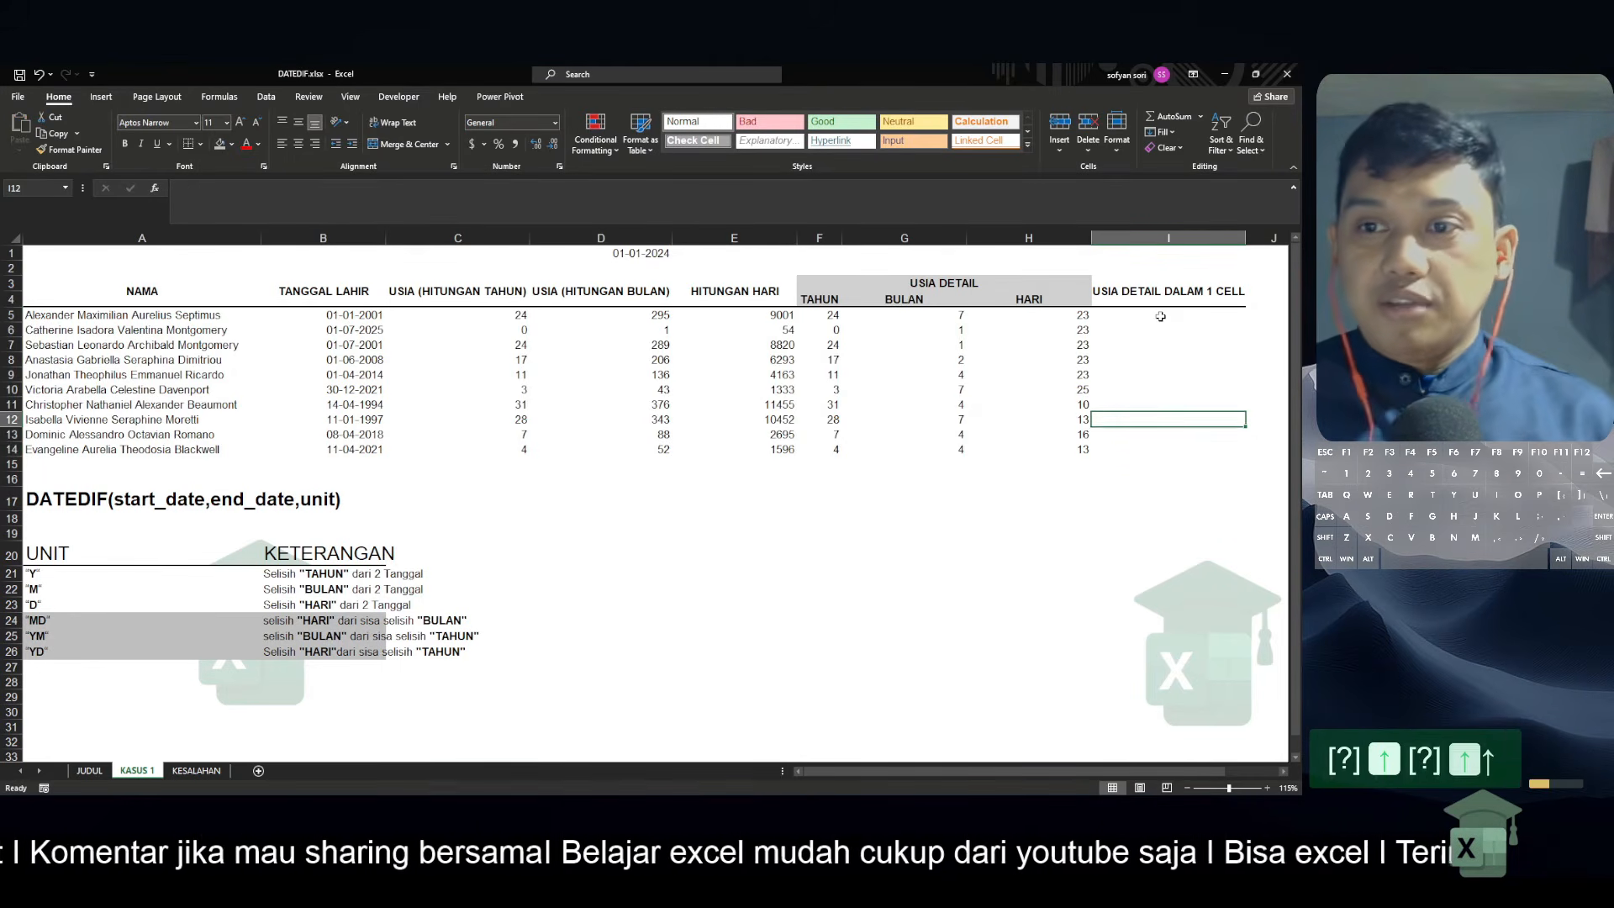
key("Up")
key("Up")
key("Up")
Begin a CONCAT function in I5 with F5 as its first text
type("=")
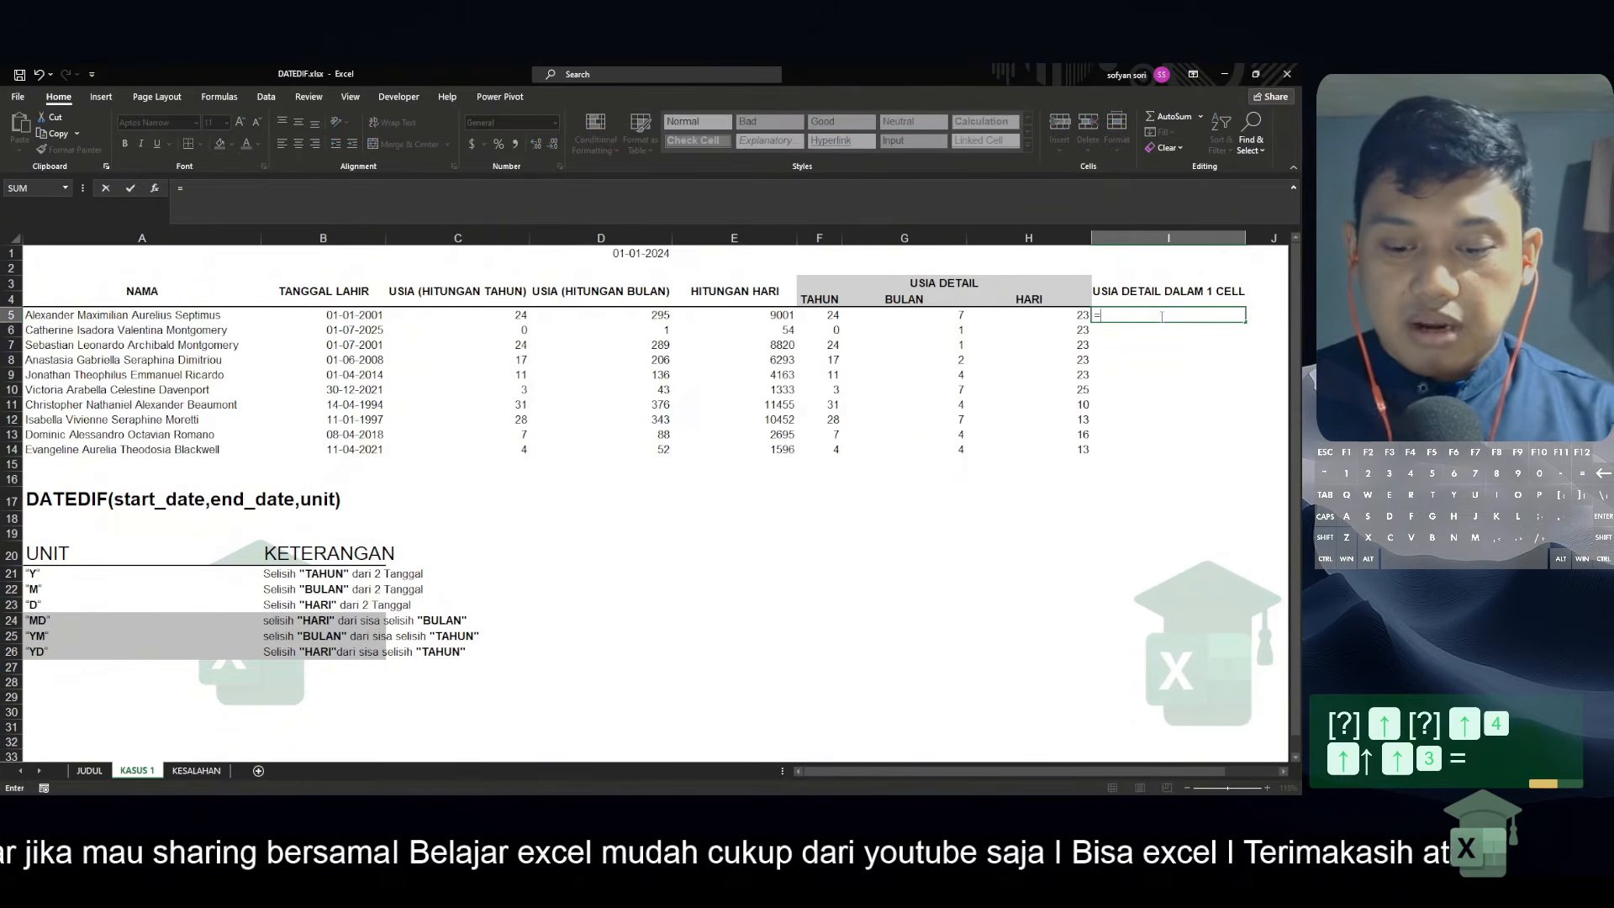
type("con")
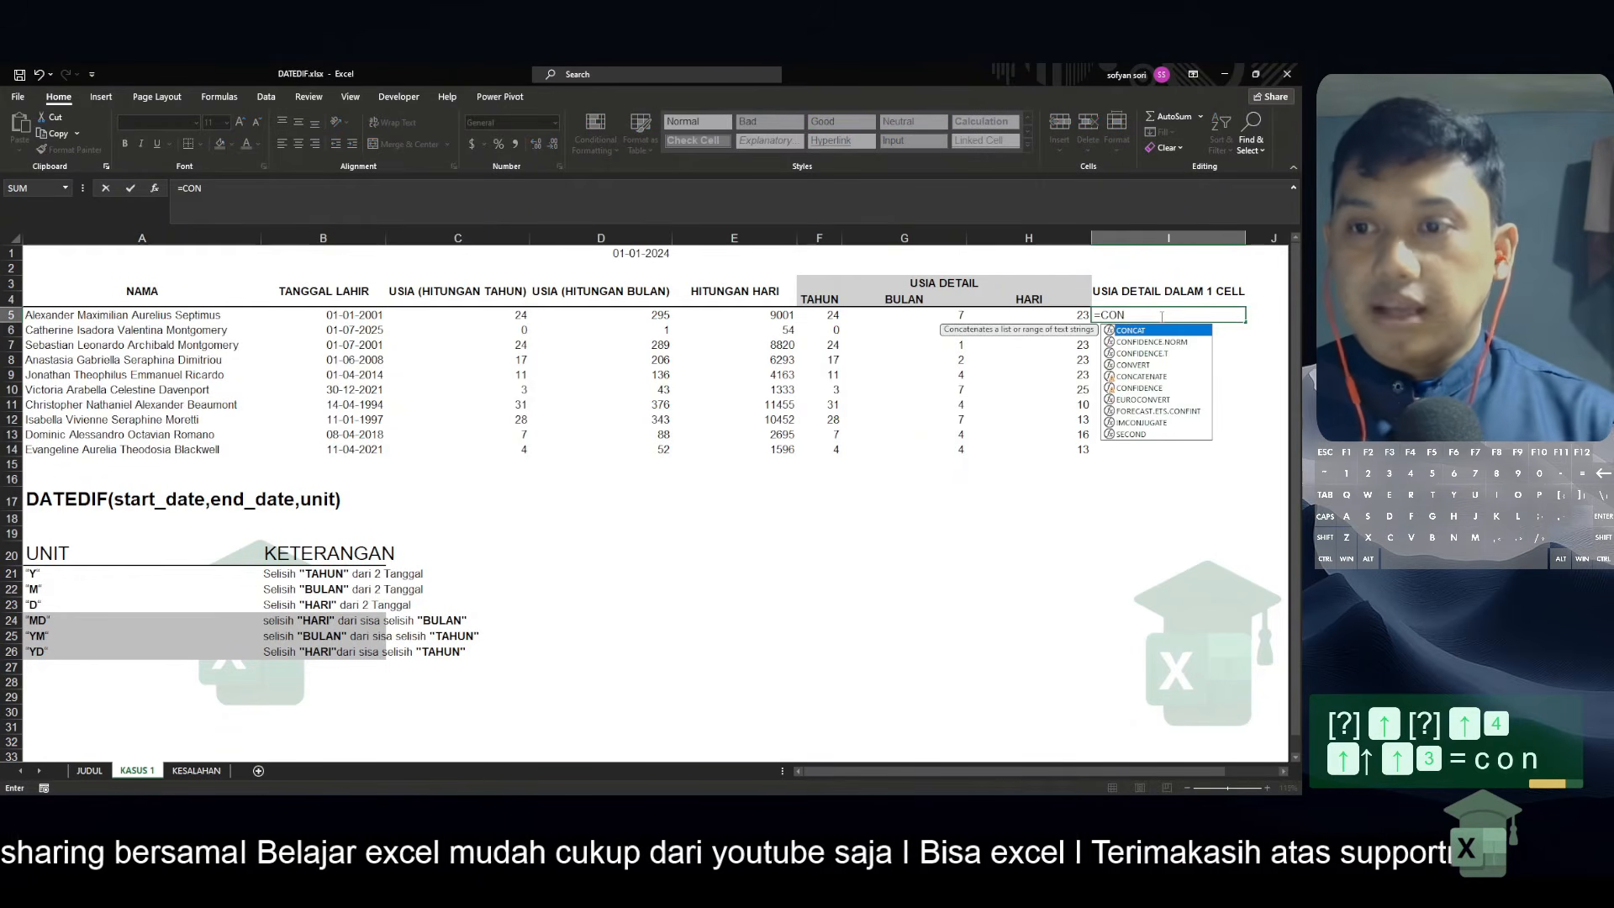
key("Tab")
key("Left")
key("Left")
key("Left")
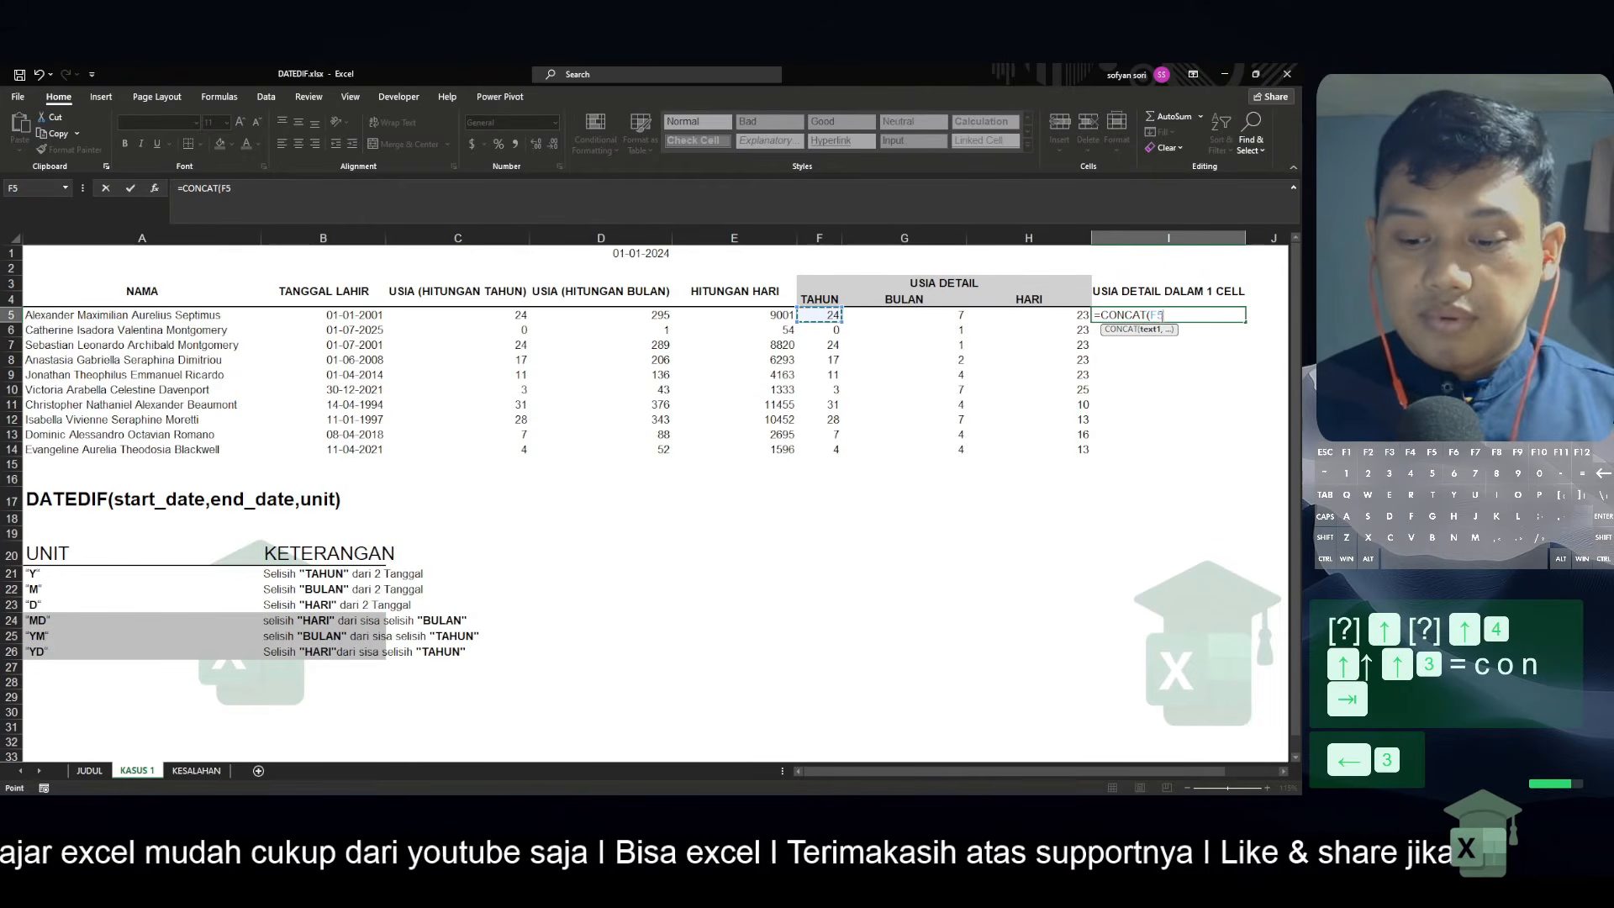
Add the label " Tahun" as the second text of the CONCAT formula in I5
type(",\" ")
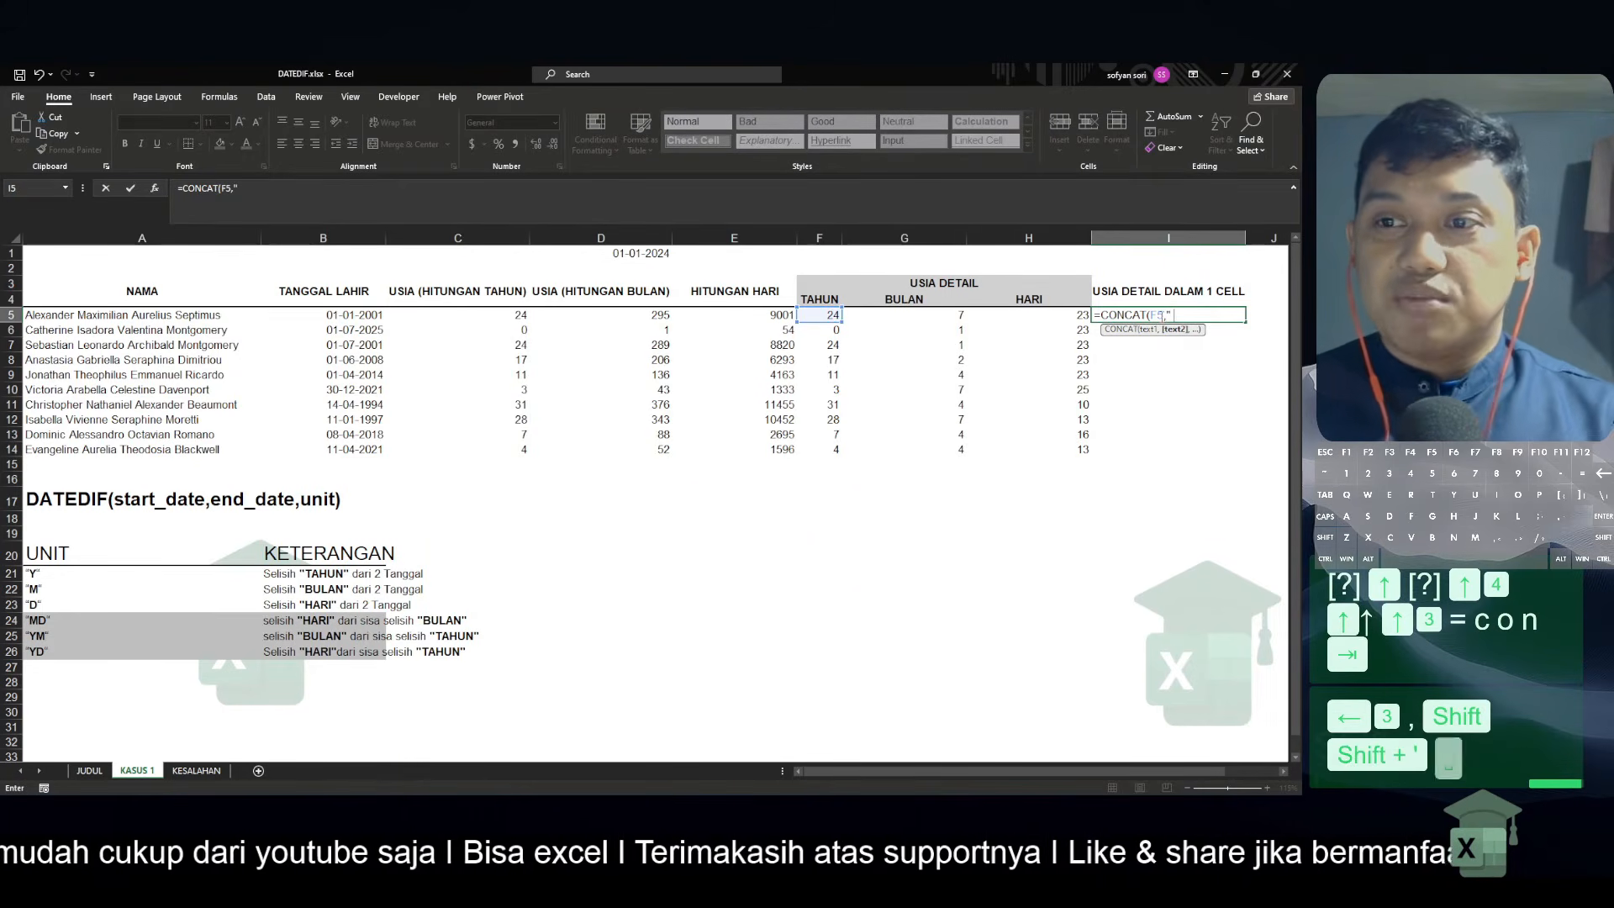
type("Tahu")
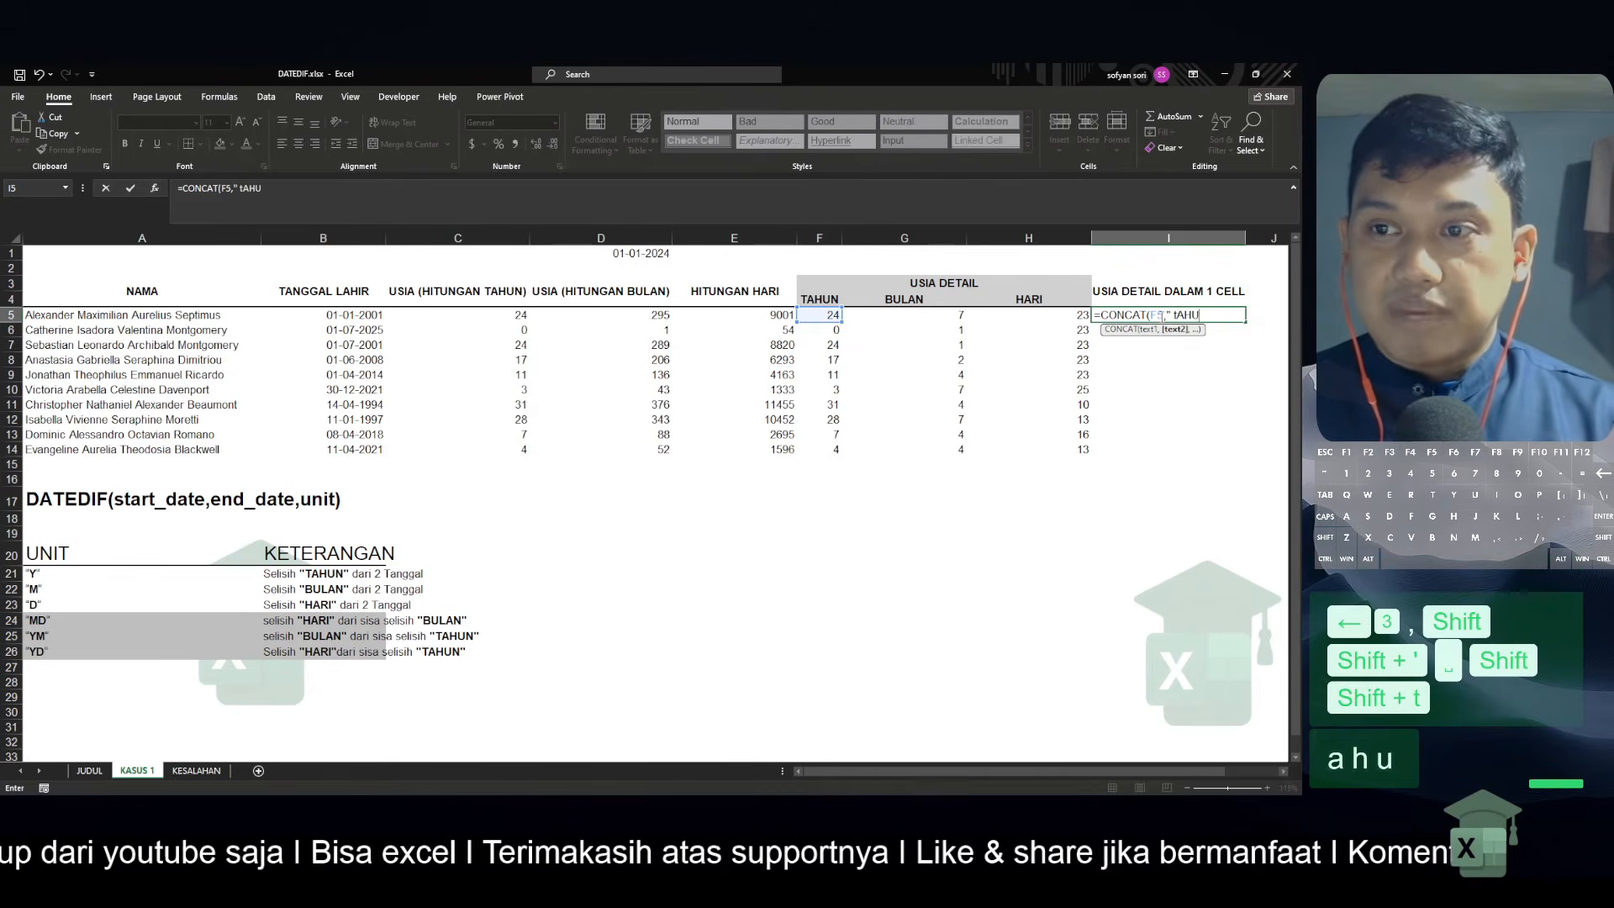
key("BackSpace")
key("BackSpace")
key("BackSpace")
key("BackSpace")
key("Caps_Lock")
type("Tahu")
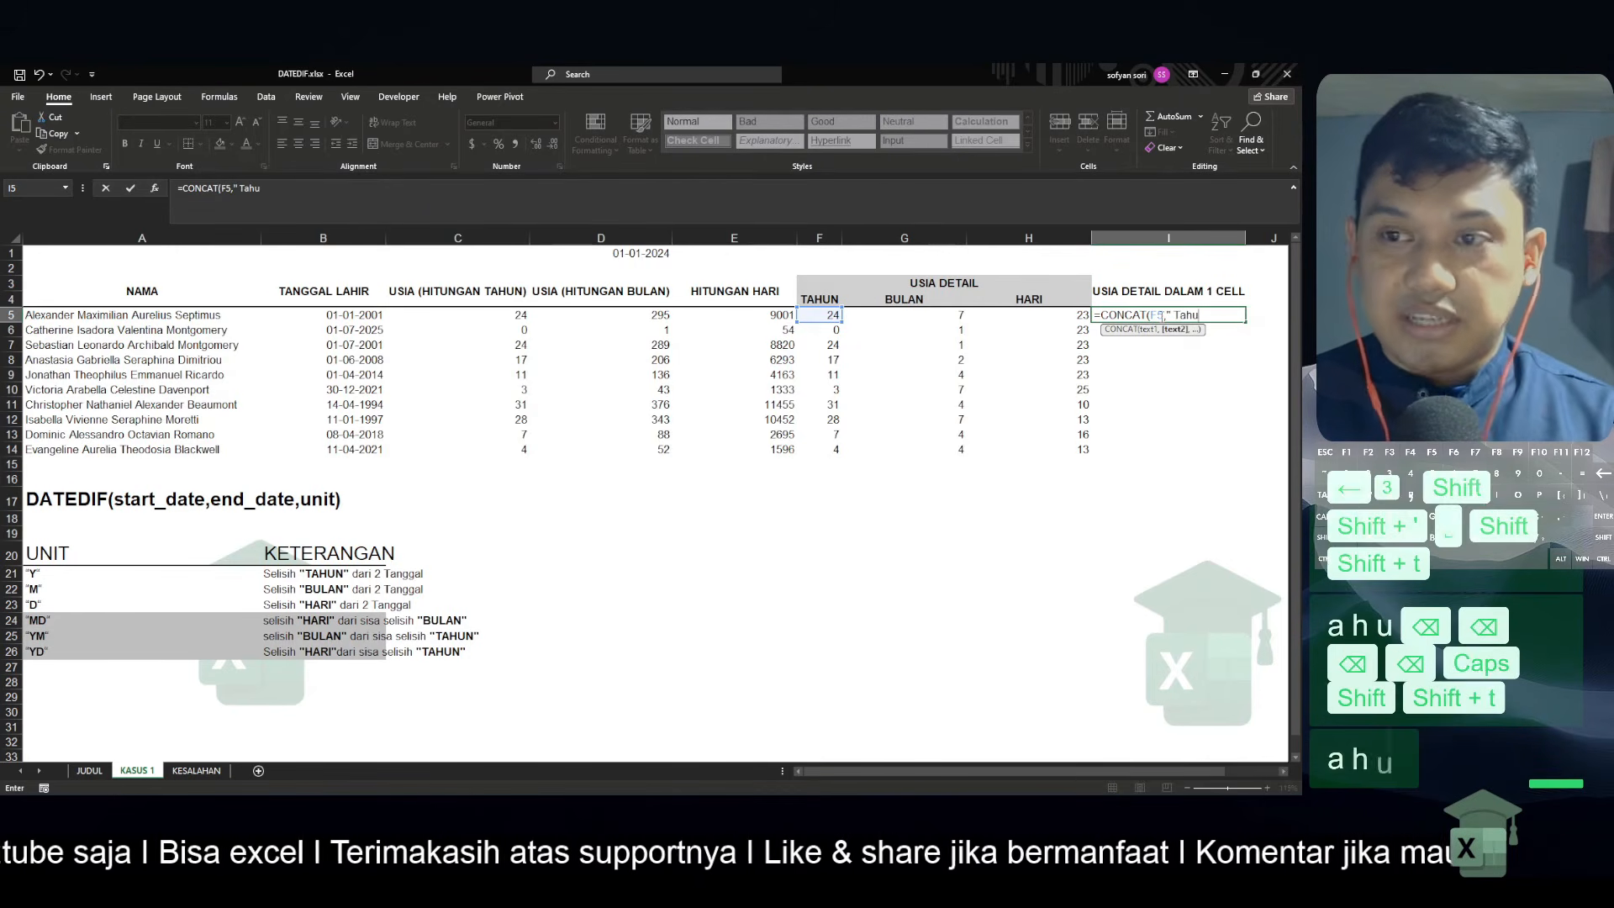
type("n\"")
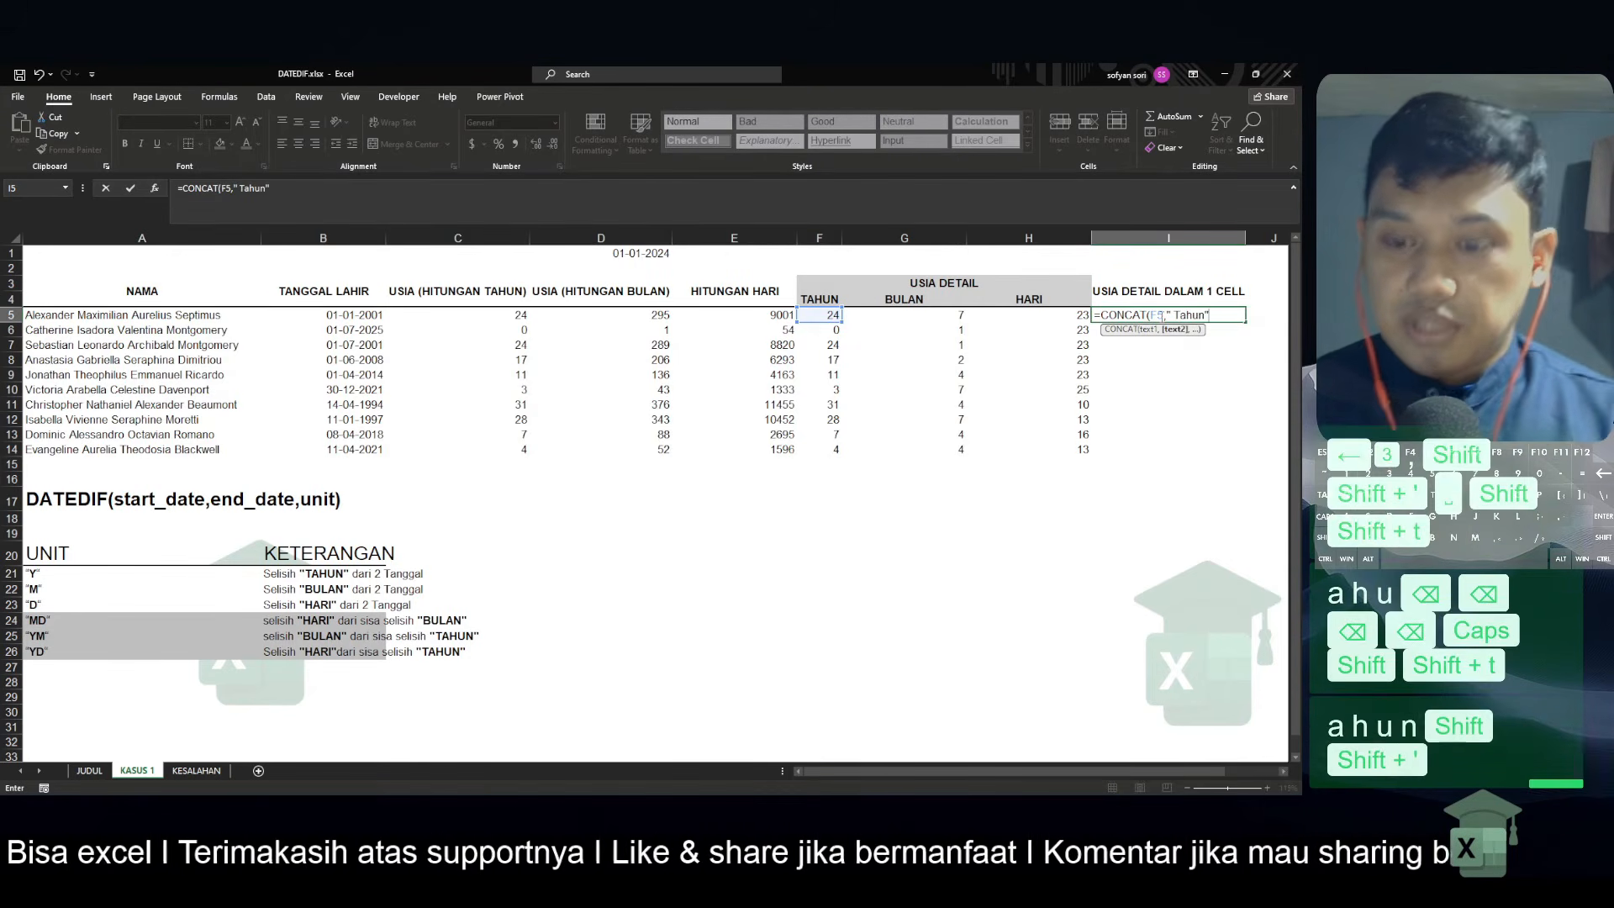
type(",")
Append G5 and the label " Bulan" as further texts in the I5 formula
key("Left")
key("Left")
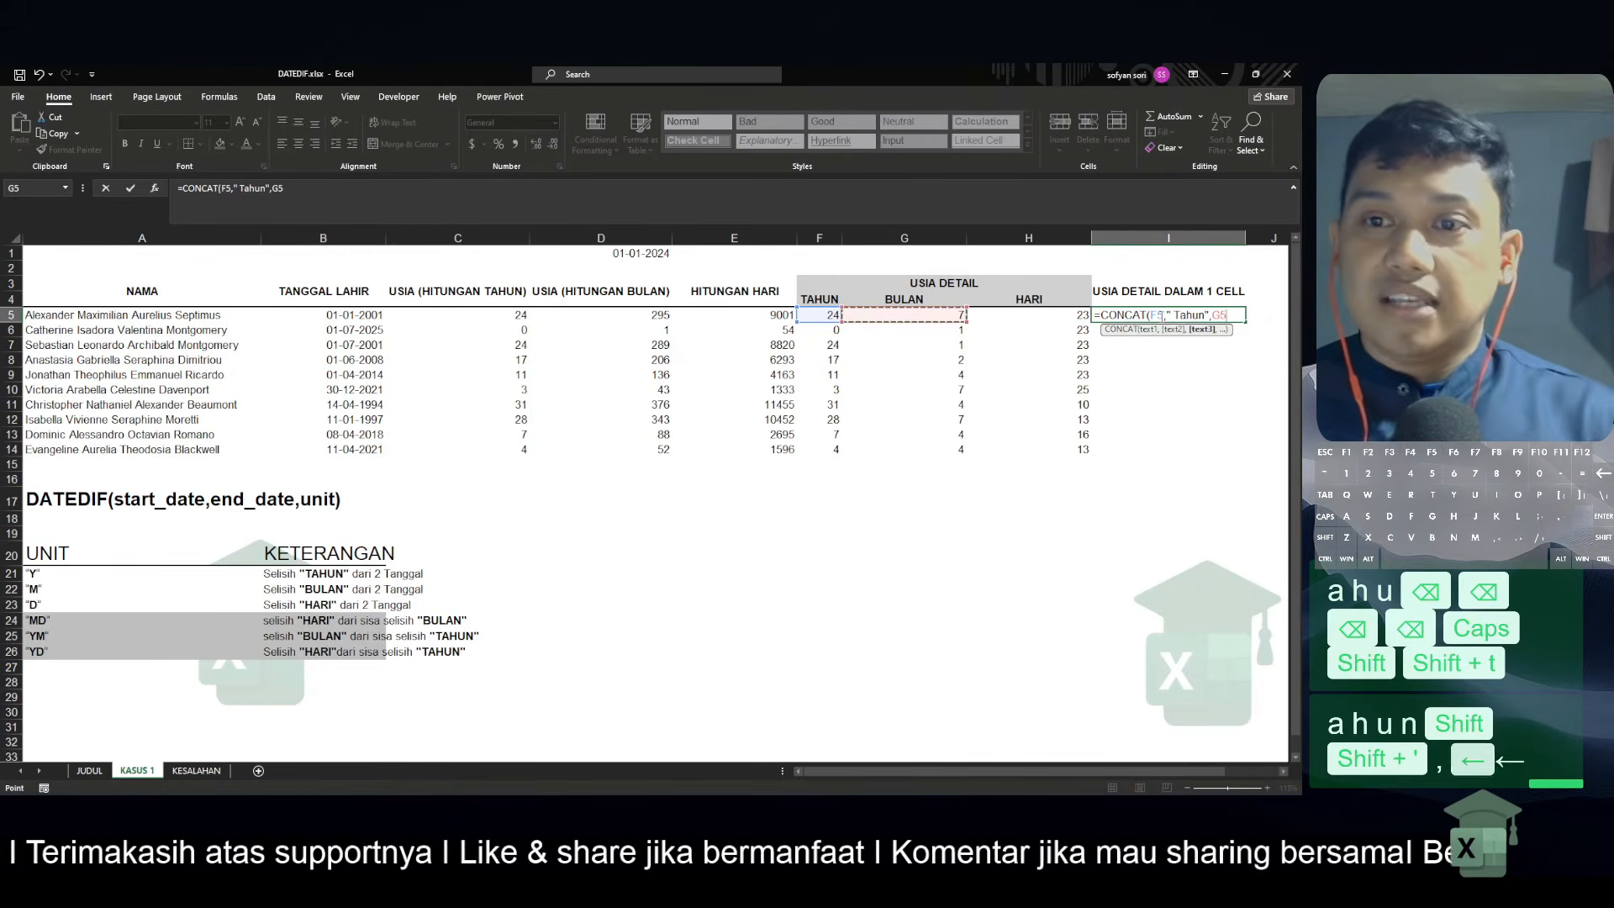
type(",\"")
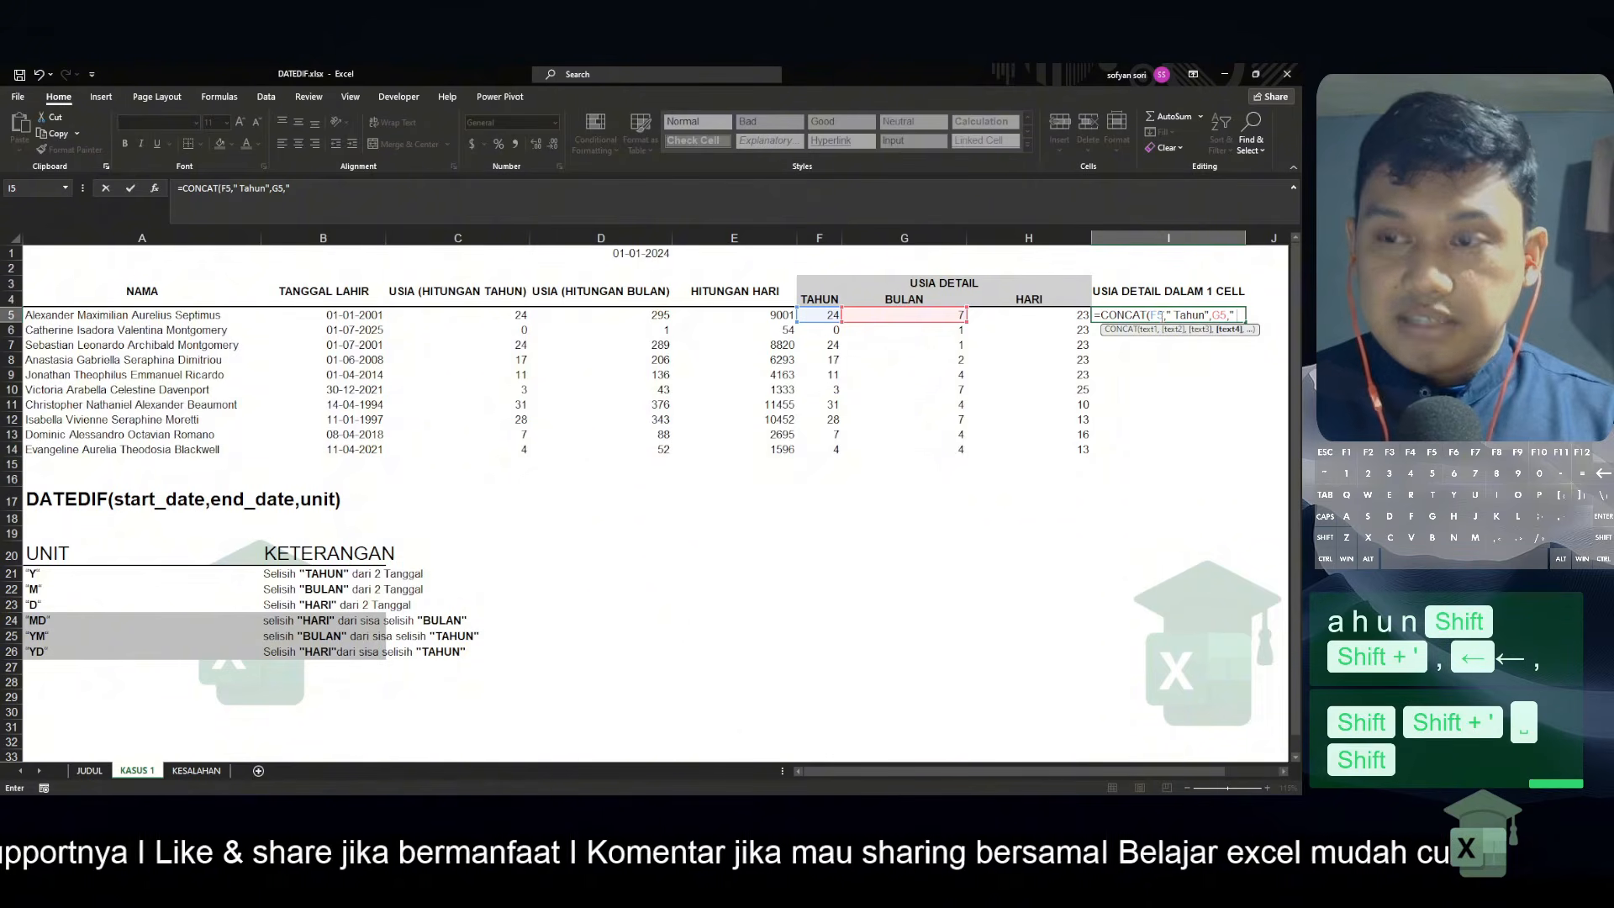
type("Bulan")
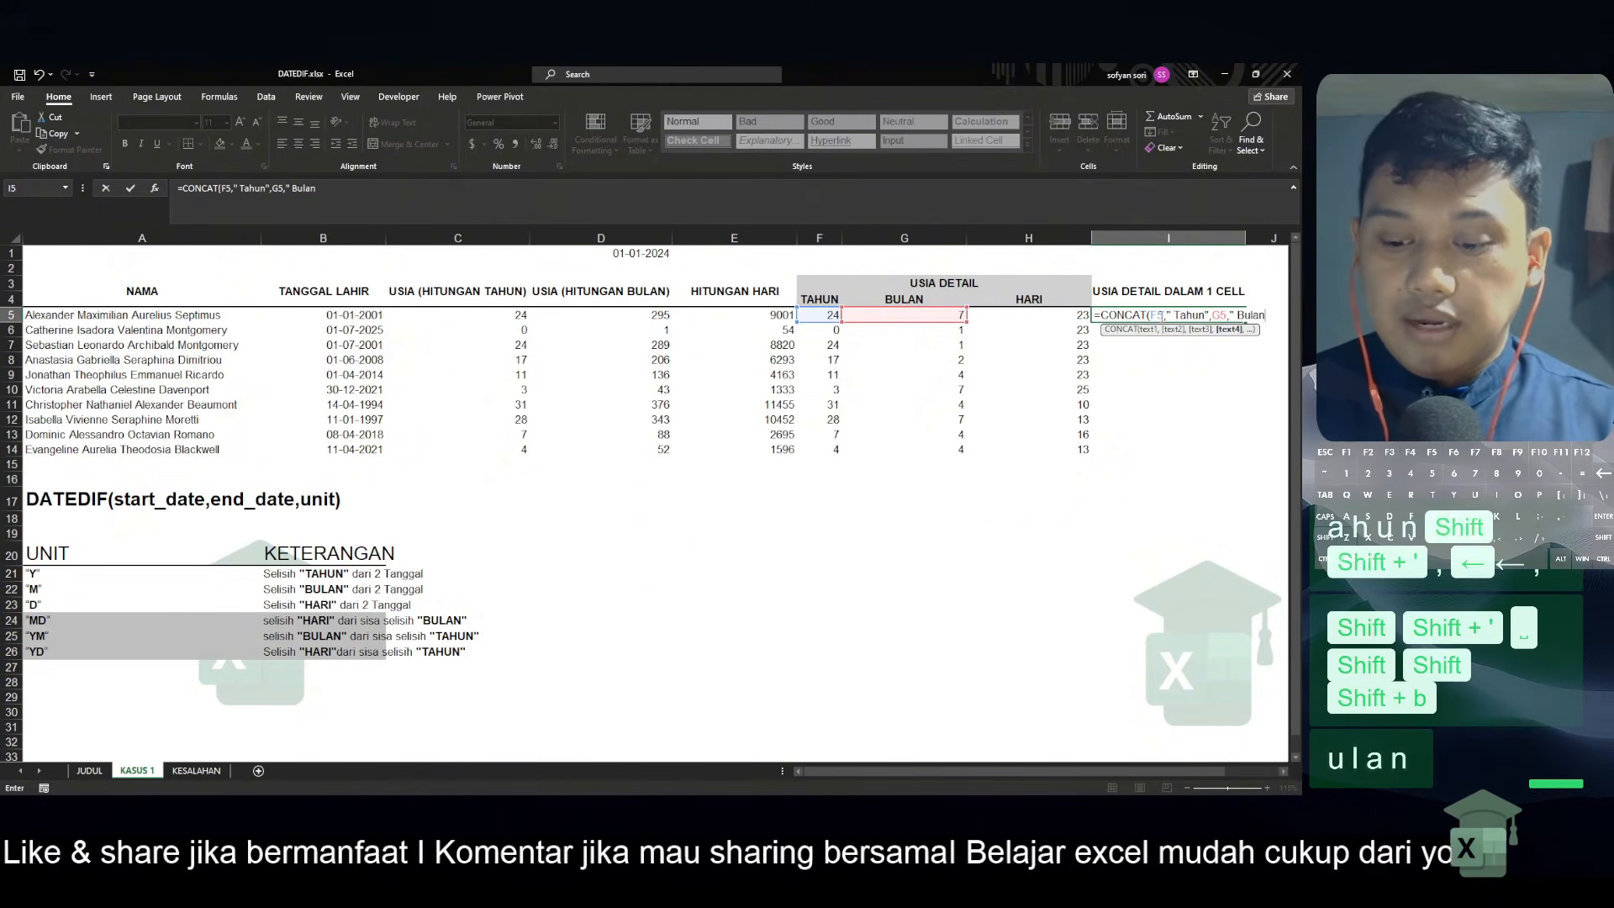
type("\",")
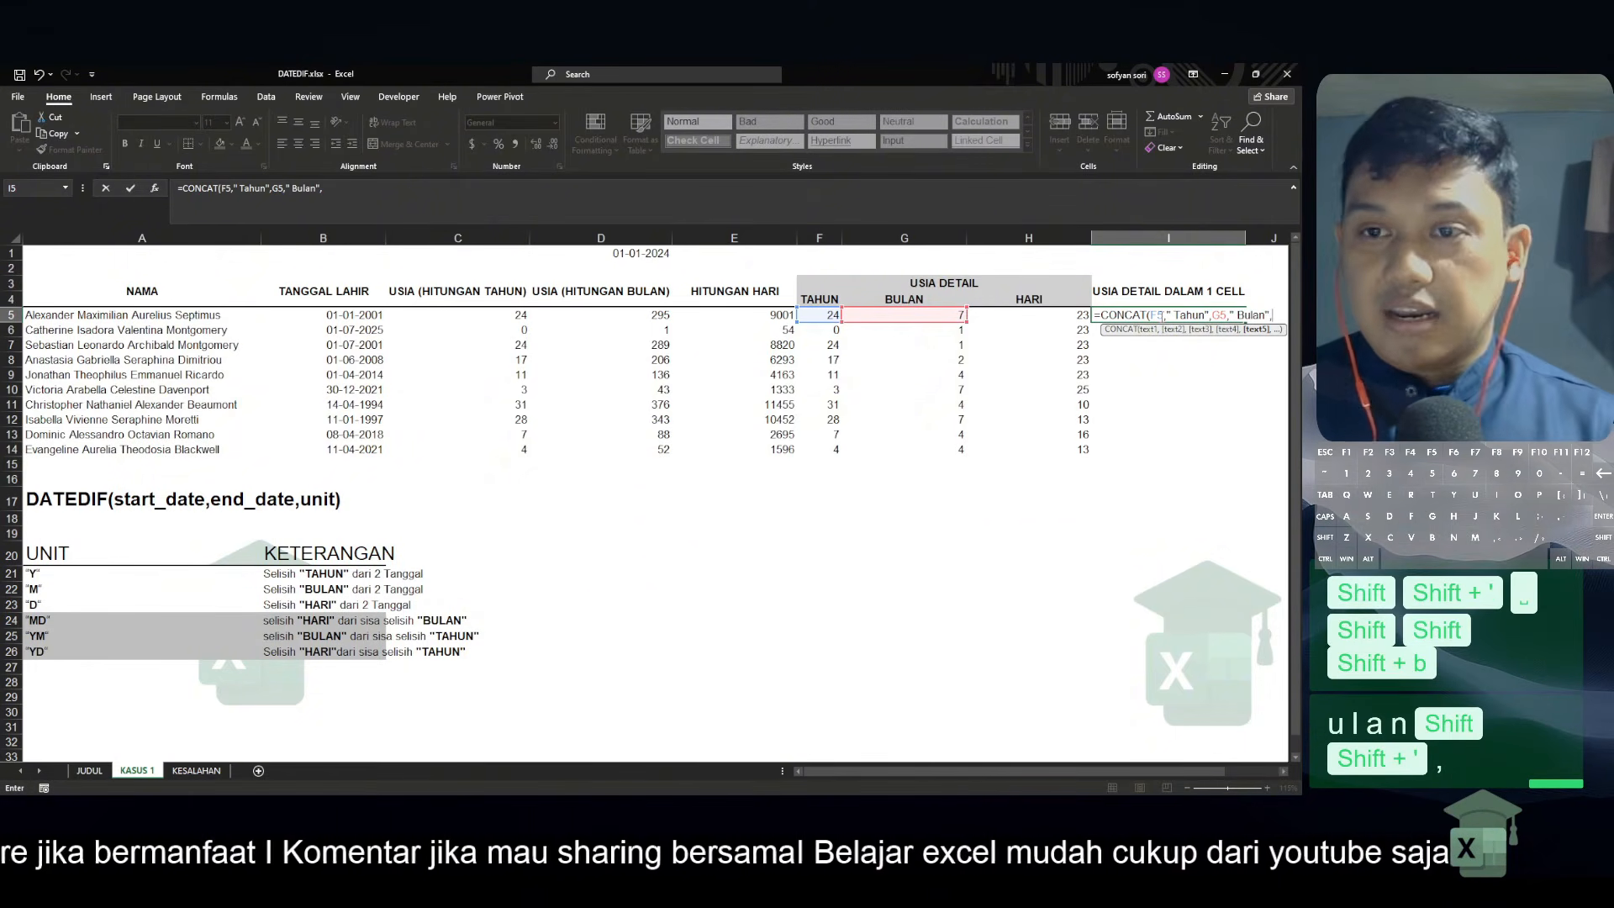
Append H5 and the label "Hari", completing I5 as =CONCAT(F5," Tahun",G5," Bulan",H5,"Hari")
key("Left")
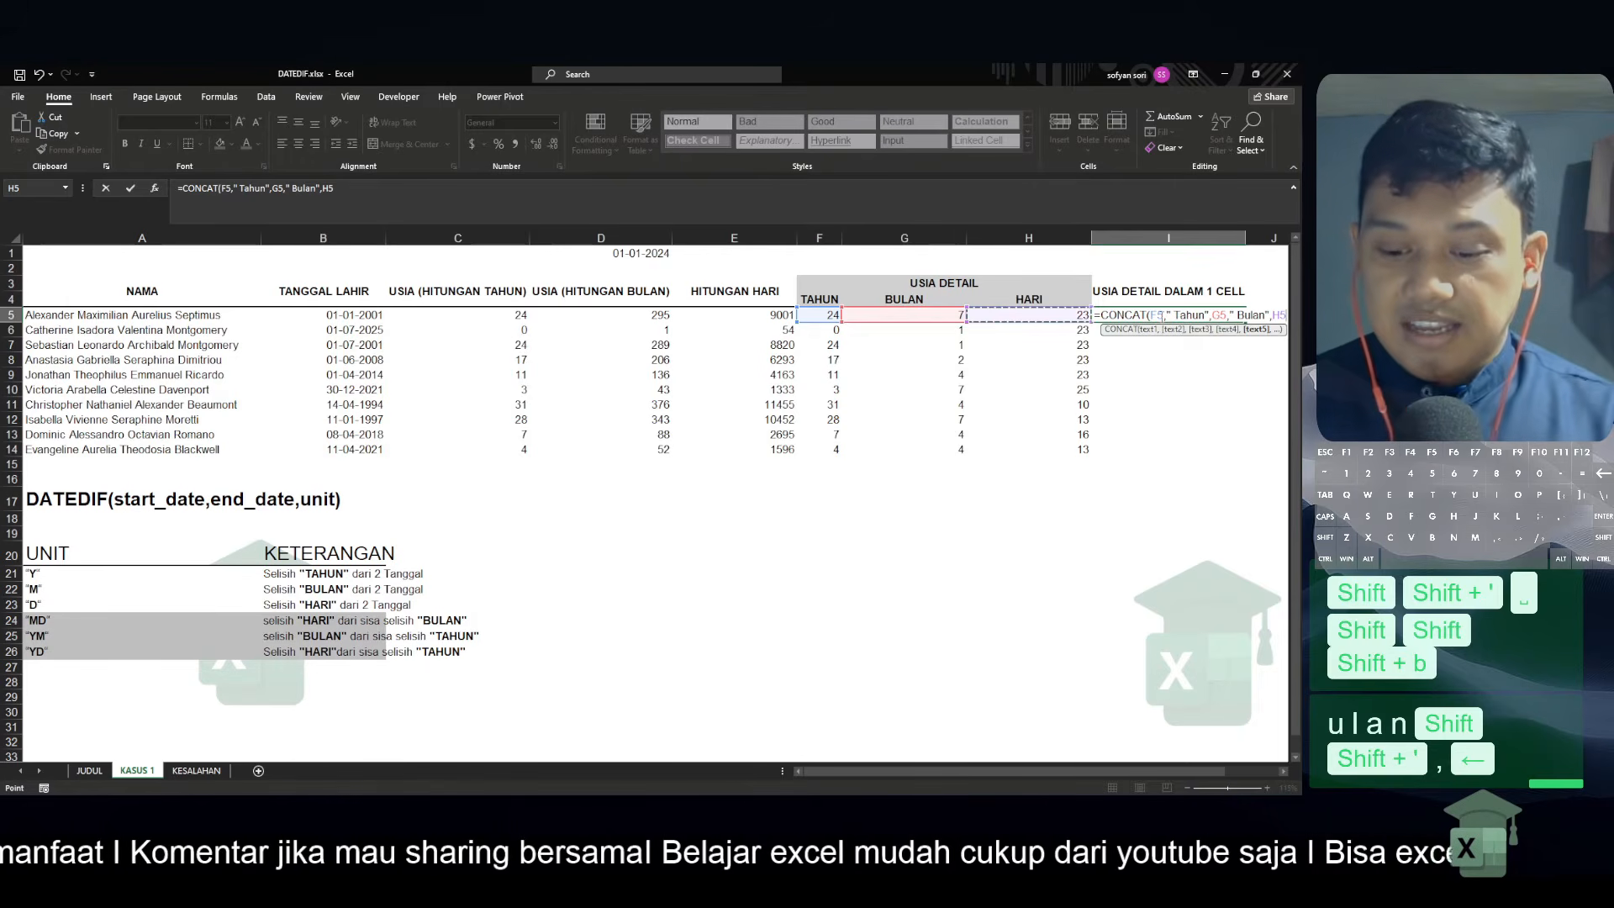
type(",\"Hari")
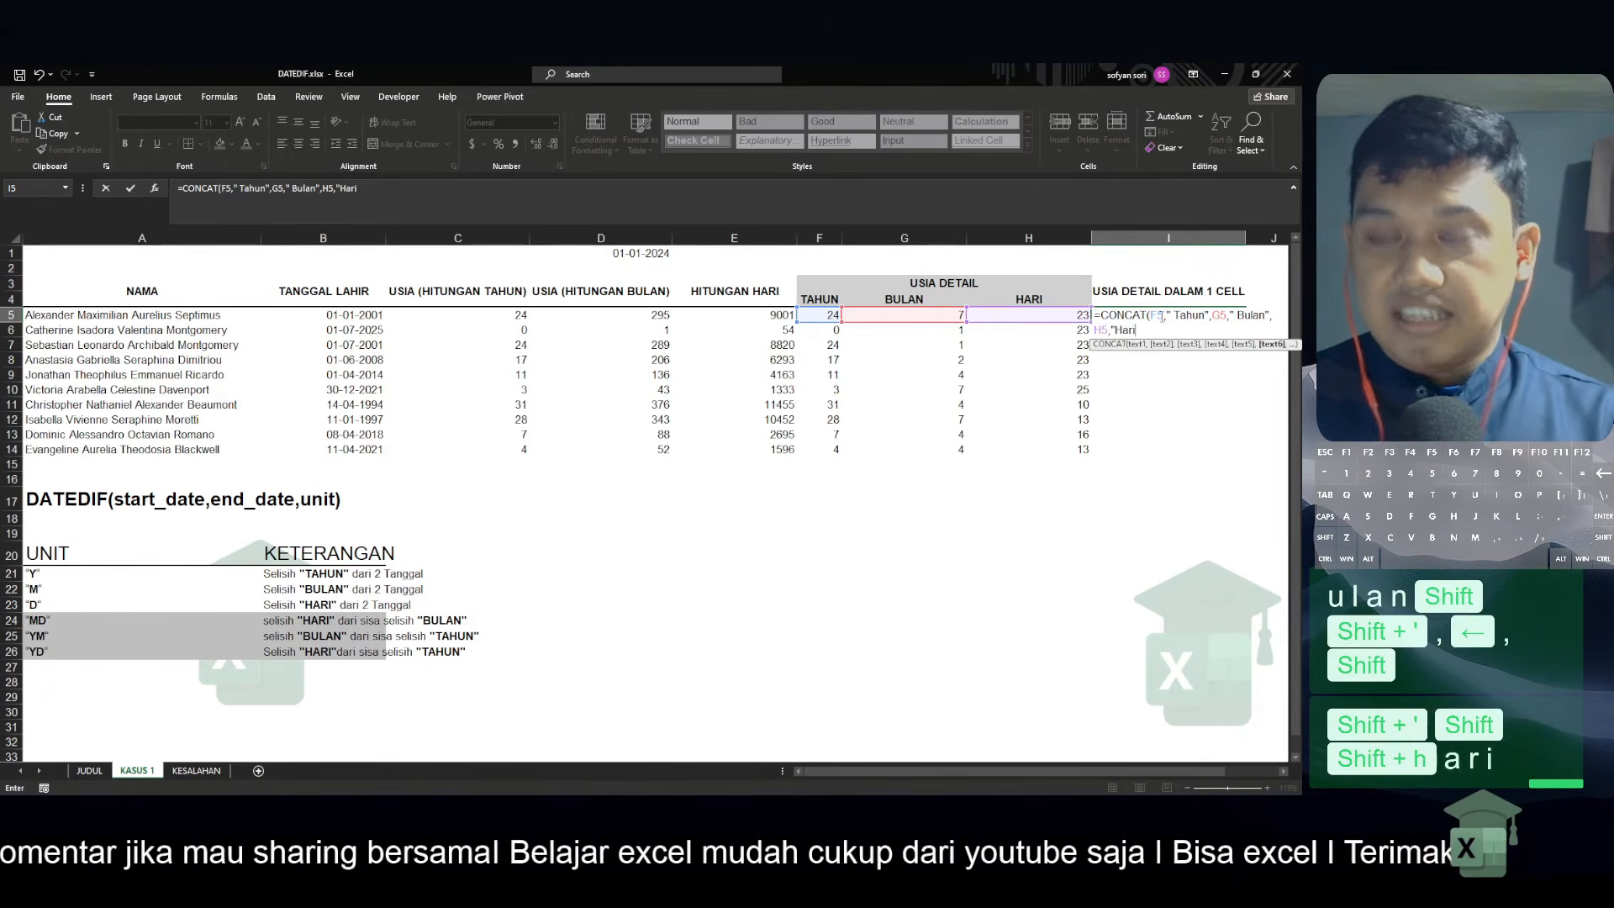
type("\")")
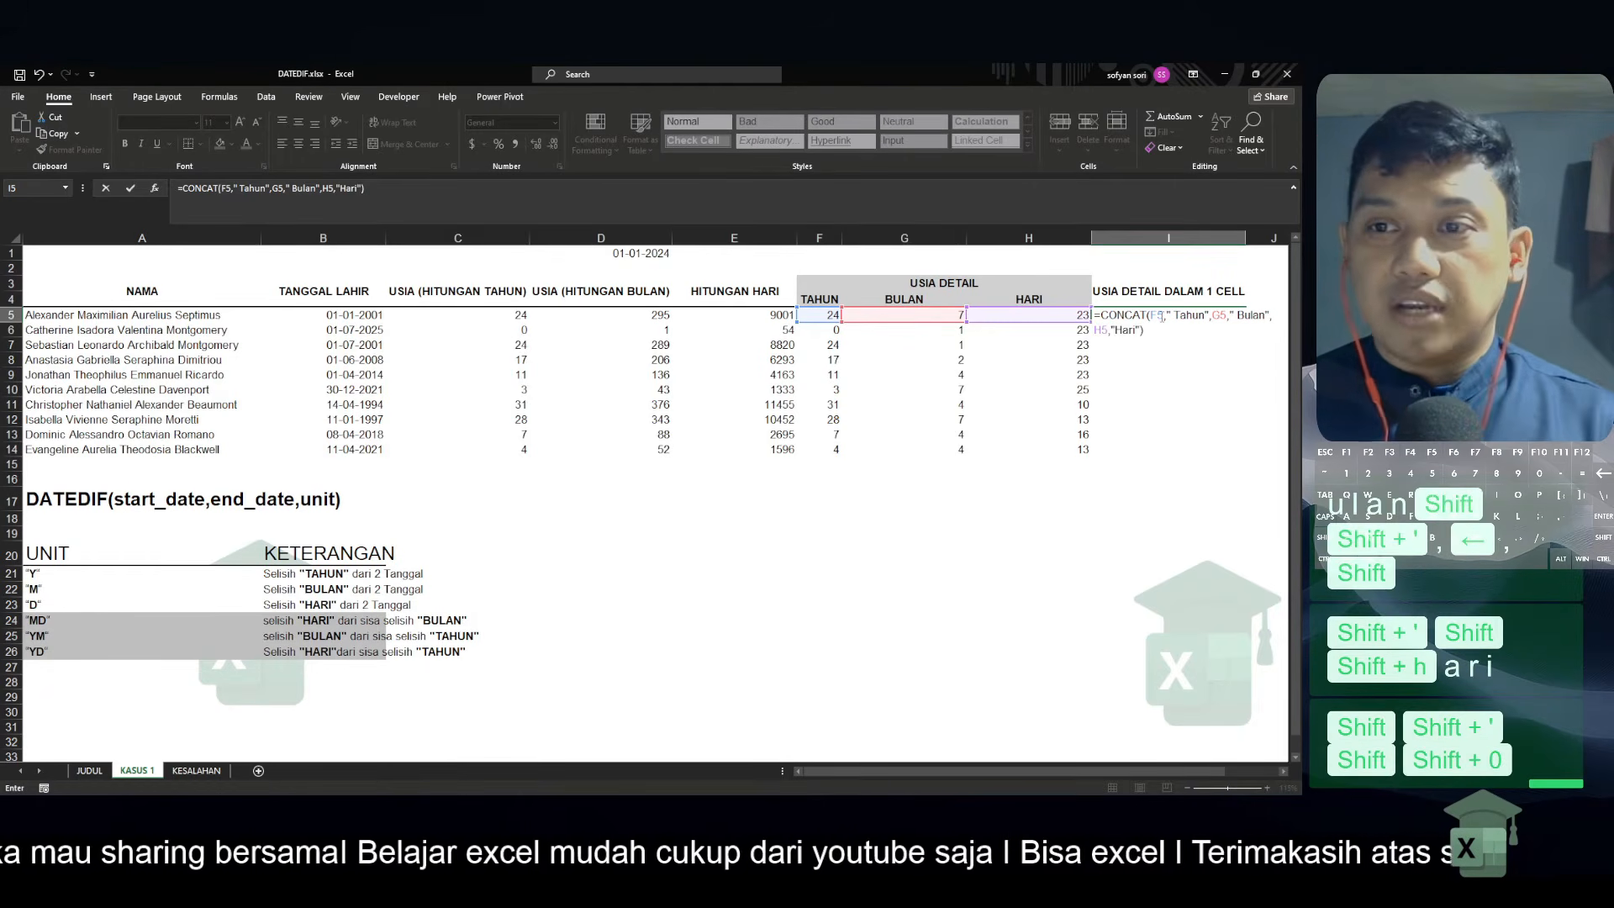
key("Return")
key("Up")
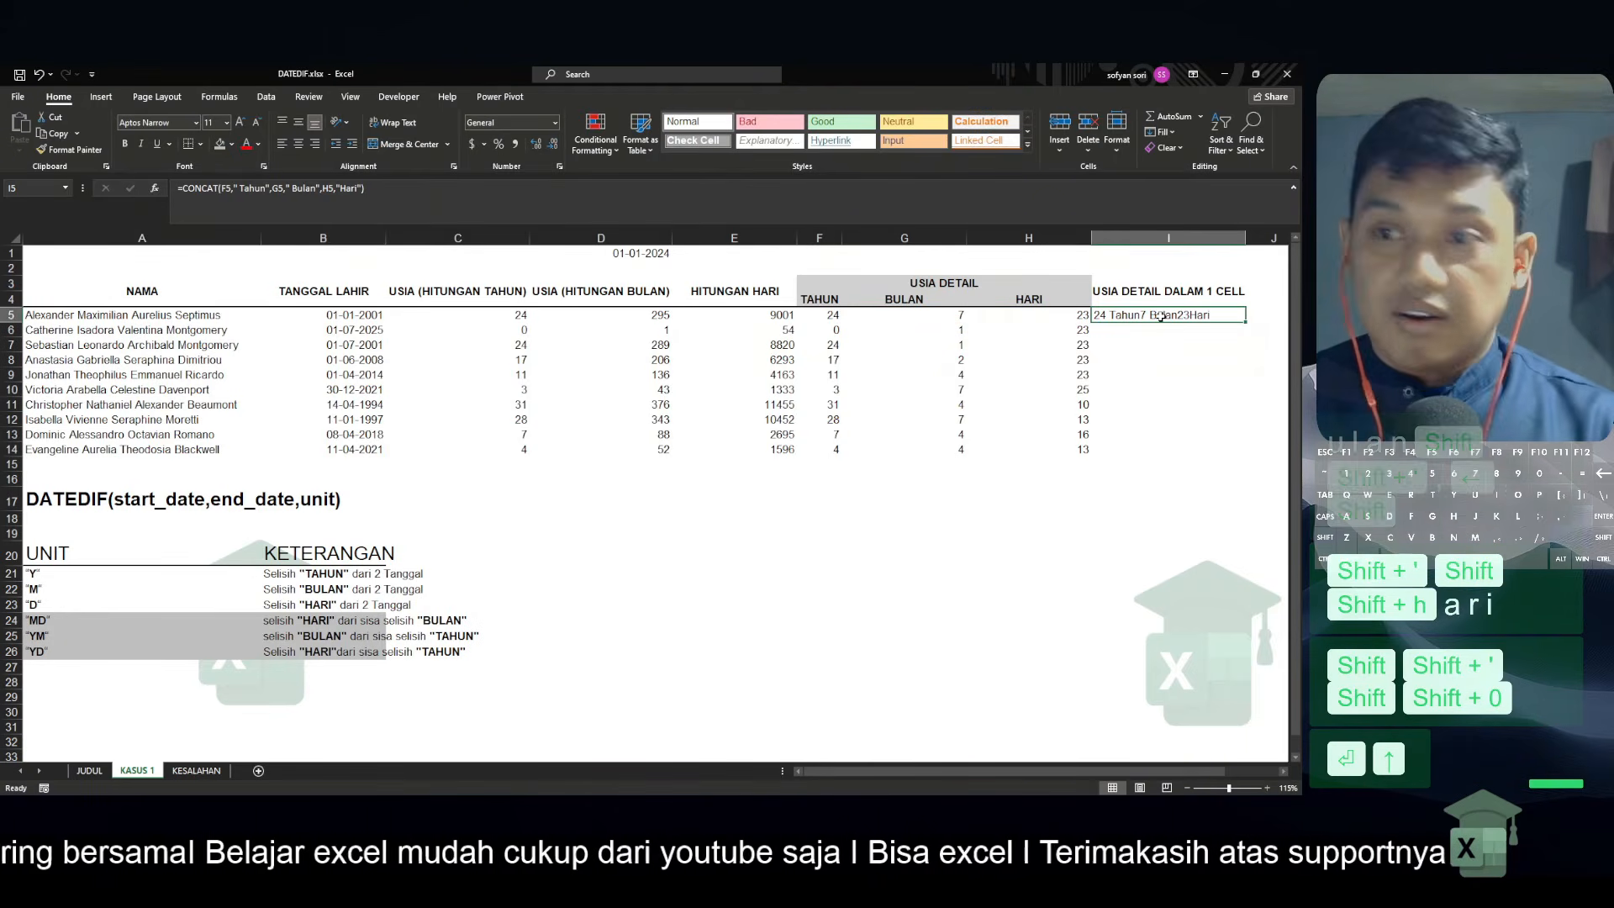
Edit the CONCAT formula in I5 to add a trailing space to the Tahun label, making it " Tahun "
key("F2")
key("Return")
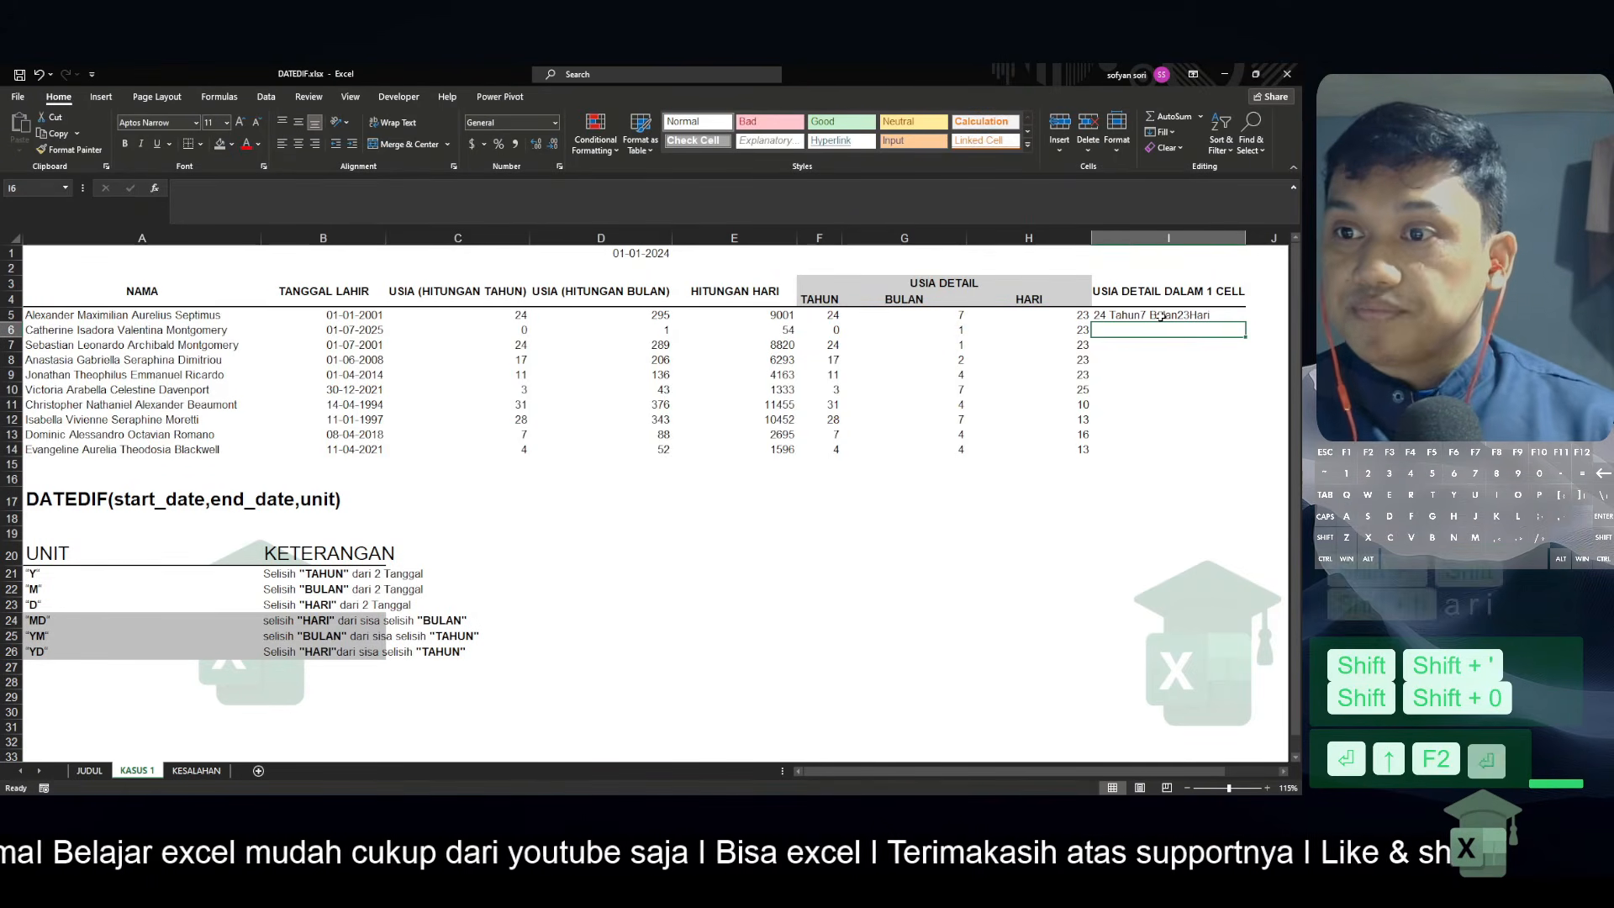
left_click(1161, 316)
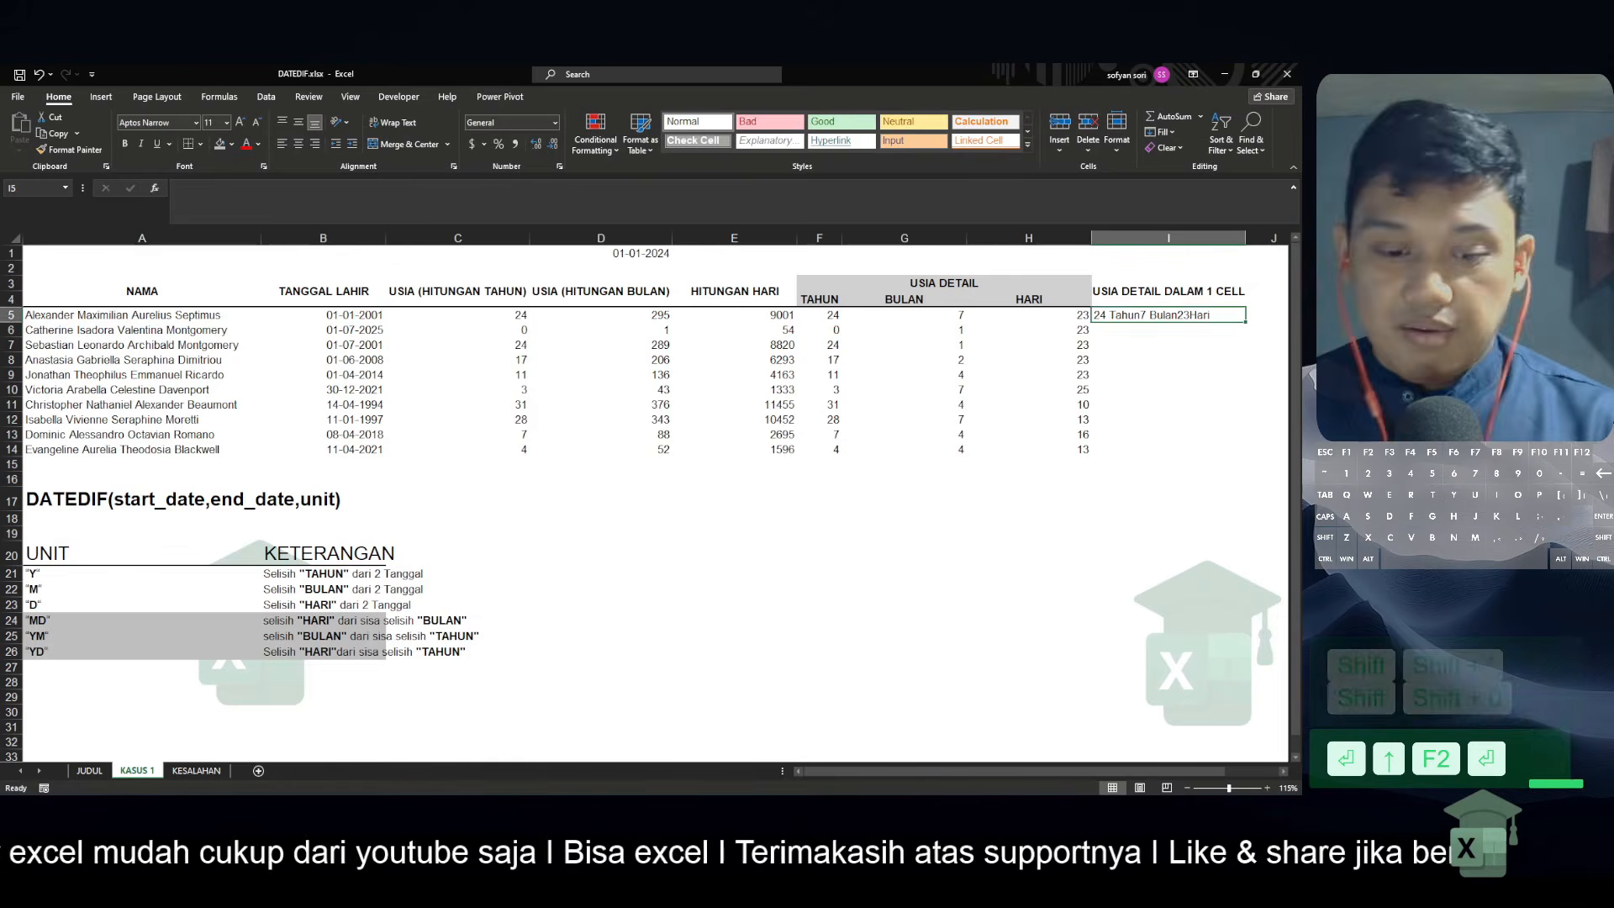
key("F2")
key("Left")
key("Left")
key("Left")
key("Left")
key("Left")
key("Left")
key("Left")
key("Left")
key("Left")
key("Left")
key("Left")
key("Left")
key("Left")
key("Left")
key("Left")
key("Left")
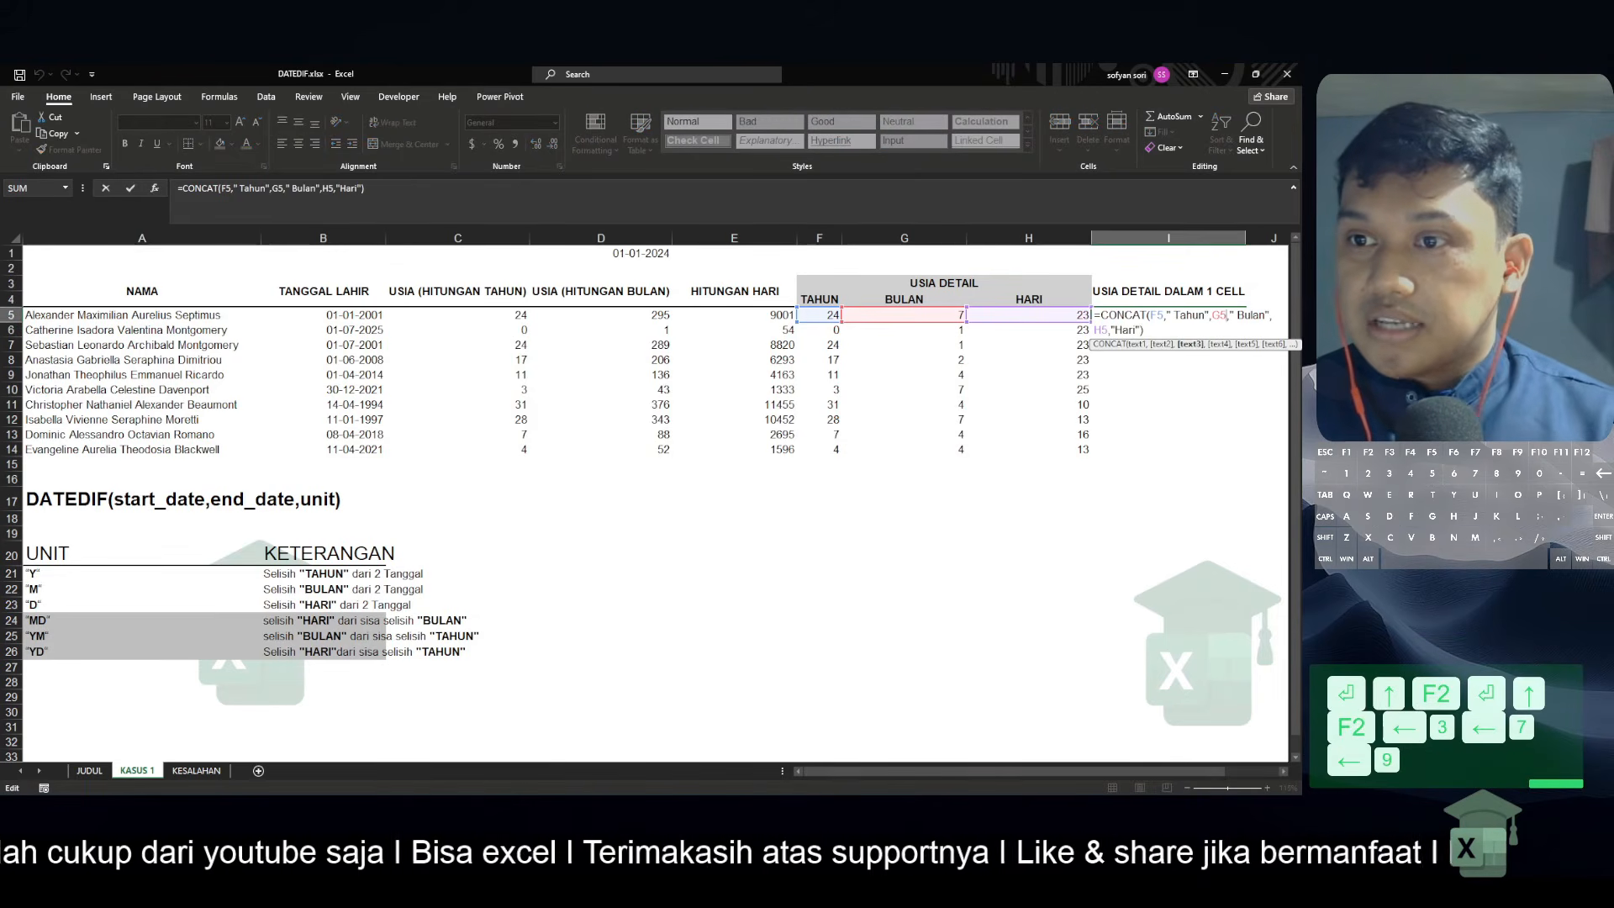
key("Left")
key("Left")
key("Left")
key("Left")
key("Right")
key("Right")
key("Right")
key("Right")
key("Right")
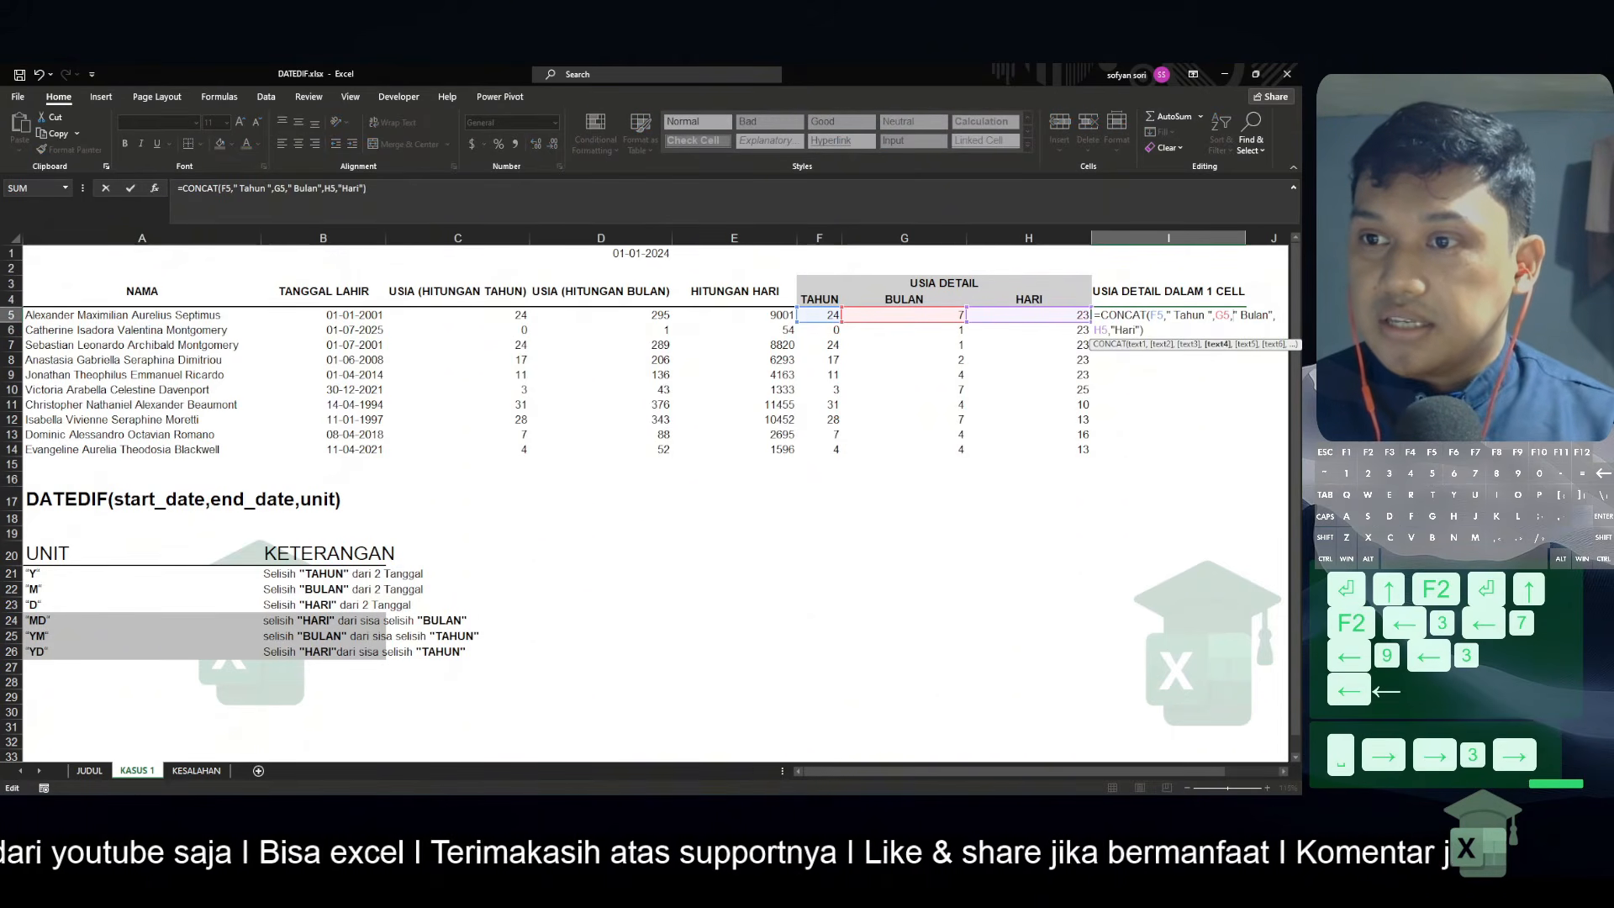
Add a space after Bulan and before Hari, so I5 holds =CONCAT(F5," Tahun ",G5," Bulan ",H5," Hari")
key("Right")
key("Right")
key("Right")
key("Right")
key("Right")
key("Right")
key("Right")
key("Right")
key("Right")
key("Right")
key("Right")
key("Right")
key("Right")
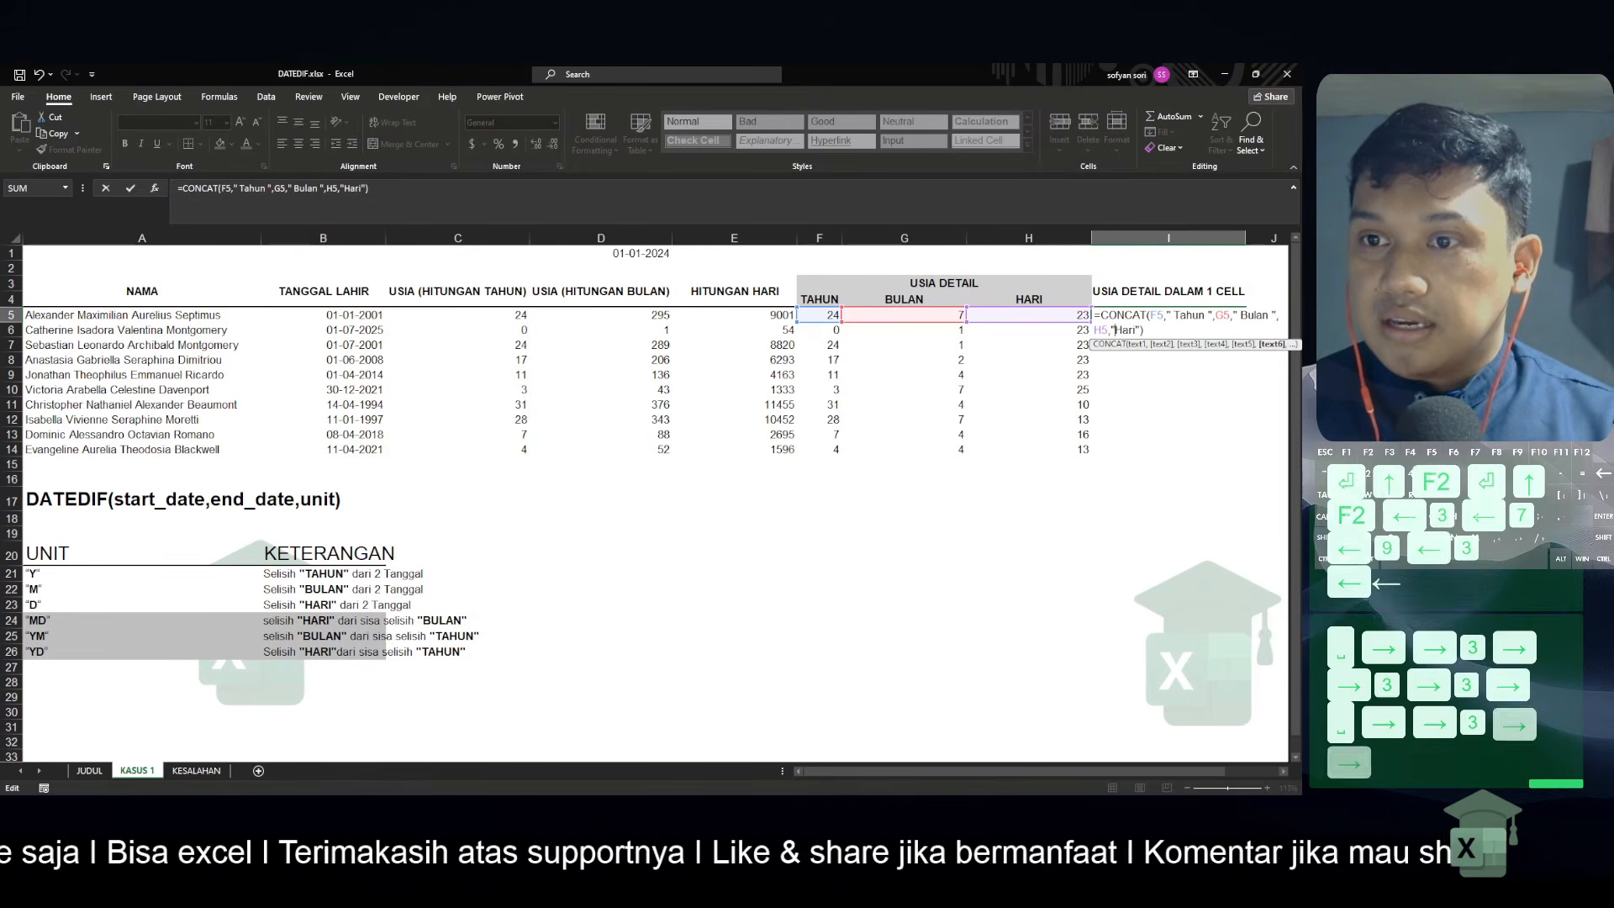
key("Left")
key("Right")
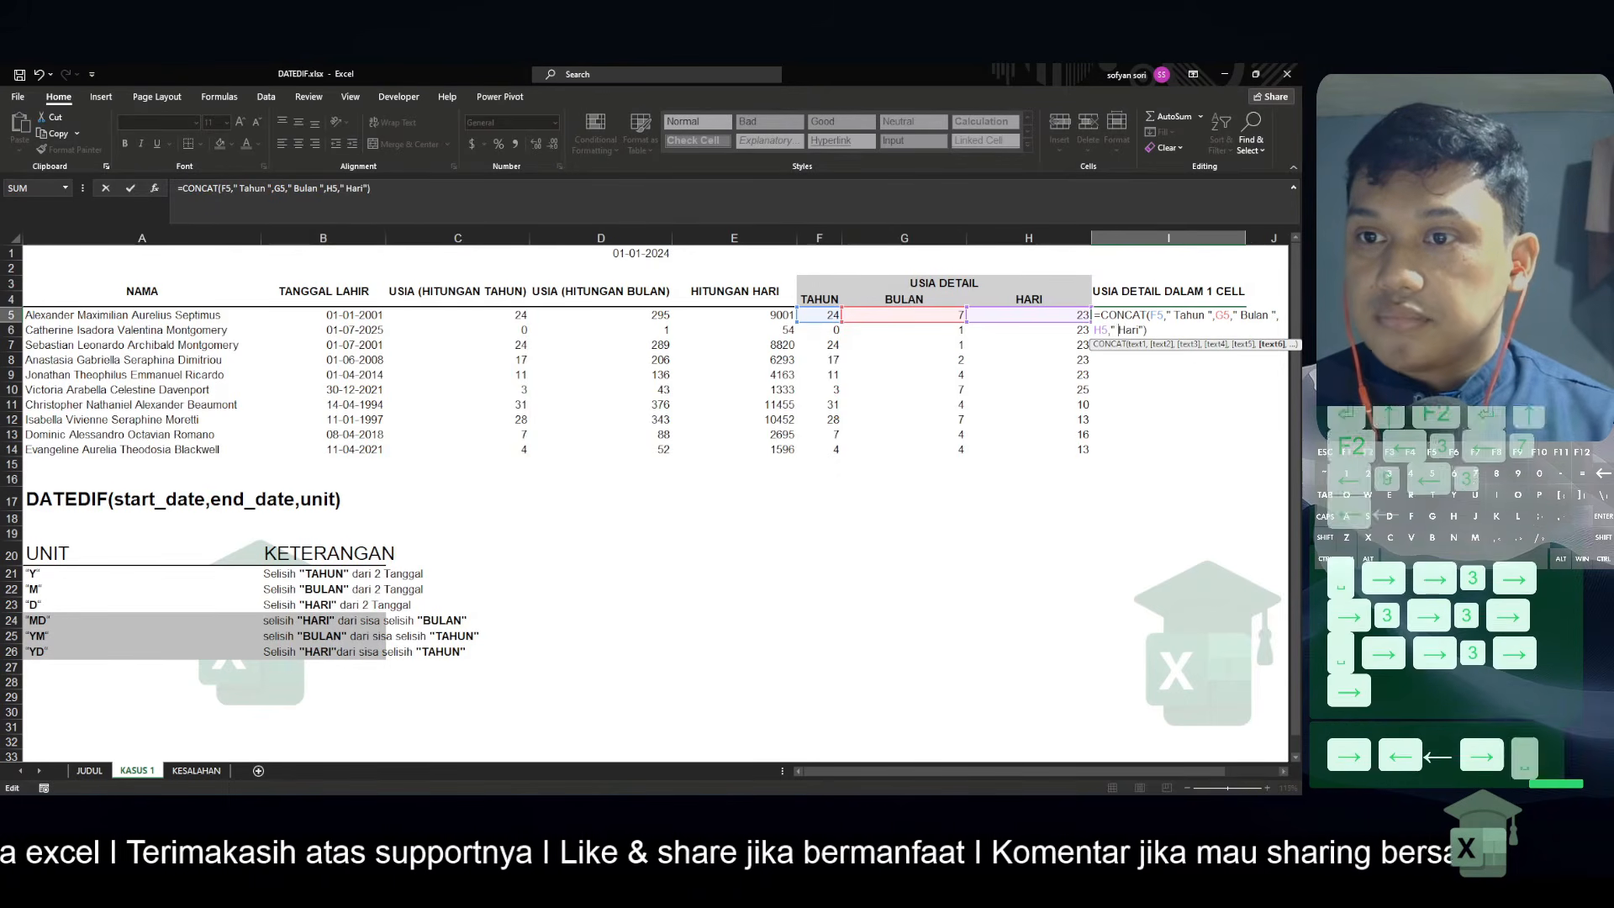
key("Return")
Copy the CONCAT formula from I5 through I14
key("Up")
key("ctrl+c")
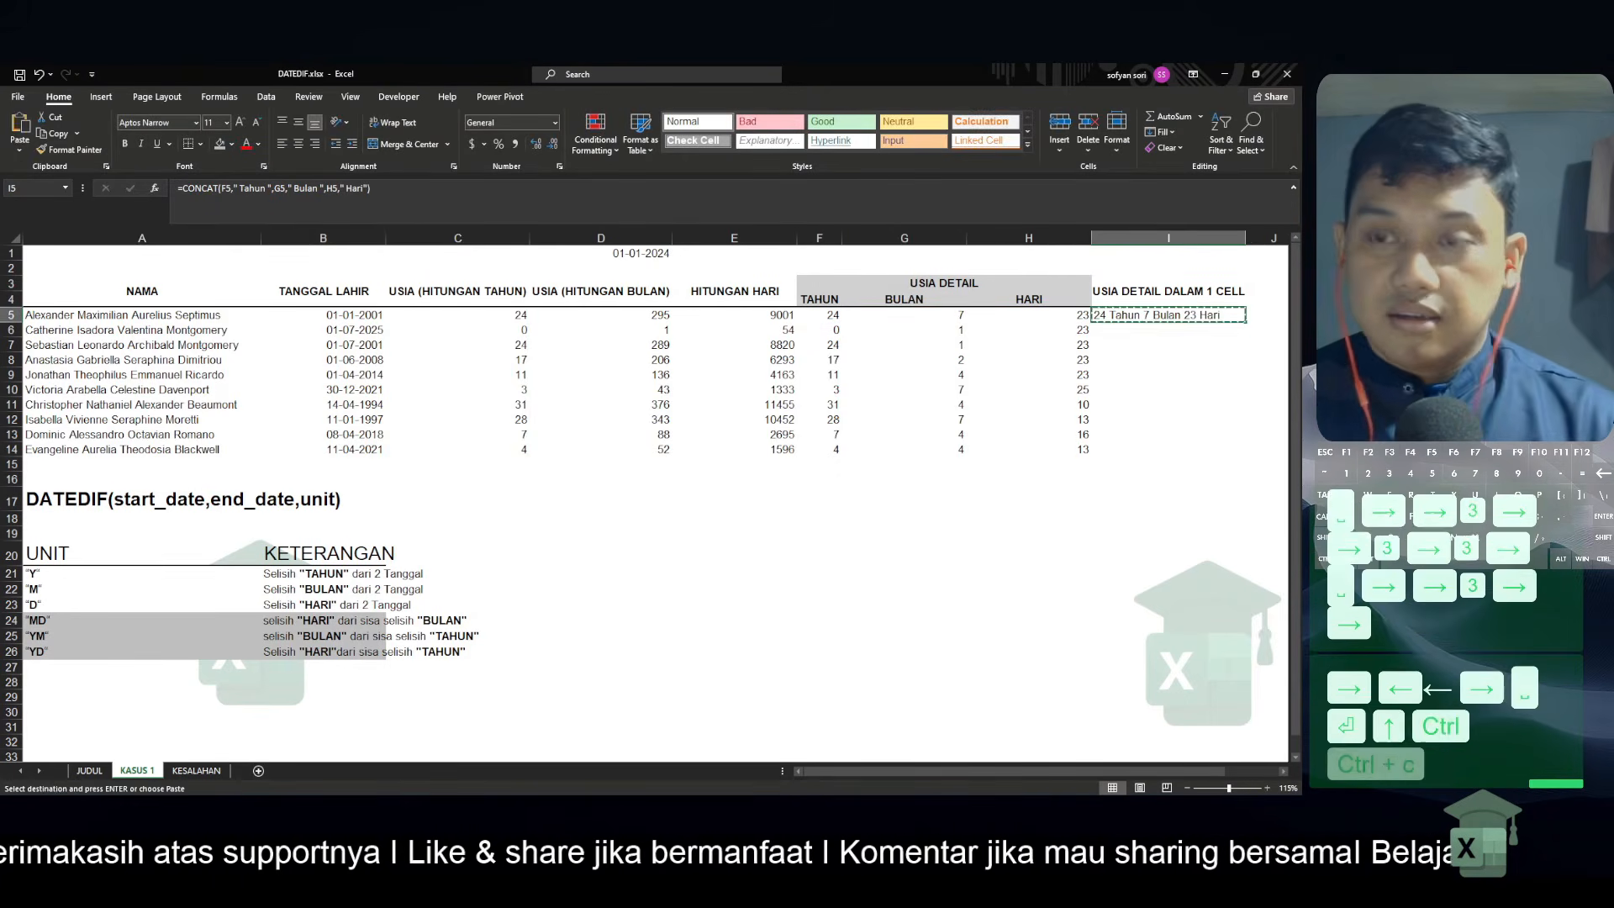
key("shift+Down")
key("shift+Down")
key("shift+Down")
key("shift+Down")
key("shift+Down")
key("shift+Down")
key("shift+Down")
key("shift+Down")
key("shift+Down")
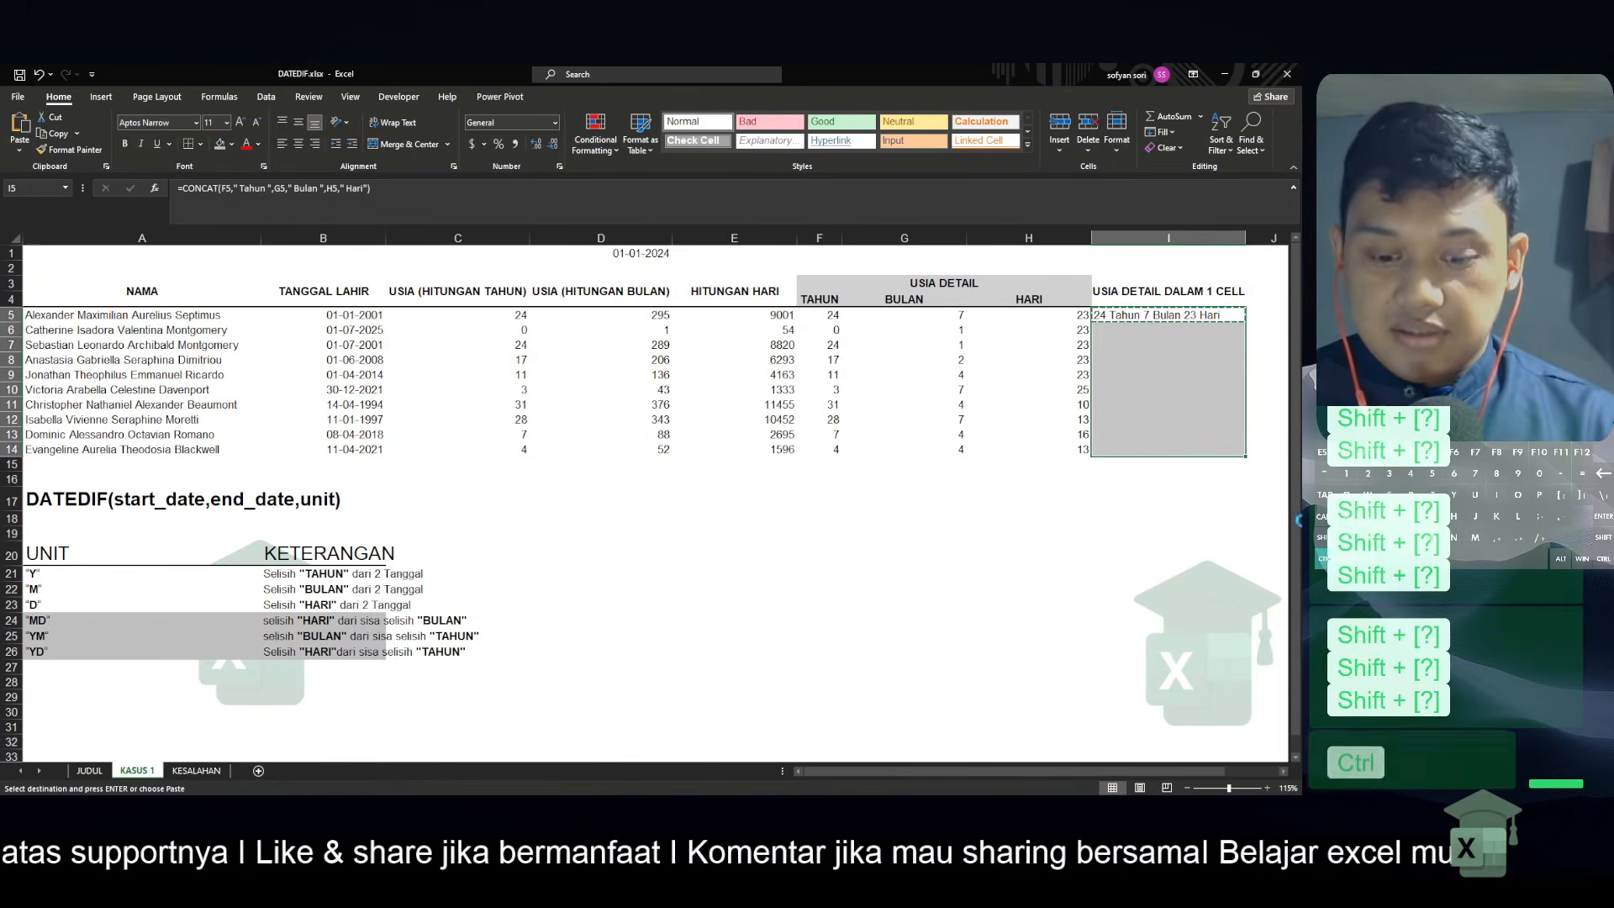
key("ctrl+v")
key("Right")
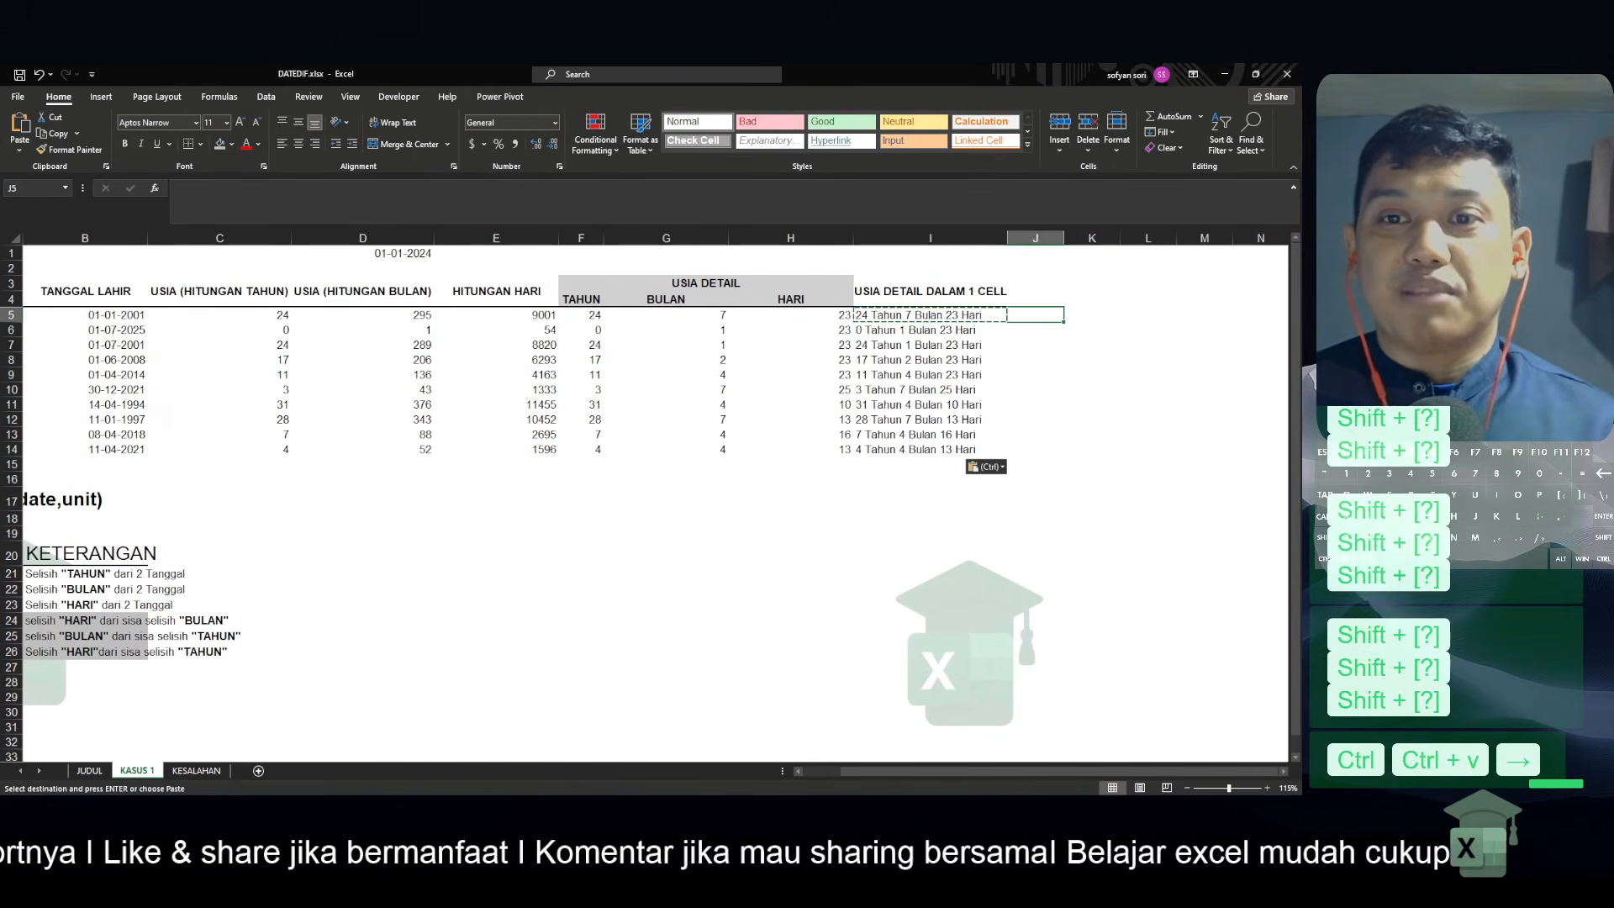
key("Left")
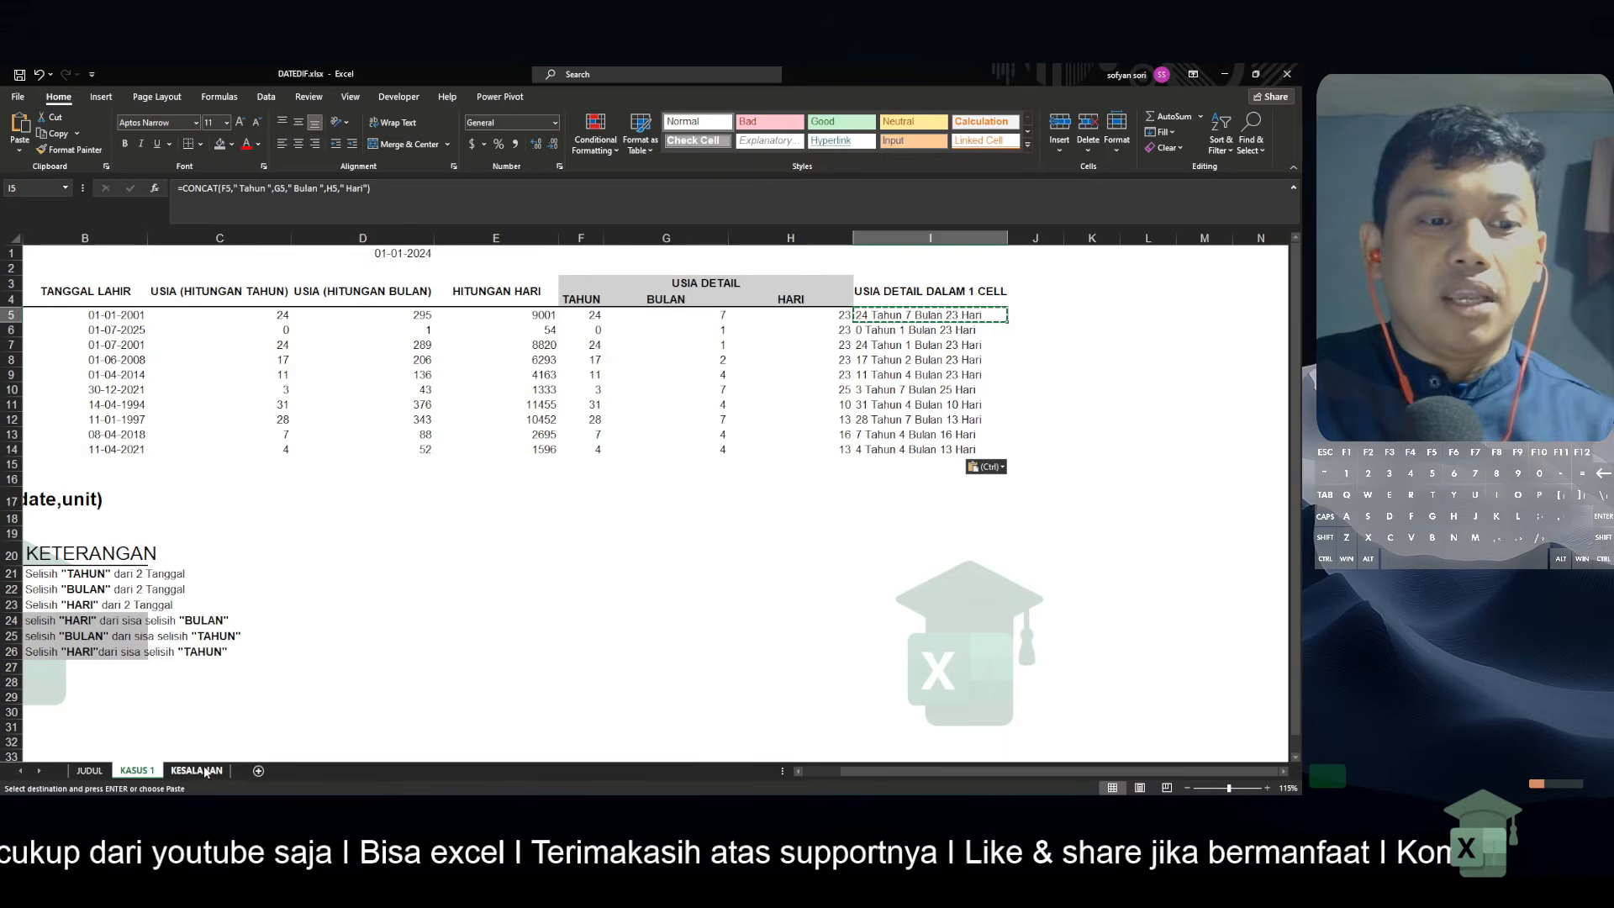
In the KESALAHAN sheet, enter =DATEDIF(B3,TODAY(),"Y") in C3 to calculate the age in years
key("ctrl+Page_Down")
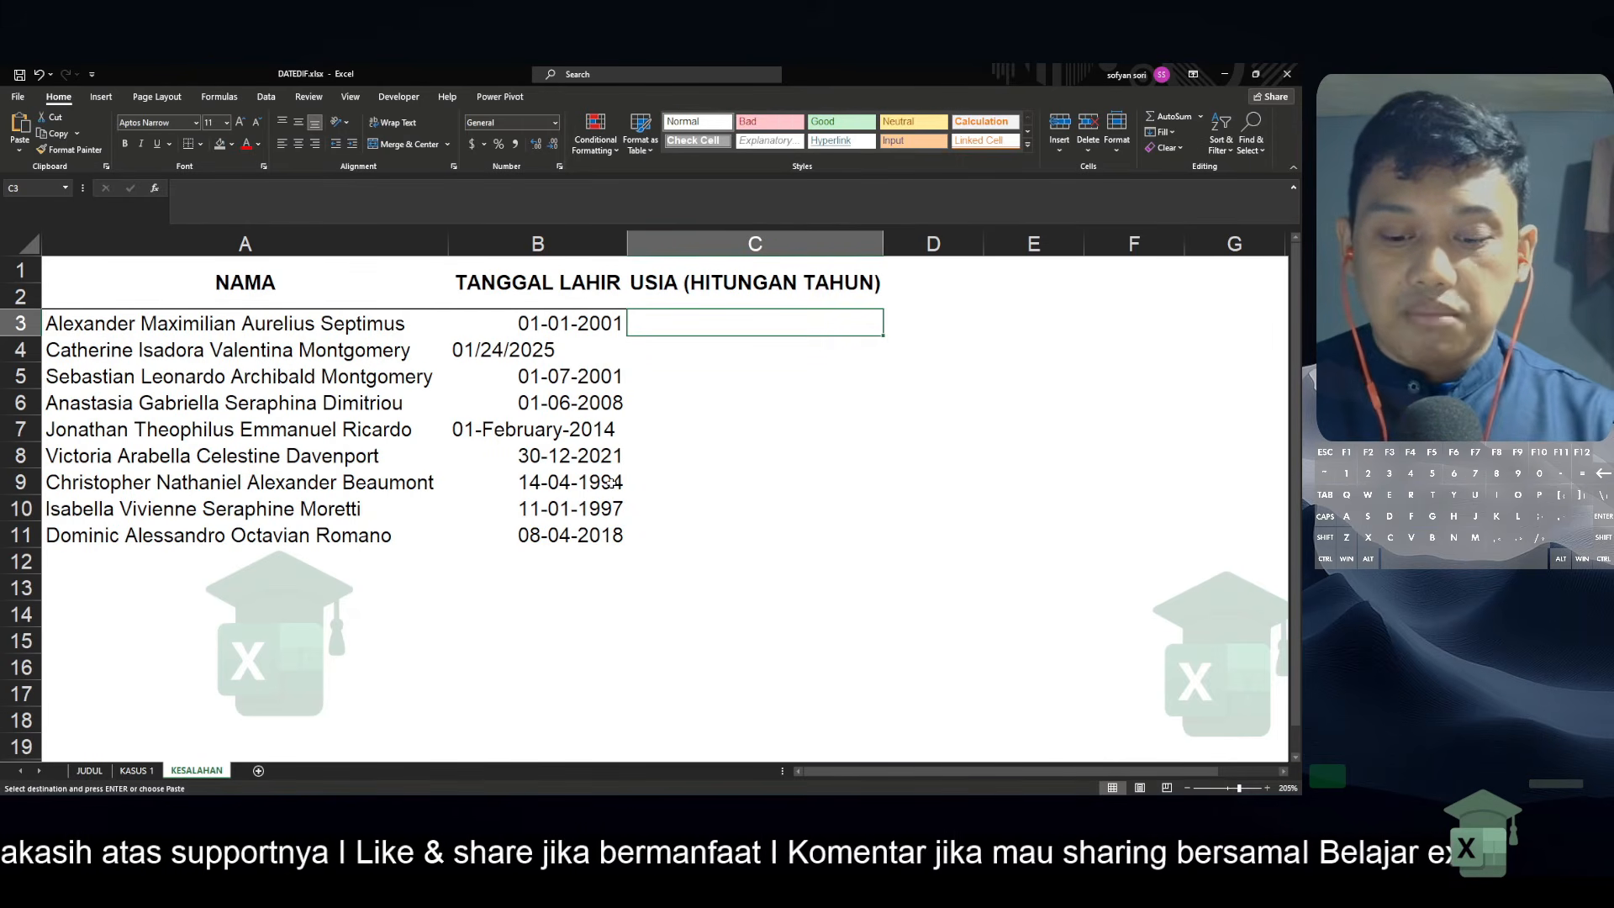
type("=datedif")
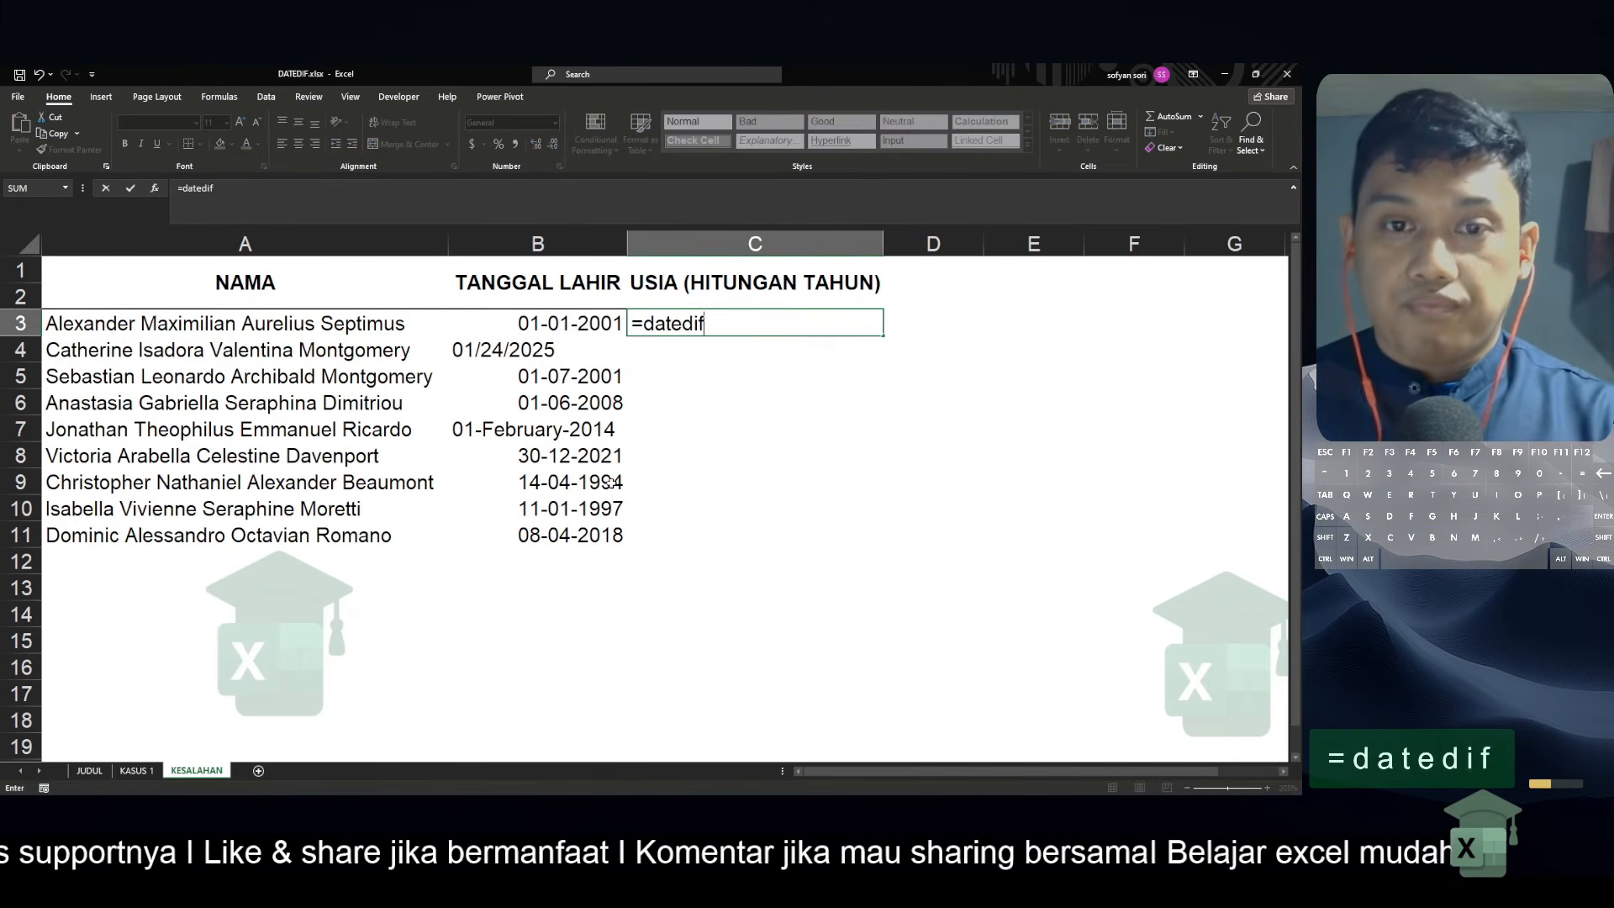
type("(")
key("shift+Left")
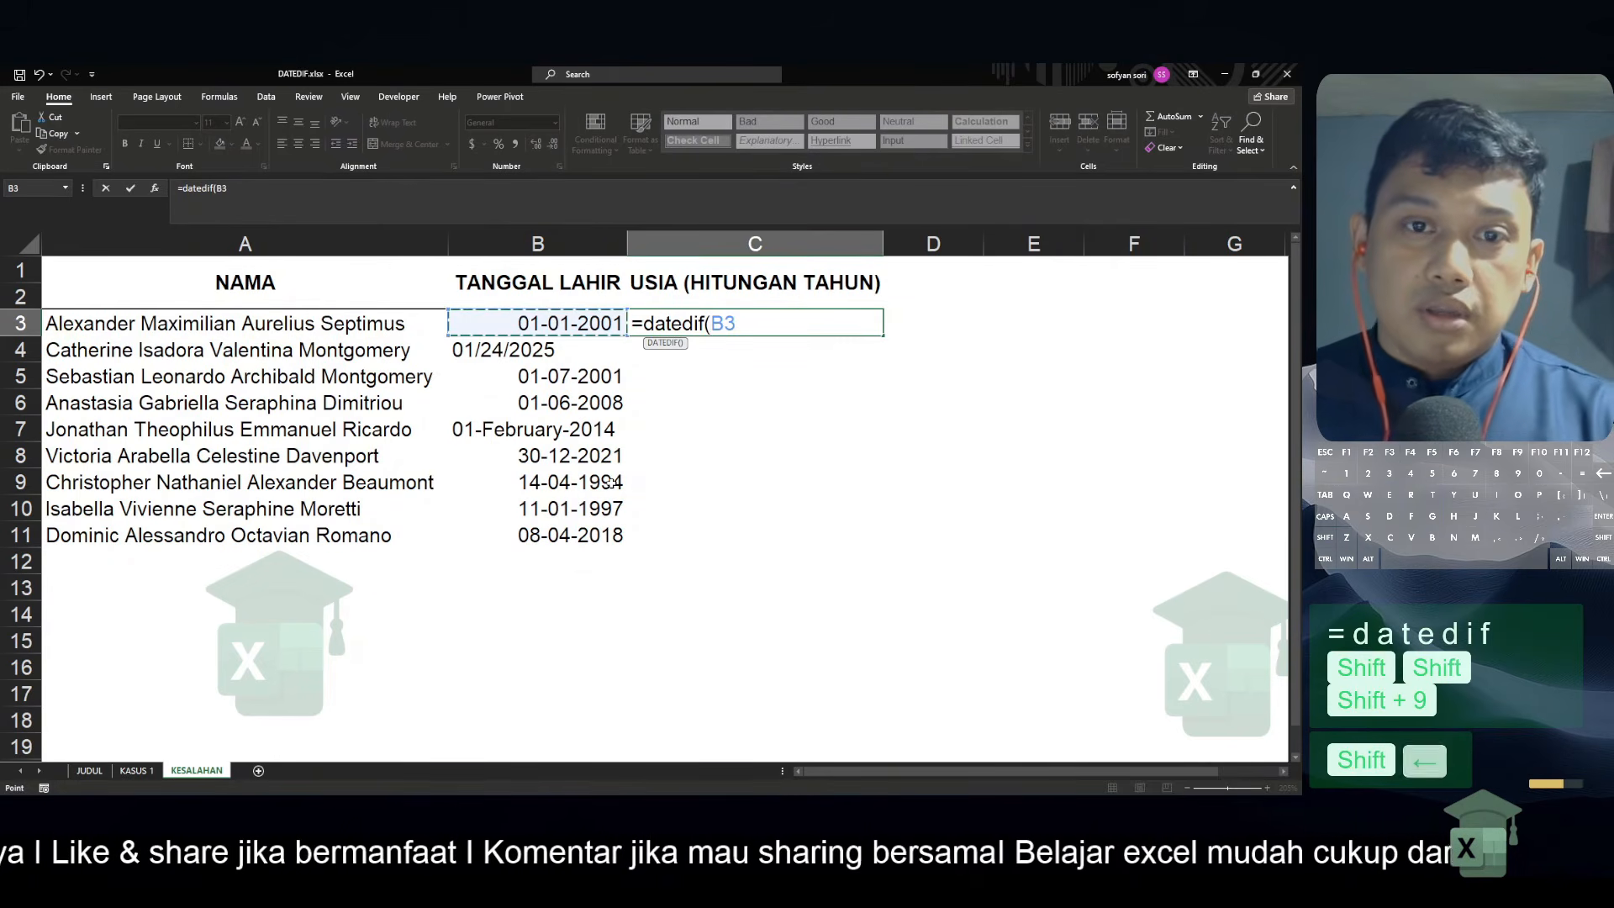
type(",")
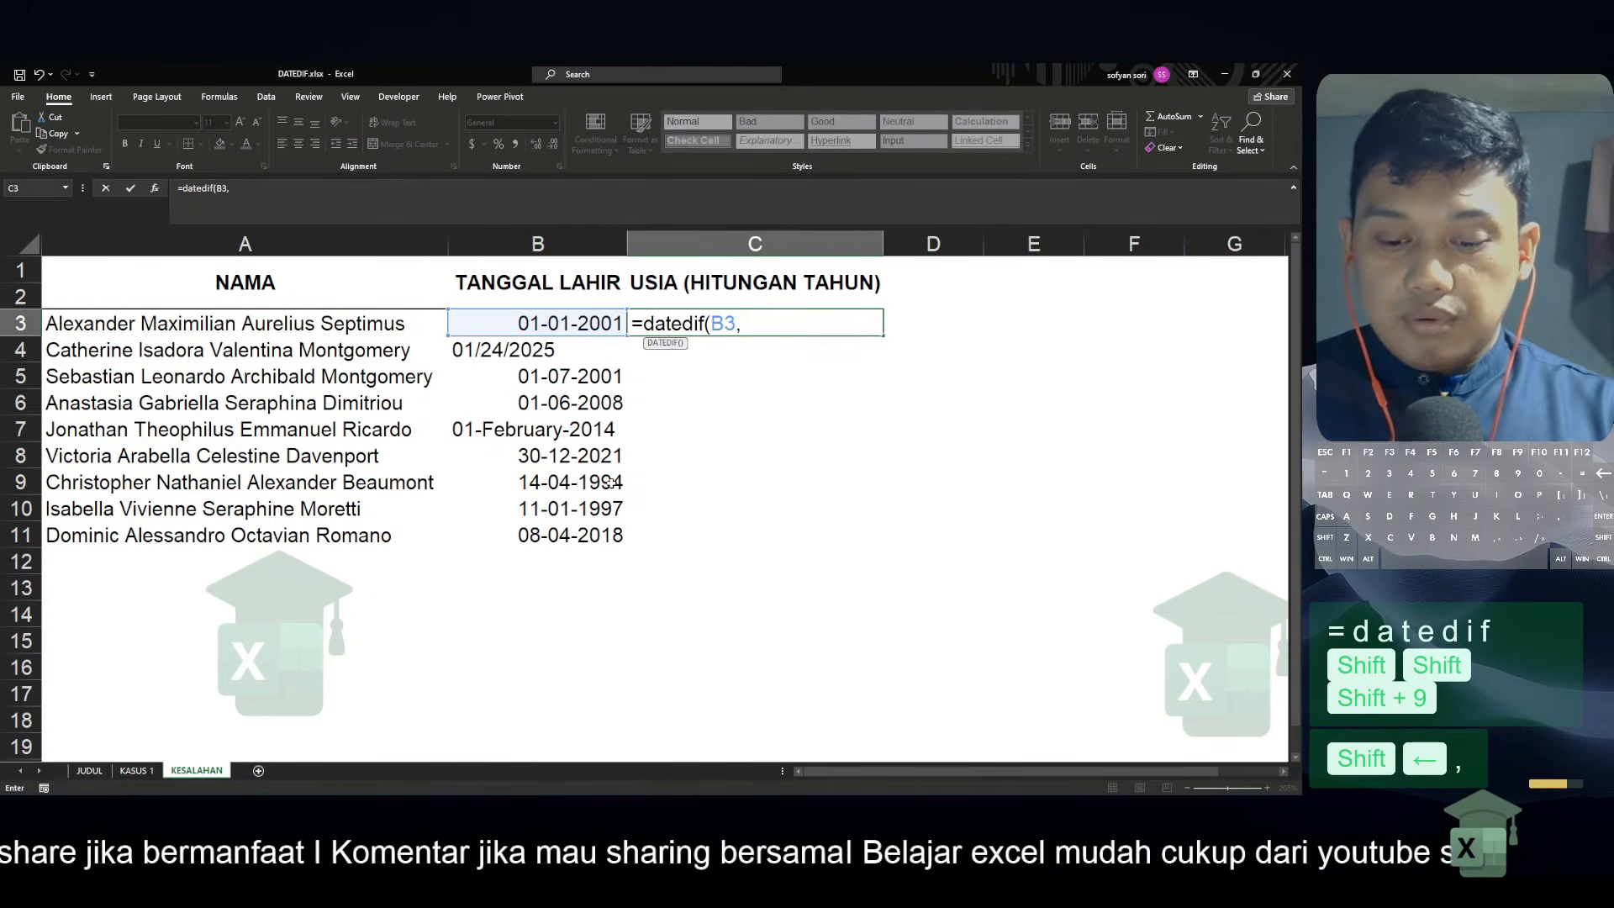
type("today()")
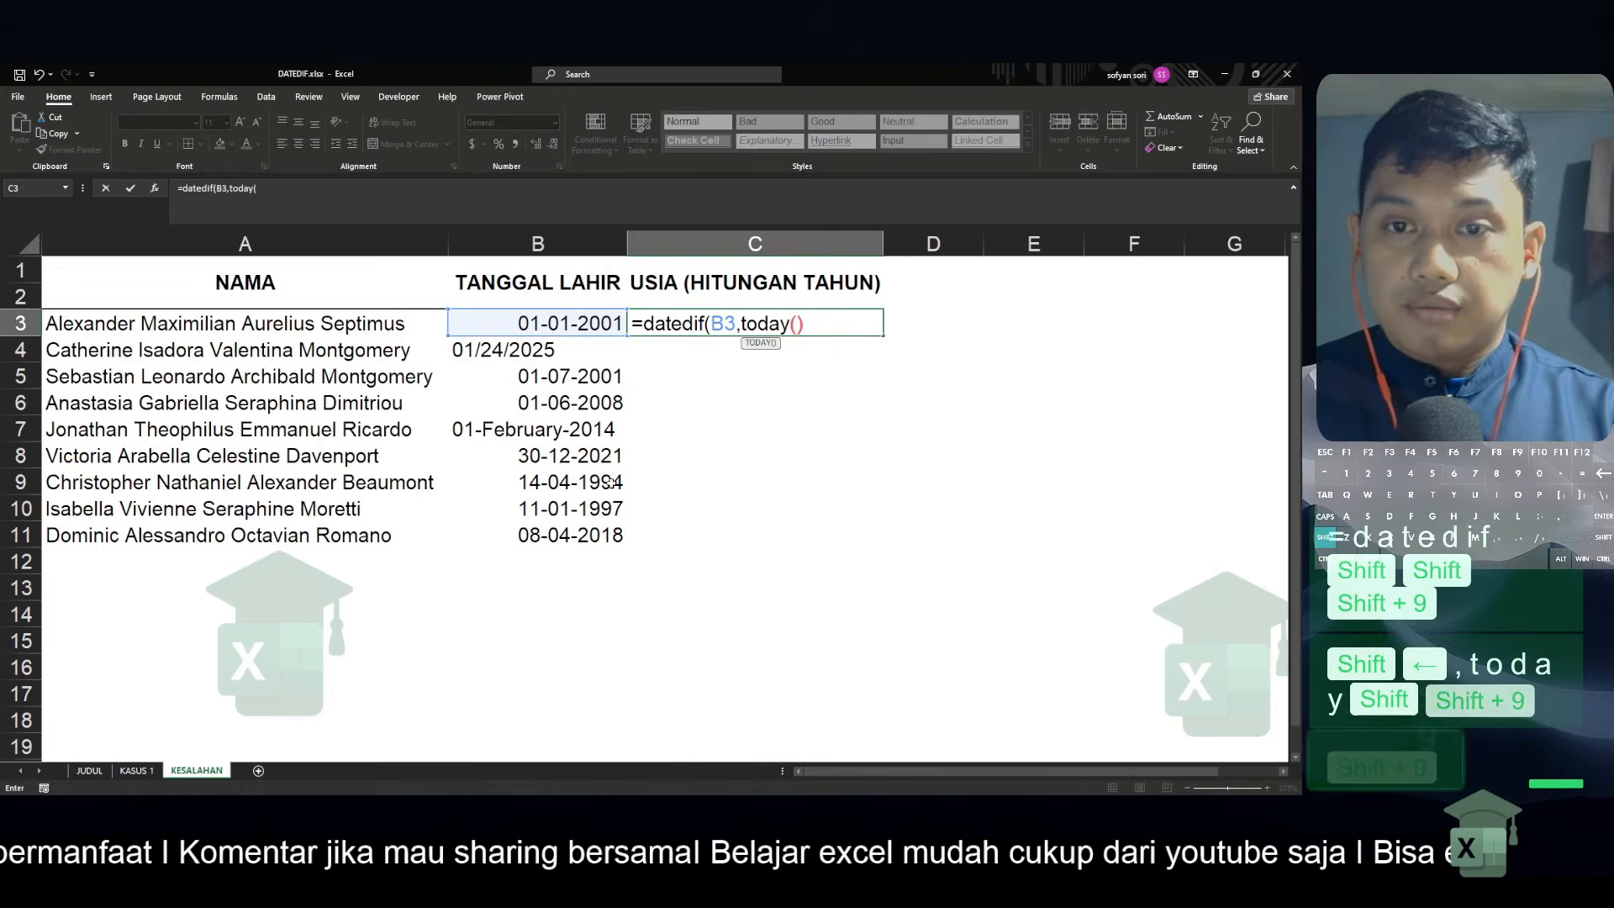
type(",\"Y\")")
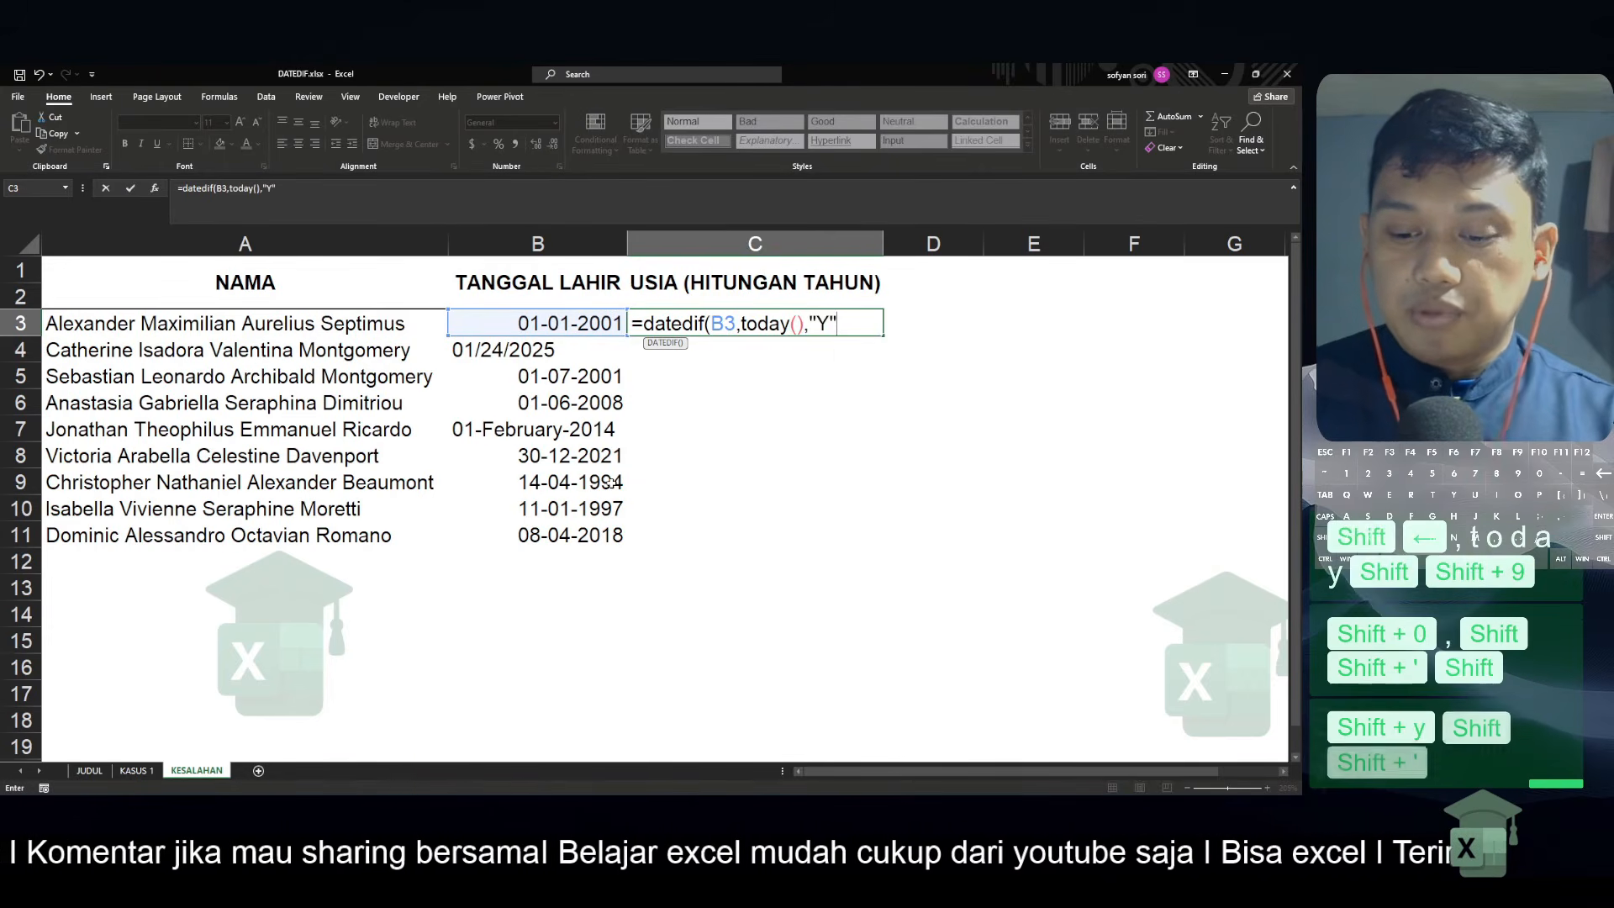
key("Return")
Copy the DATEDIF formula from C3 through C11
key("Up")
key("ctrl+c")
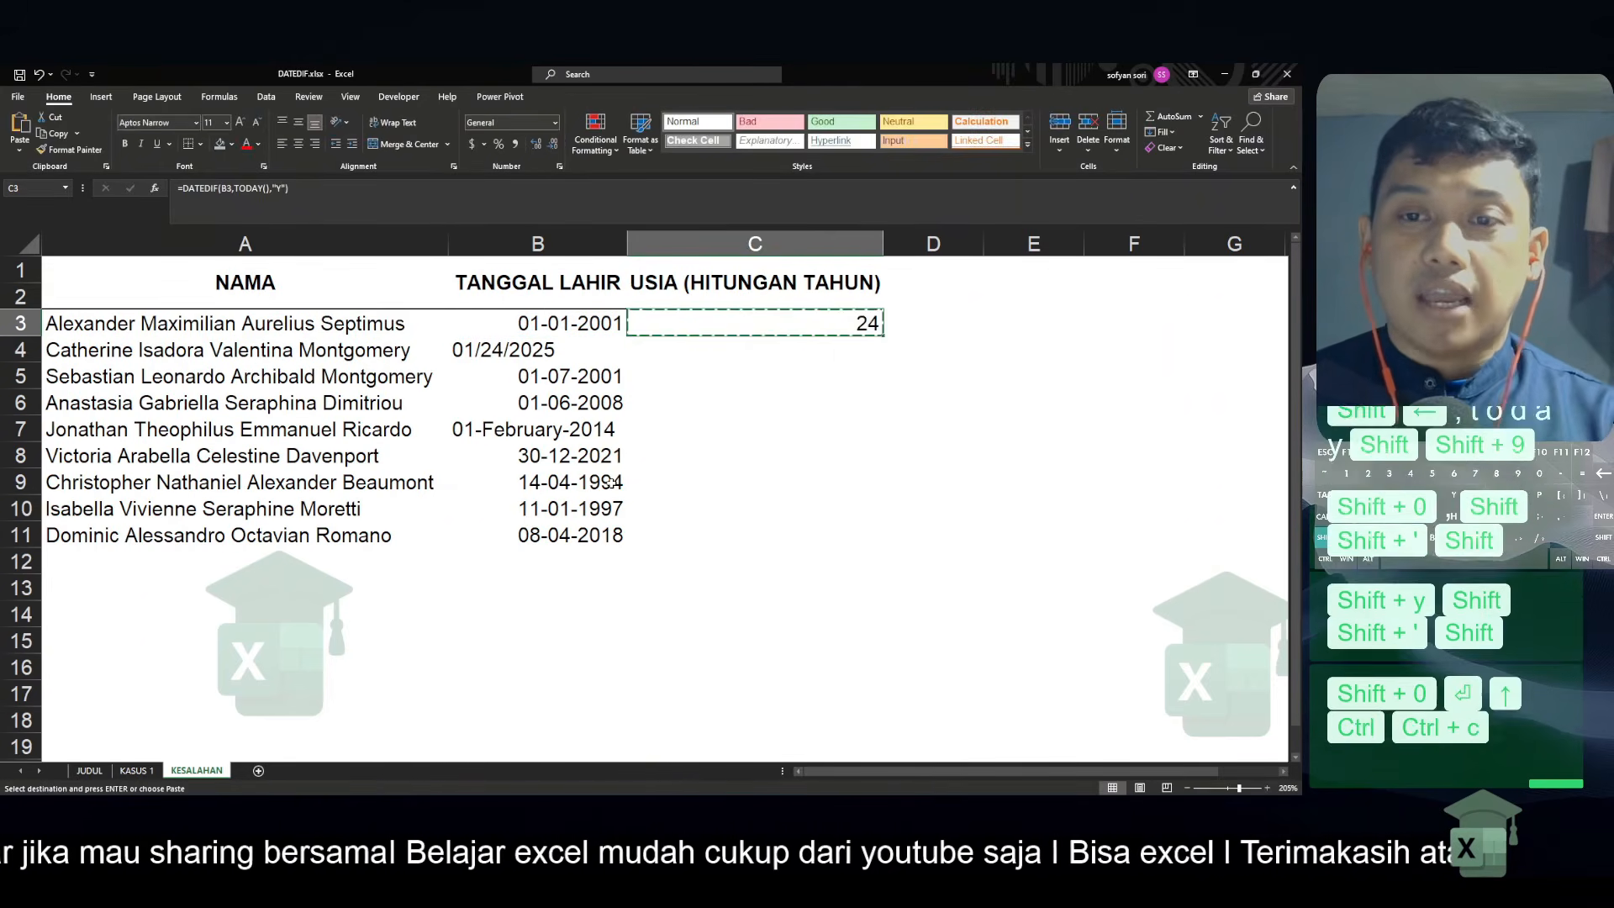
key("shift+Down")
key("shift+Down")
key("shift+Down")
key("shift+Down")
key("shift+Down")
key("shift+Down")
key("shift+Down")
key("shift+Down")
key("ctrl+v")
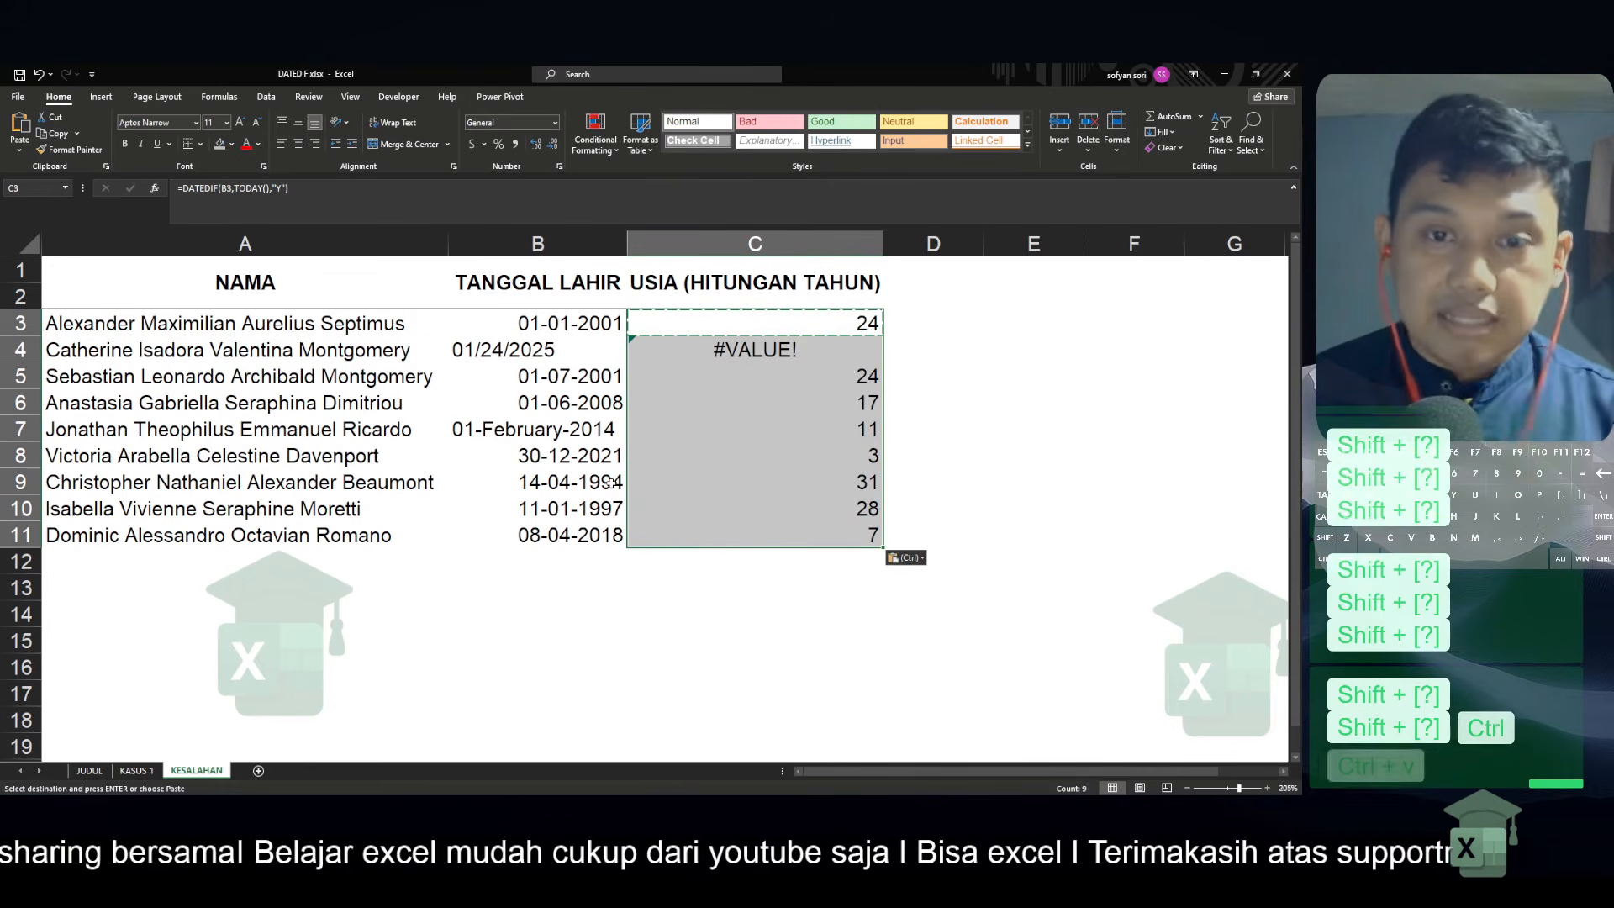
Inspect the age formula in C7, then the birth date in B4 and its age formula in C4
left_click(704, 425)
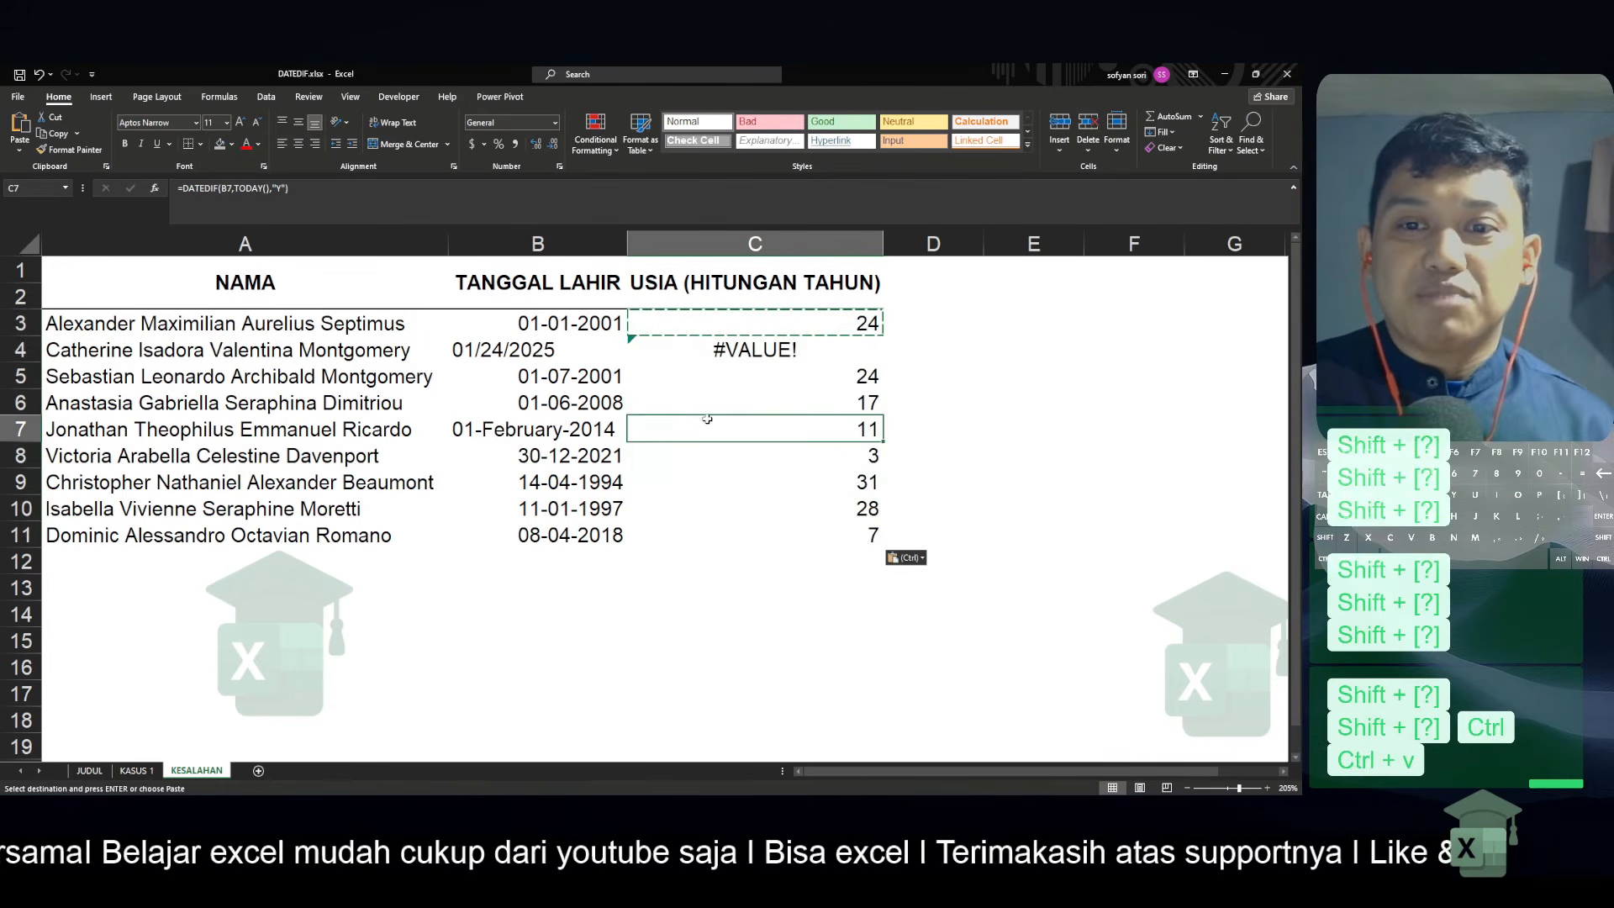
left_click(592, 350)
left_click(750, 355)
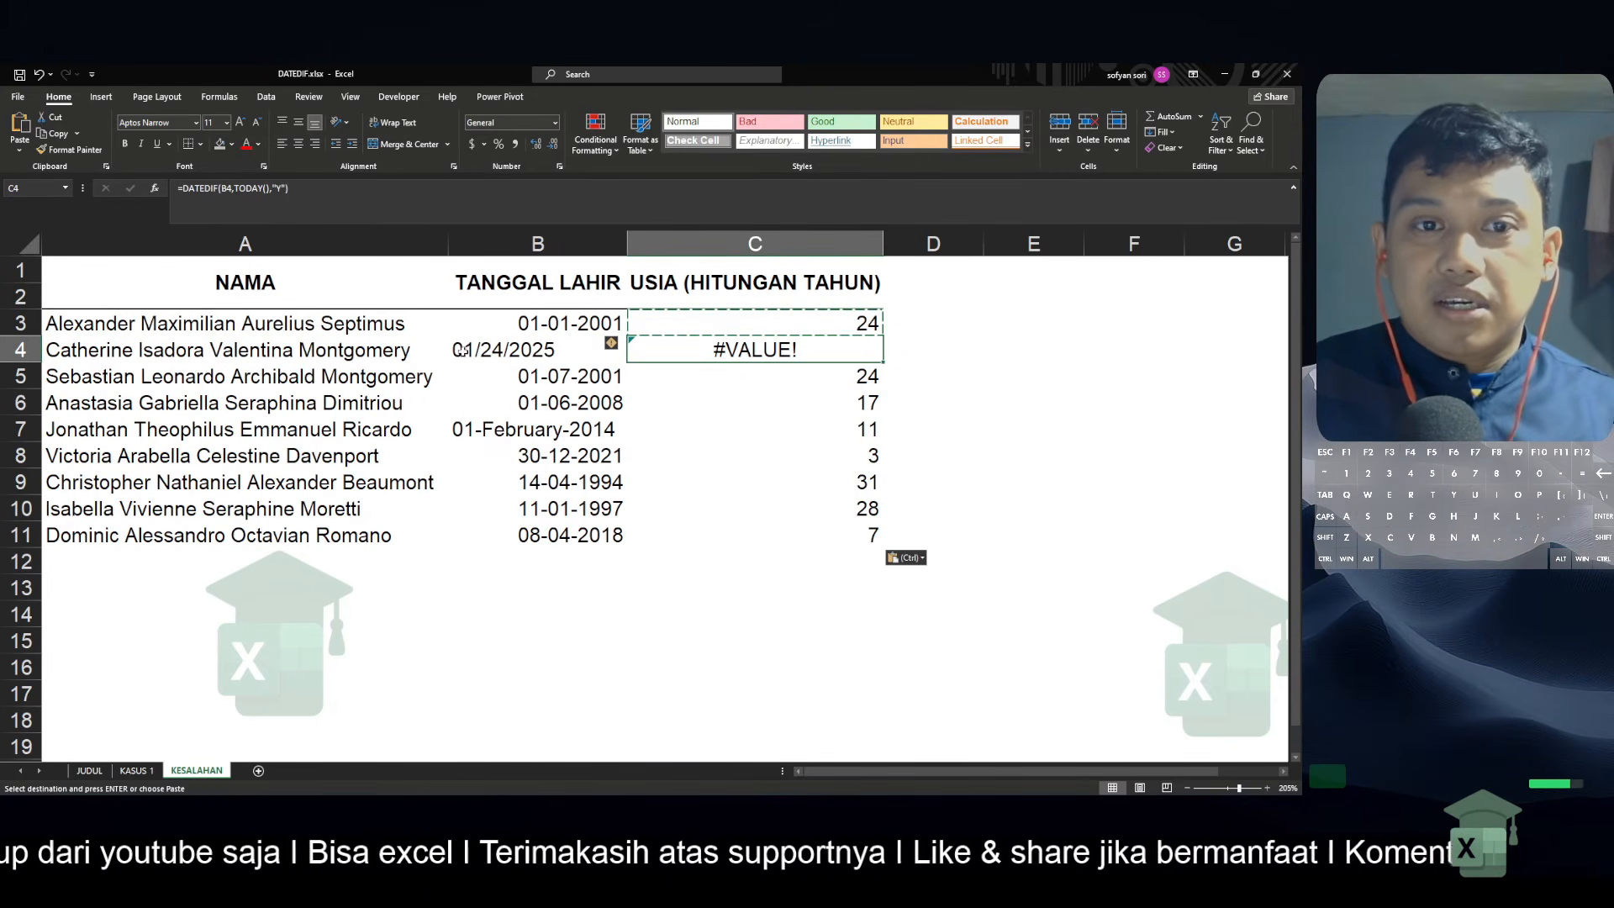
Enter the note "datedif hanya bekerja pada sebuah data yang berbentuk tanggal / number" in A14
left_click(934, 316)
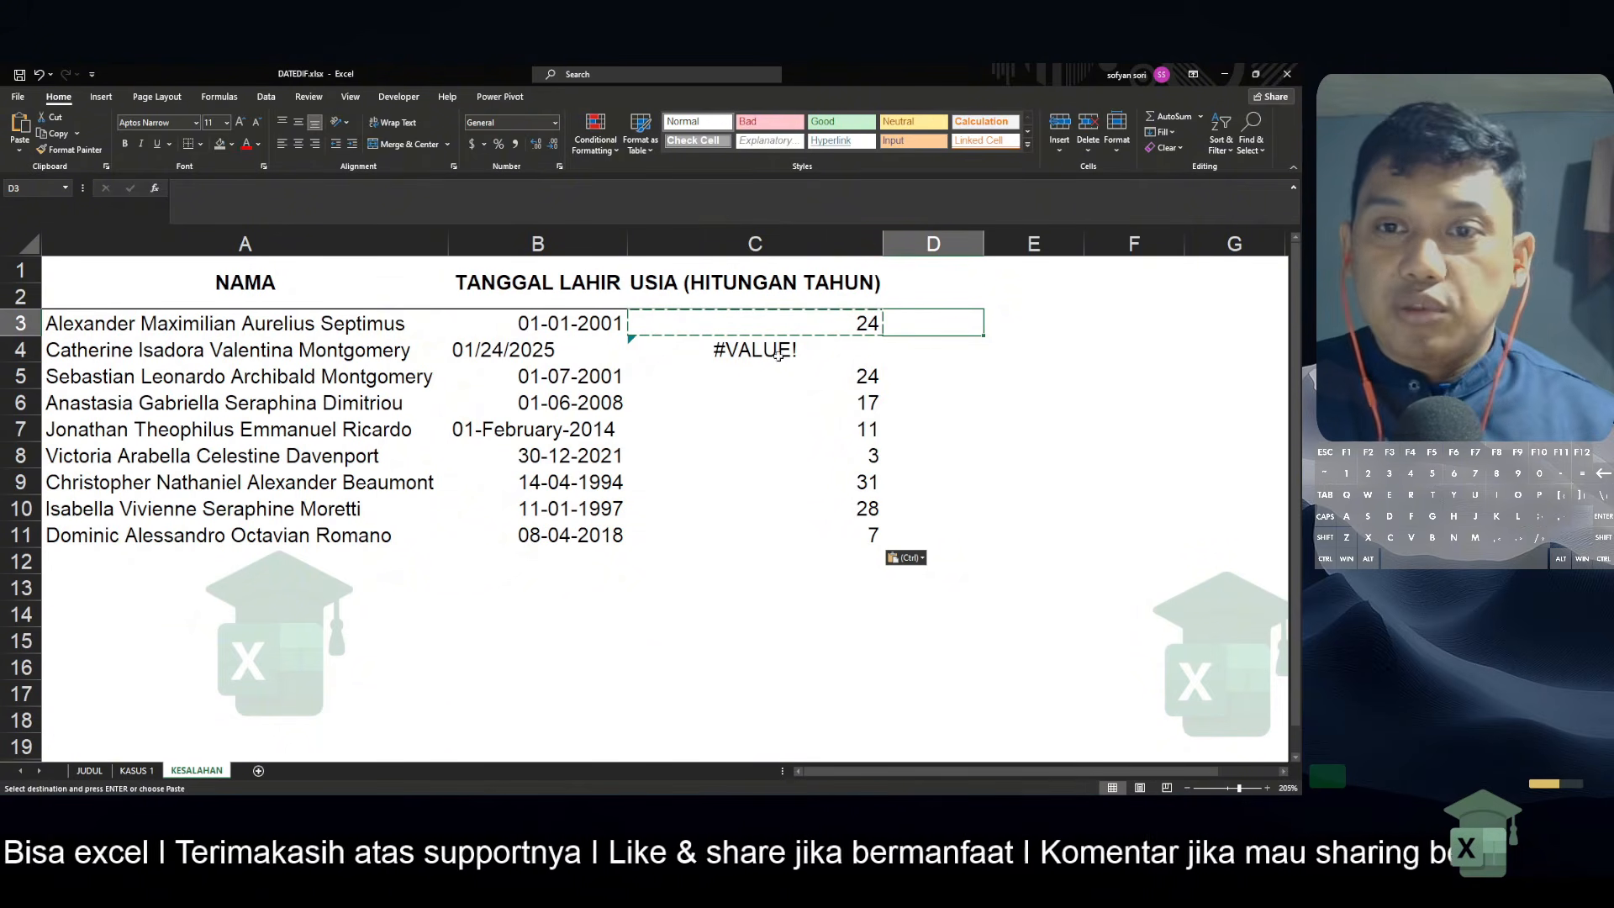
left_click(241, 634)
left_click(165, 604)
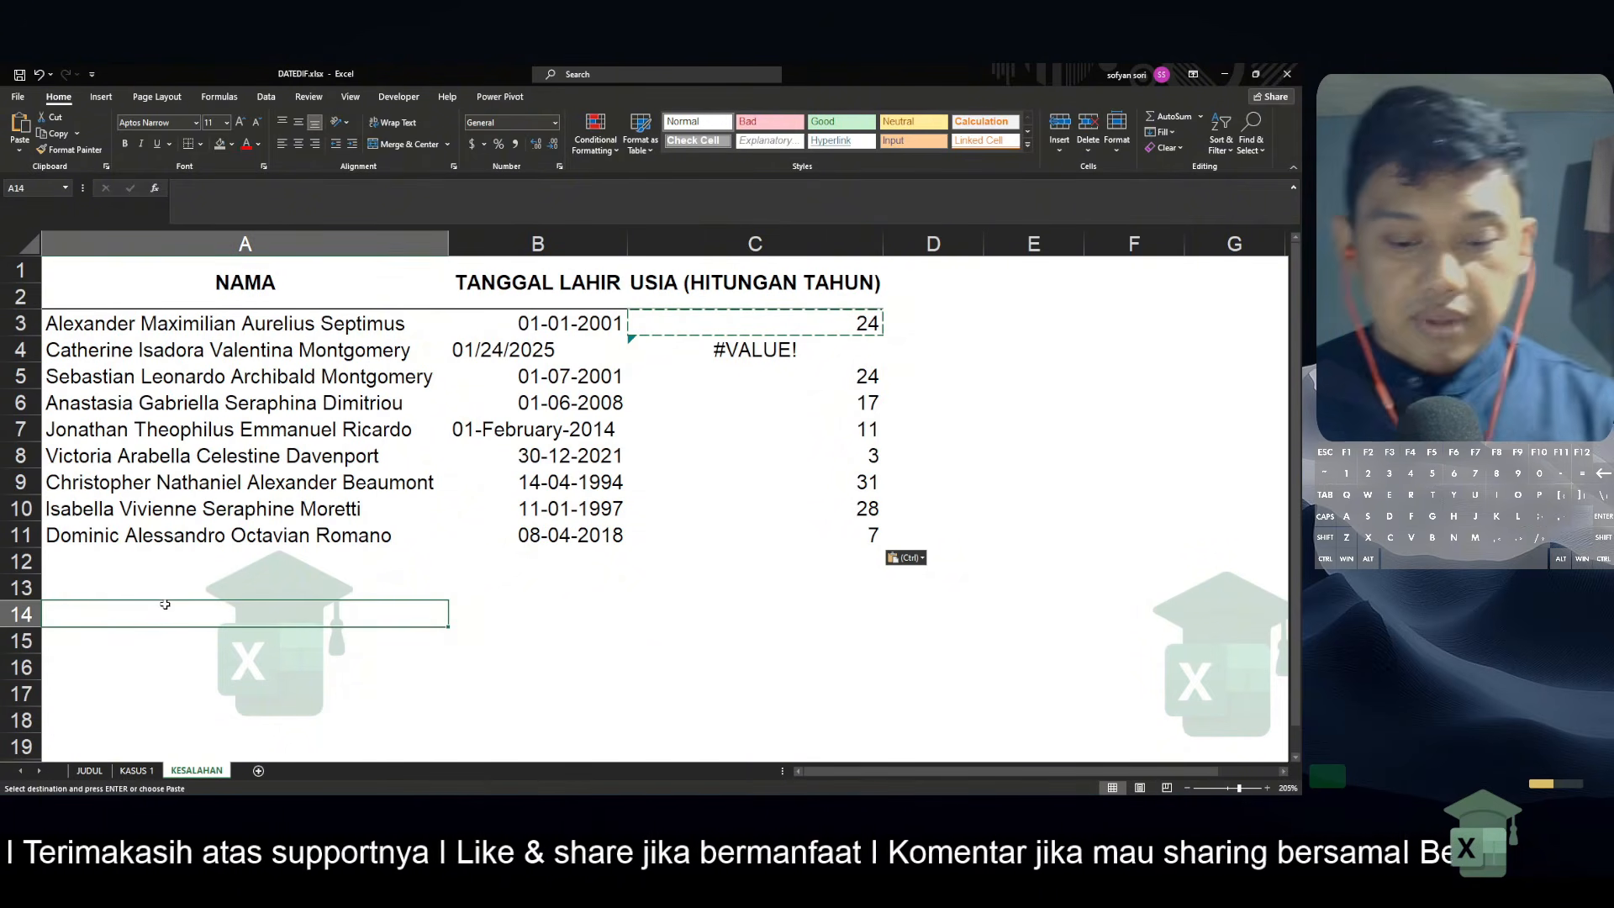
type("datedif n")
key("BackSpace")
type("h")
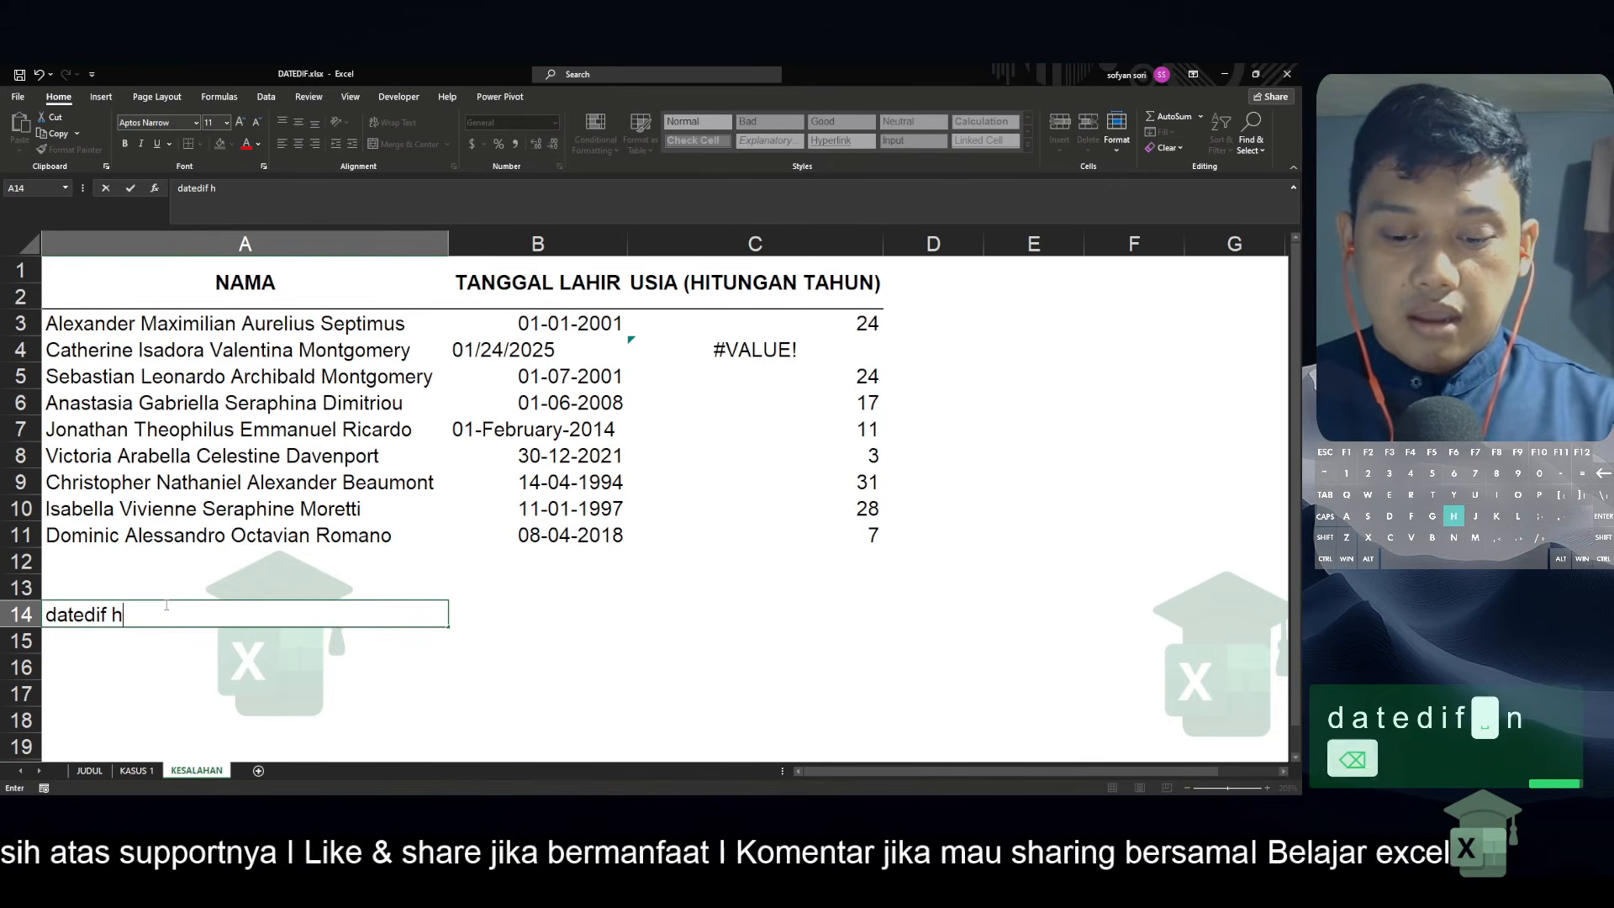
type("anya bekerja p[ad")
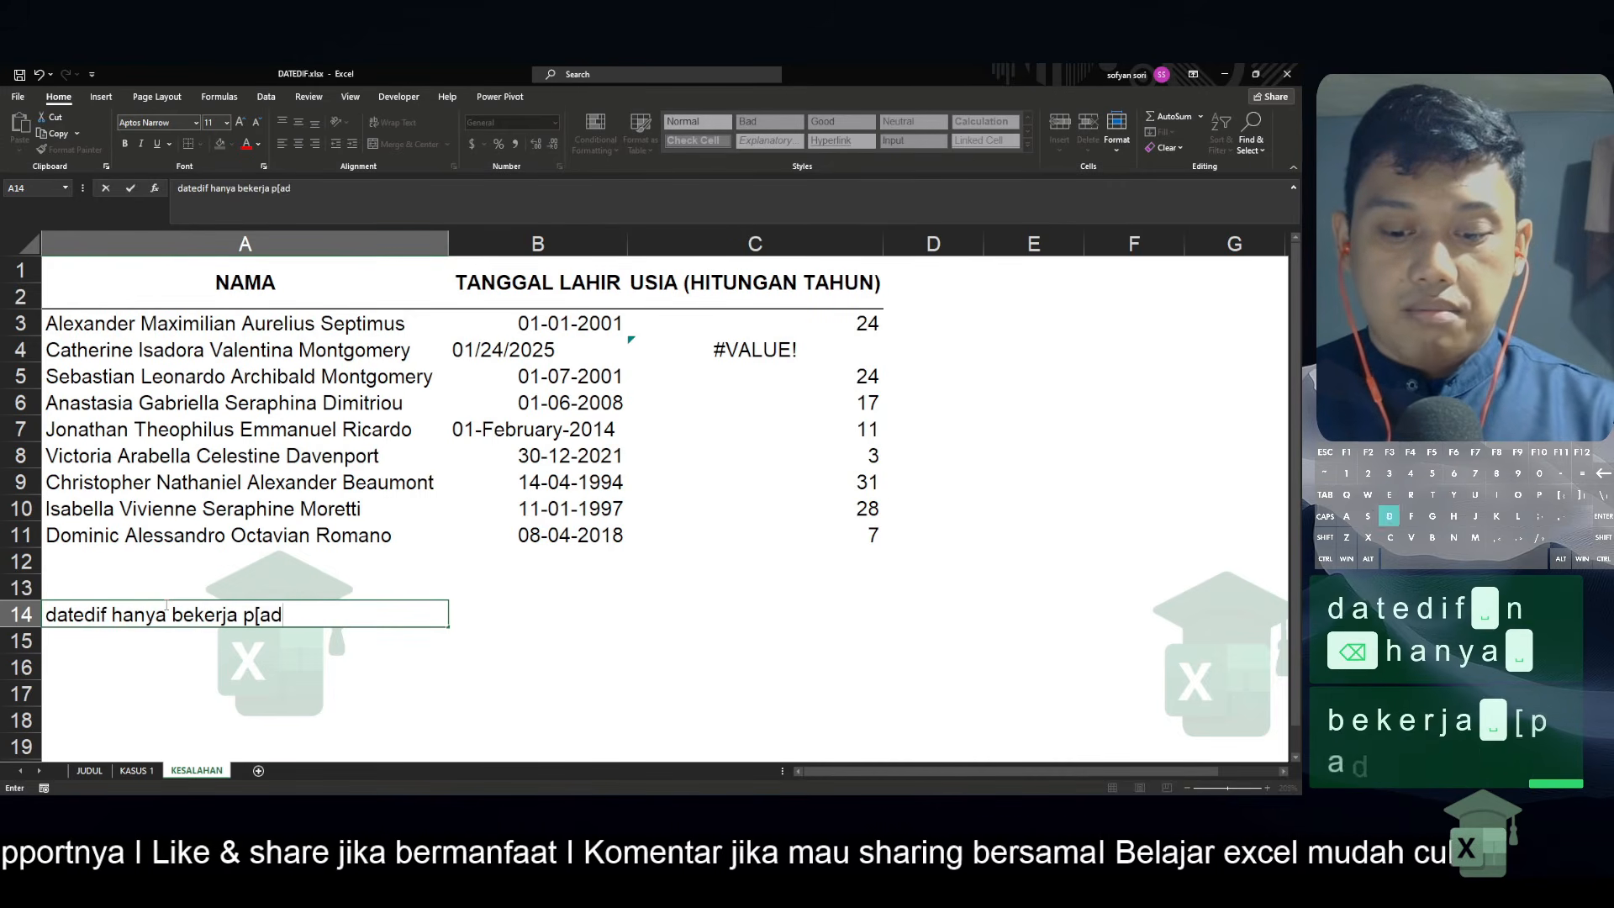
type("a")
key("BackSpace")
key("BackSpace")
key("BackSpace")
key("BackSpace")
type("ada s")
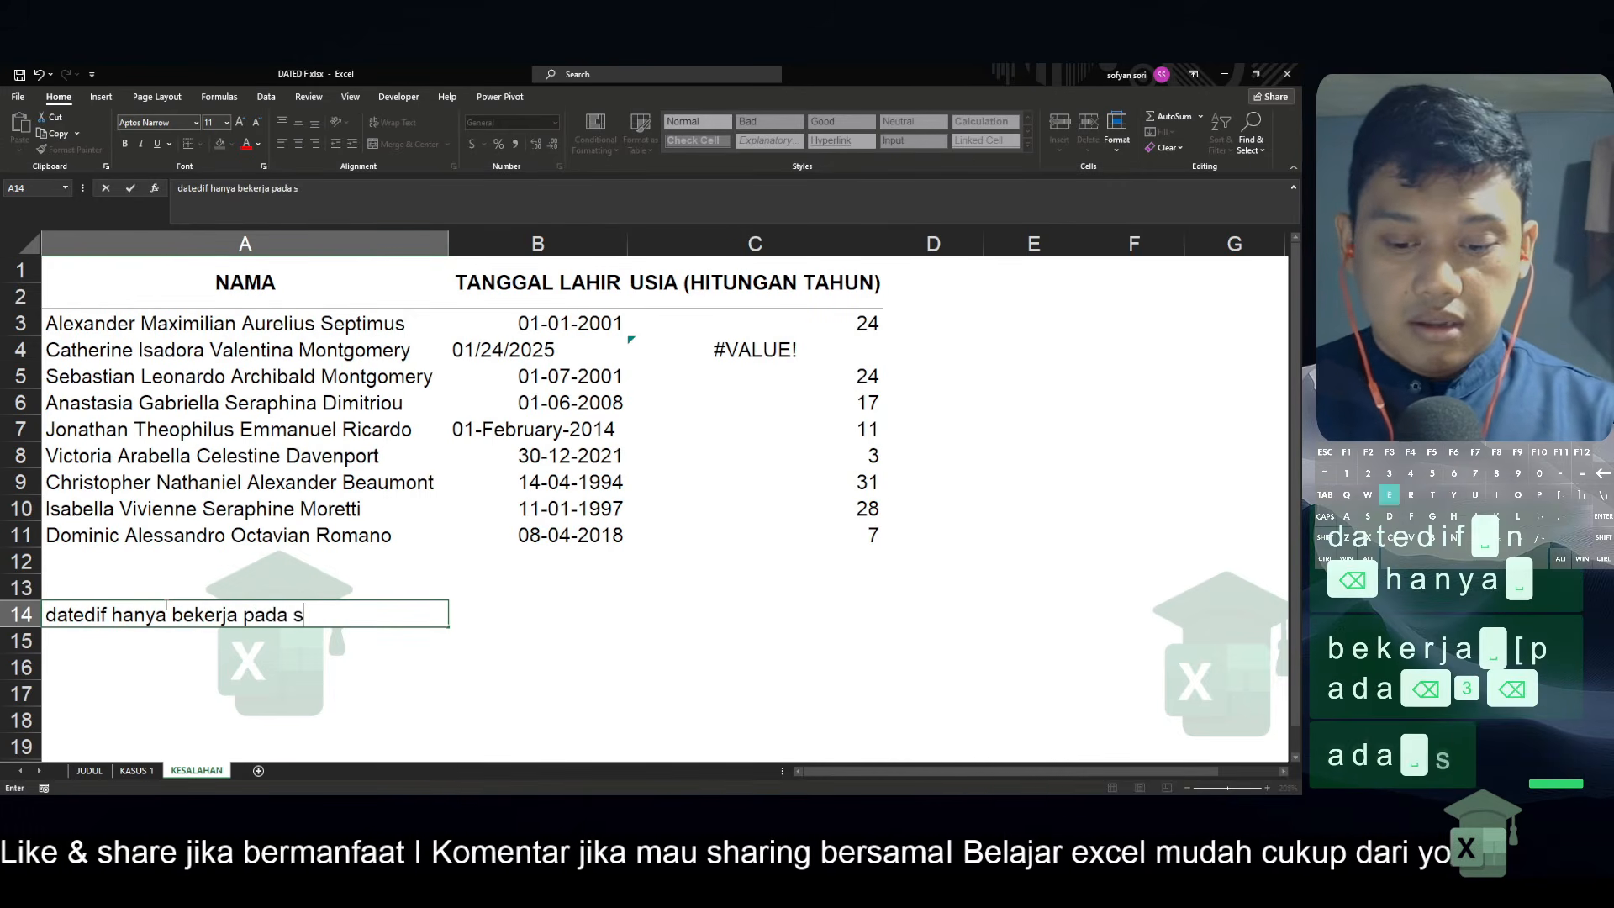
type("ebuah data yang ")
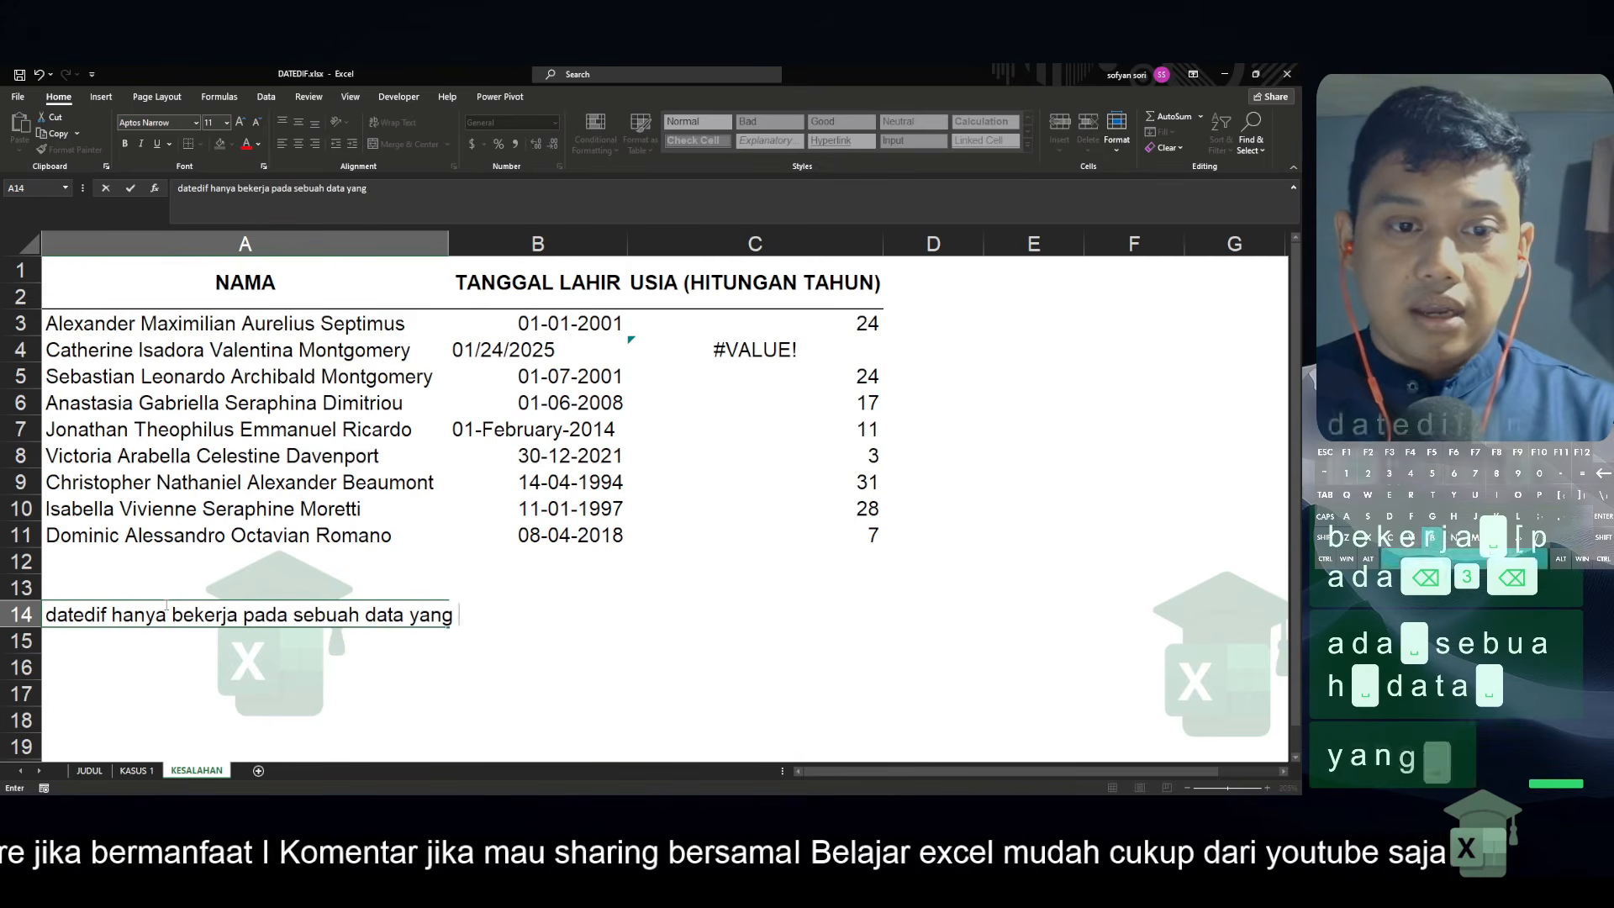
type("berbentuk ")
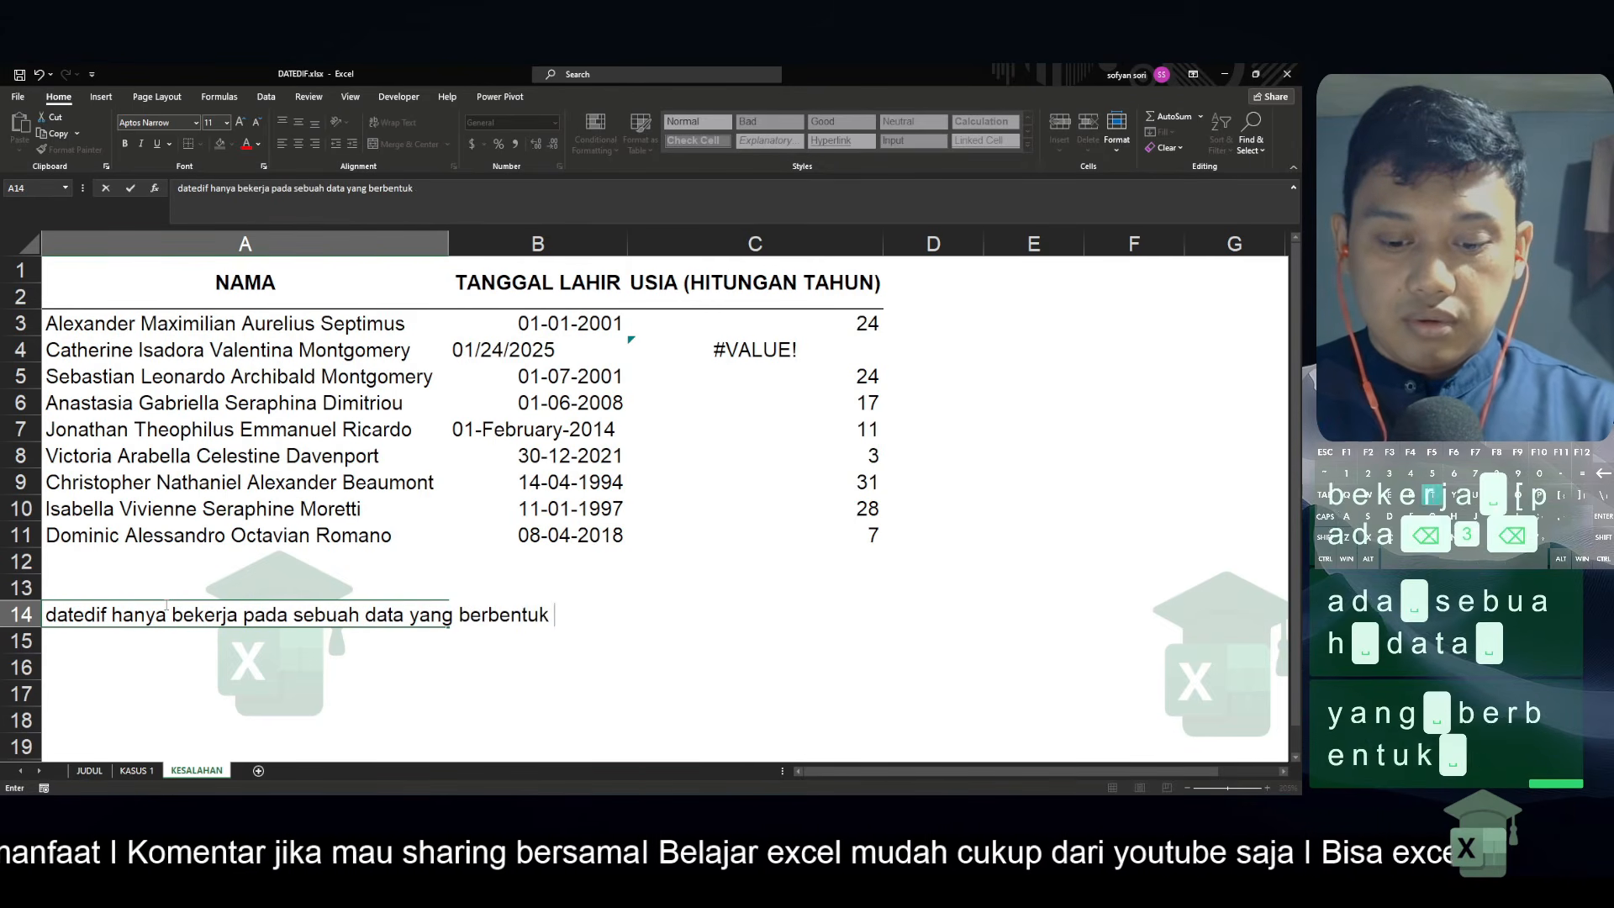
type("tanggal /")
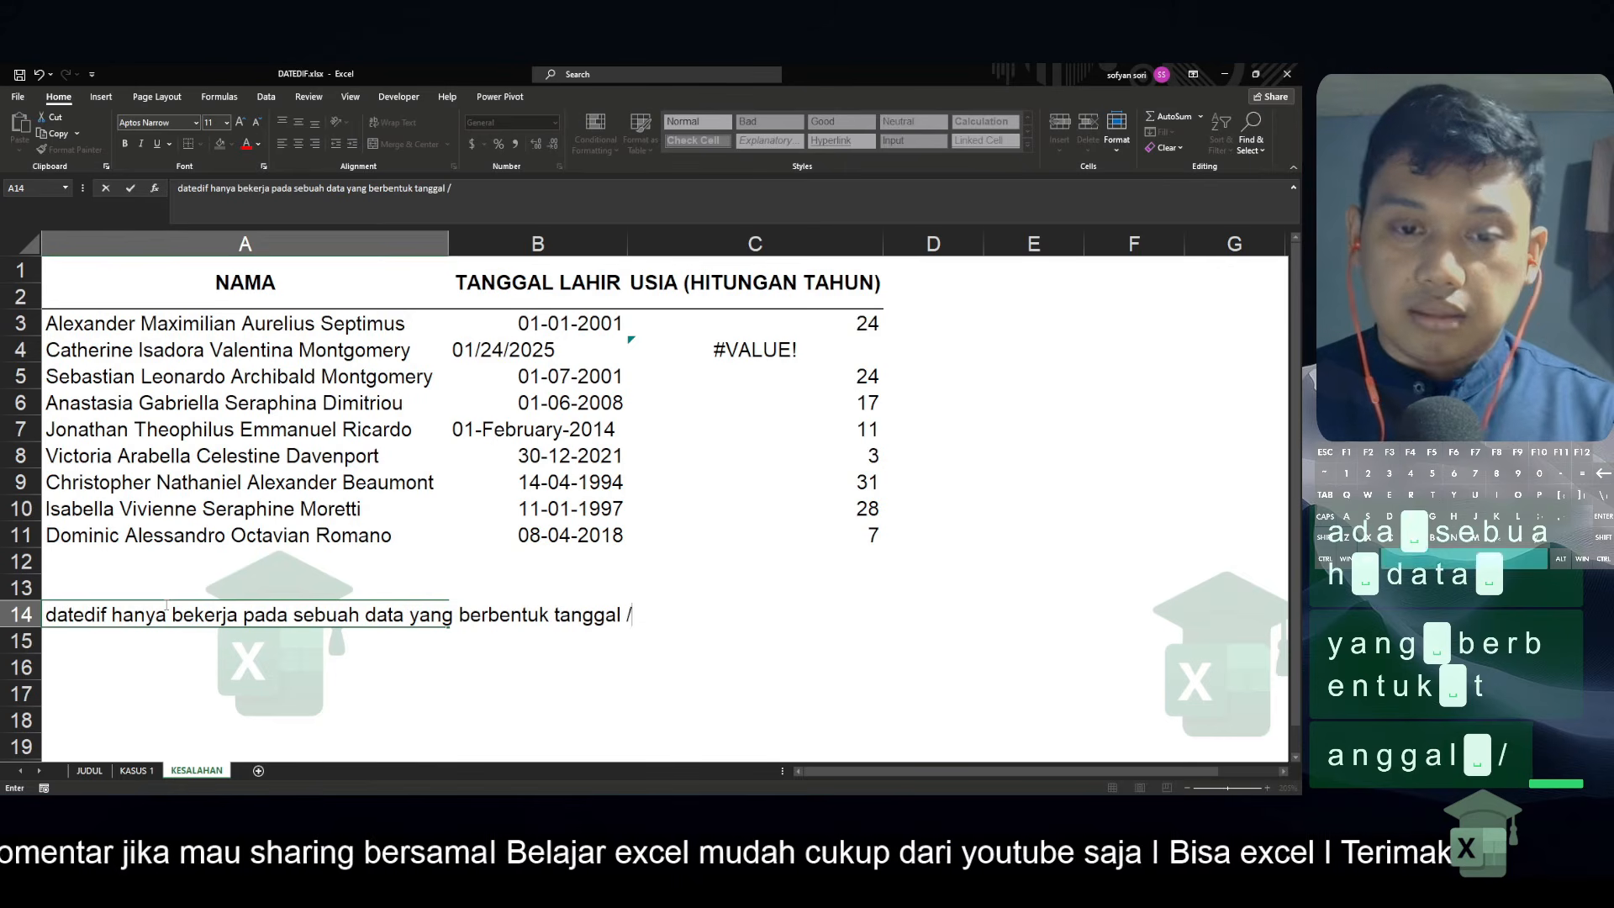
type(" number")
key("Return")
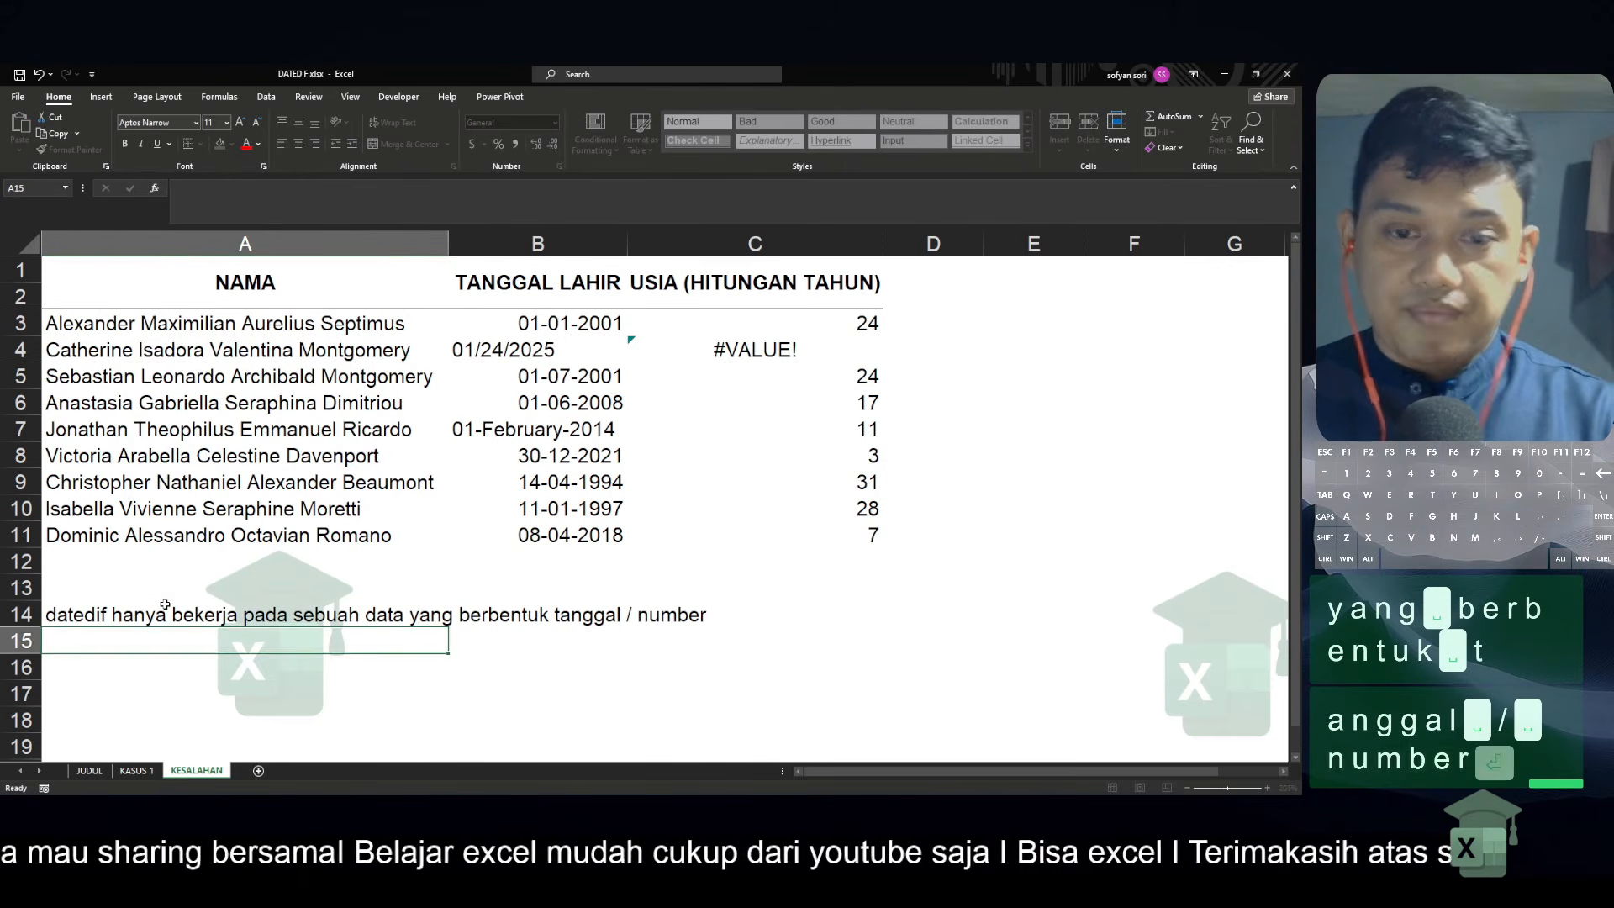
Show the birth date in B11 in Number format, and undo that format change
left_click(552, 536)
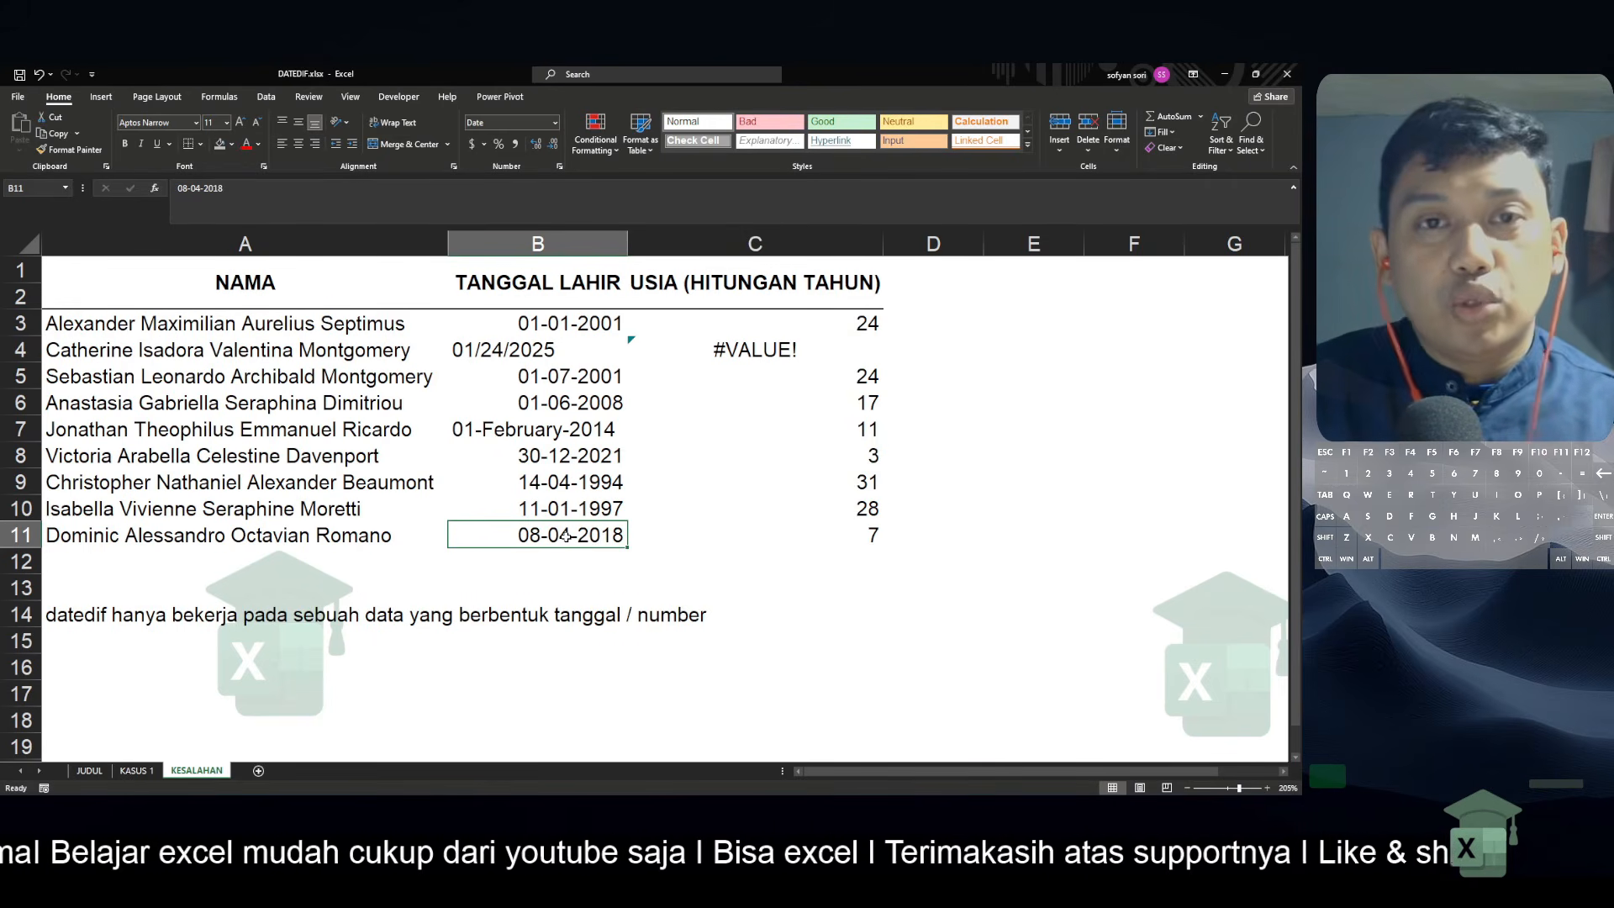
left_click(550, 132)
left_click(513, 206)
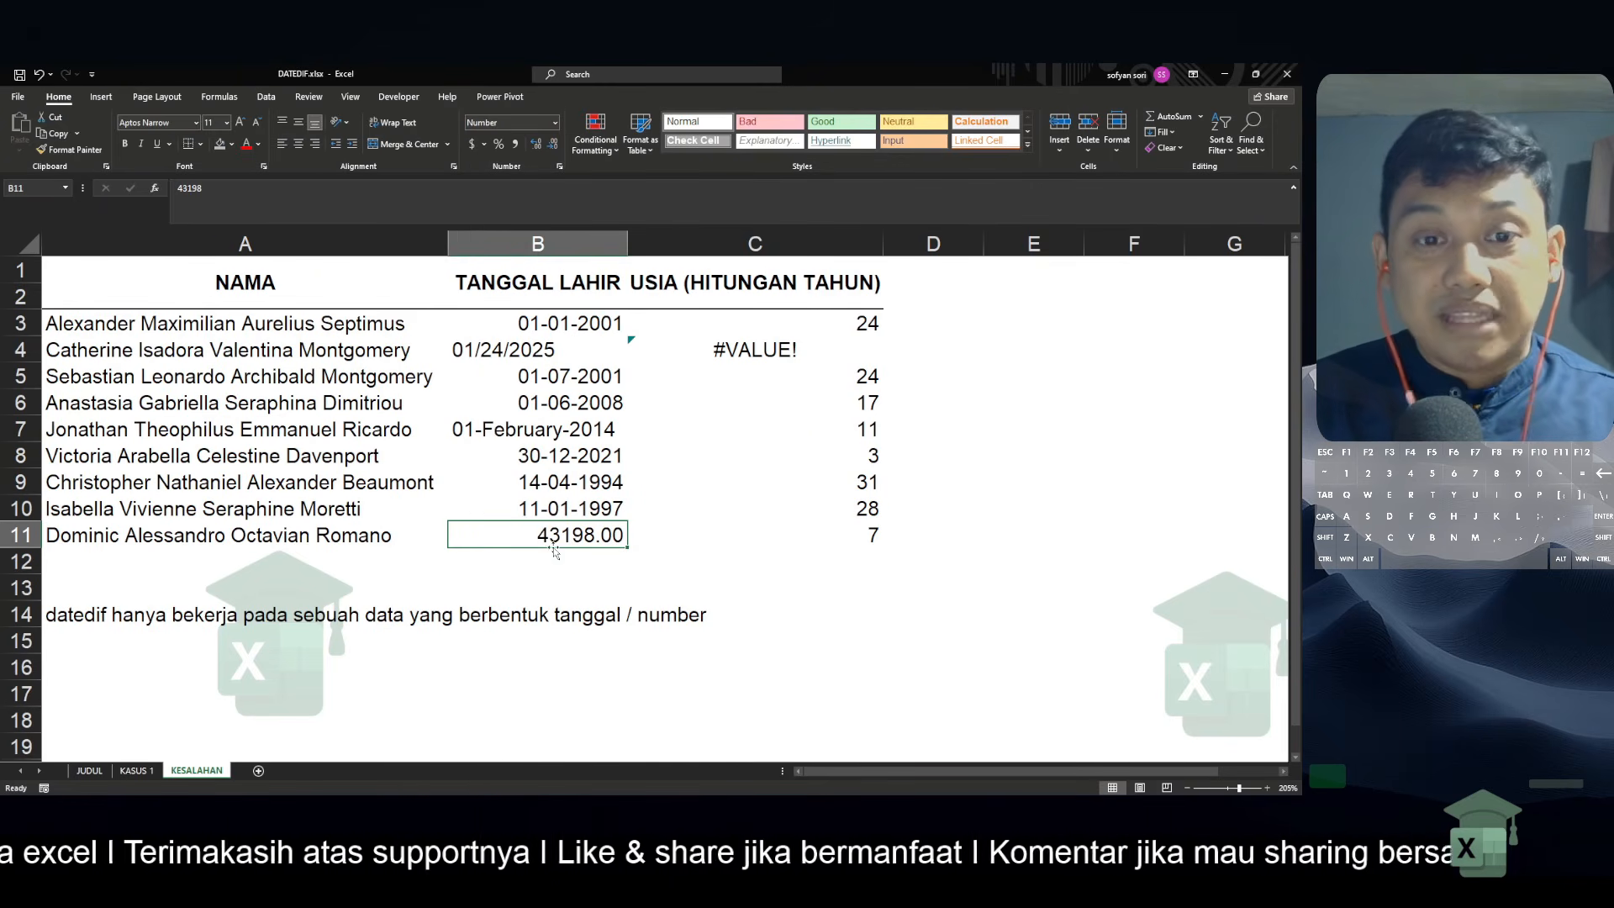
key("ctrl+z")
Enter the number 1 in B13 as a date value
left_click(571, 580)
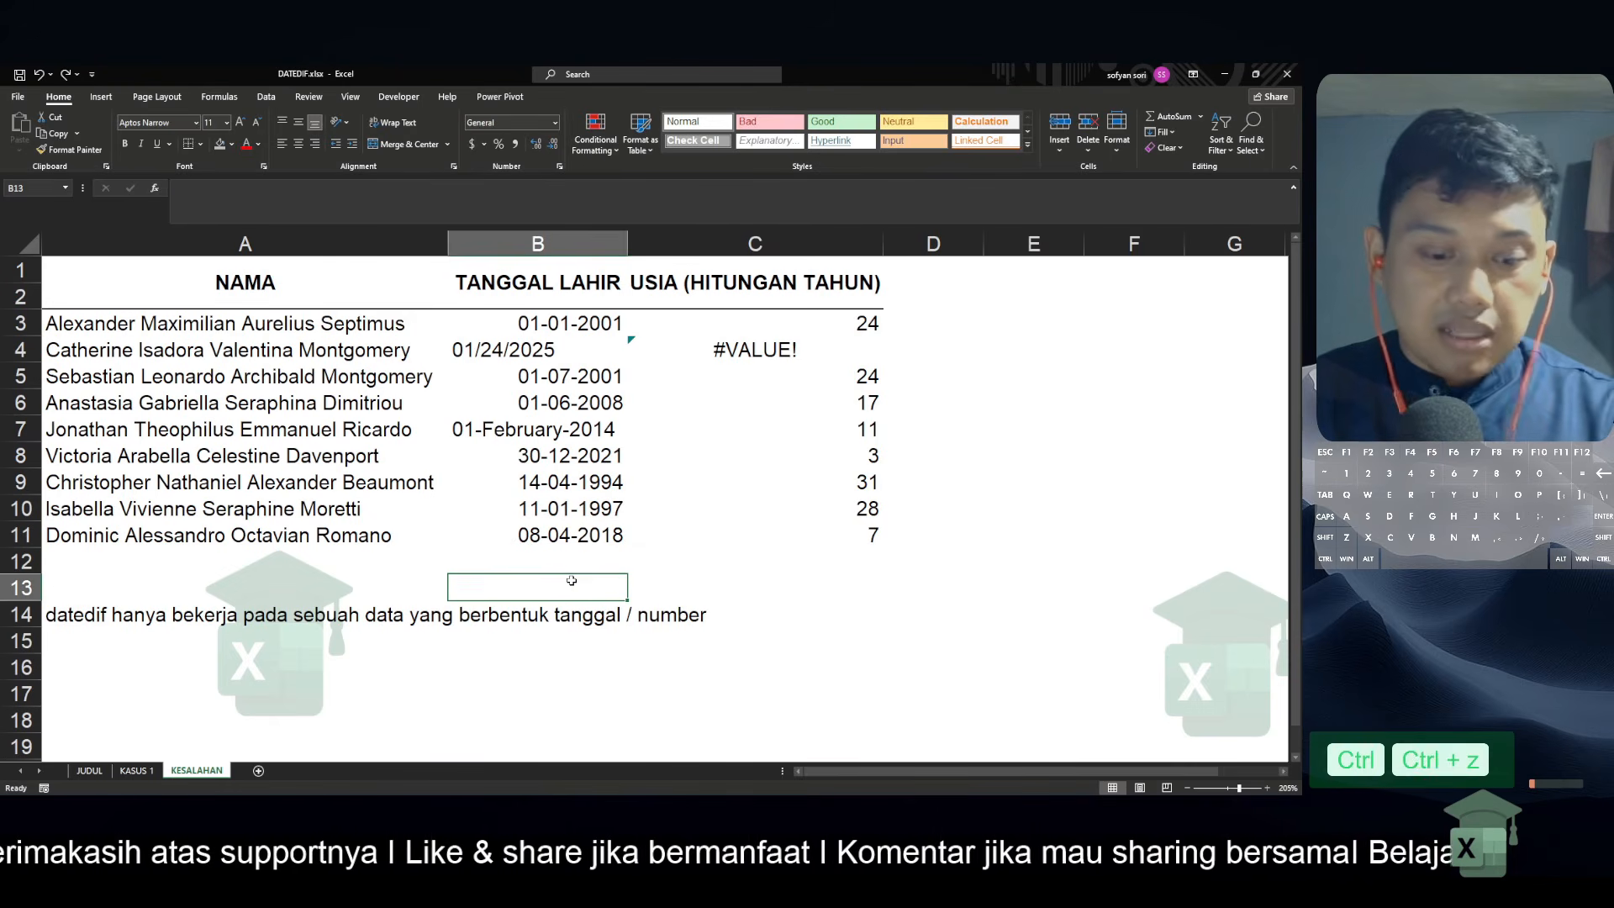
type("1")
key("Return")
key("Up")
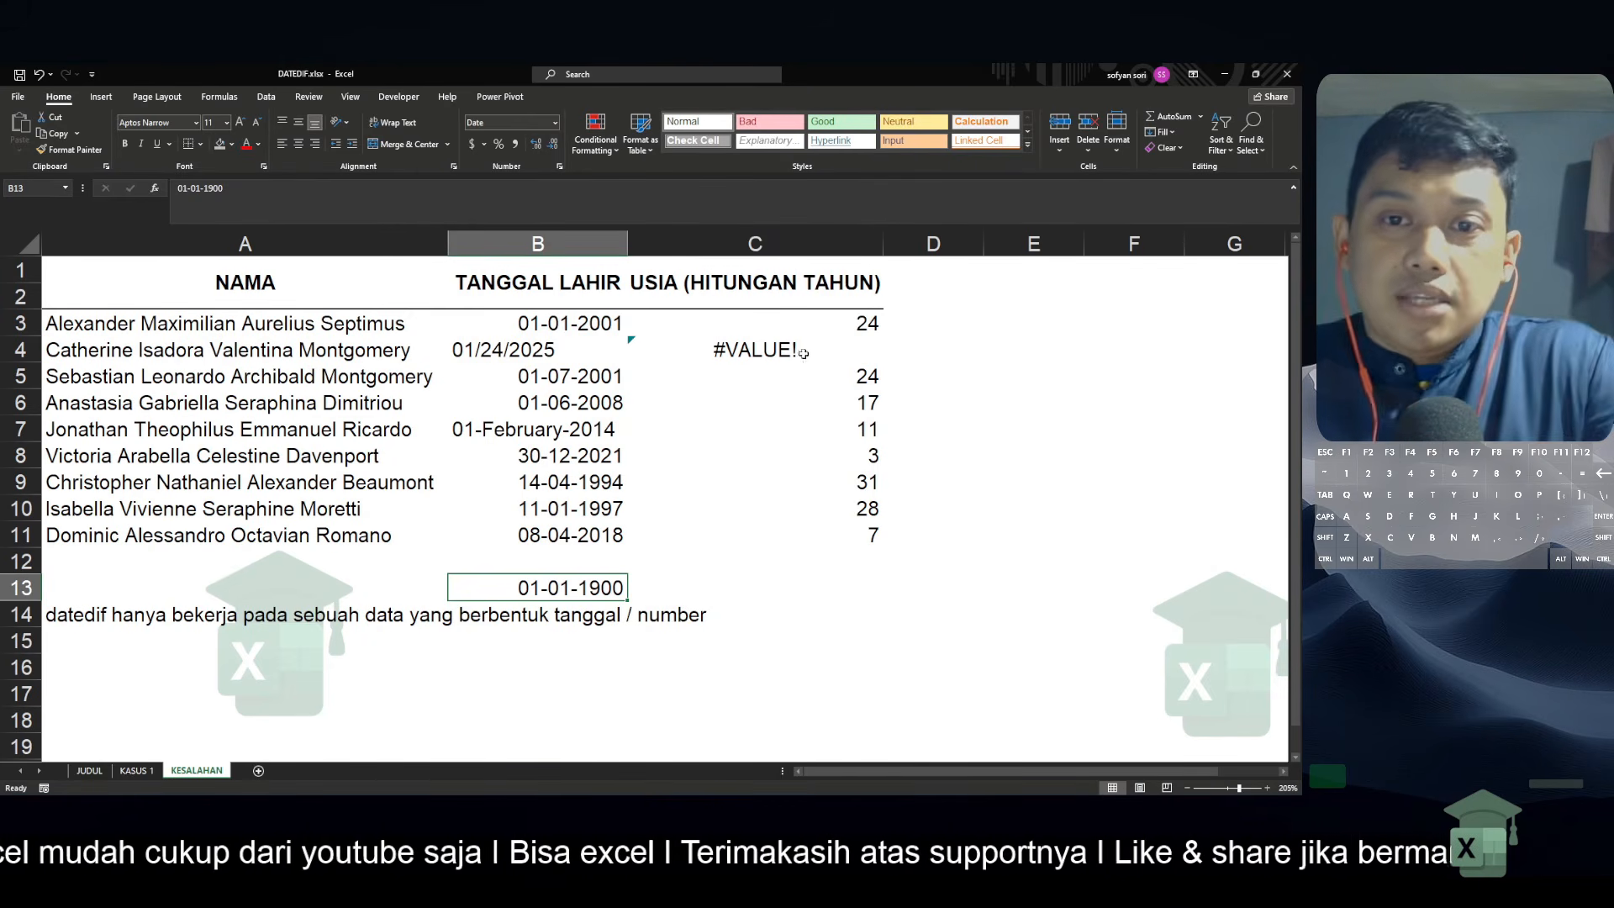
Inspect the age formula in C4 and the day and month order in B4, comparing it with the birth dates in B3:B11
left_click(796, 350)
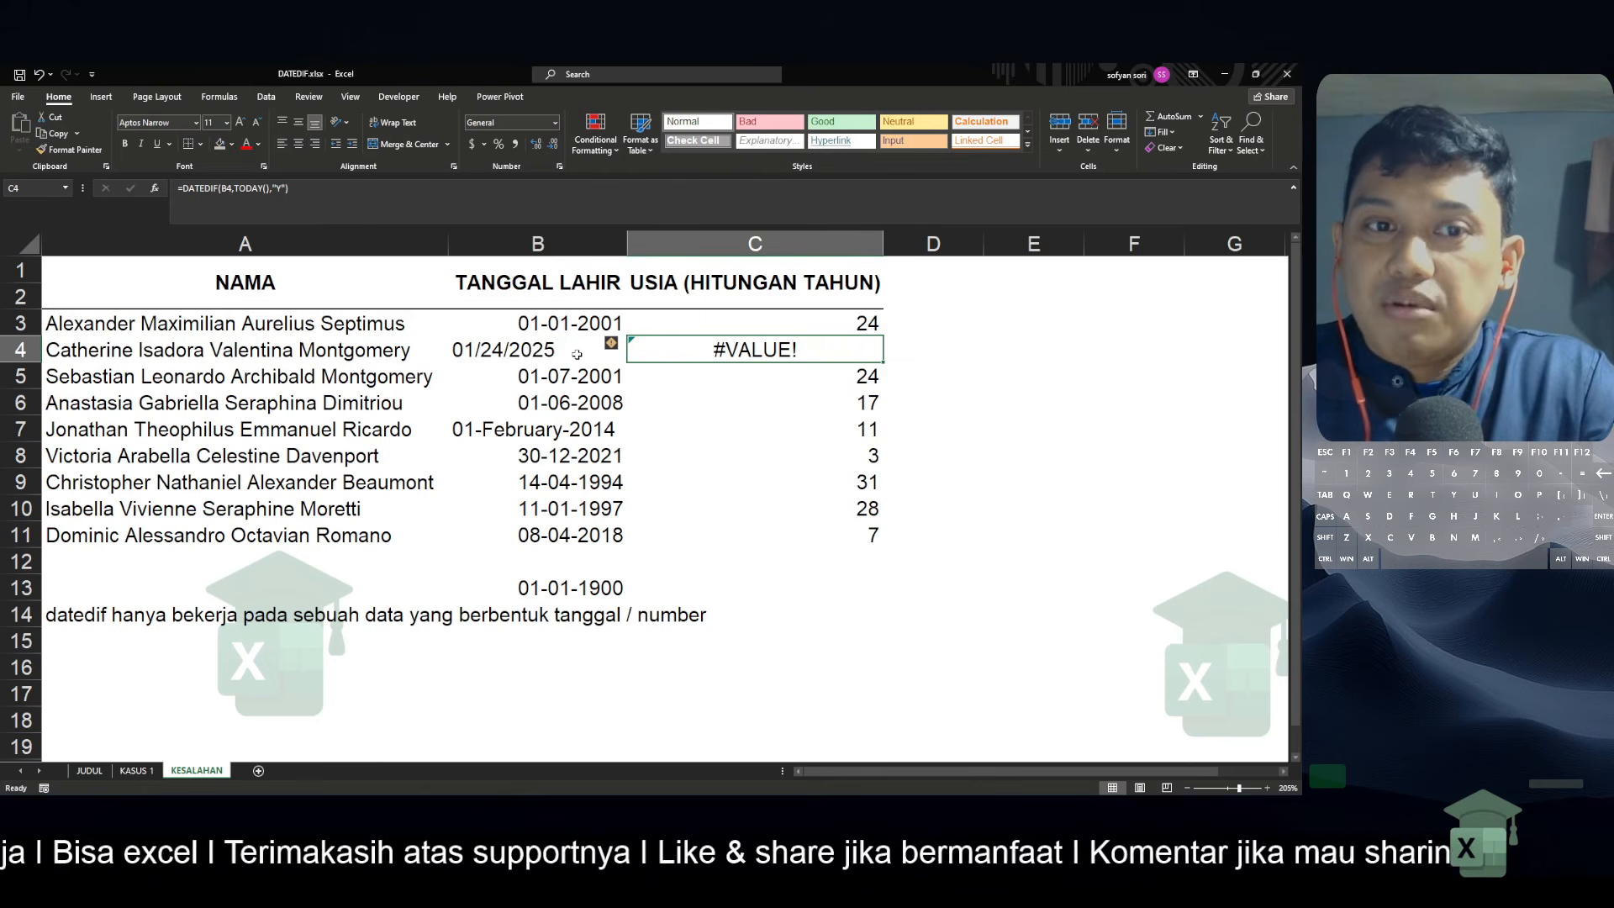
left_click(576, 353)
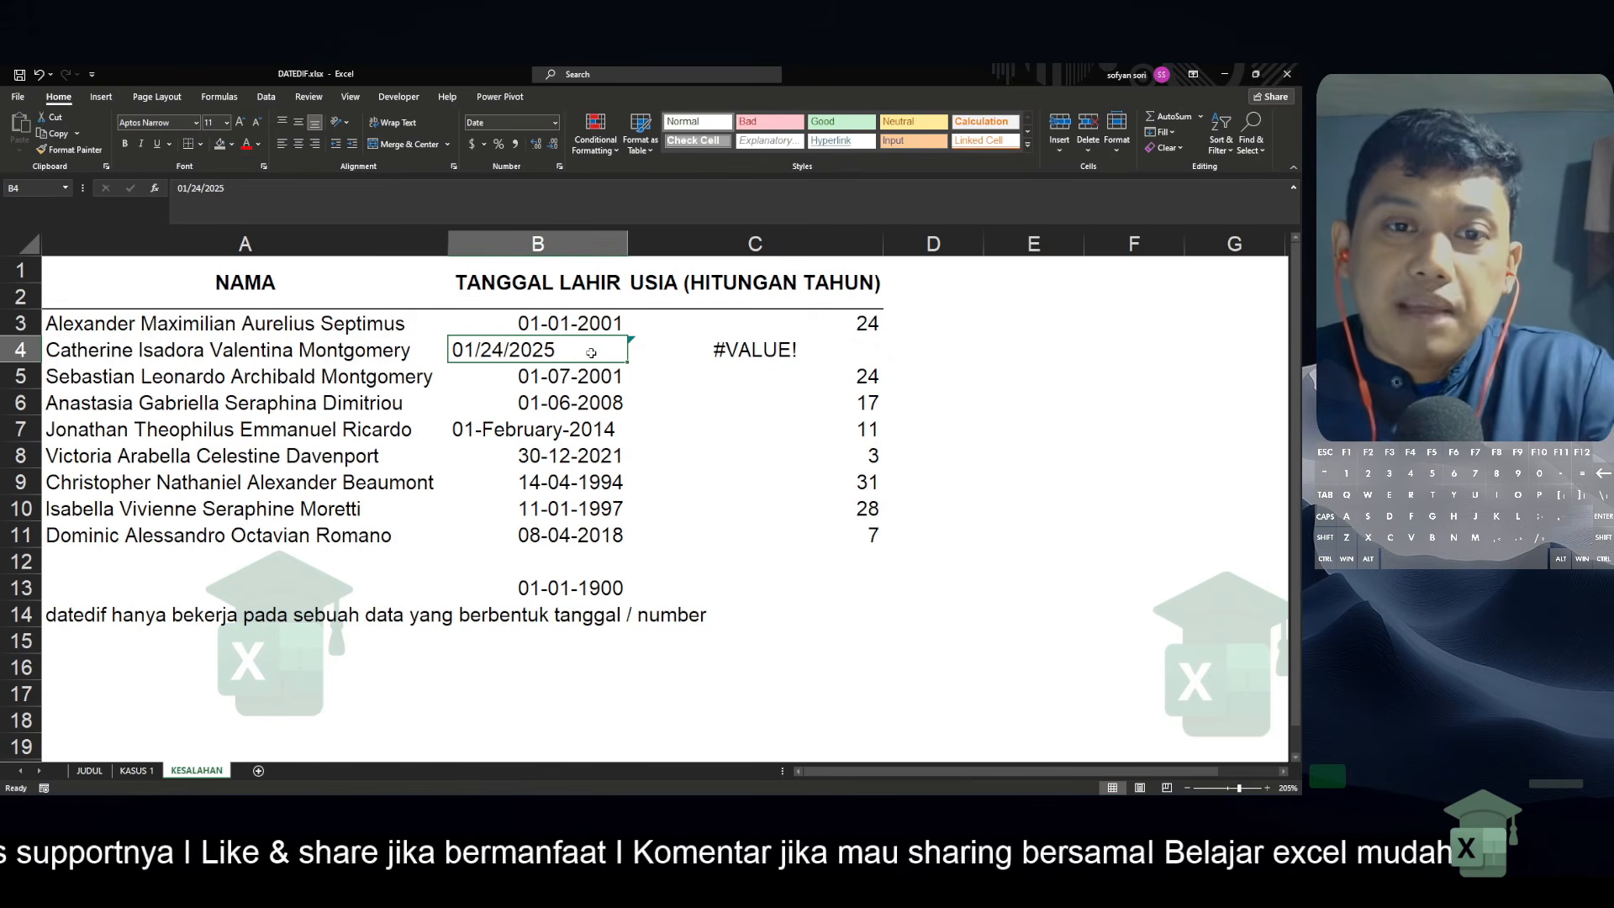
double_click(584, 352)
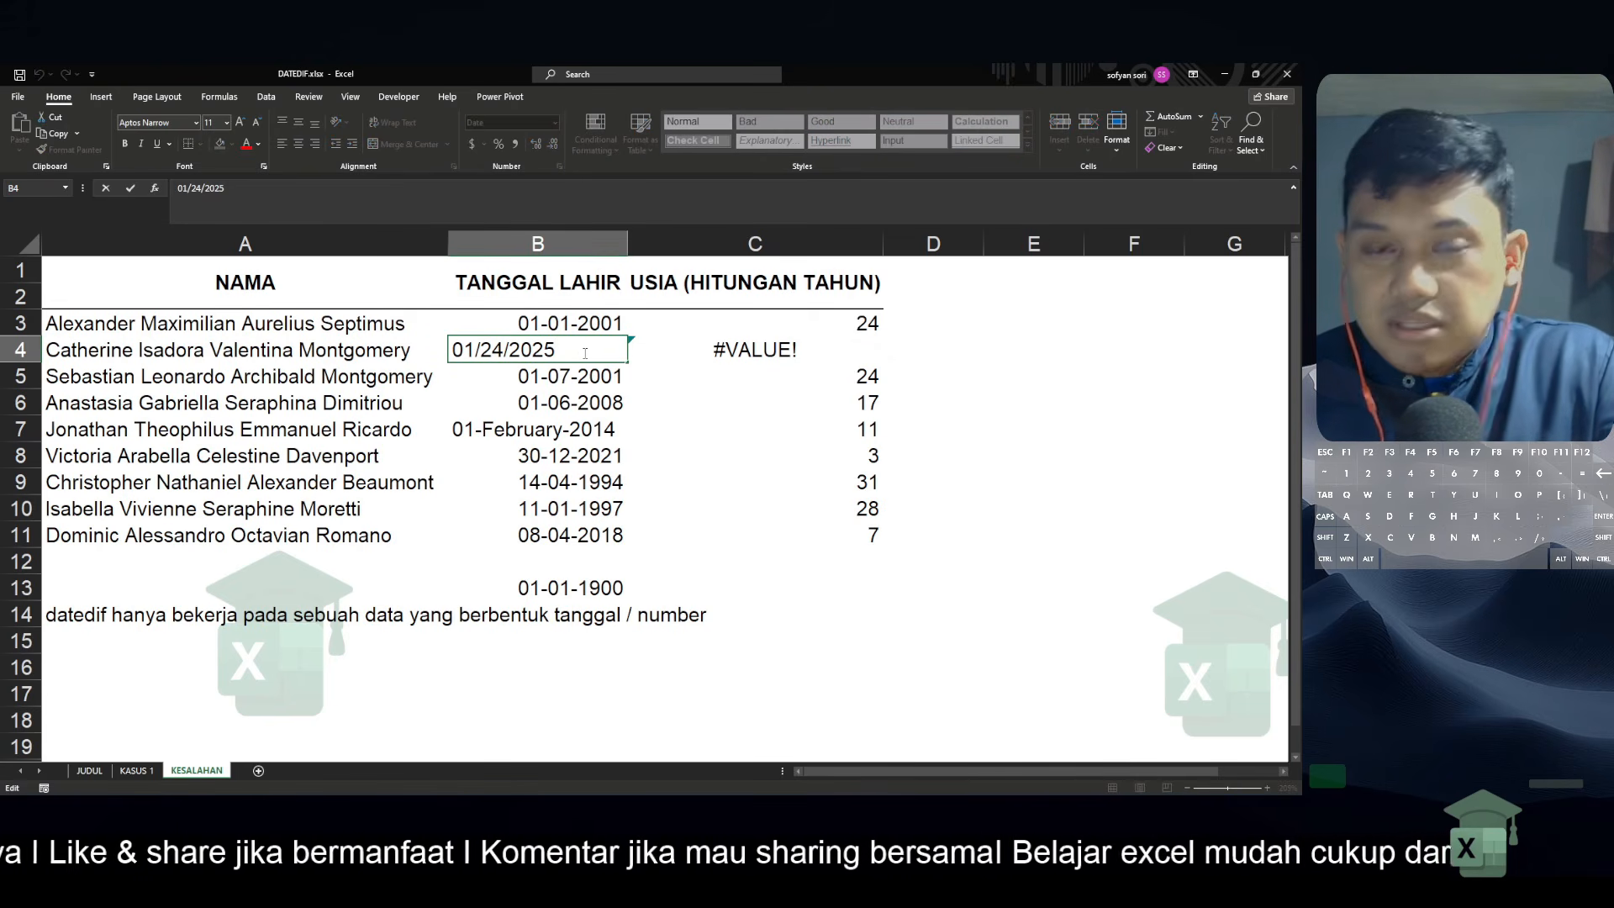
key("Left")
key("Left")
key("Left")
key("Left")
key("Left")
key("Left")
key("Left")
key("Left")
key("Right")
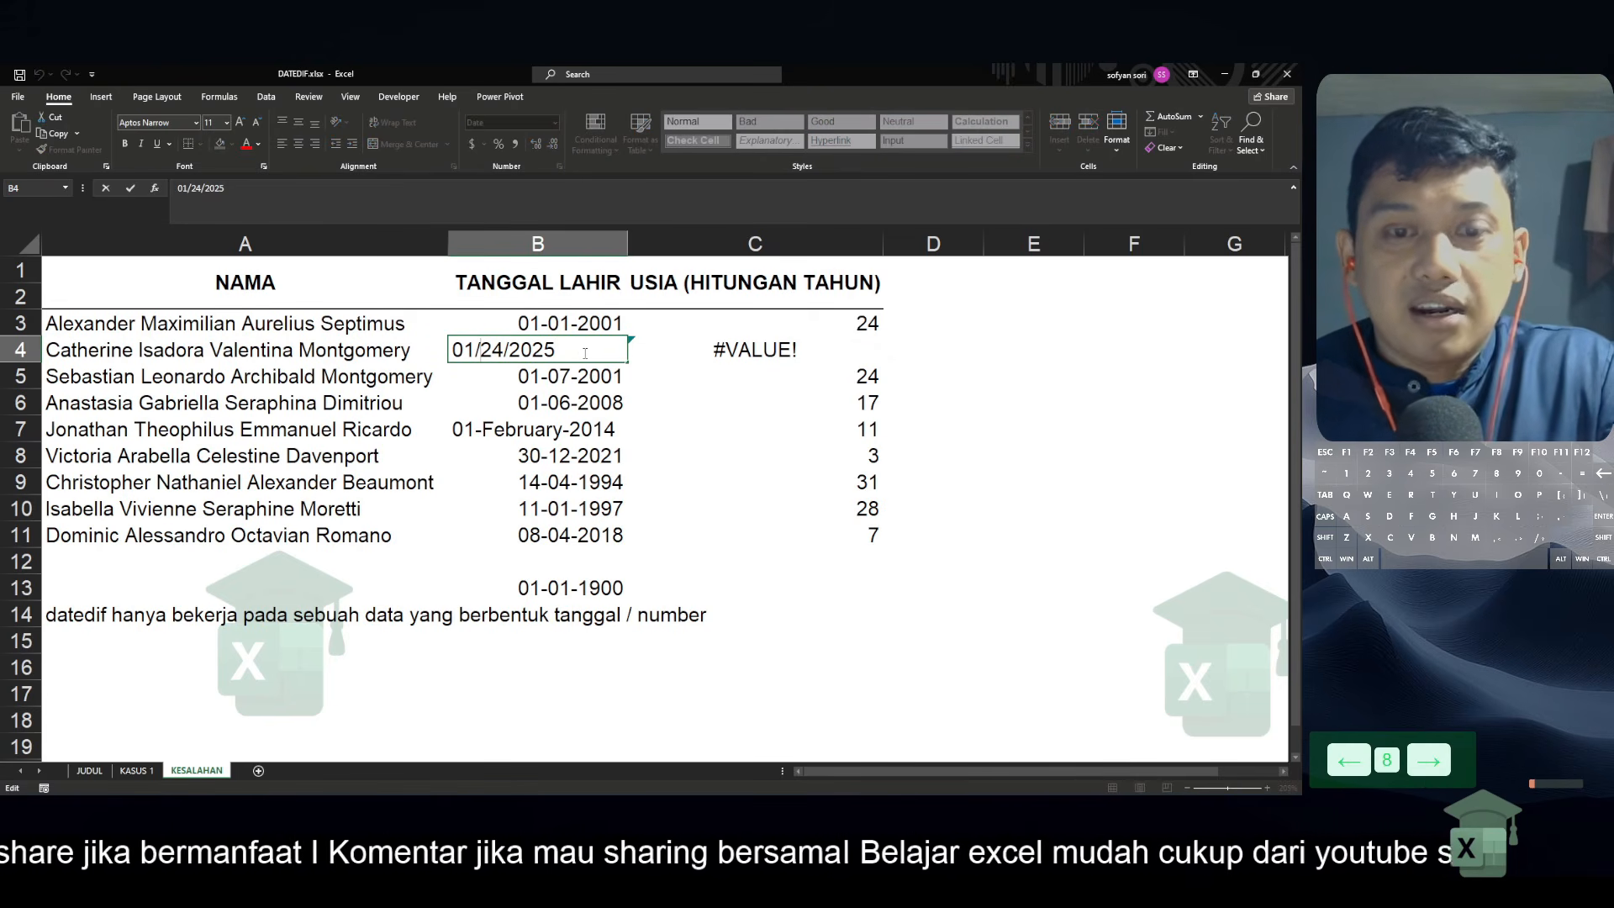
key("Return")
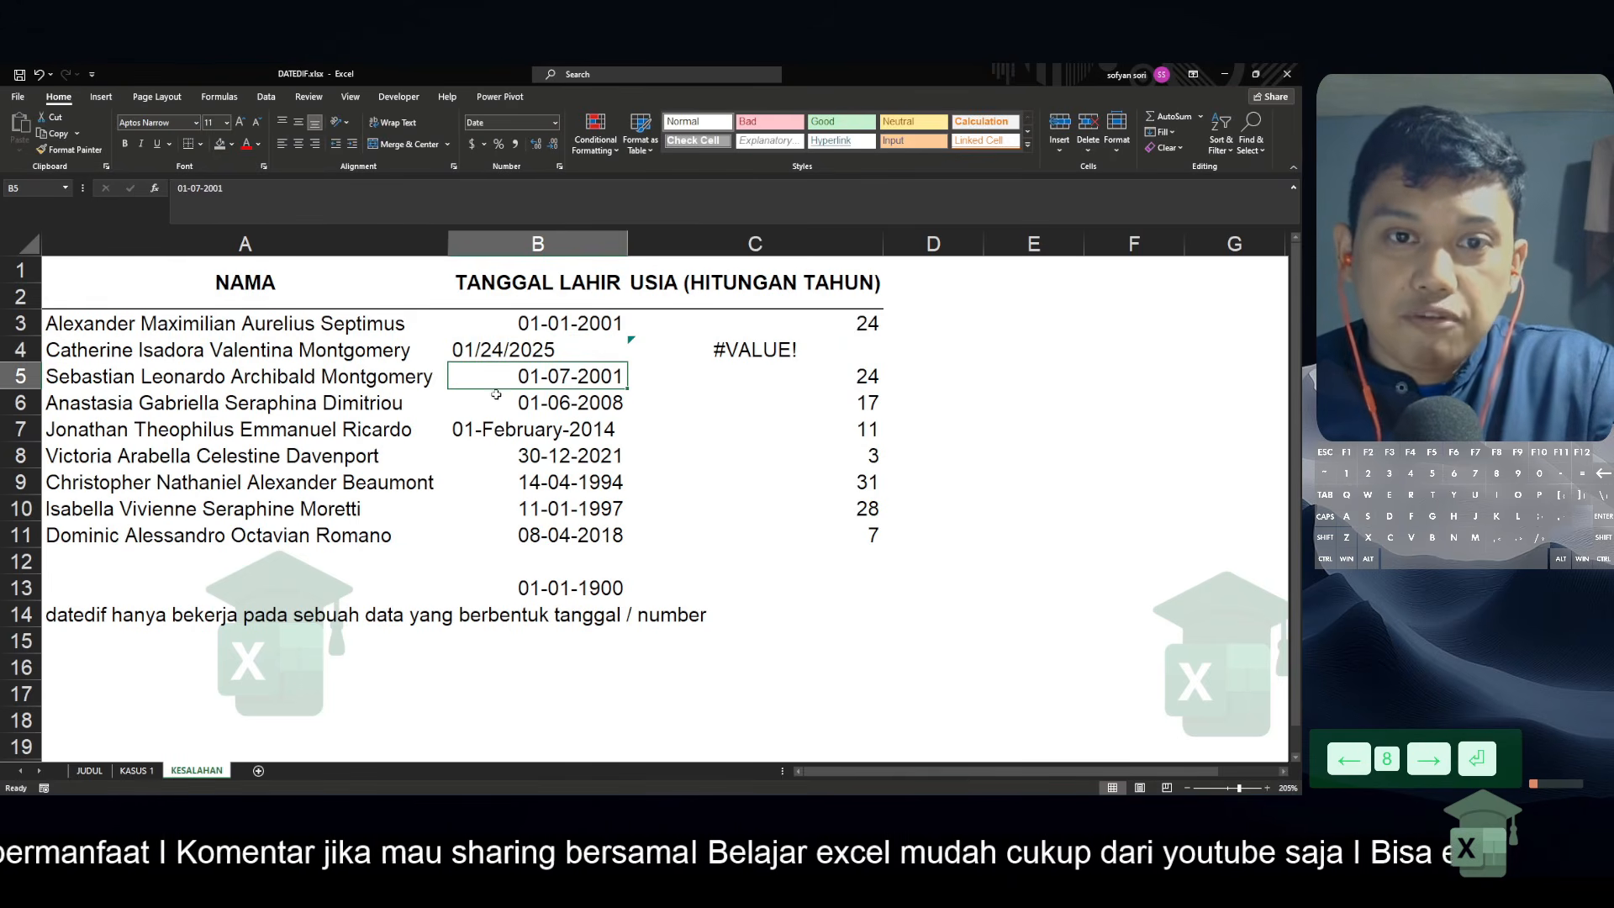
left_click_drag(571, 323, 574, 461)
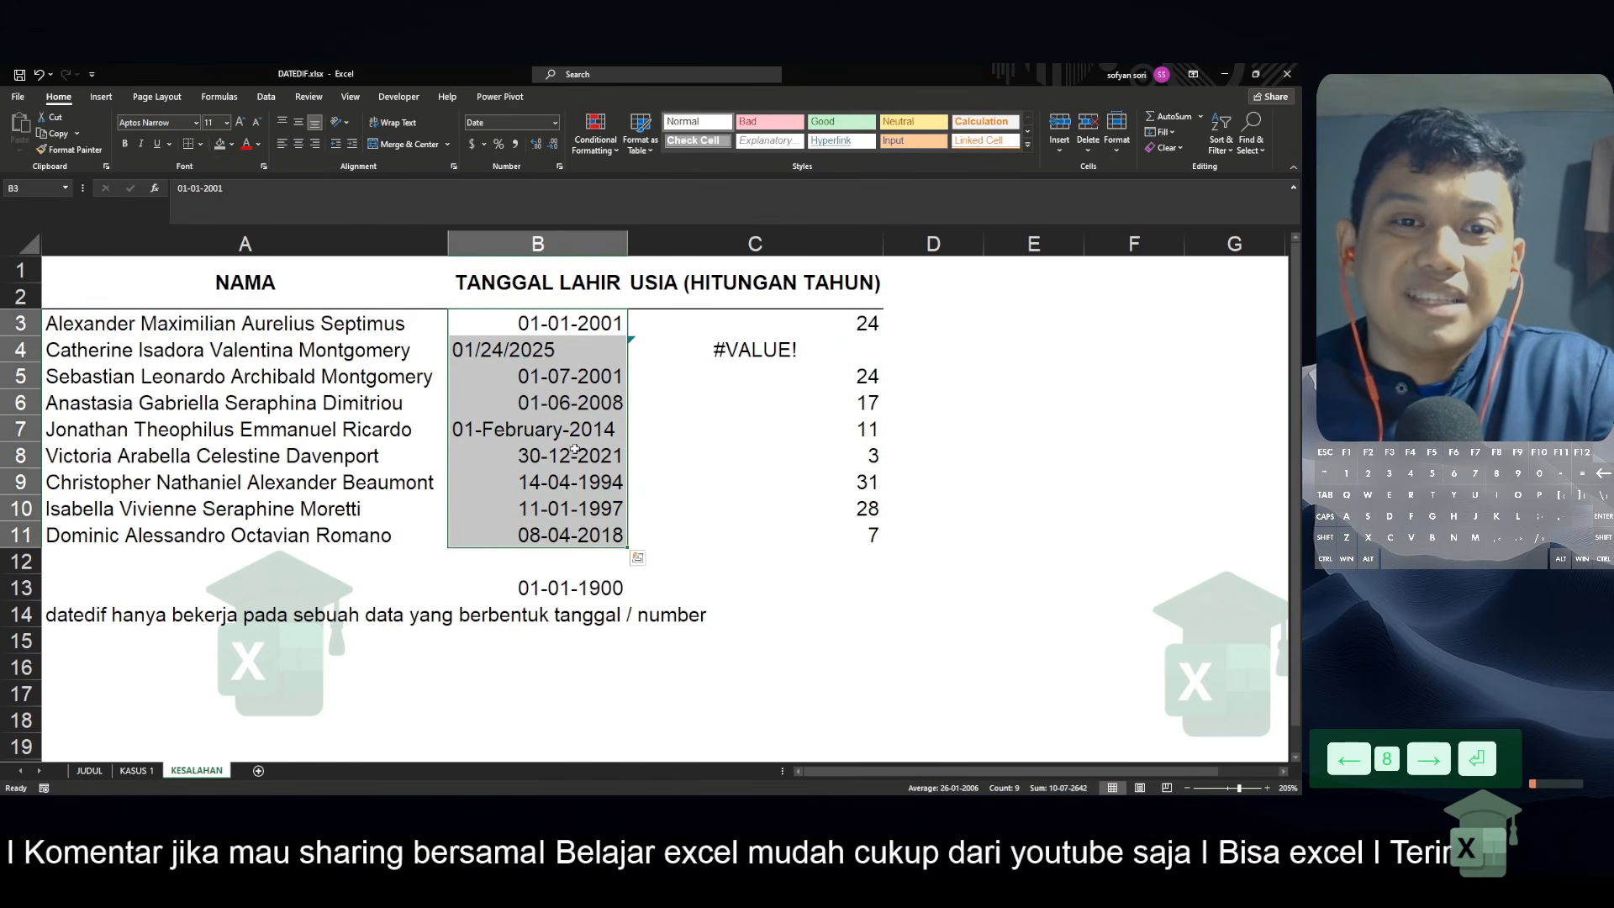
Rewrite the birth date in B4 in day/month/year order, swapping its day and month and keeping the year
left_click(573, 353)
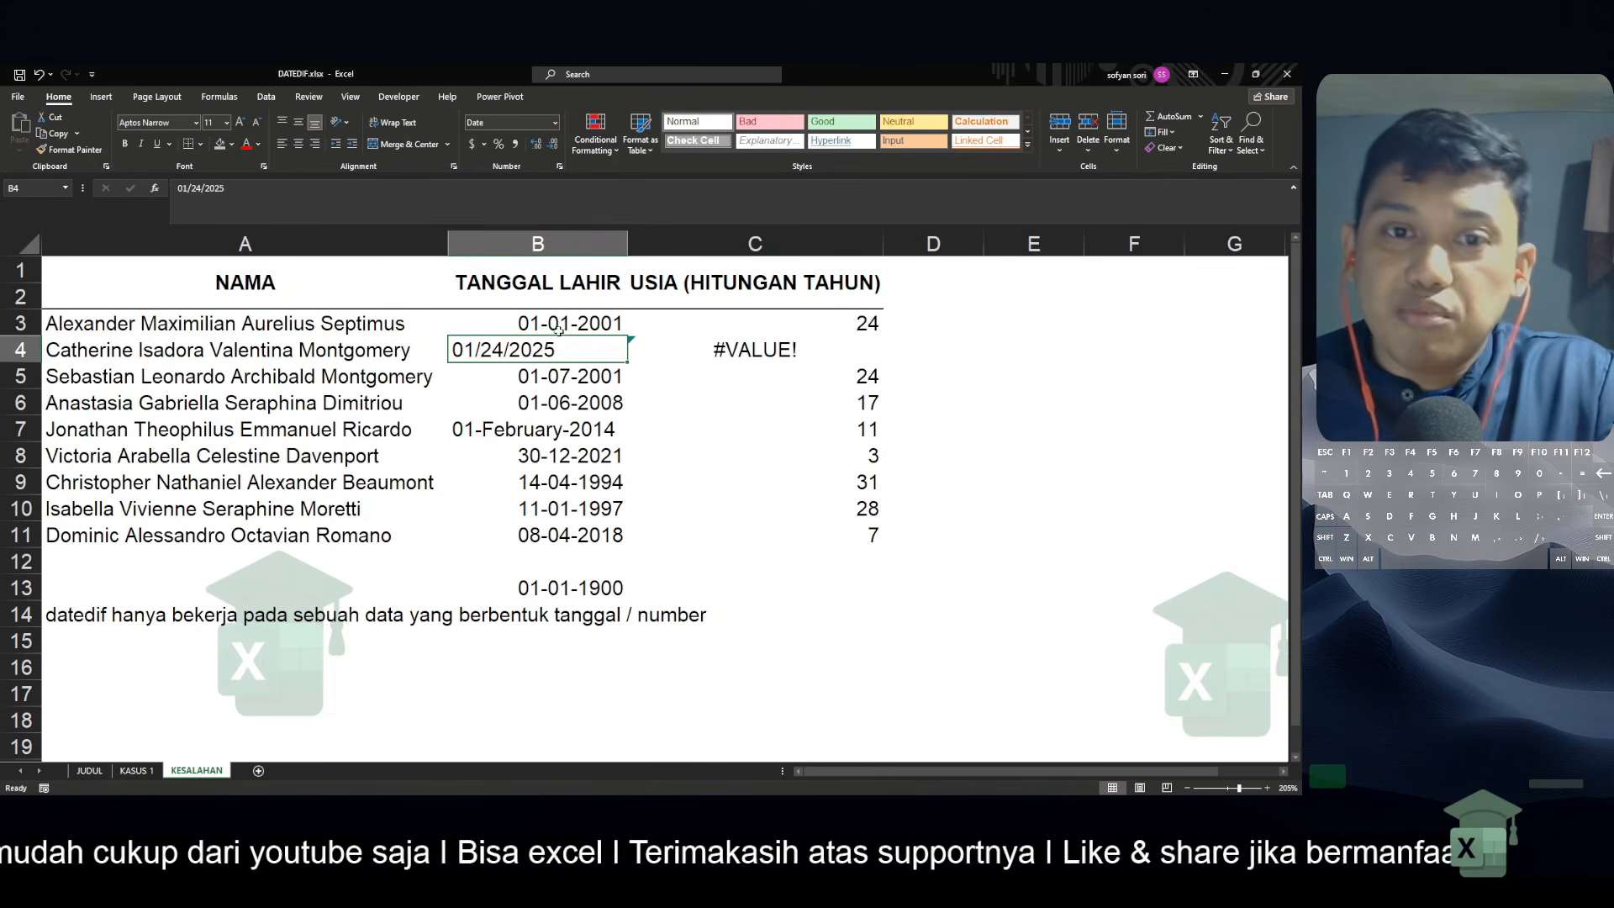
key("F2")
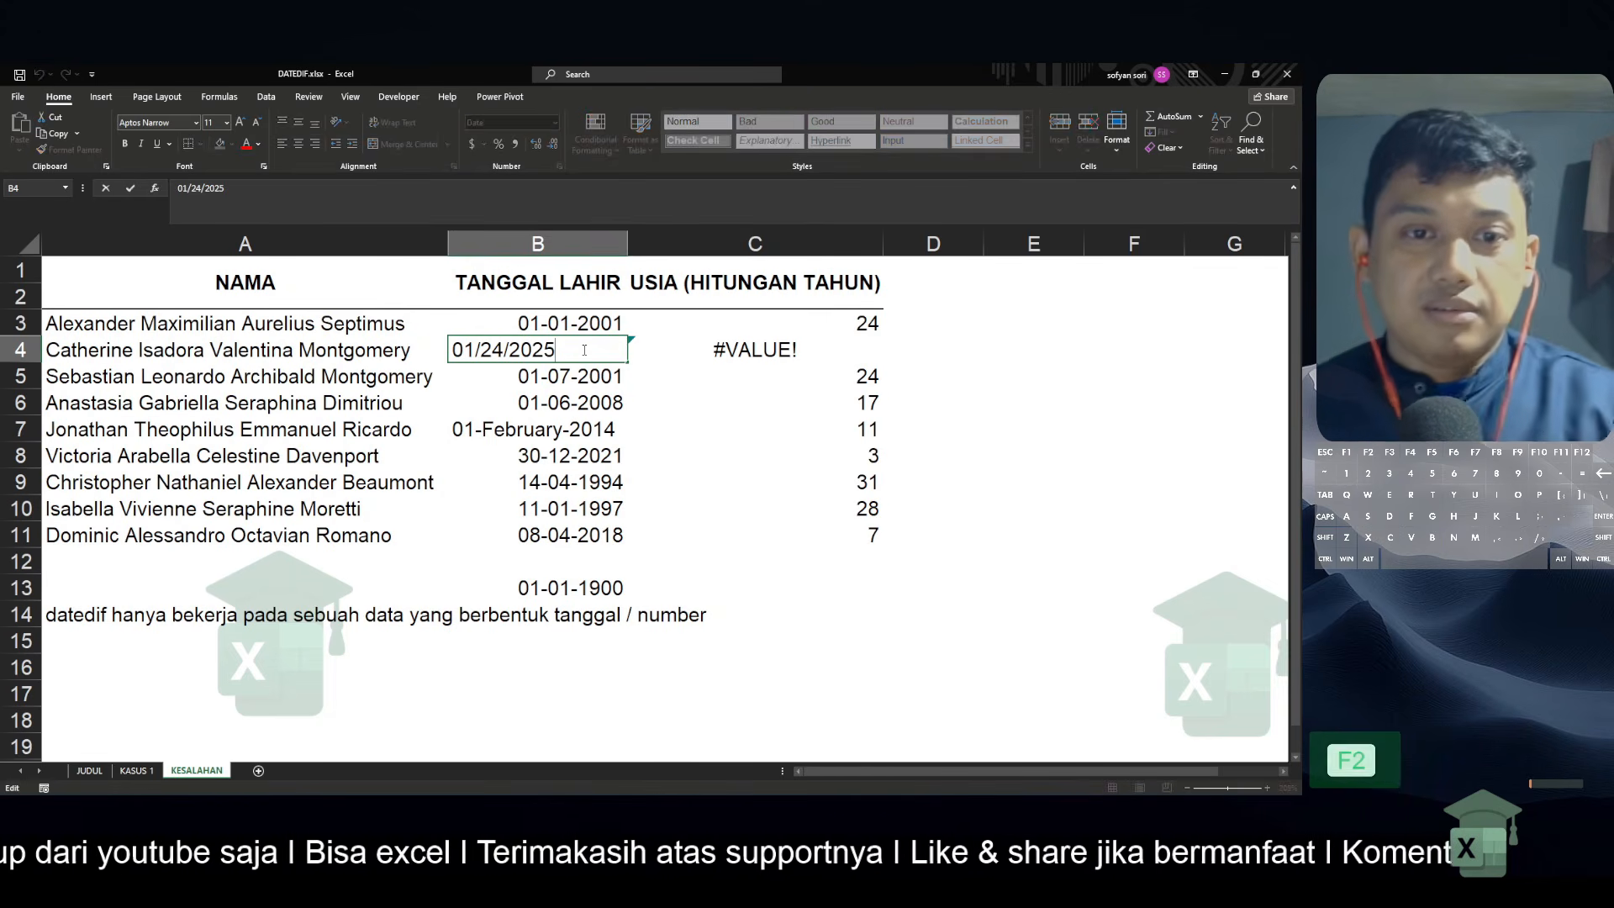
key("Left")
key("Left")
key("Left")
key("Left")
key("Left")
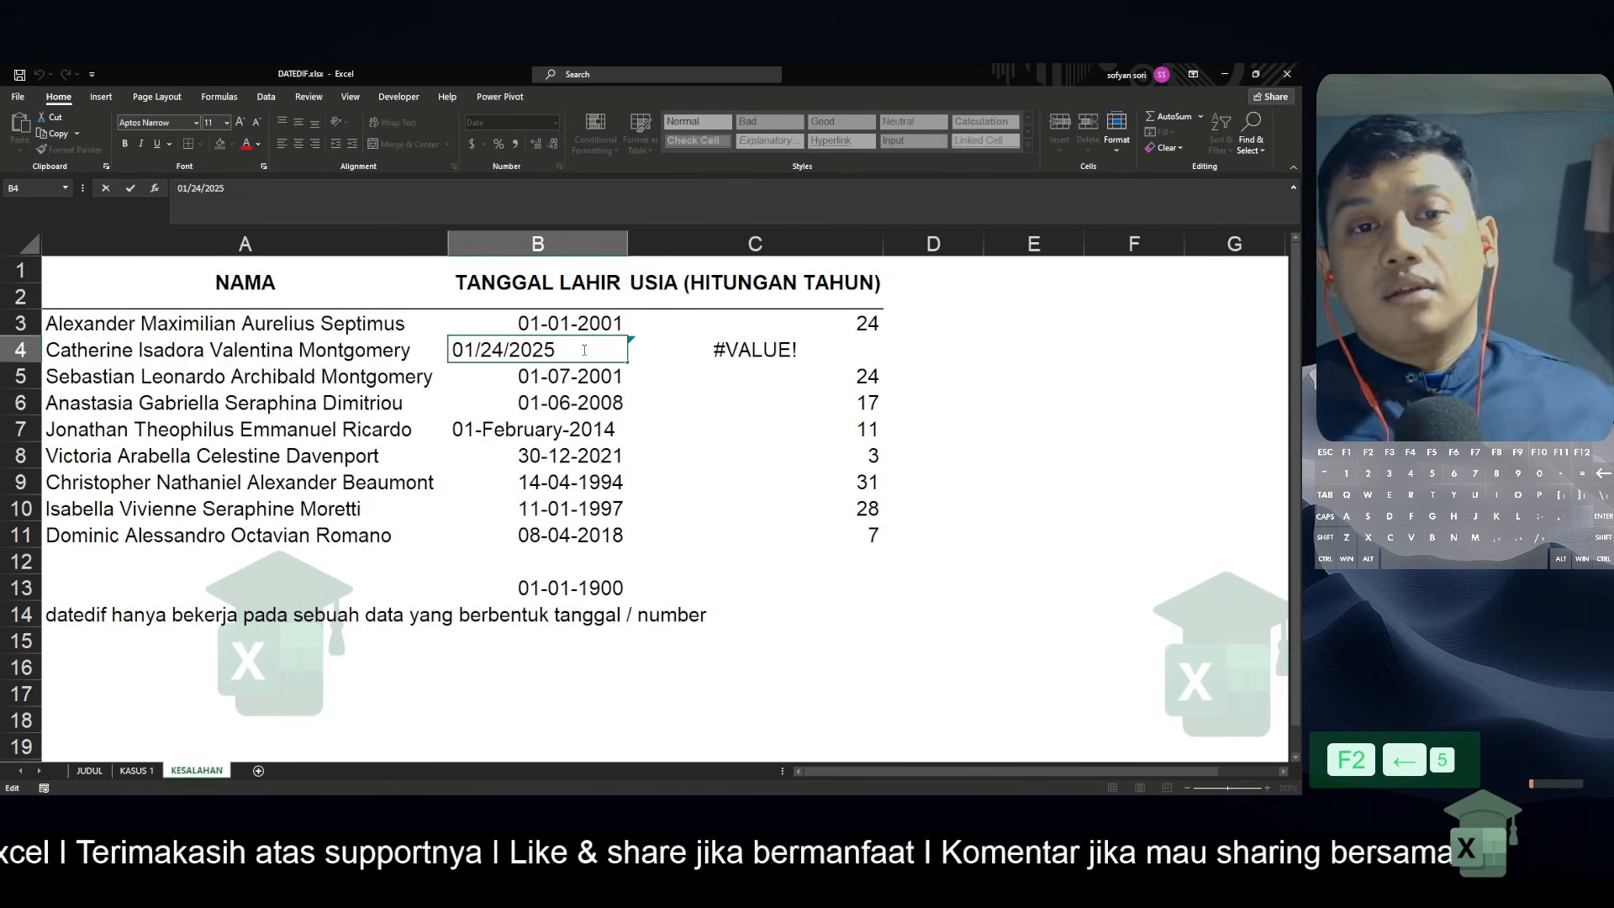
key("Right")
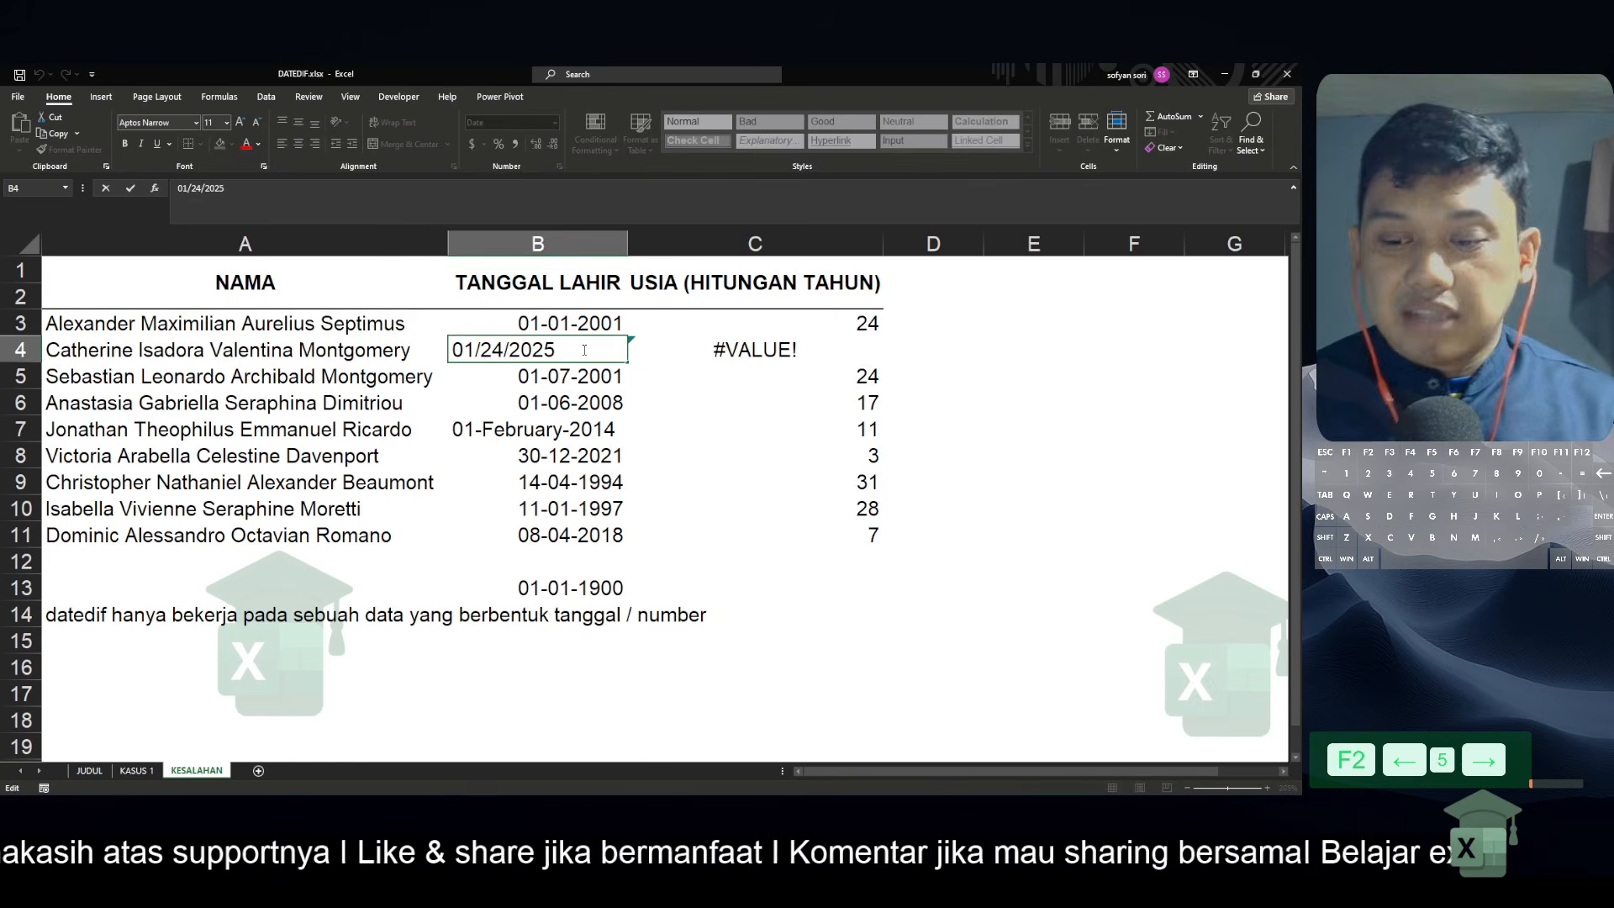
key("BackSpace")
key("BackSpace")
key("BackSpace")
key("BackSpace")
key("BackSpace")
key("BackSpace")
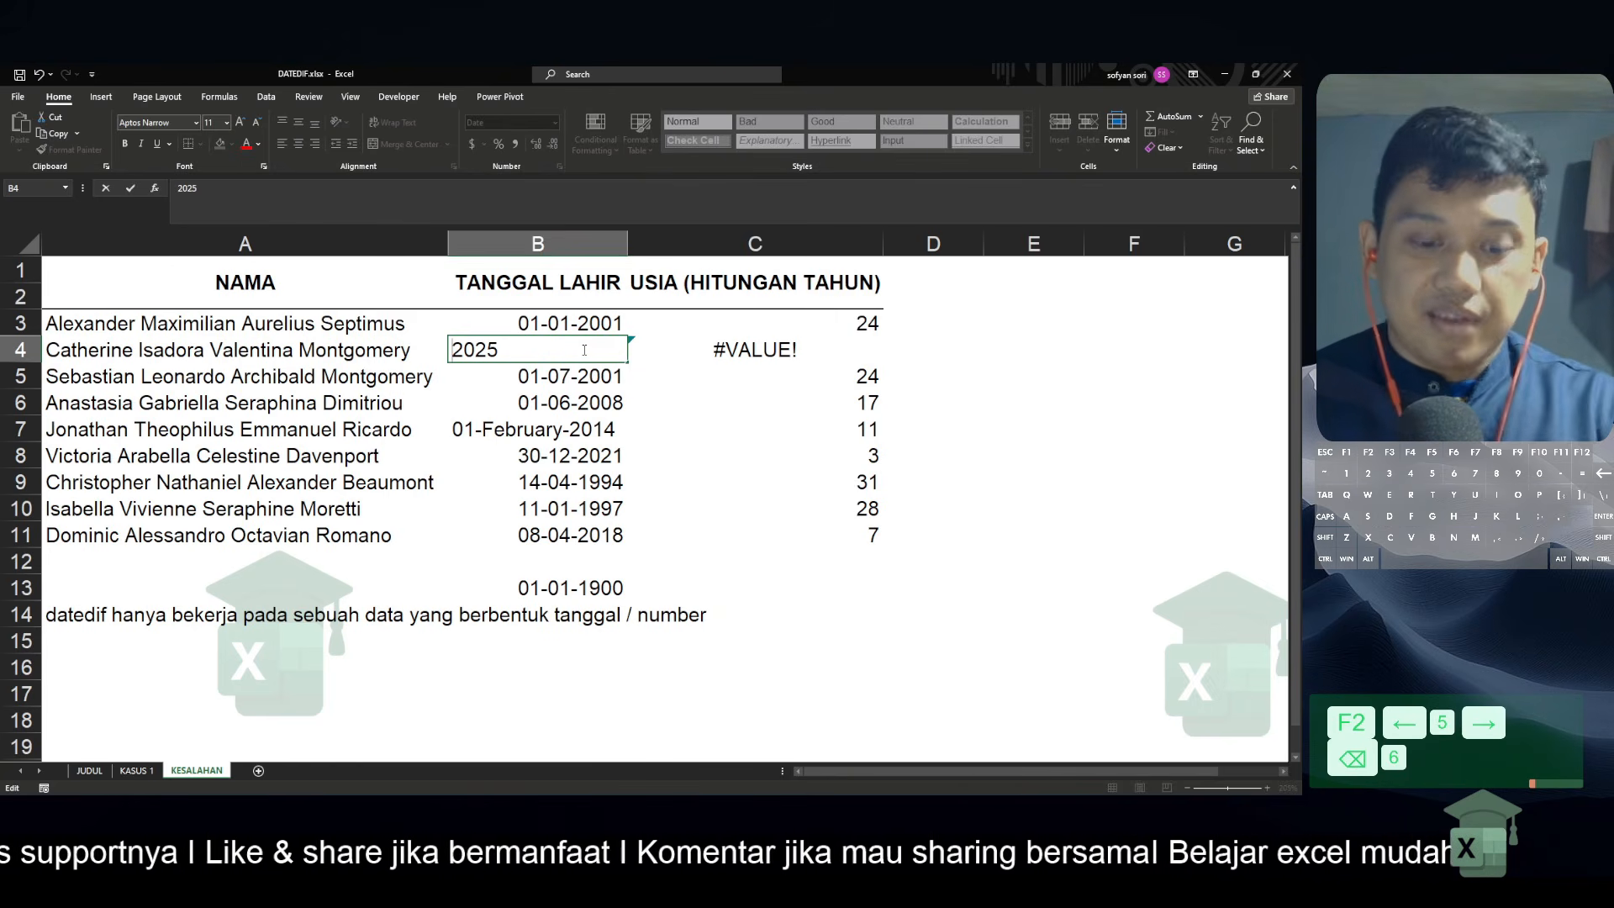
type("24")
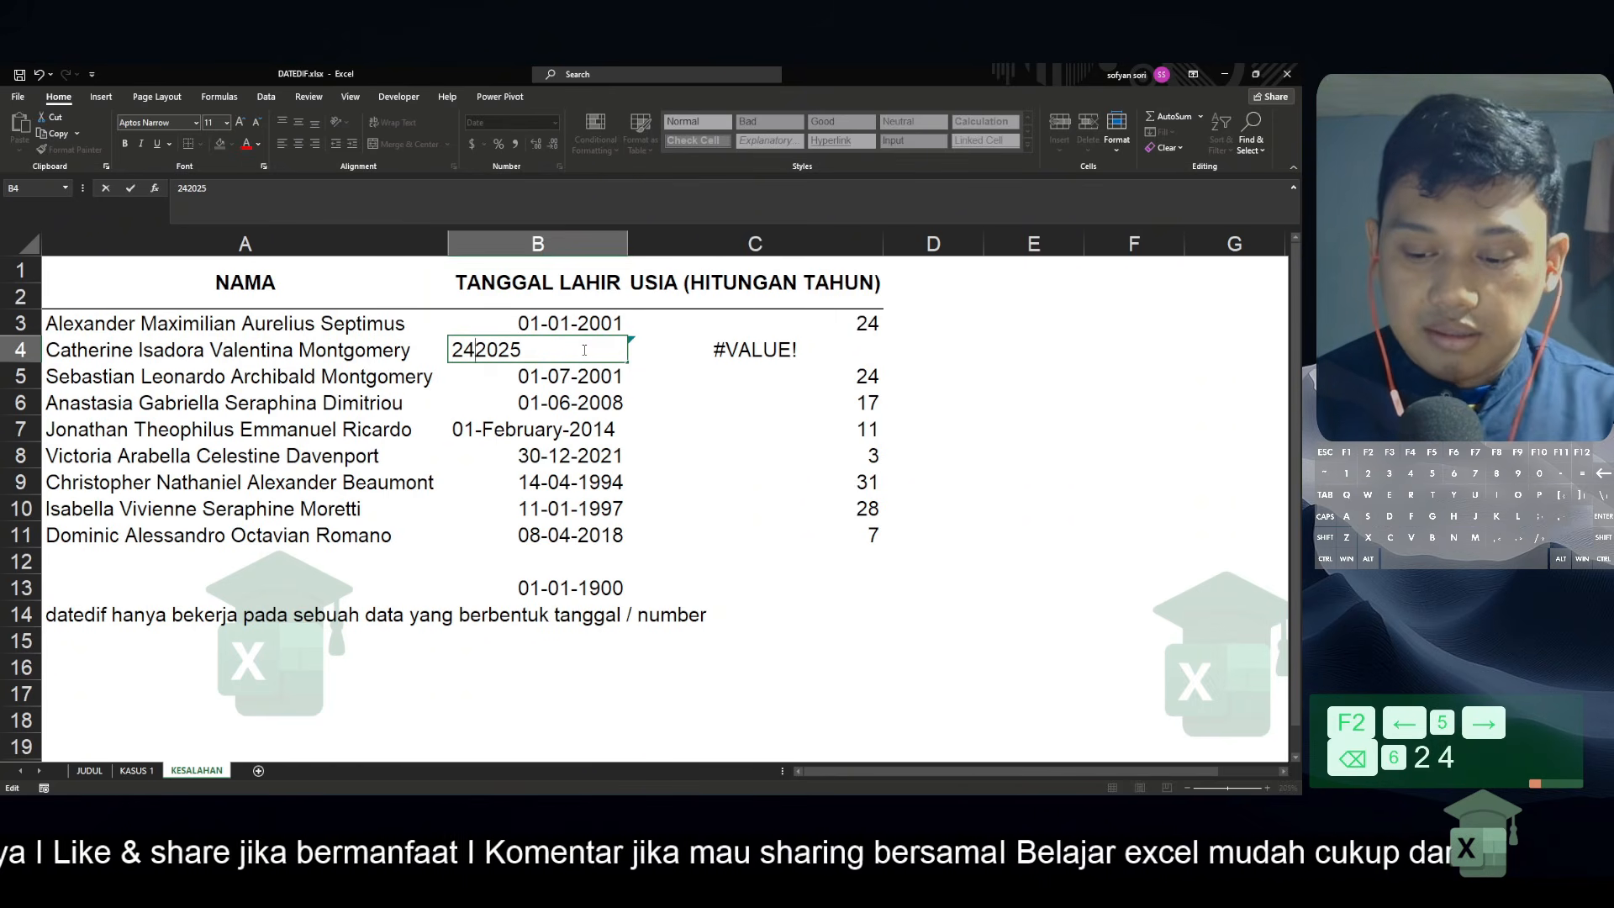
type("/01/")
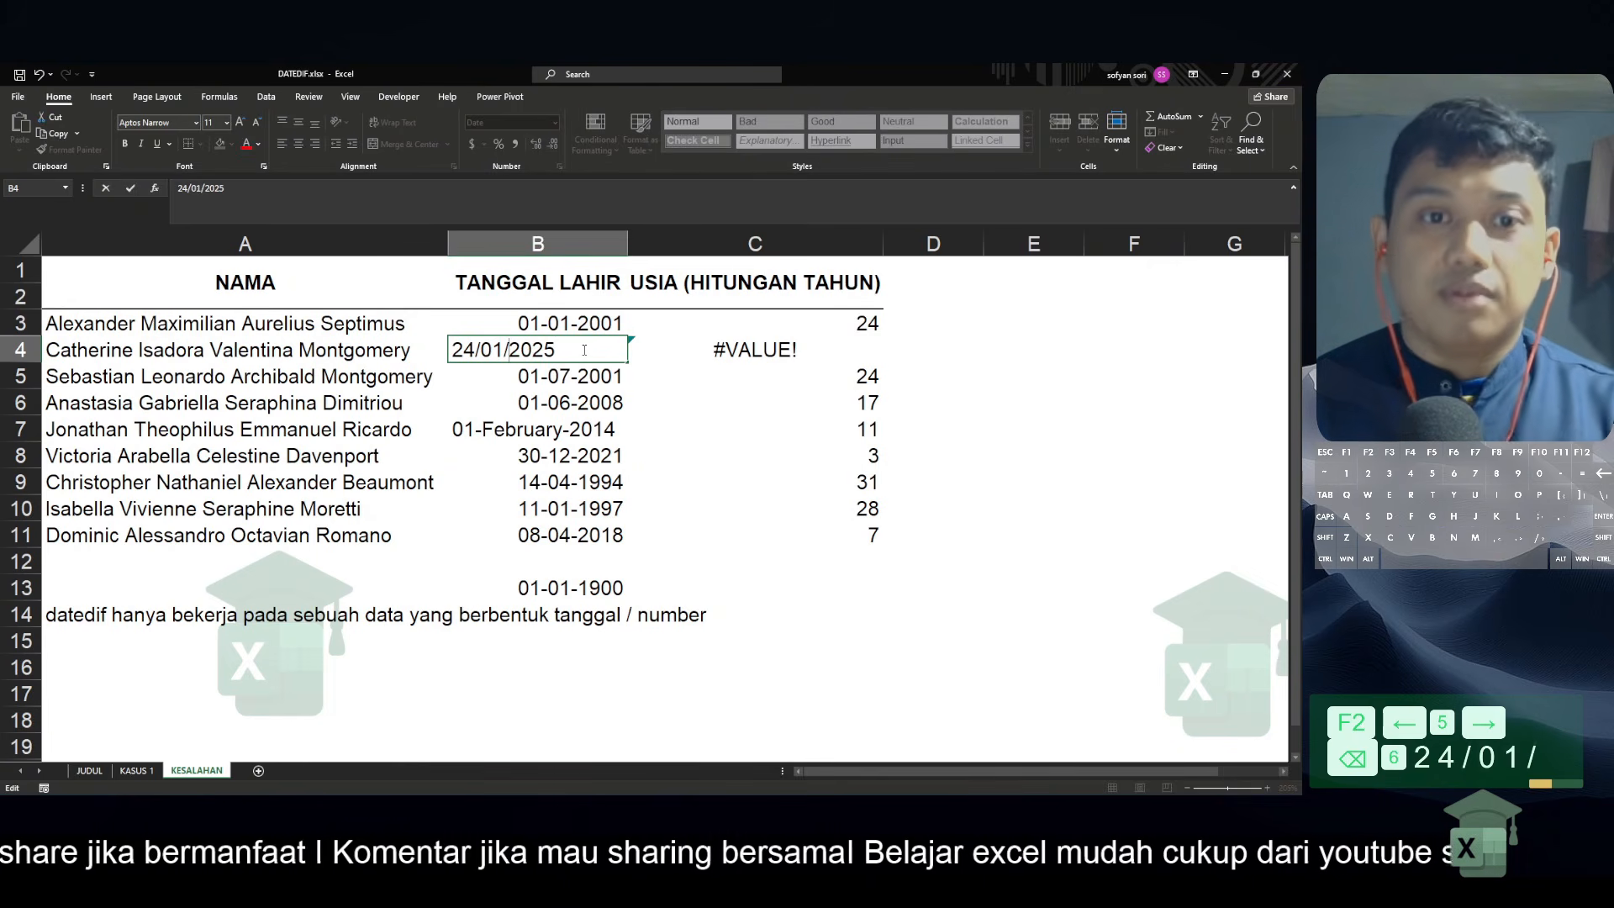
key("Return")
key("Up")
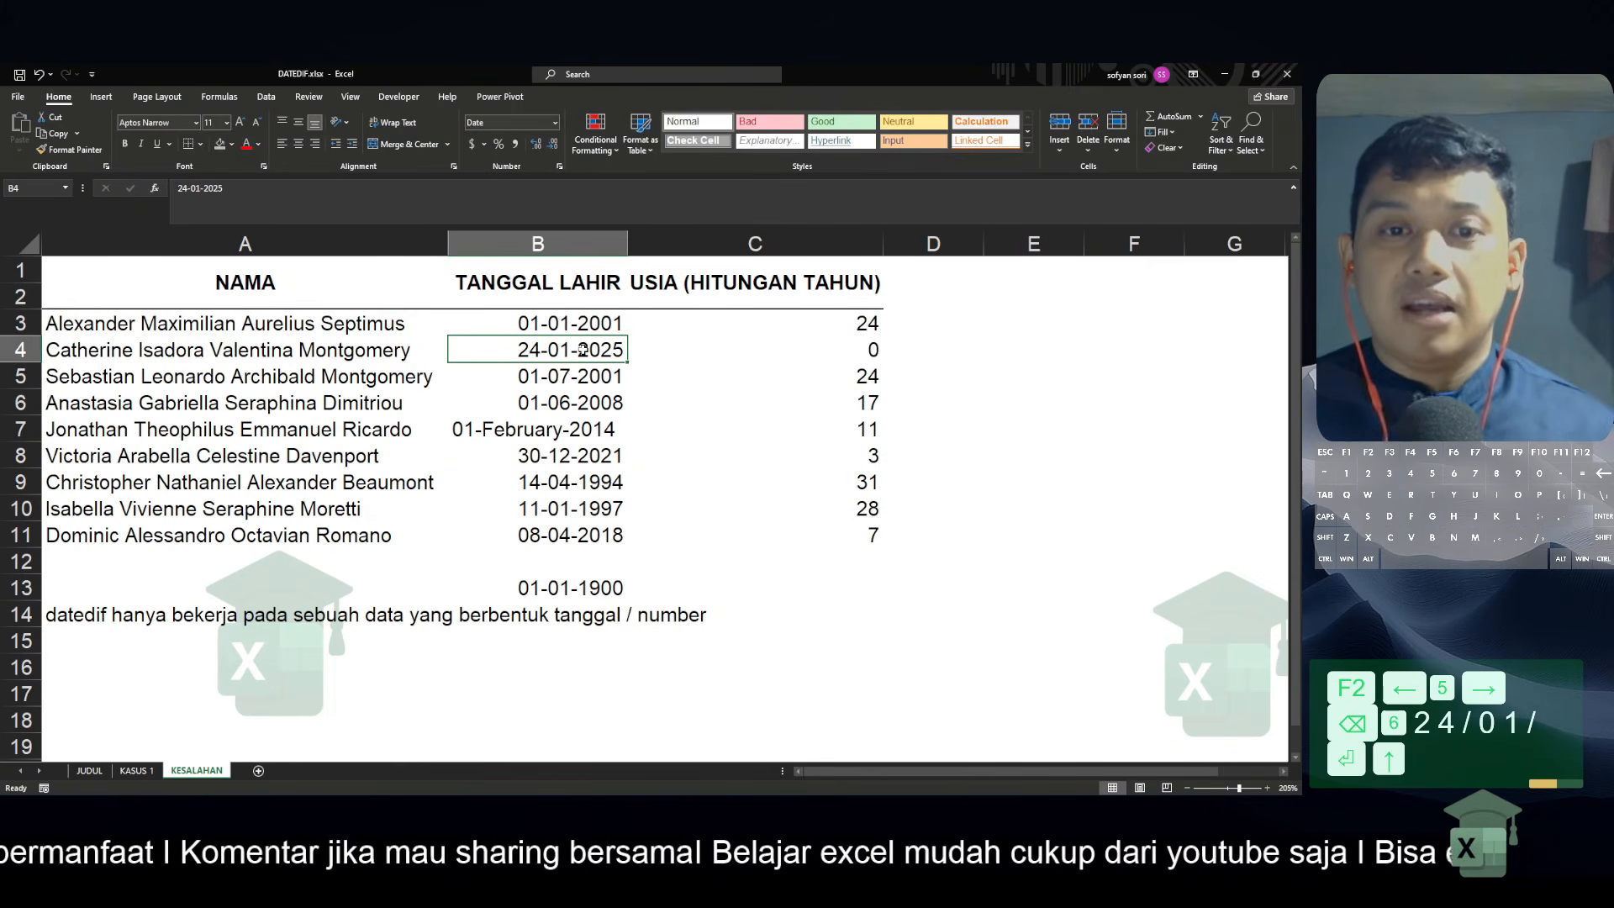